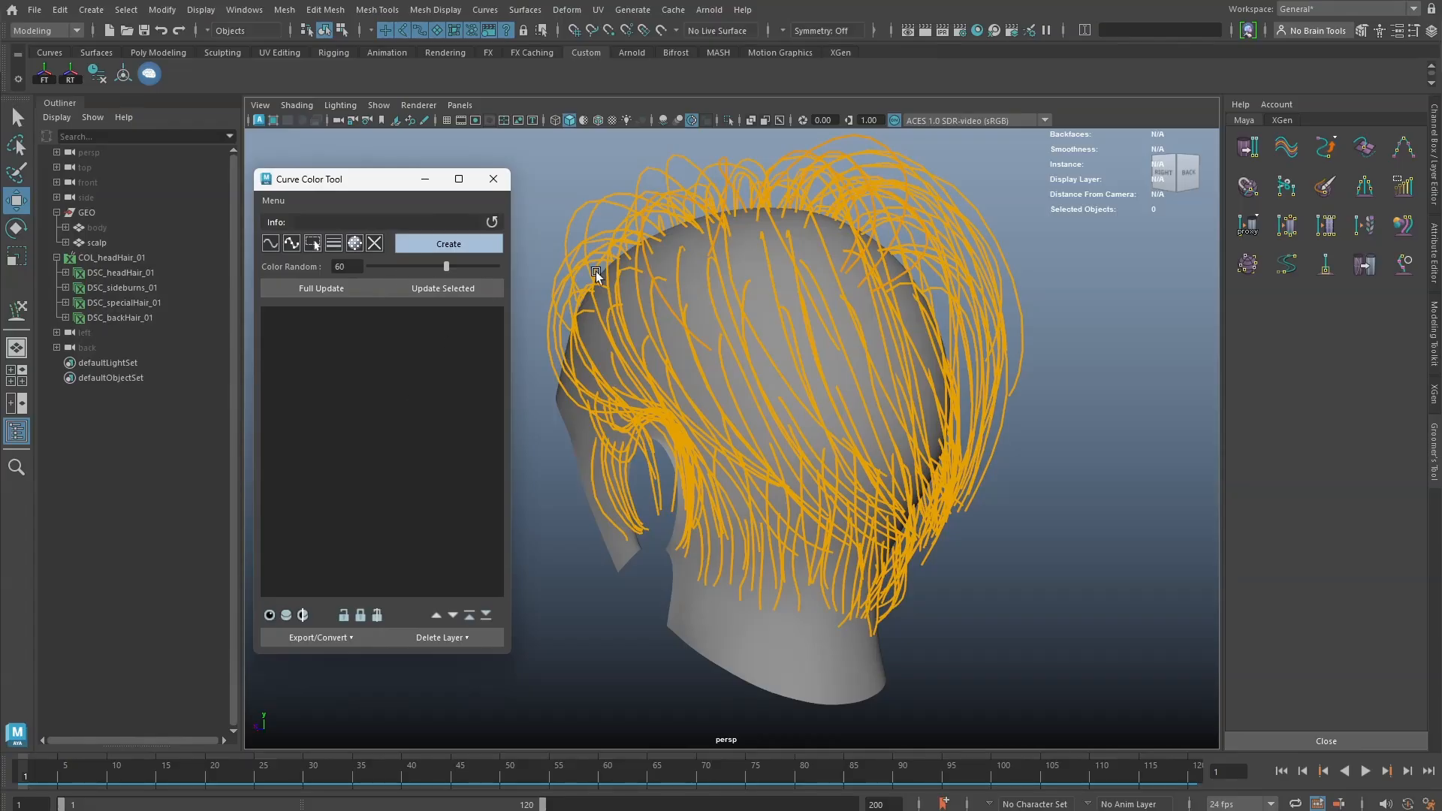
- Examine the XGen guides on the head, selecting the head, sideburns, special and back hair descriptions one after another
drag(539, 163, 1061, 715)
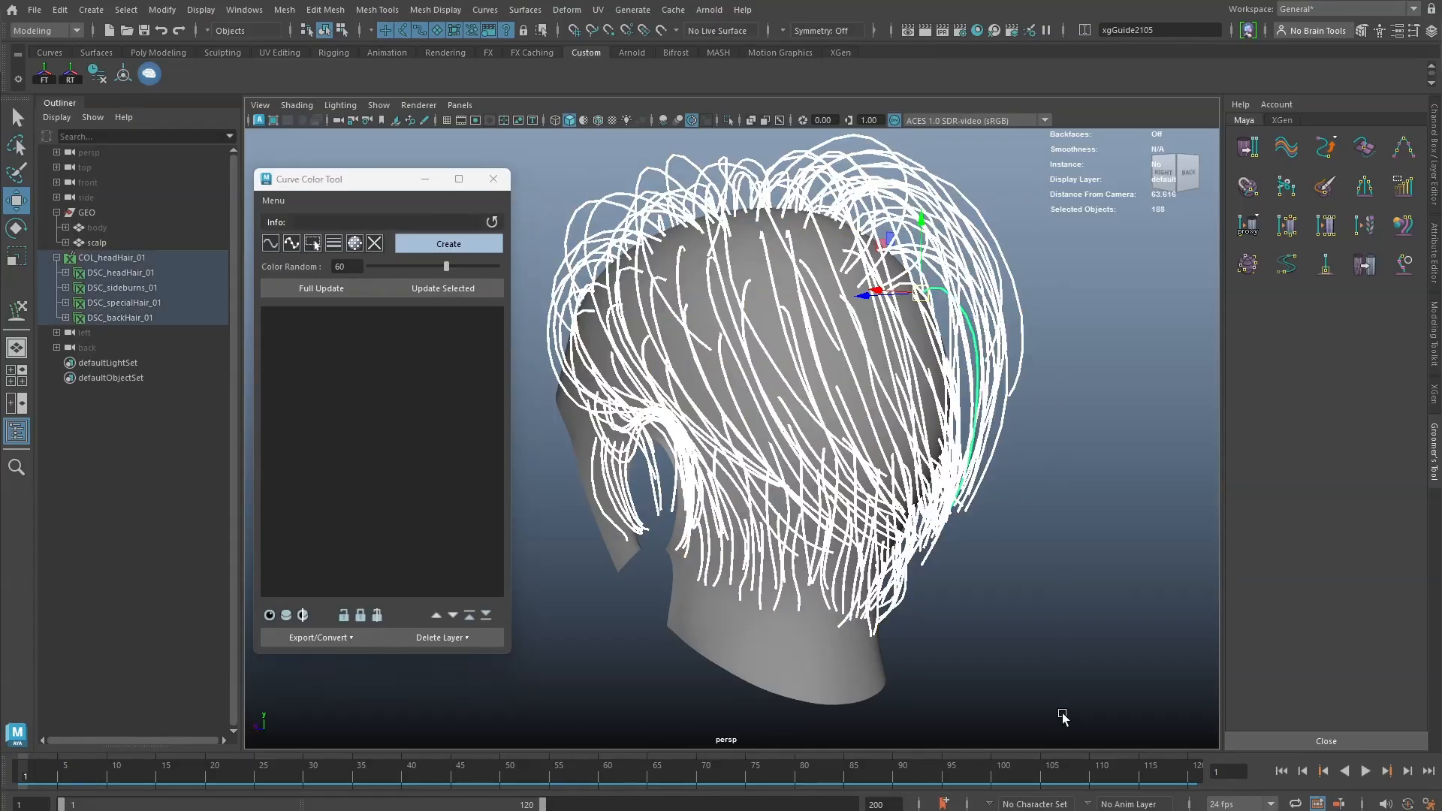
click(1045, 608)
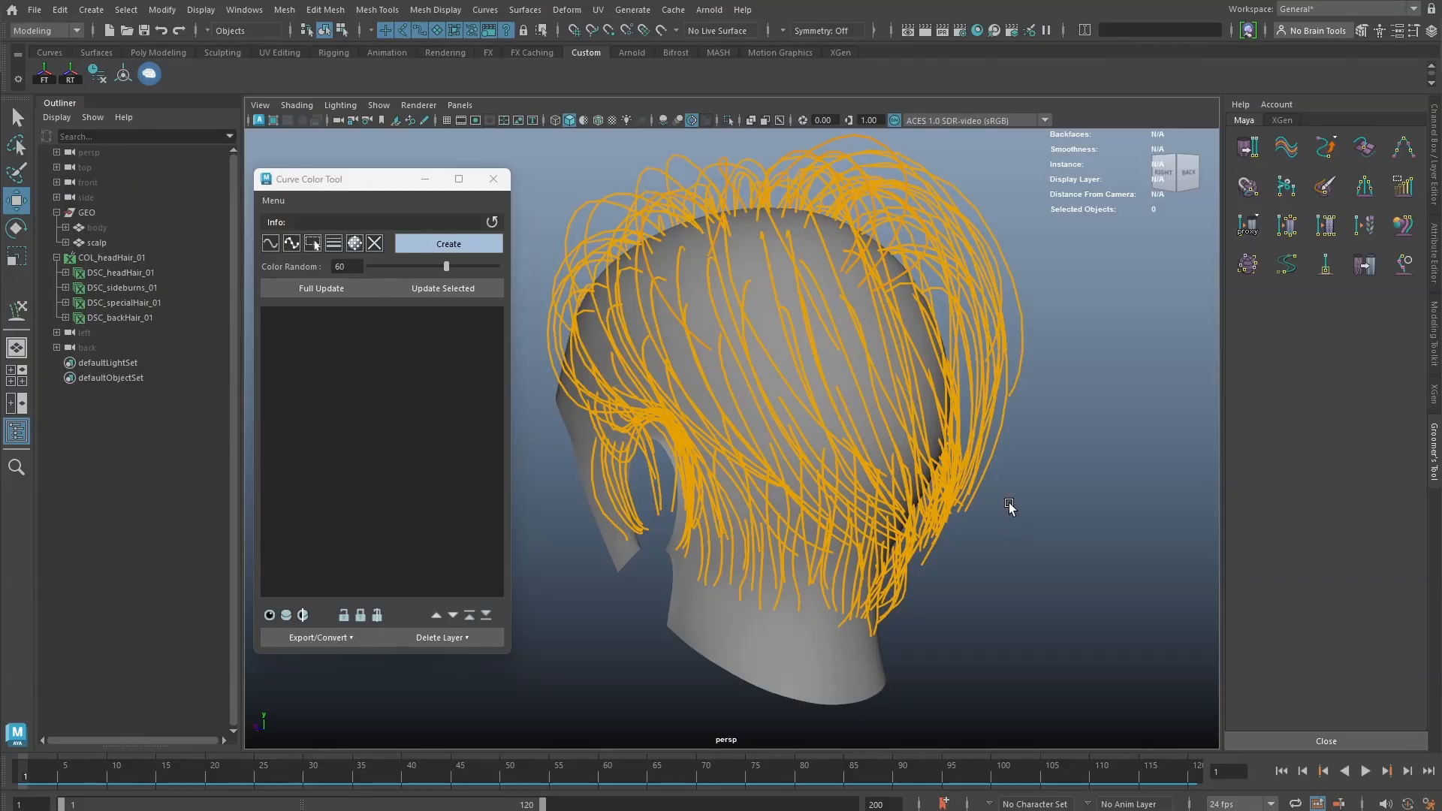
alt+drag(1009, 506, 956, 500)
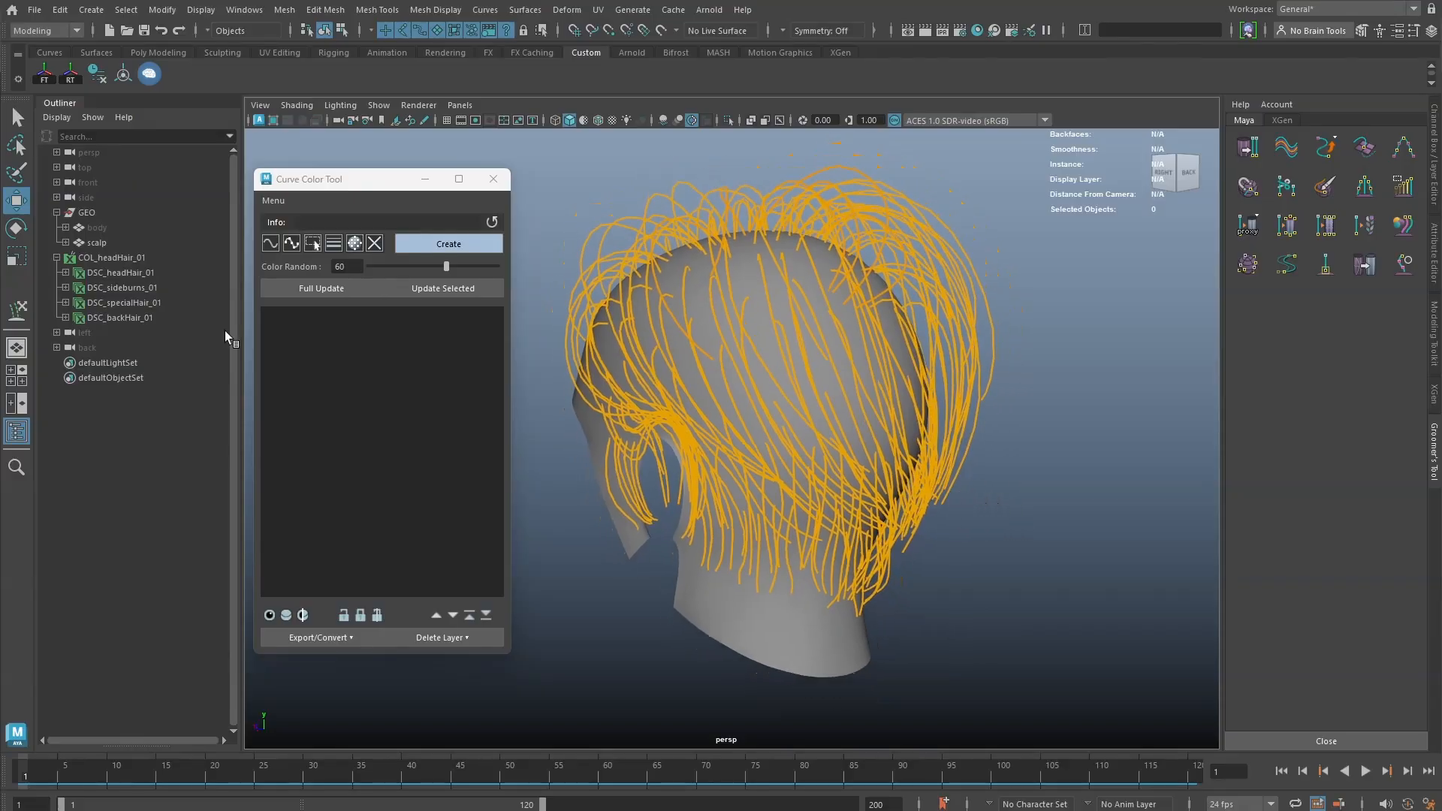
click(130, 274)
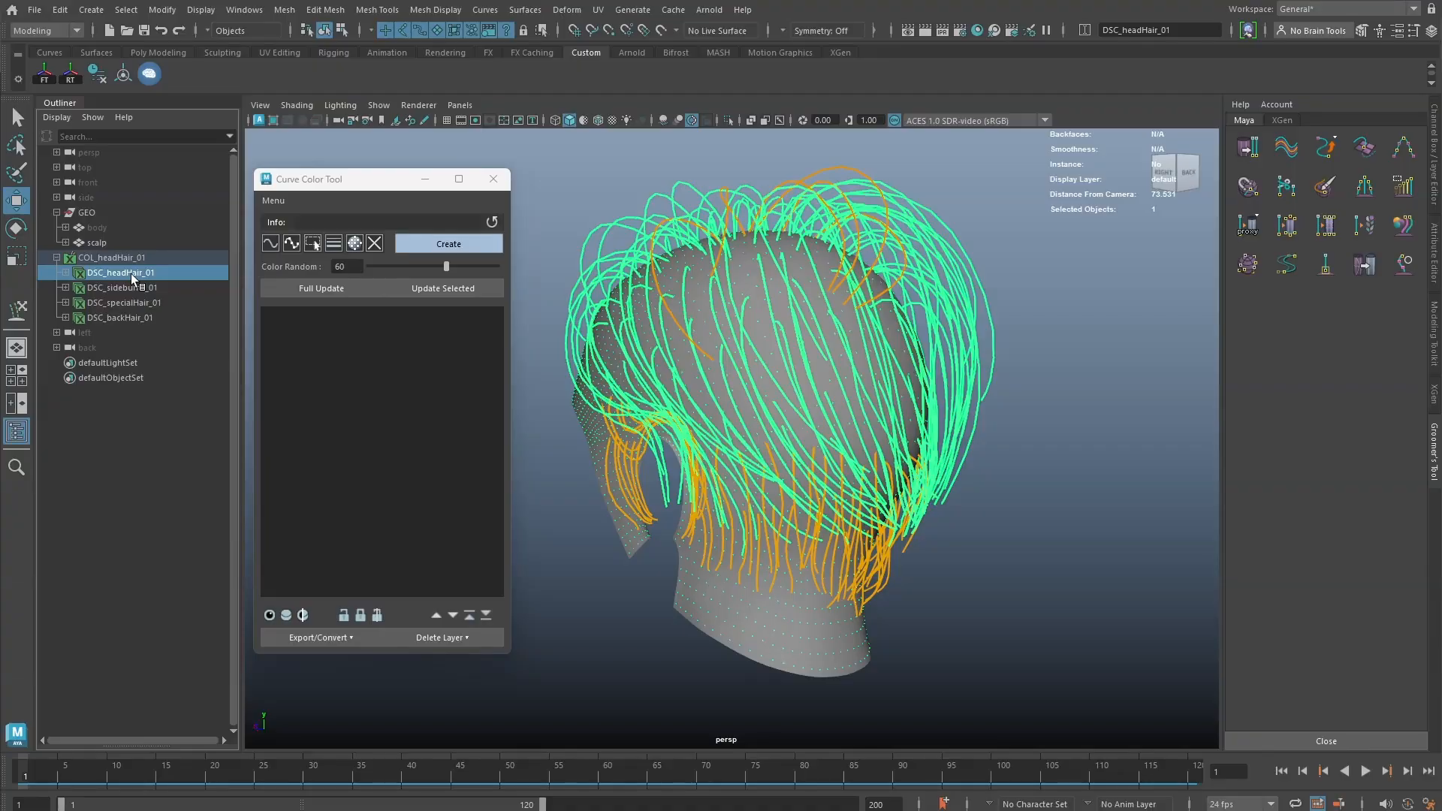
click(135, 287)
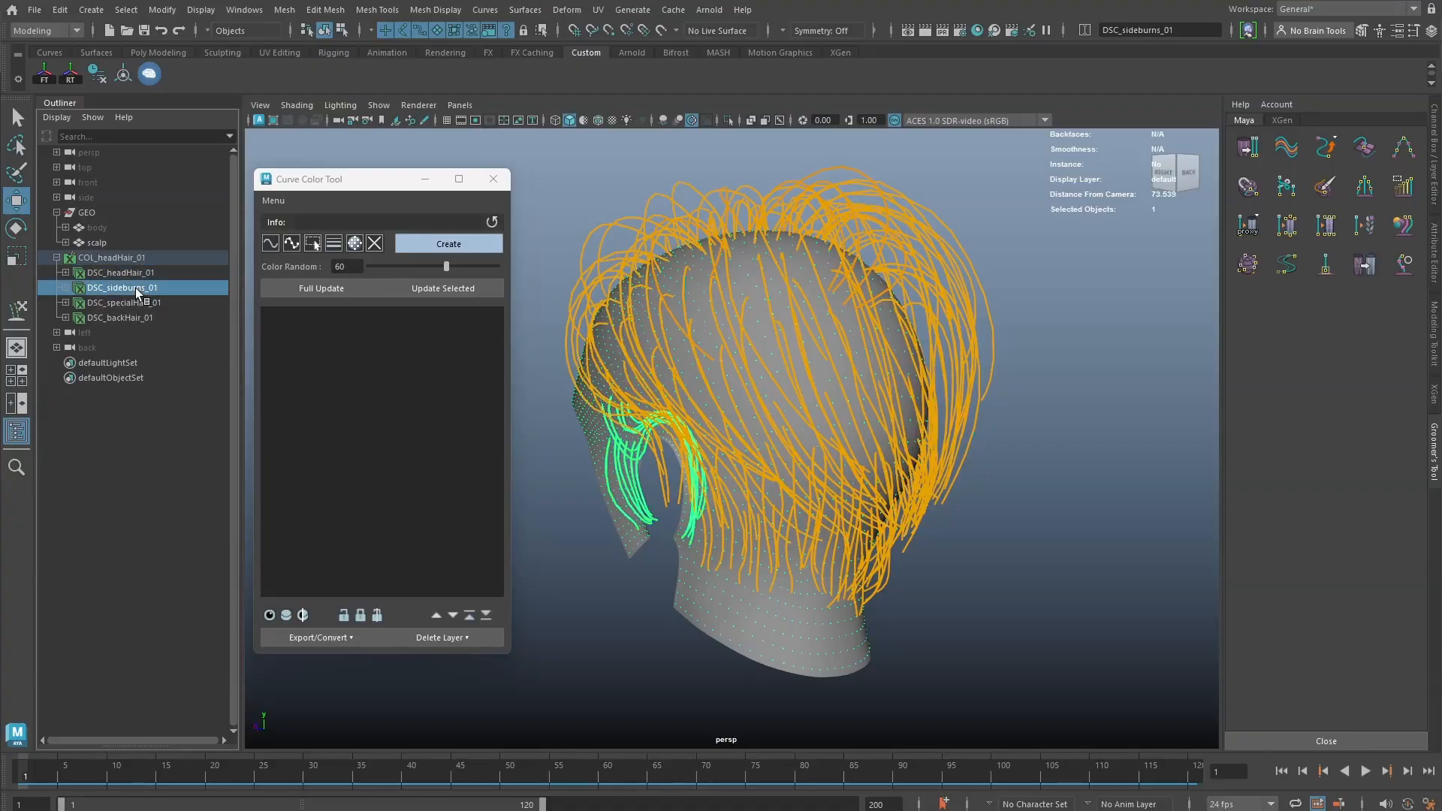
click(142, 301)
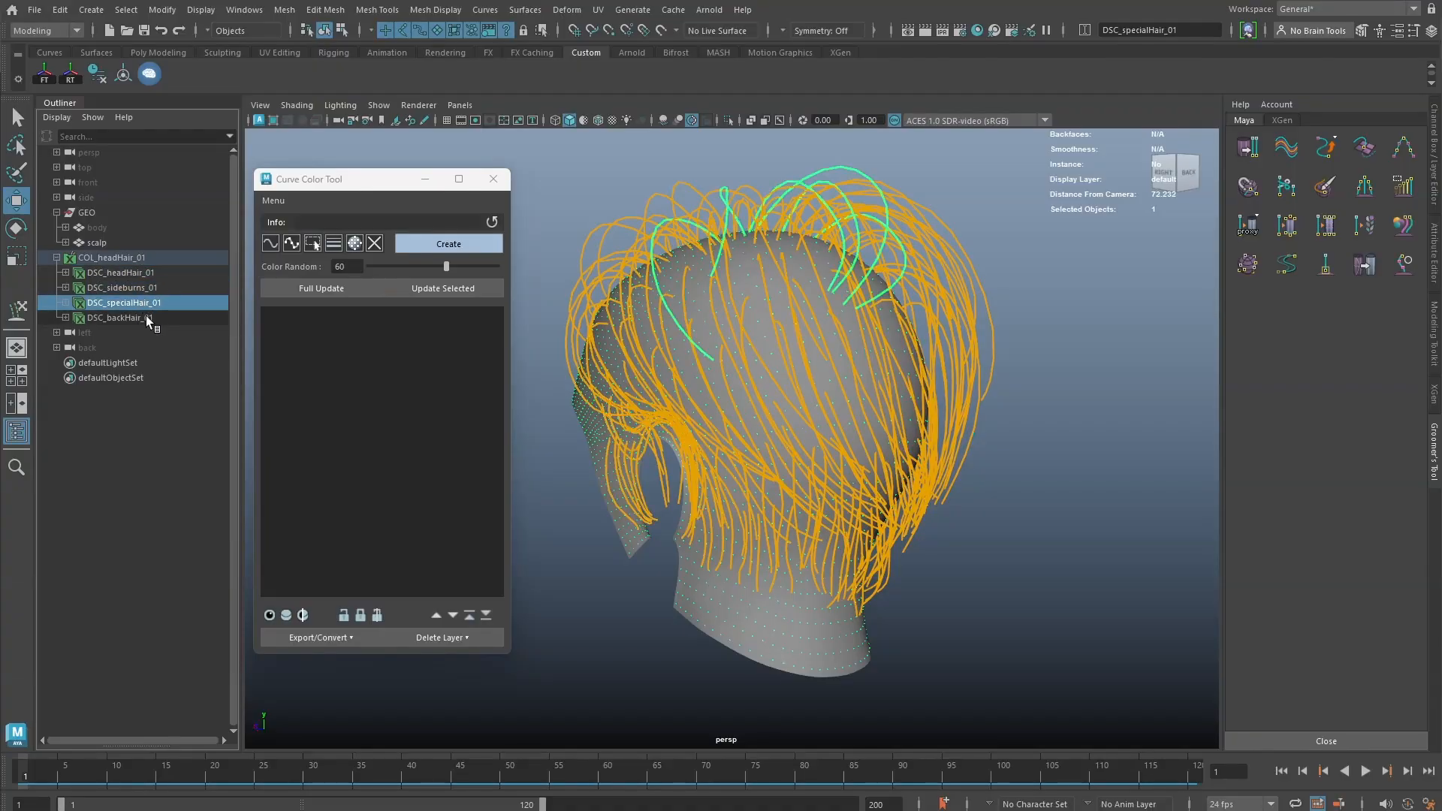
click(146, 318)
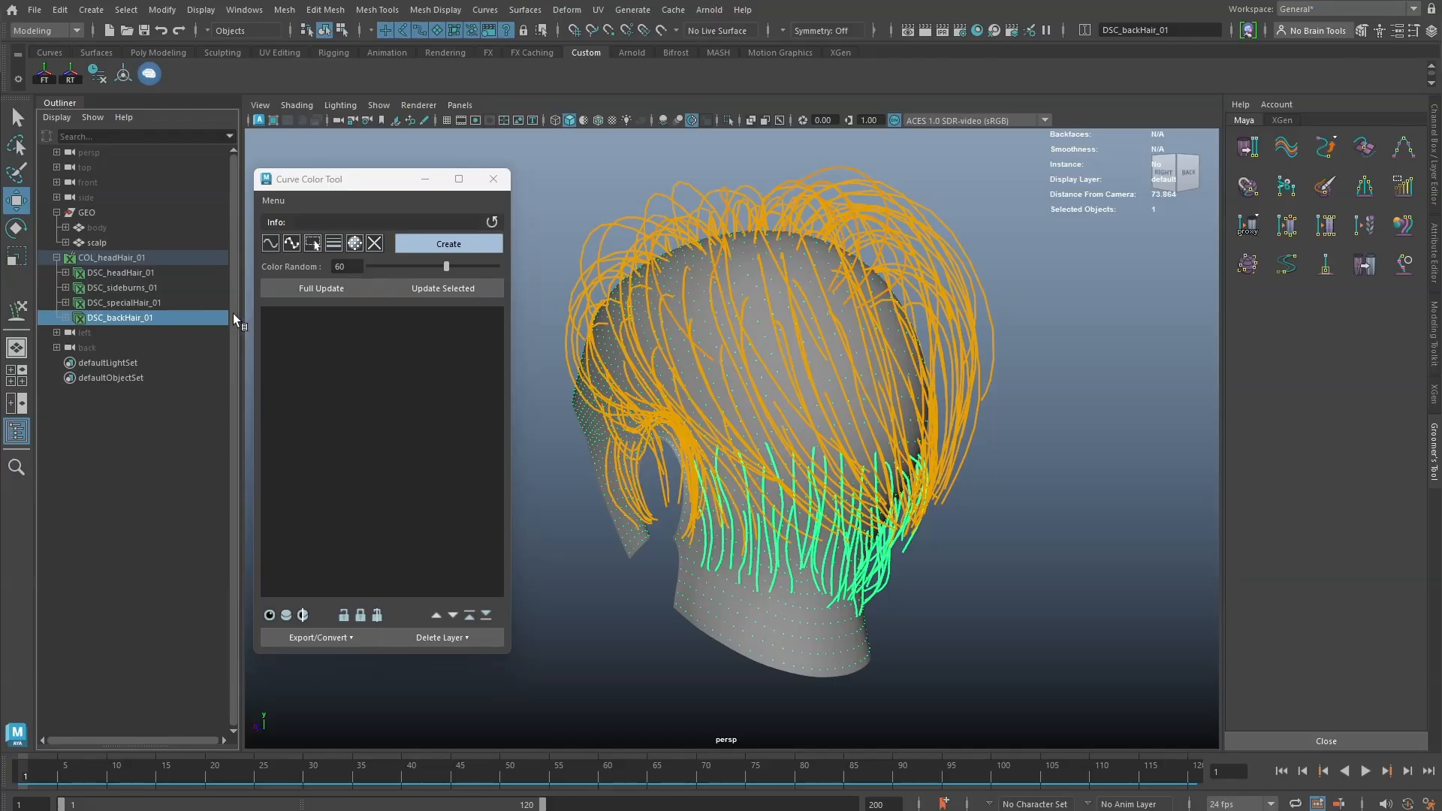
- Import DSC_headHair_01, DSC_backHair_01, DSC_sideburns_01 and DSC_specialHair_01 from XGen as curve layers in the Curve Color Tool
click(299, 207)
click(274, 201)
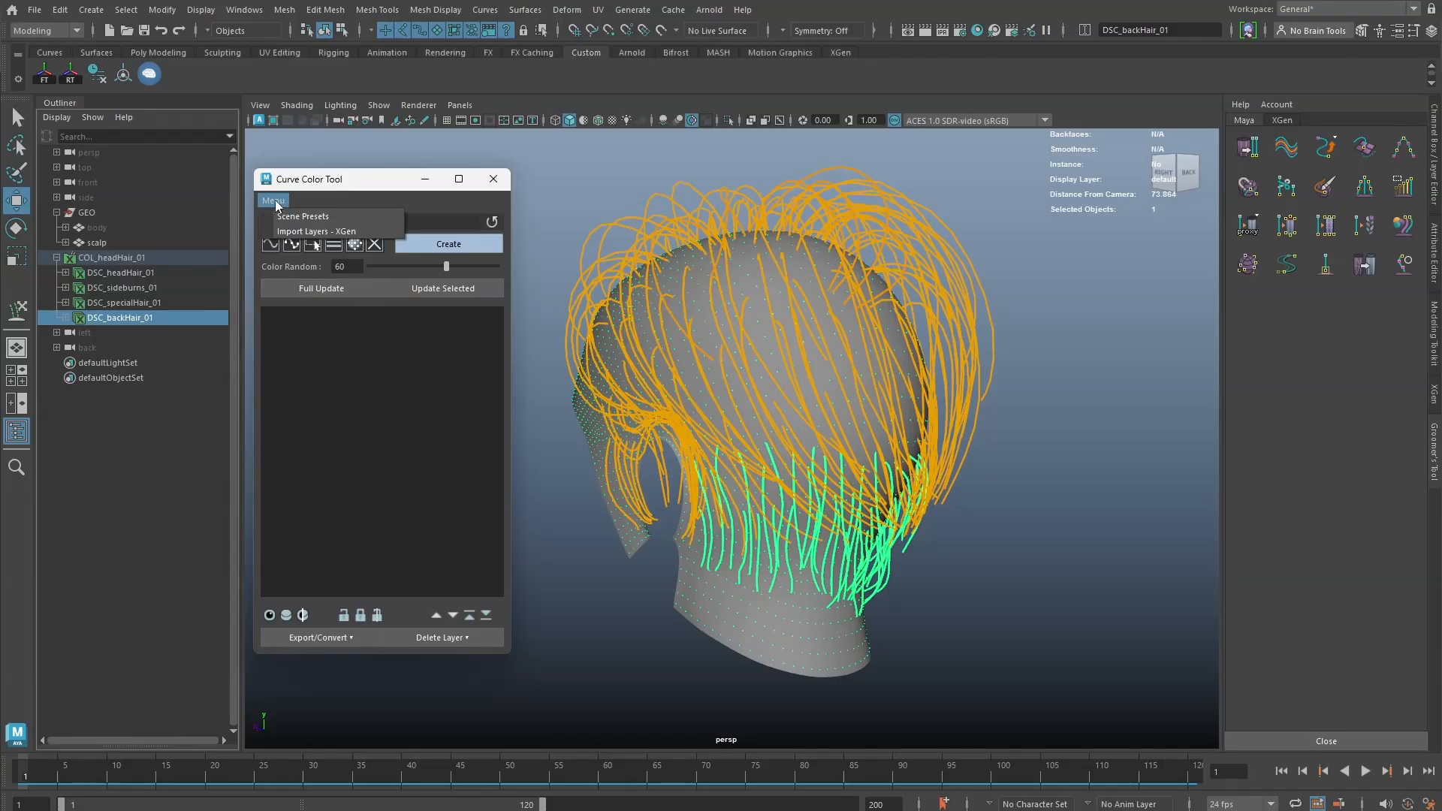
click(305, 232)
click(691, 286)
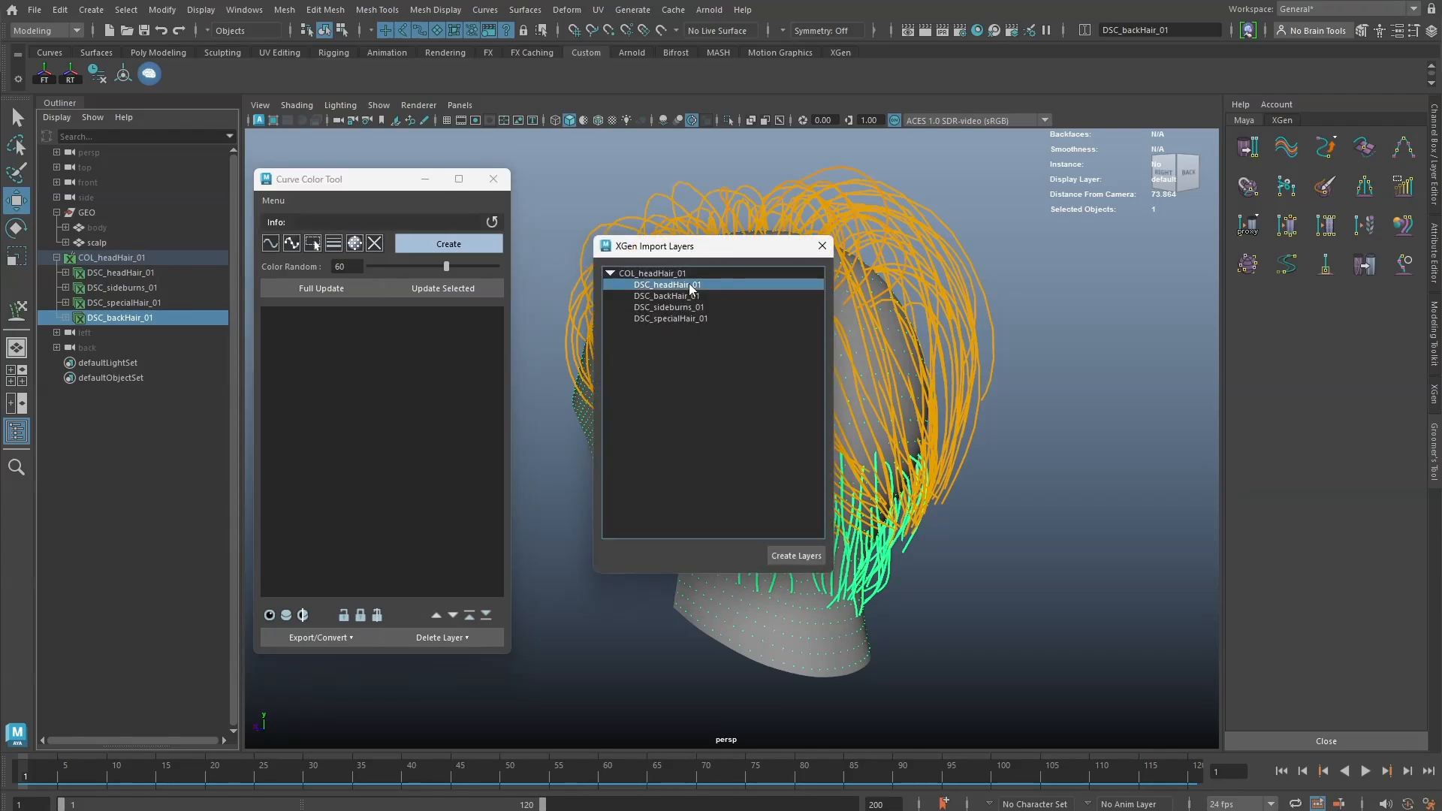
drag(690, 287, 696, 320)
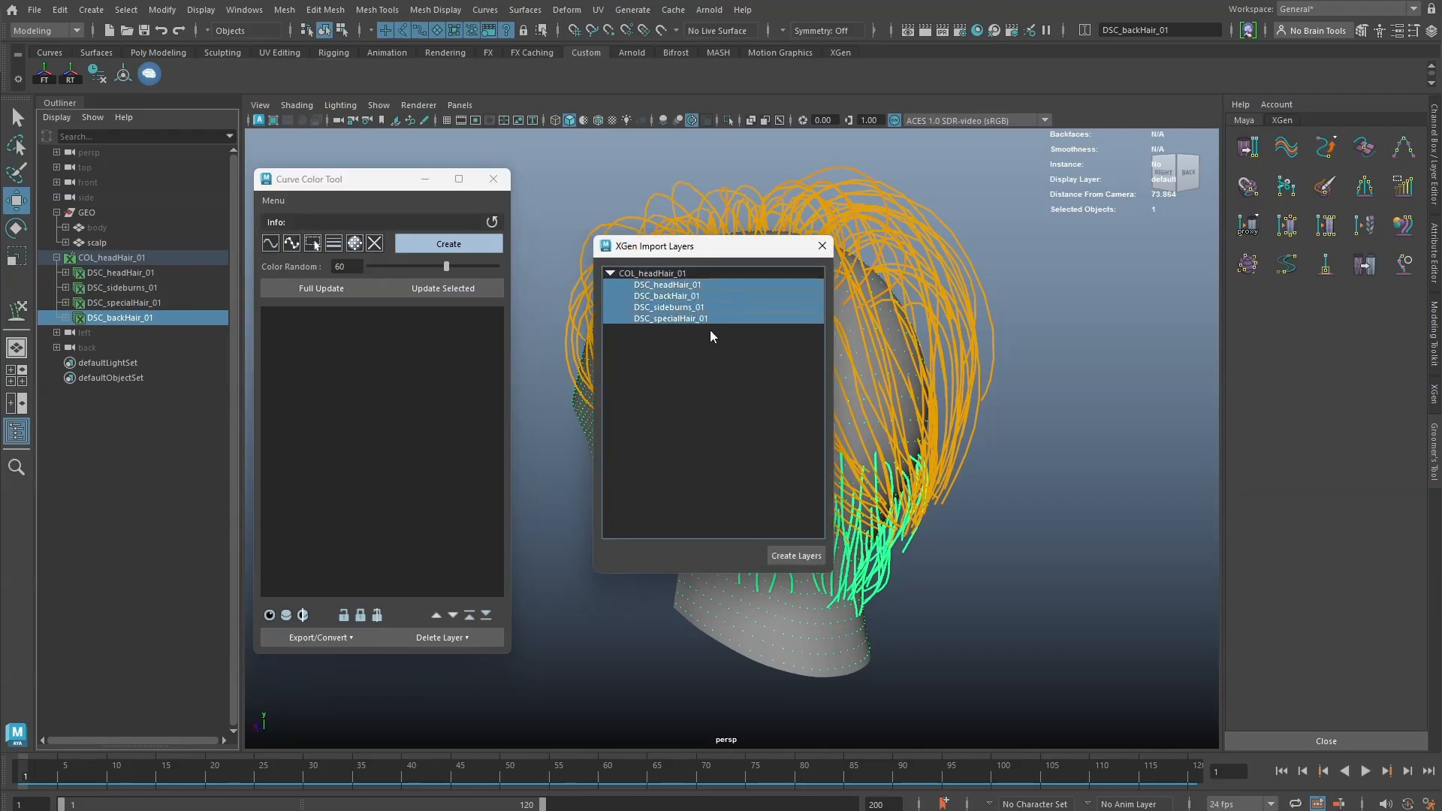
click(790, 555)
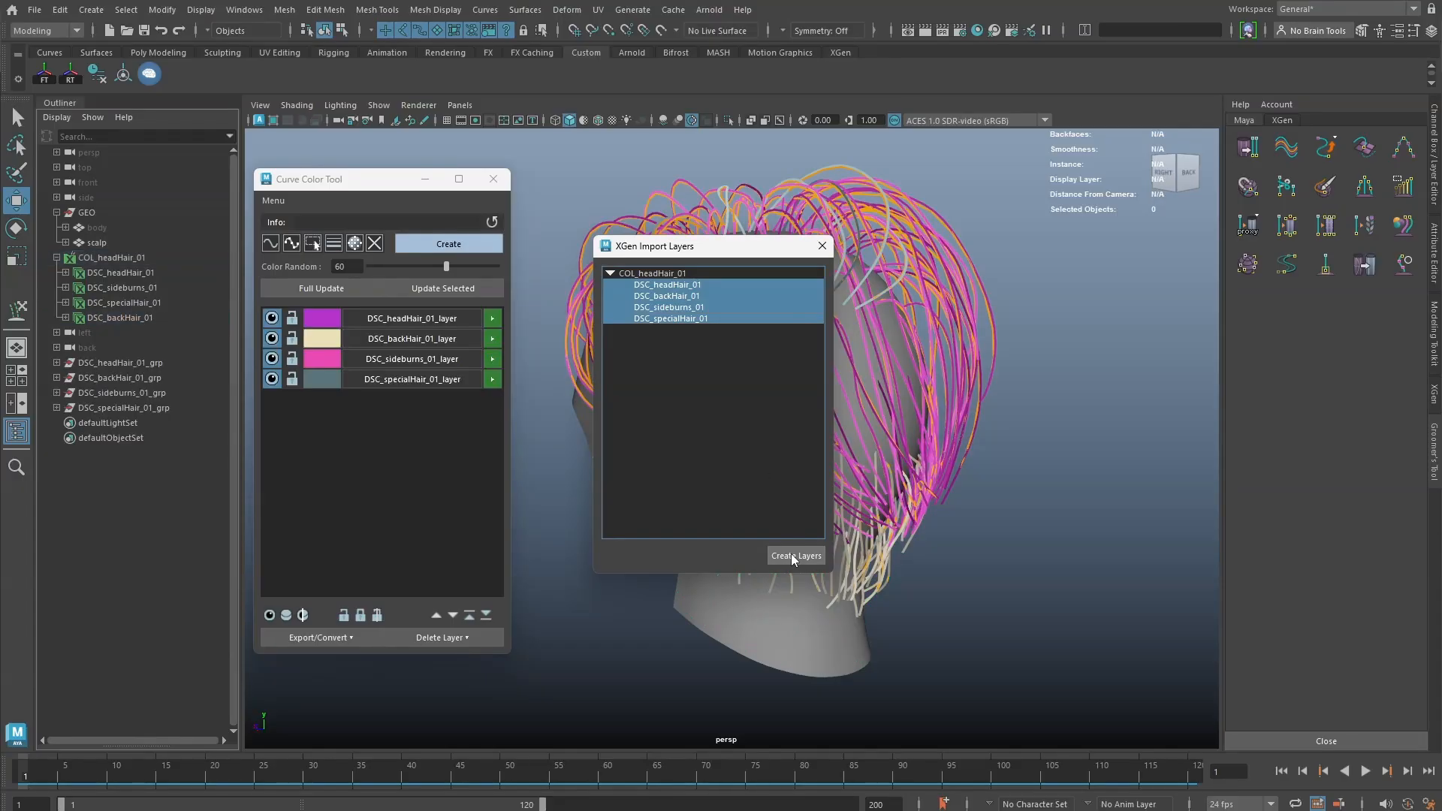
- Examine the contents of the head, back, sideburns and special hair curve groups, selecting the first three head hair curves individually
click(150, 363)
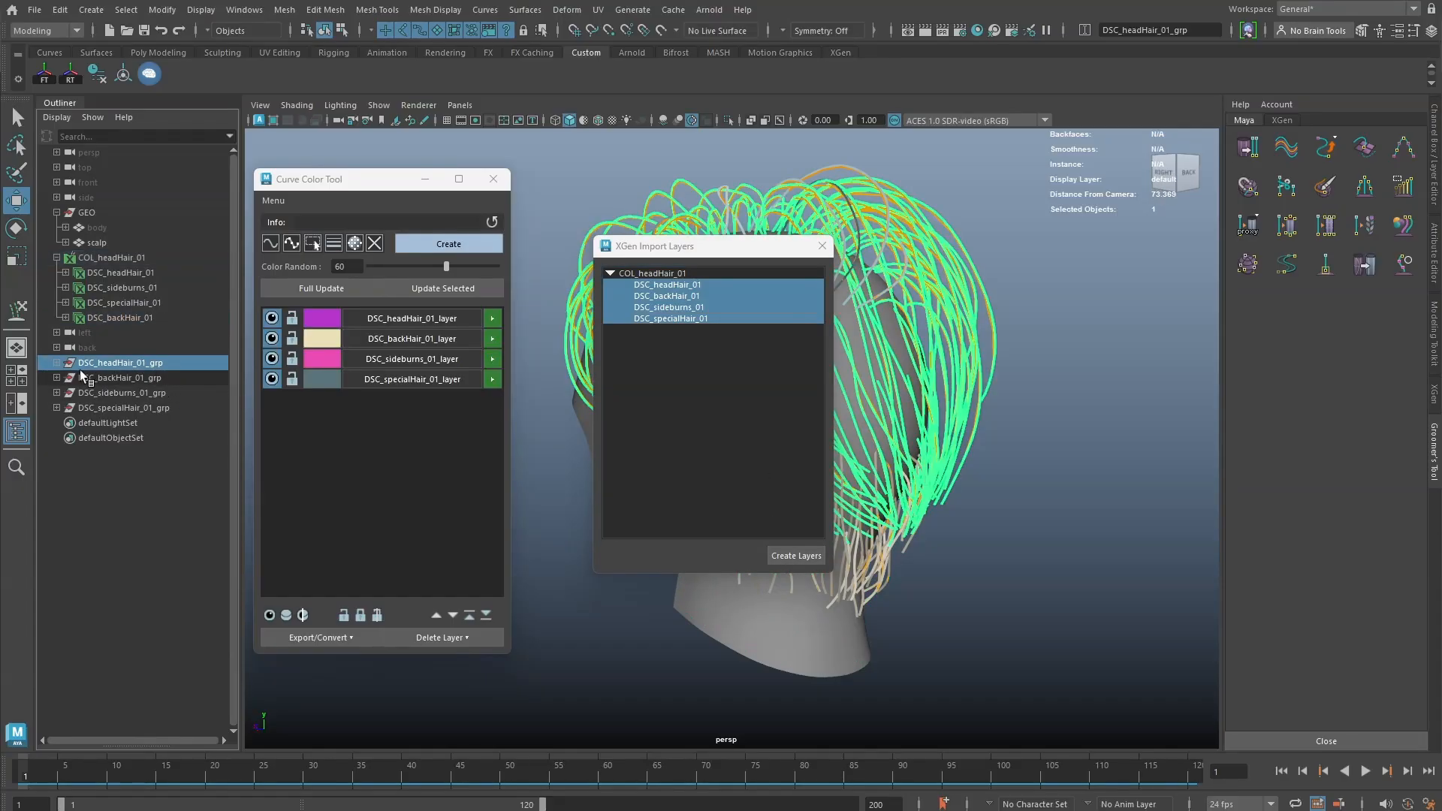
click(57, 362)
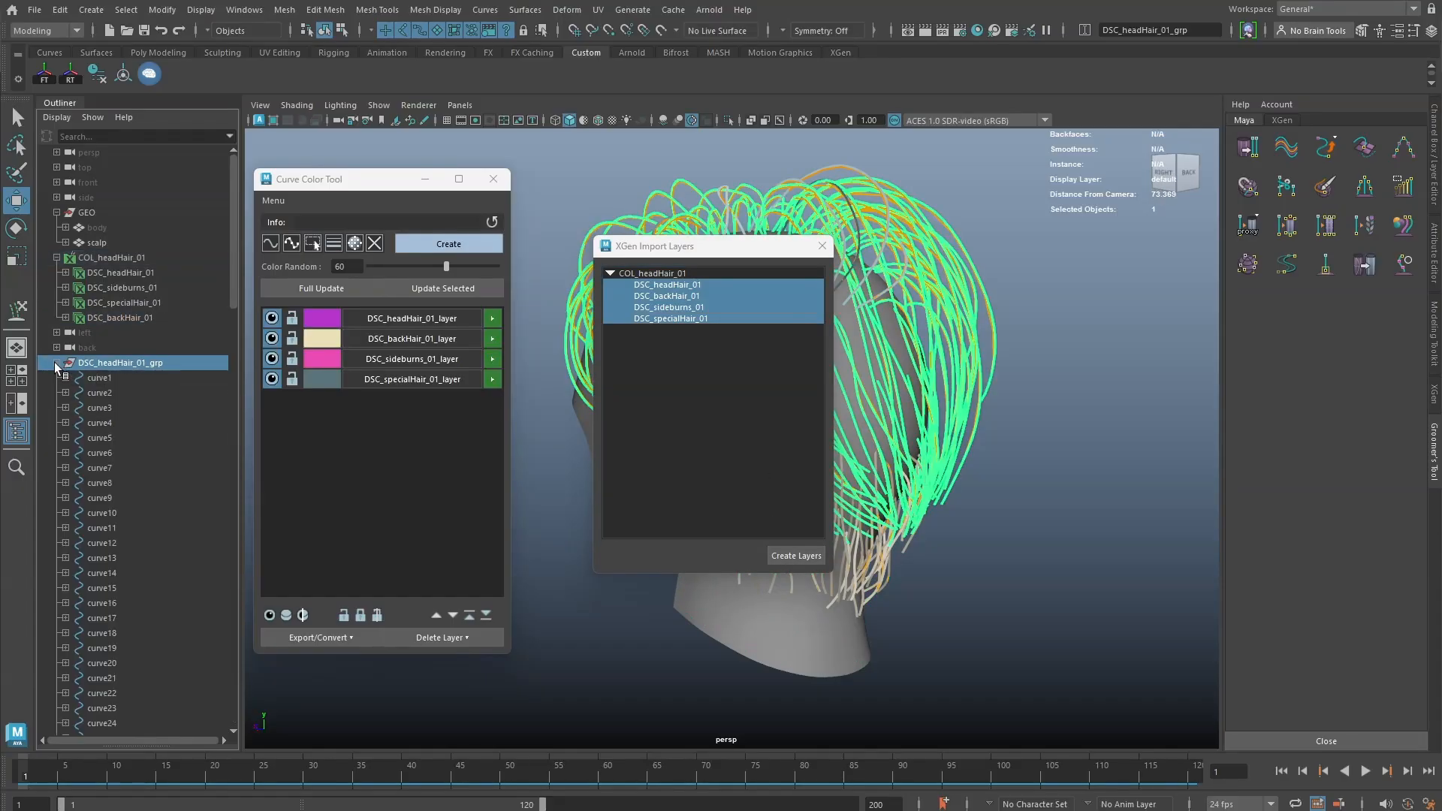
click(101, 380)
click(102, 393)
click(103, 407)
click(57, 363)
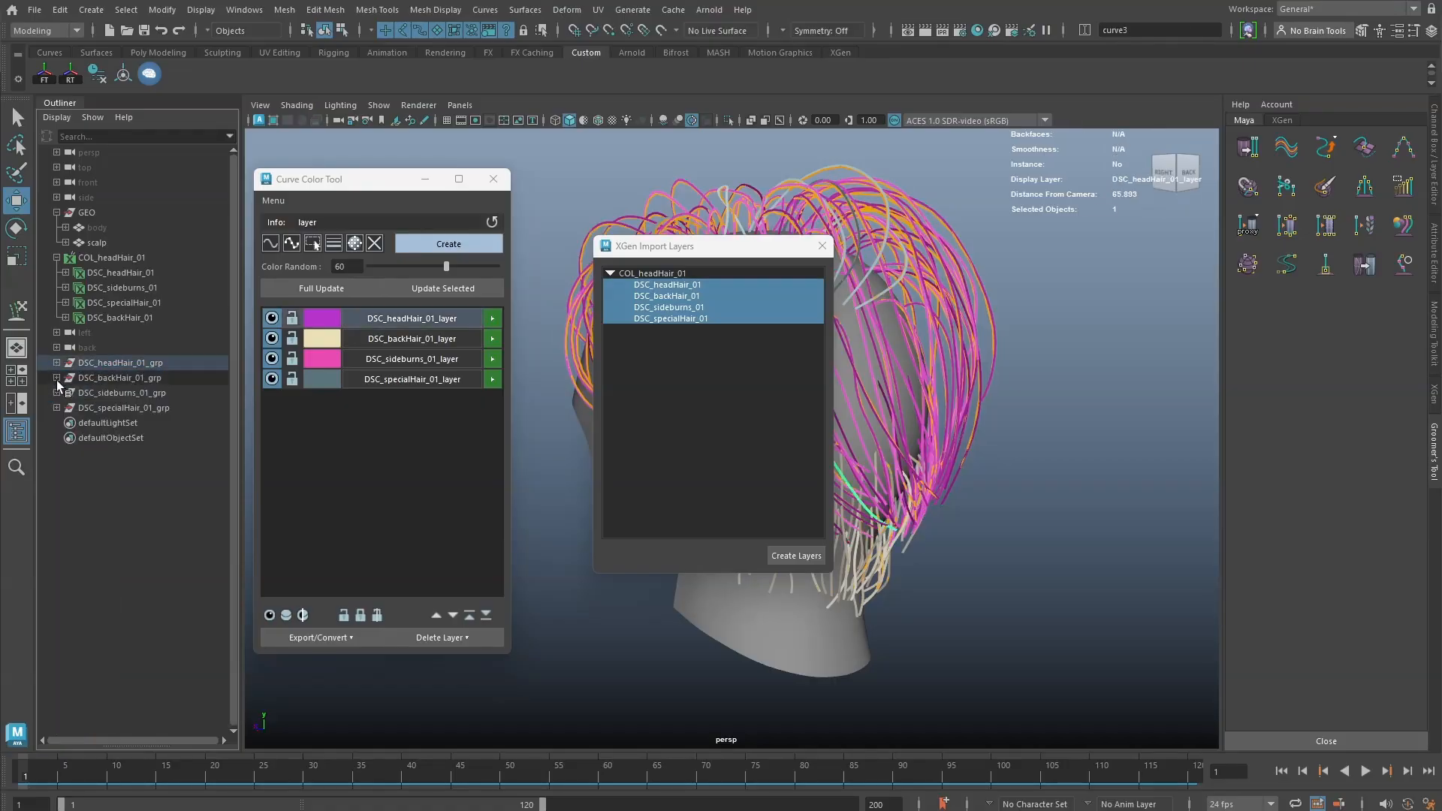
click(57, 378)
click(54, 378)
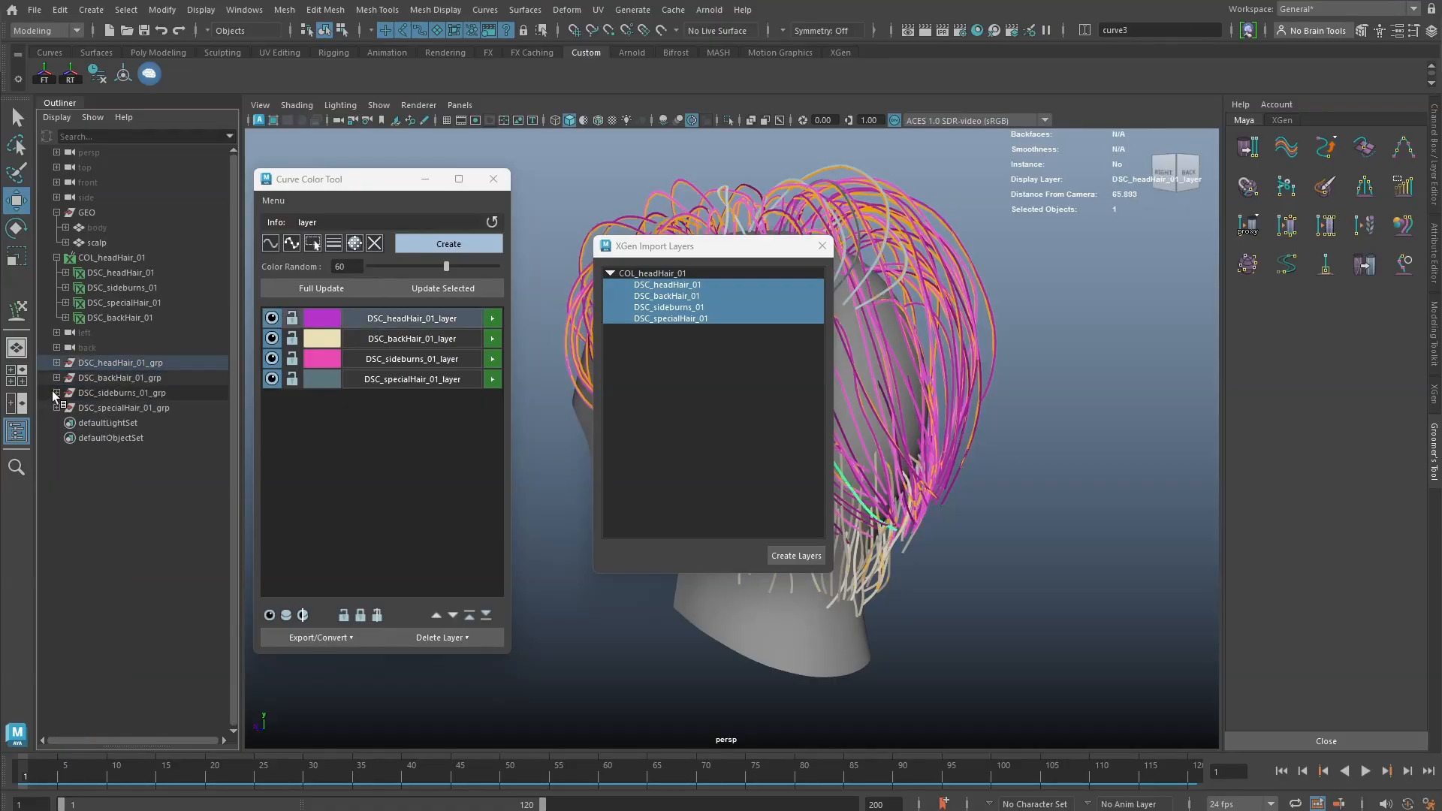
click(54, 392)
click(54, 392)
click(54, 408)
click(55, 407)
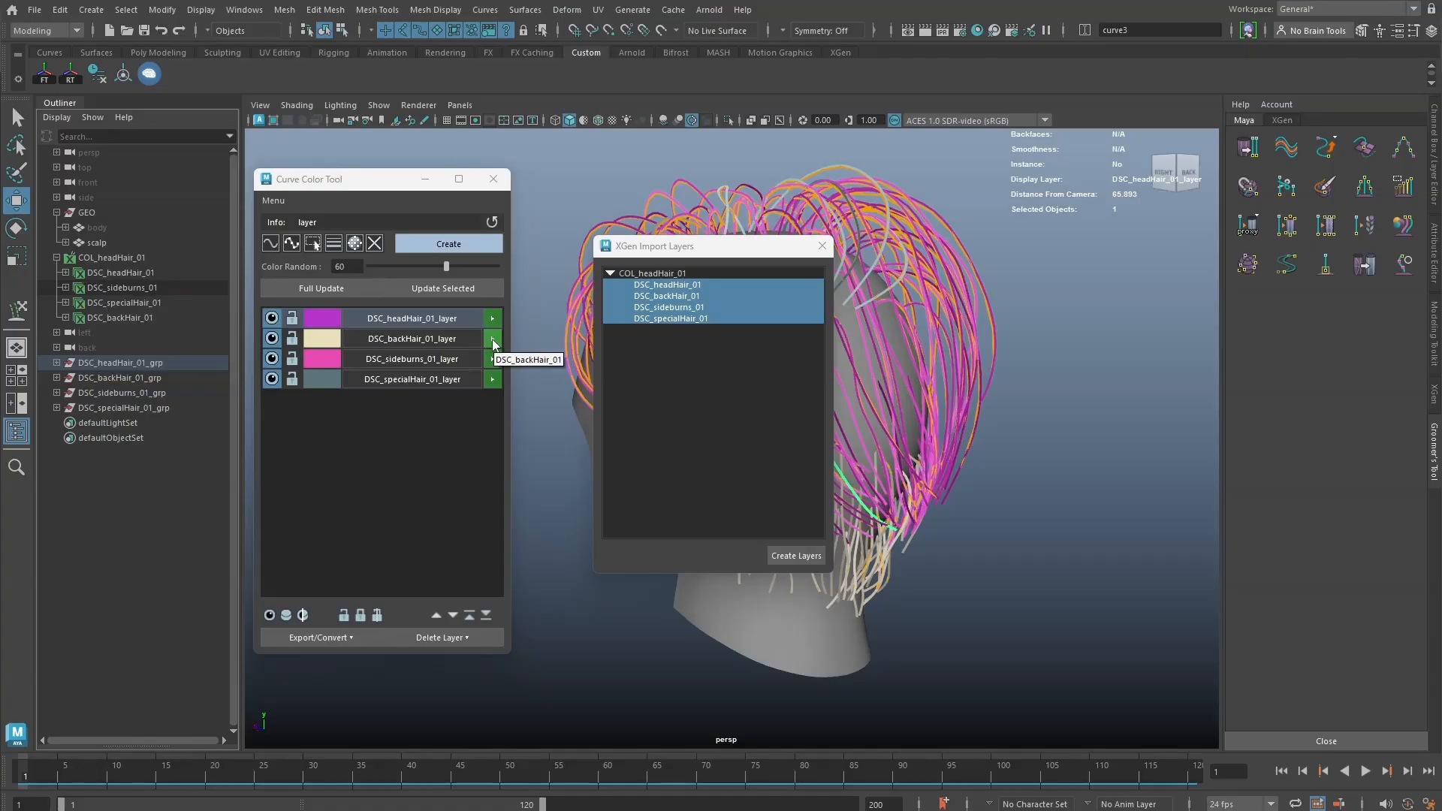
- Close the XGen import window and select all curves of the DSC_headHair_01 layer
click(822, 246)
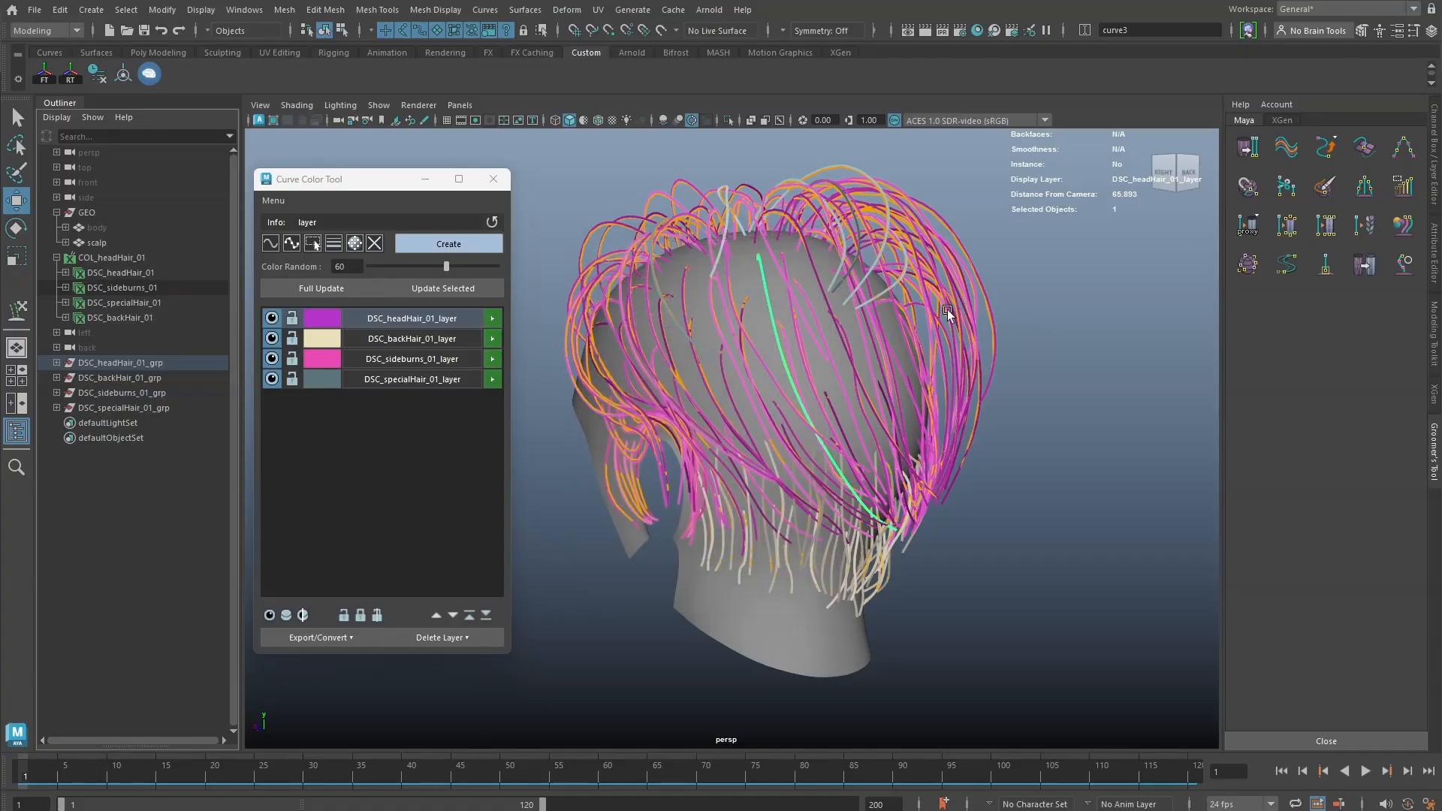
scroll(901, 327, up, 3)
click(461, 321)
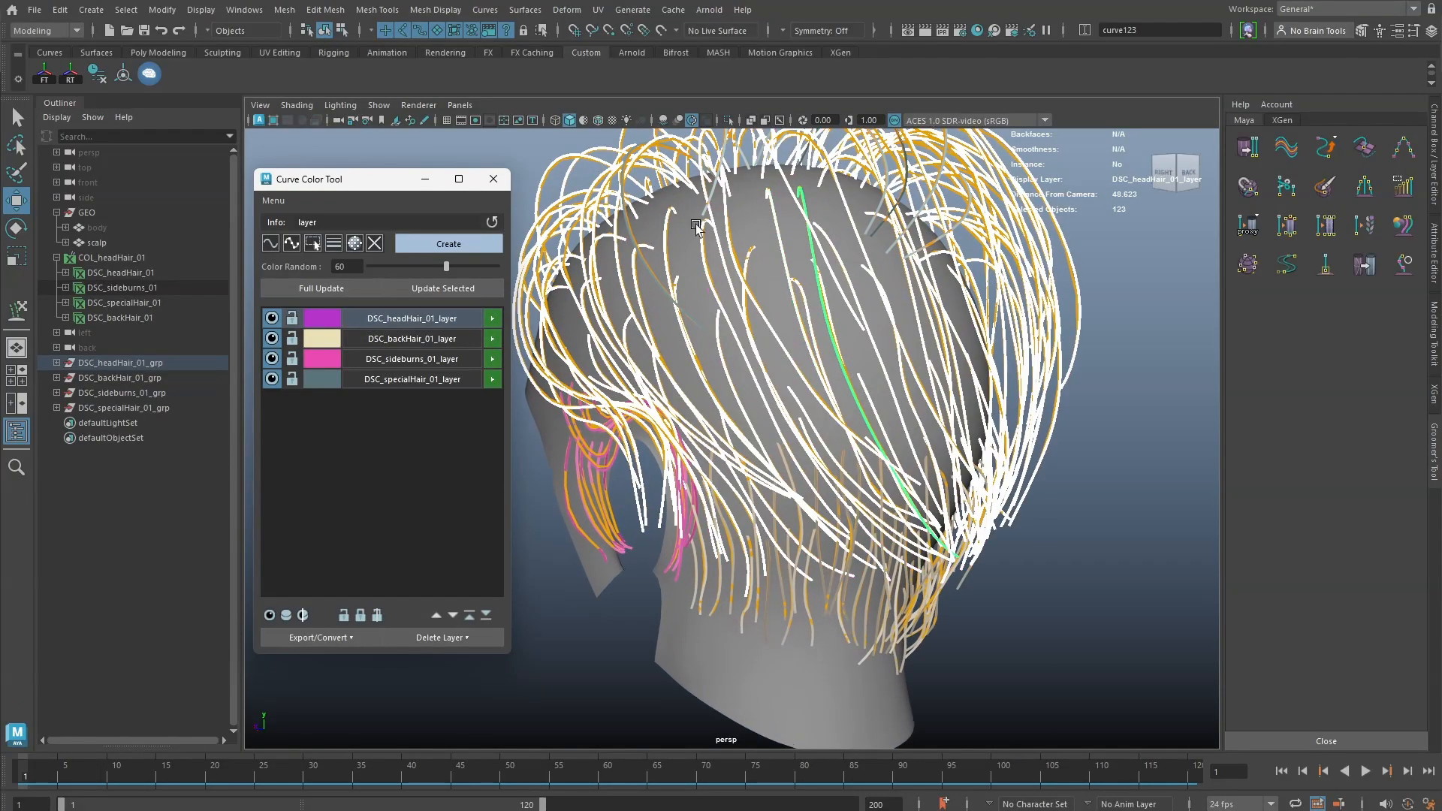
scroll(673, 220, up, 2)
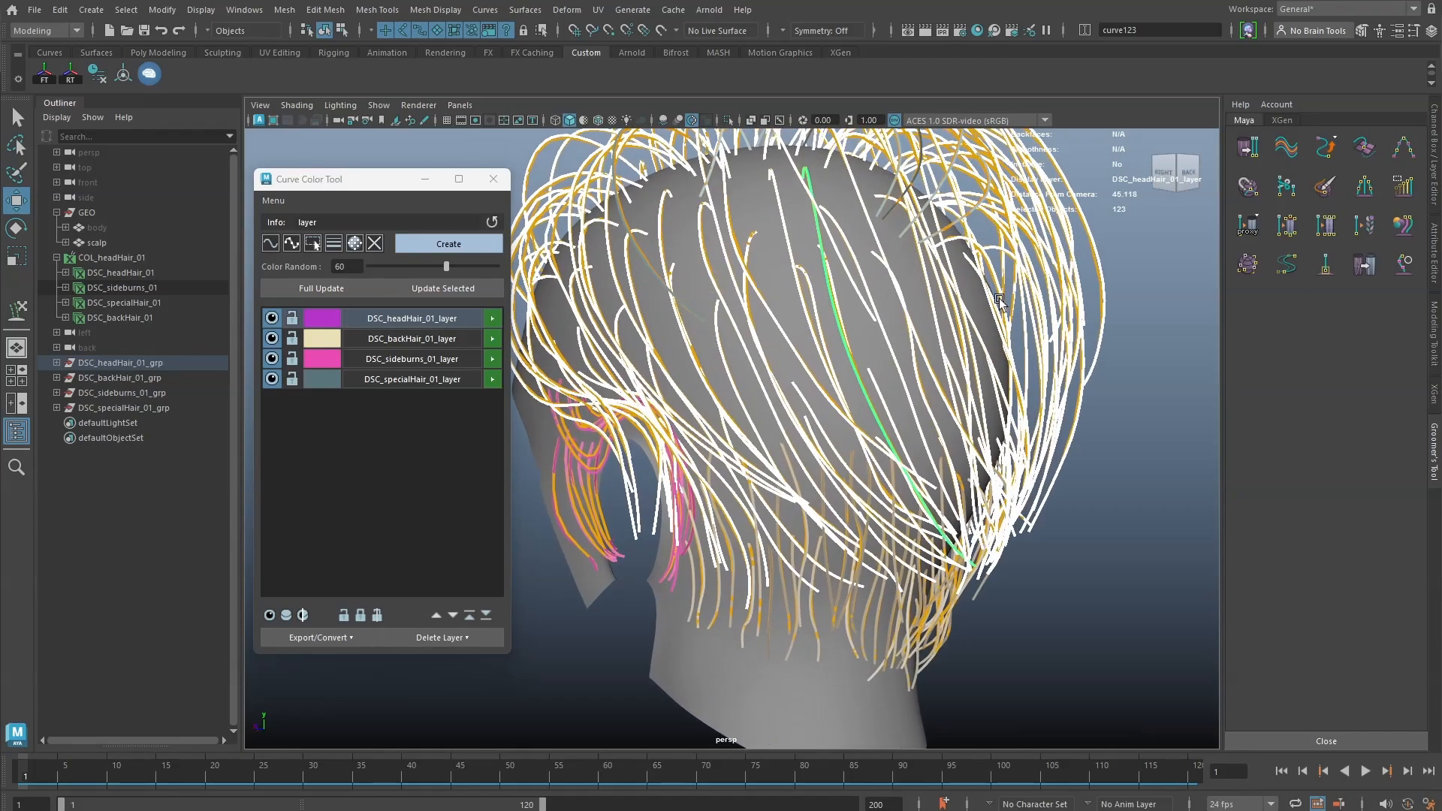
scroll(845, 319, down, 3)
- Hide the XGen guides of the back, head, sideburns and special hair descriptions and clear the curve selection
click(1431, 394)
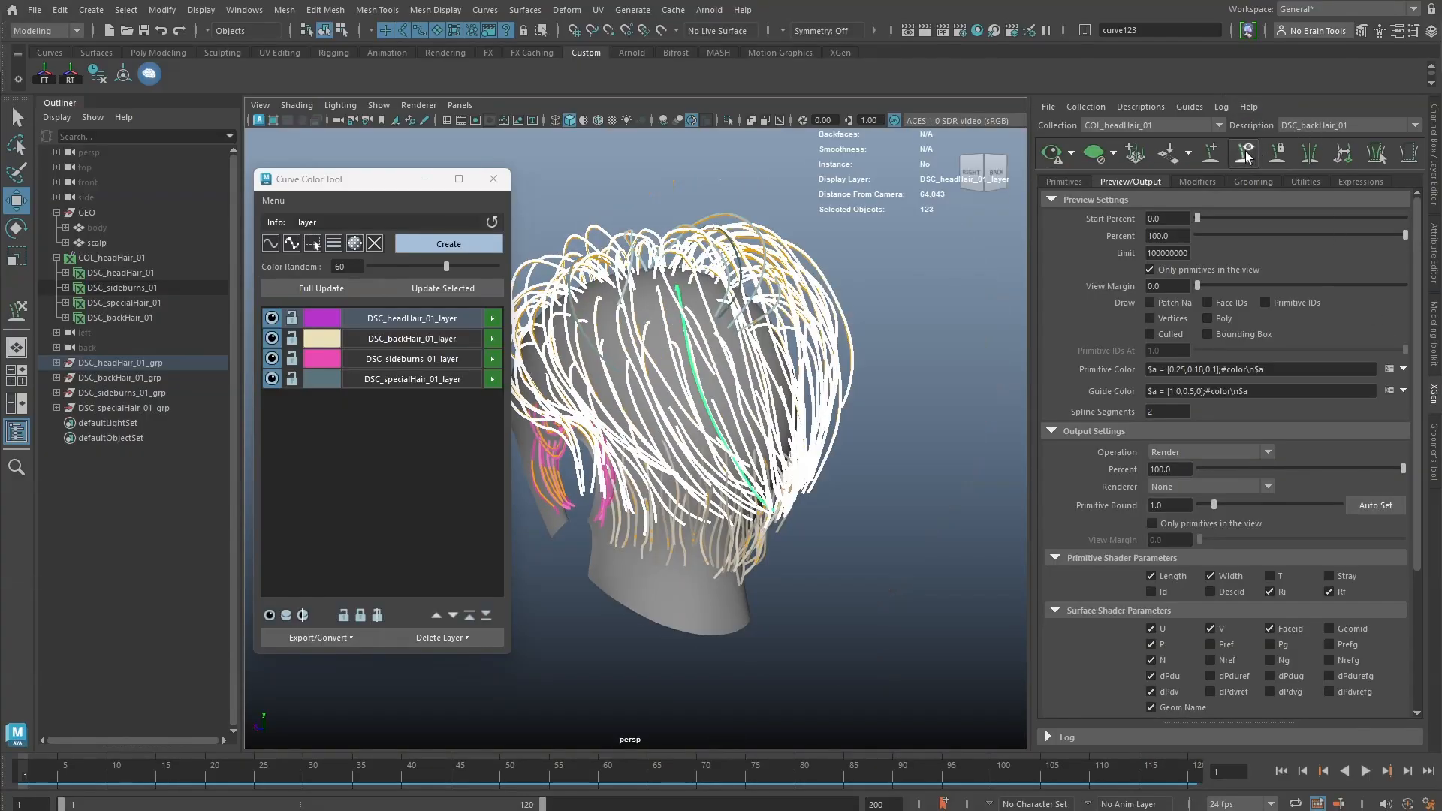
click(1304, 123)
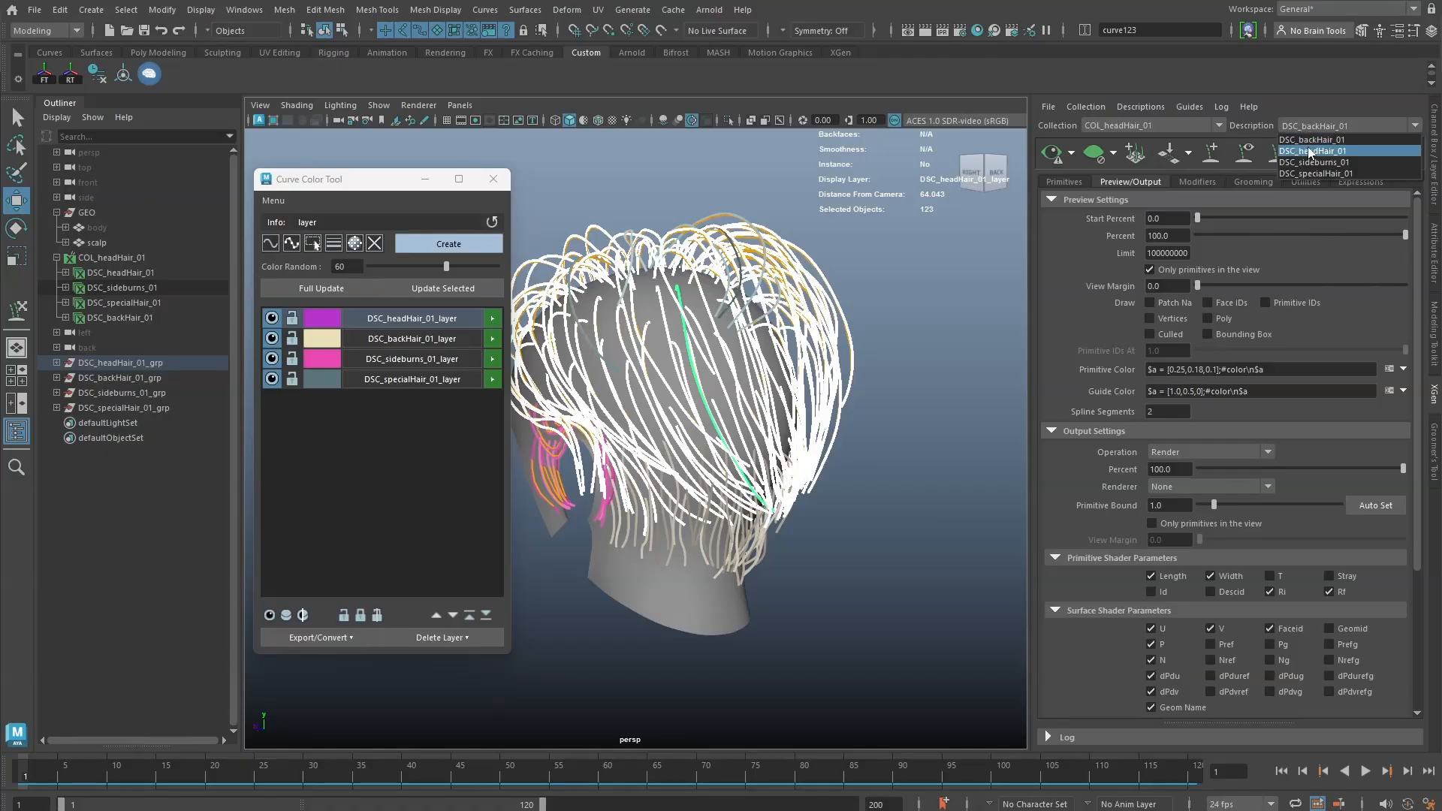
click(1322, 138)
click(1306, 124)
click(1310, 162)
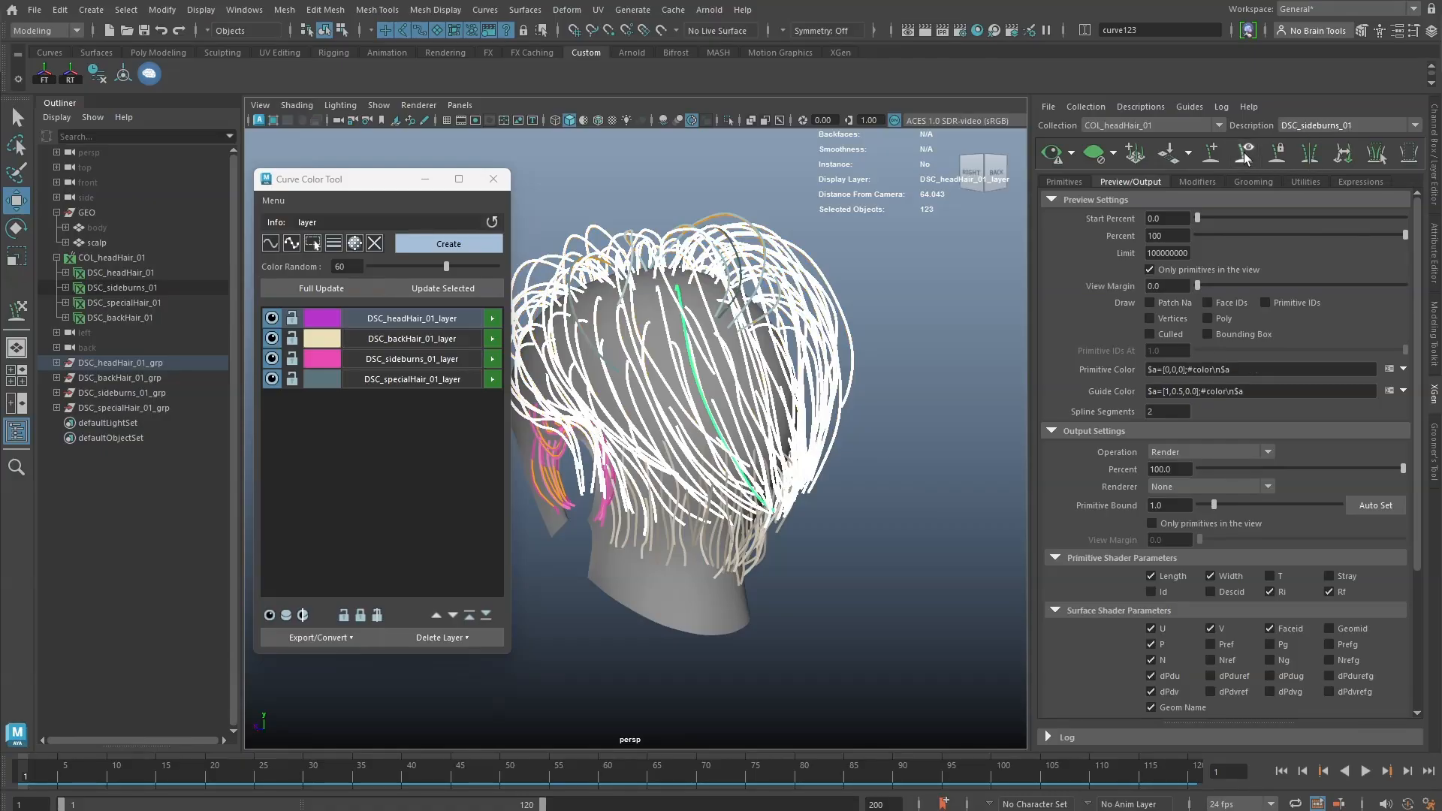
click(1290, 127)
click(1310, 173)
click(826, 228)
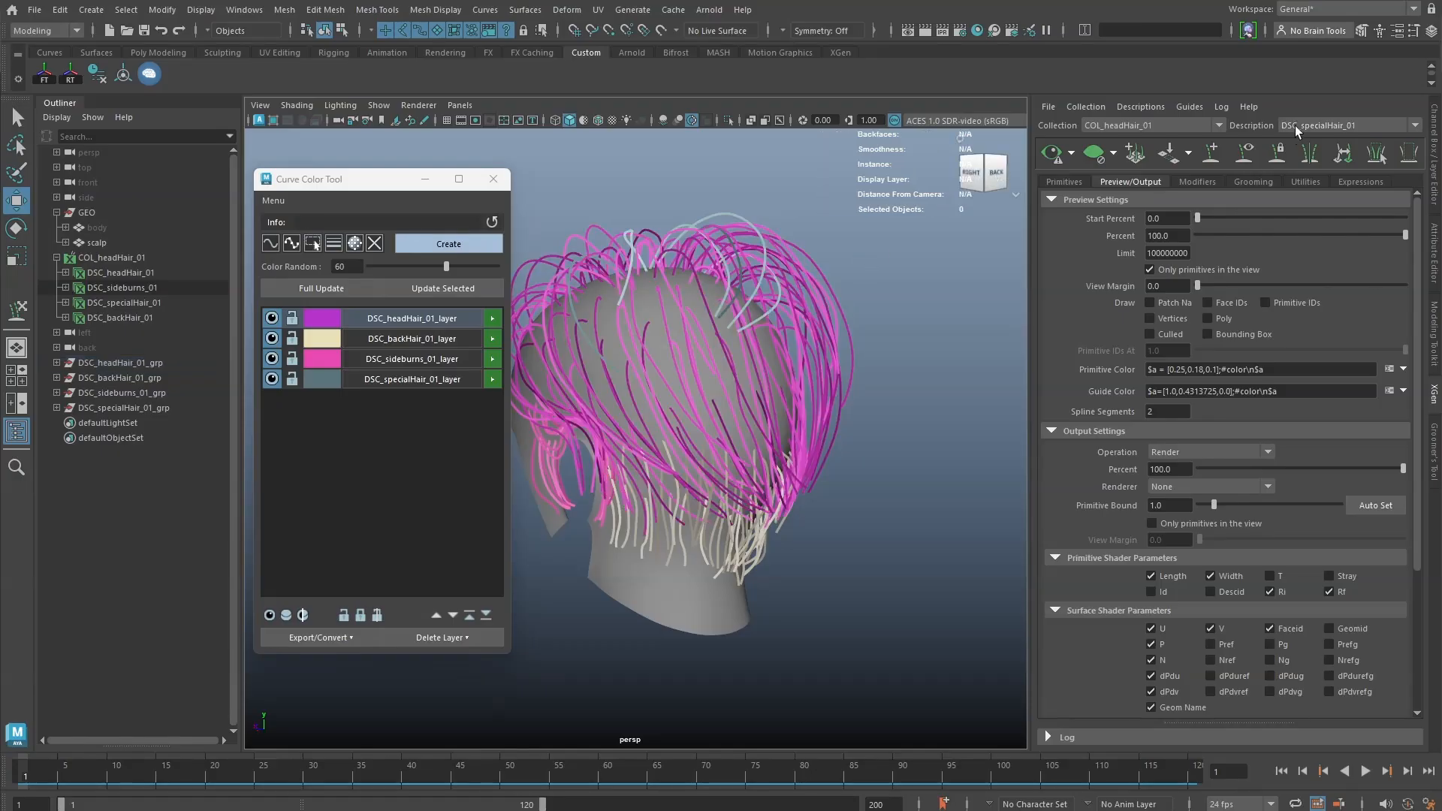
- Show the XGen guides again for the back, head, sideburns and special hair descriptions
click(1294, 125)
click(1302, 140)
click(1297, 126)
click(1301, 151)
click(1292, 129)
click(1299, 162)
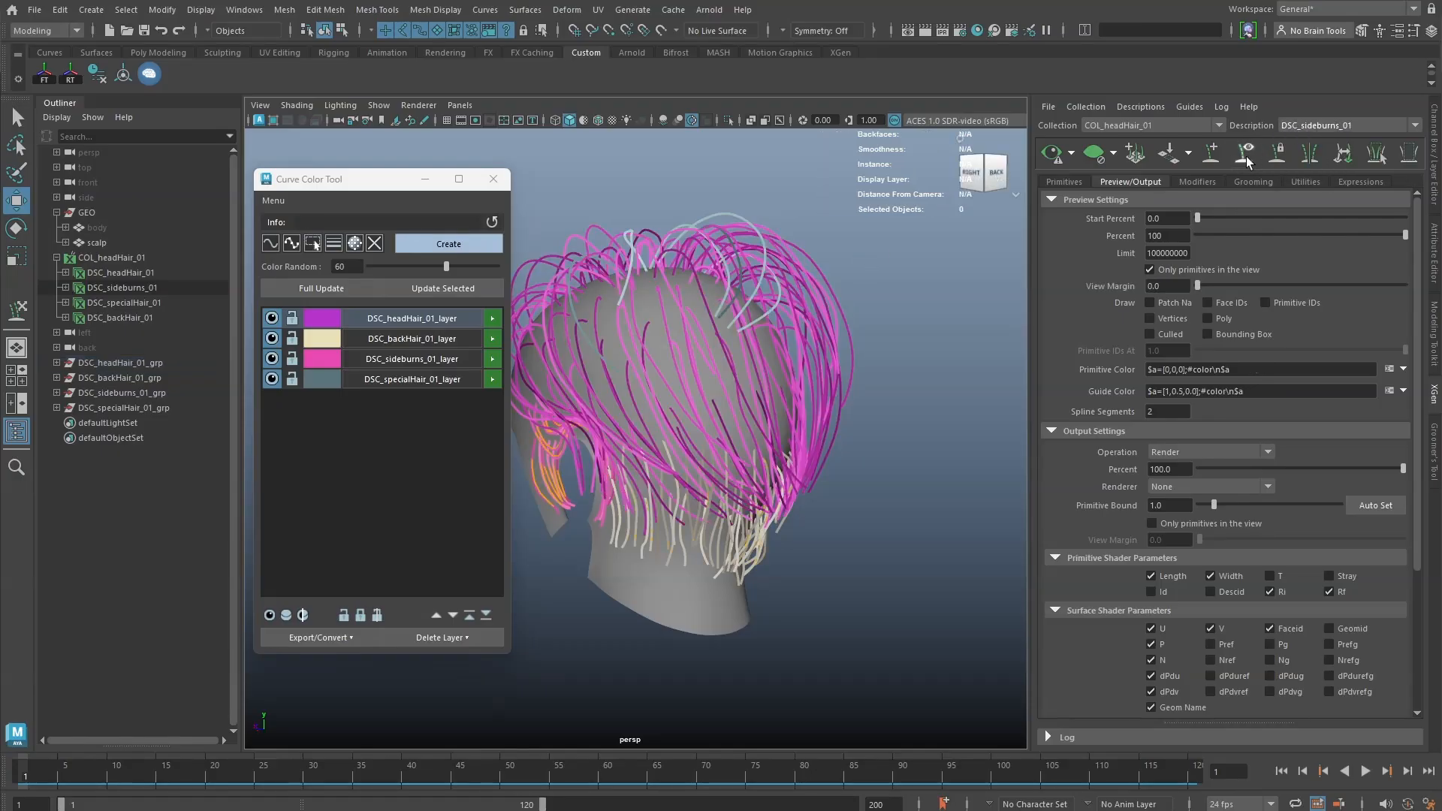
click(1290, 129)
click(1299, 173)
click(1295, 127)
click(1307, 151)
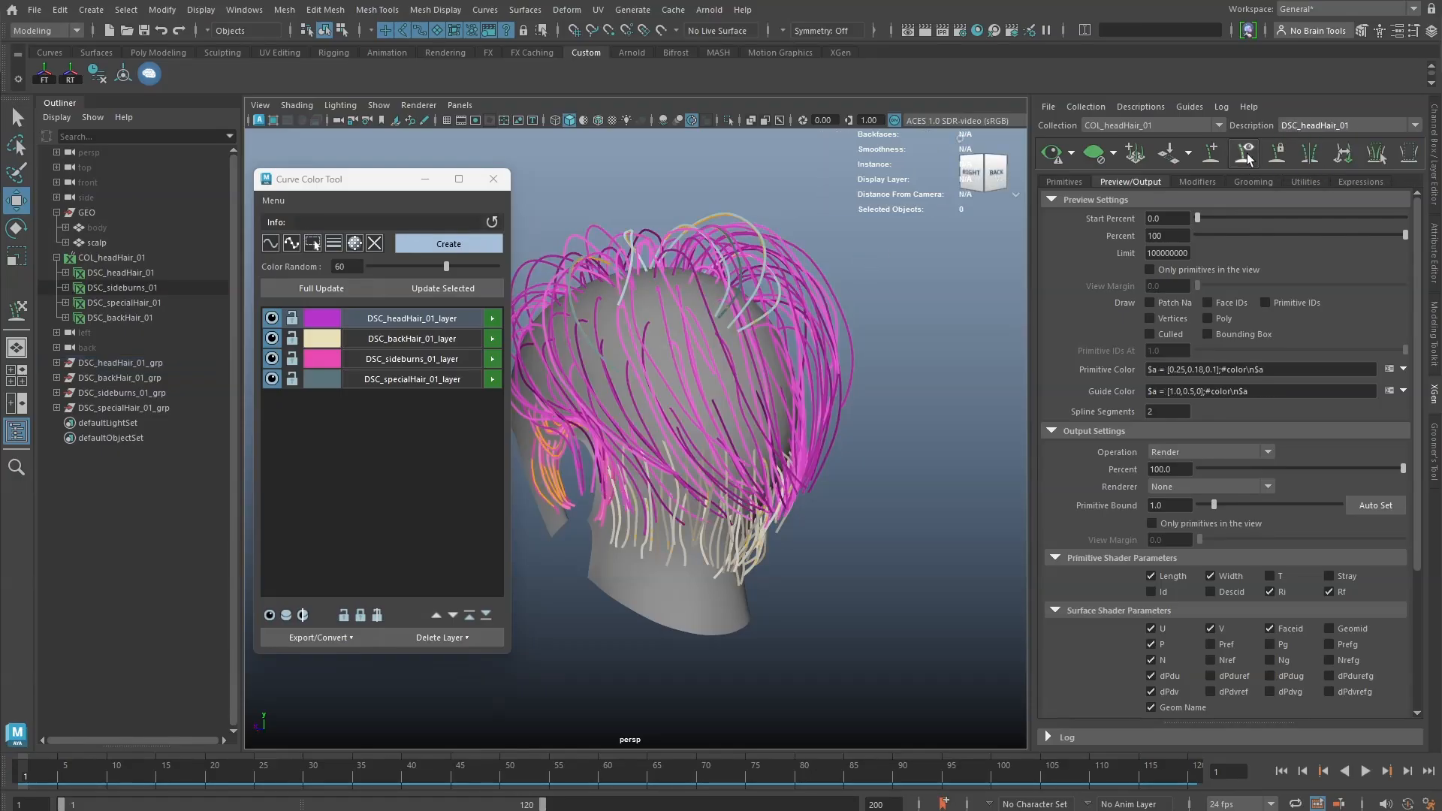
scroll(808, 310, up, 3)
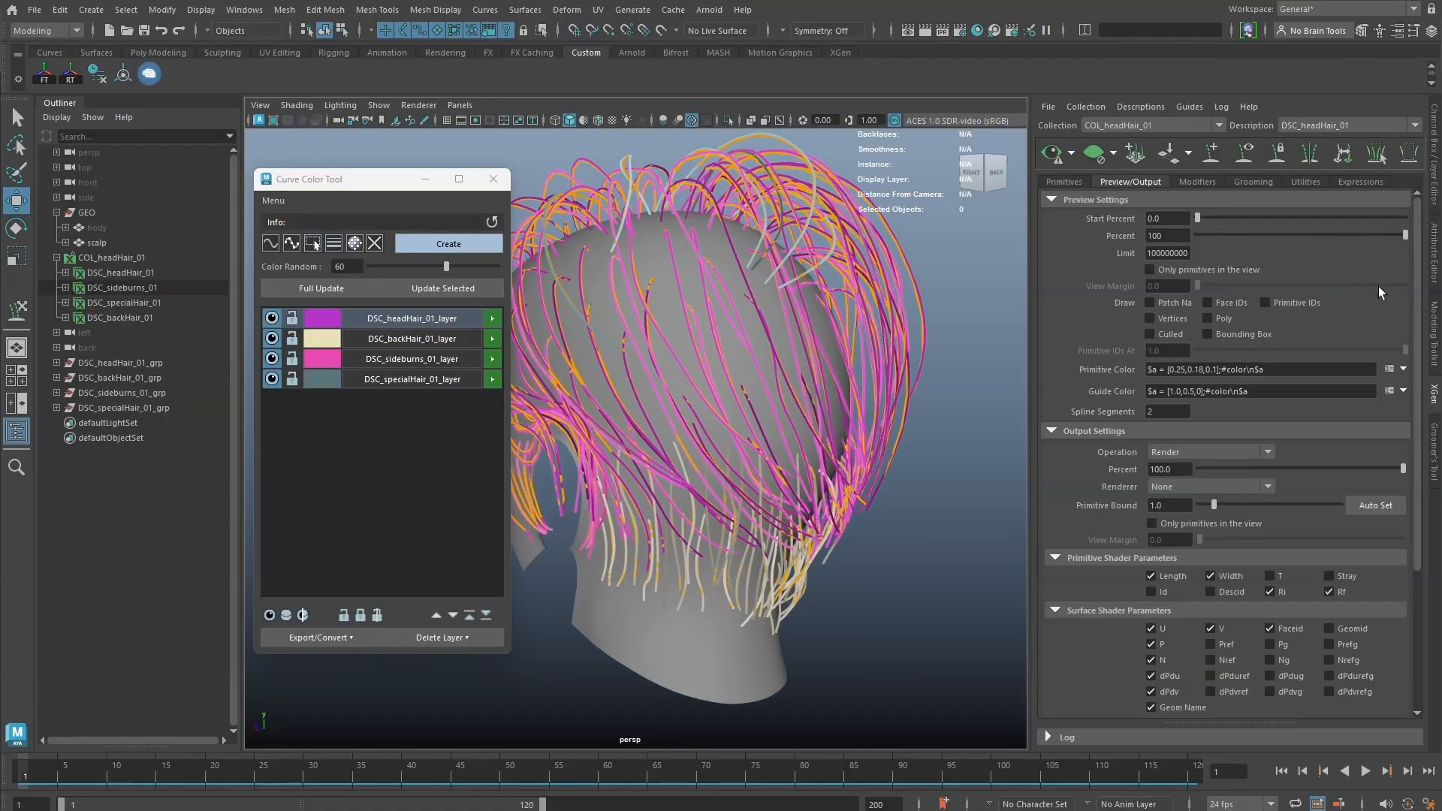
- Toggle the visibility of all XGen guides repeatedly with the Groomer's Tool on/off function, ending with them hidden
click(1429, 422)
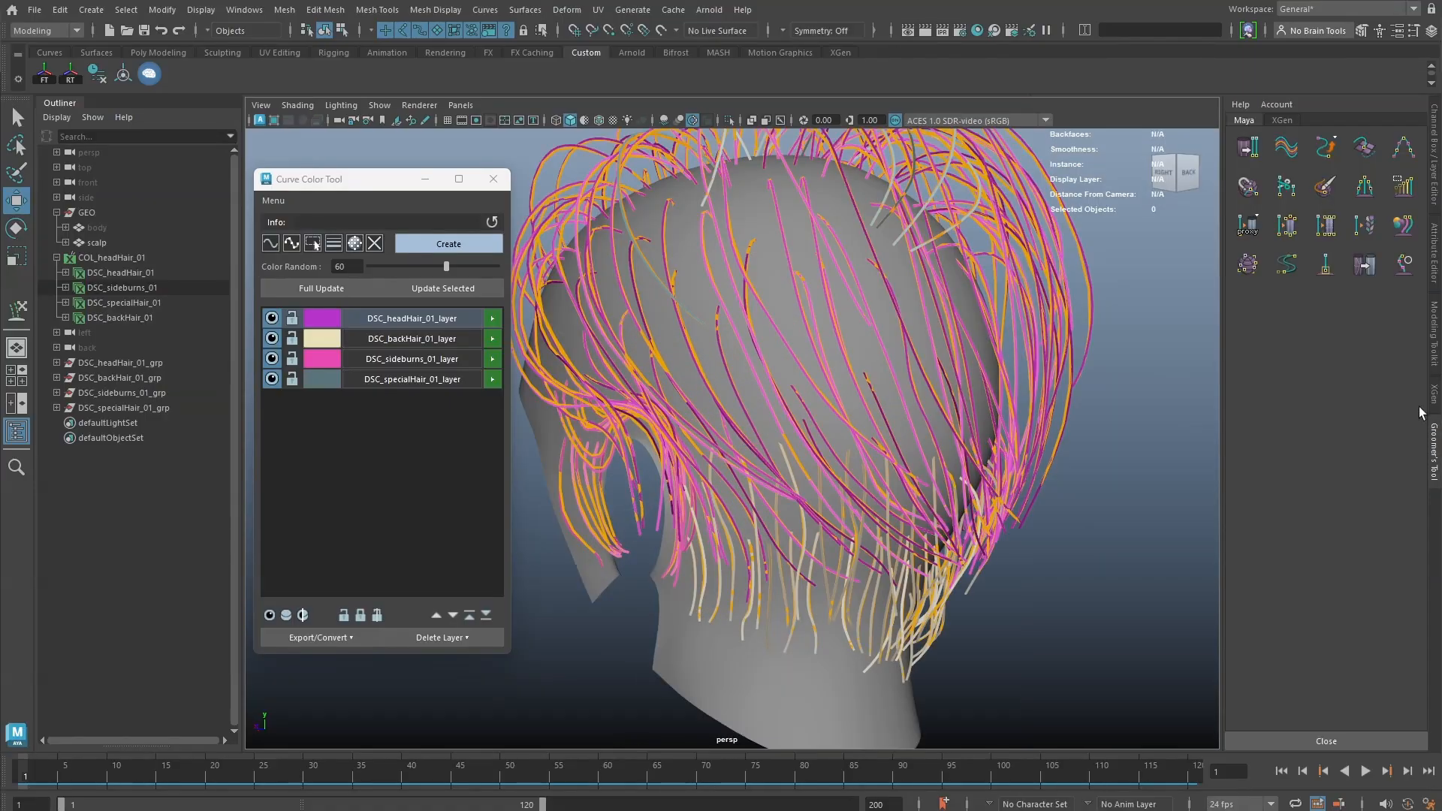
click(1279, 118)
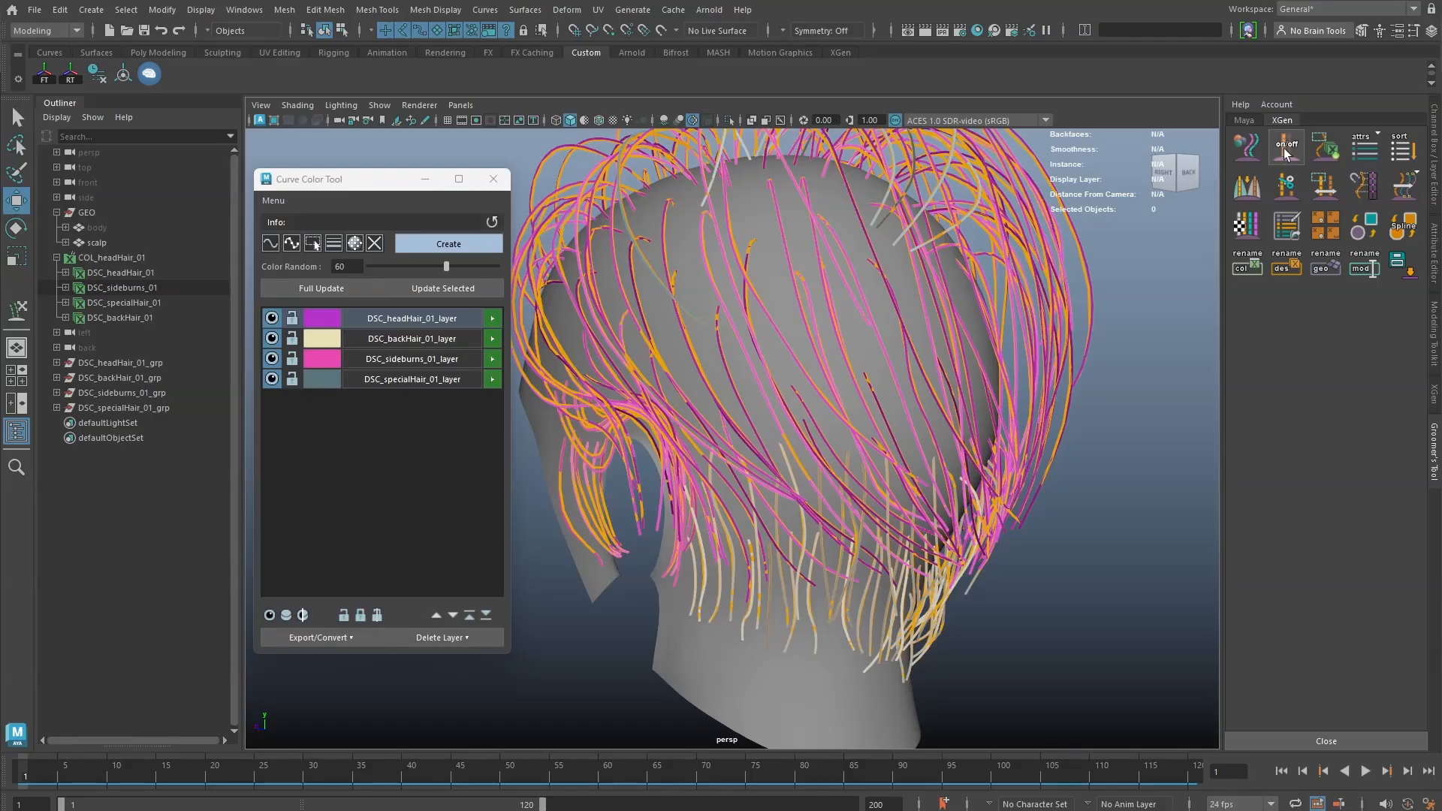
click(1283, 147)
click(1282, 147)
click(1282, 147)
click(1282, 147)
click(1283, 147)
click(1283, 147)
click(1282, 147)
- Try to move a selection of hair curves at the back of the head as whole objects, and undo the move
alt+drag(976, 330, 800, 334)
drag(818, 276, 812, 281)
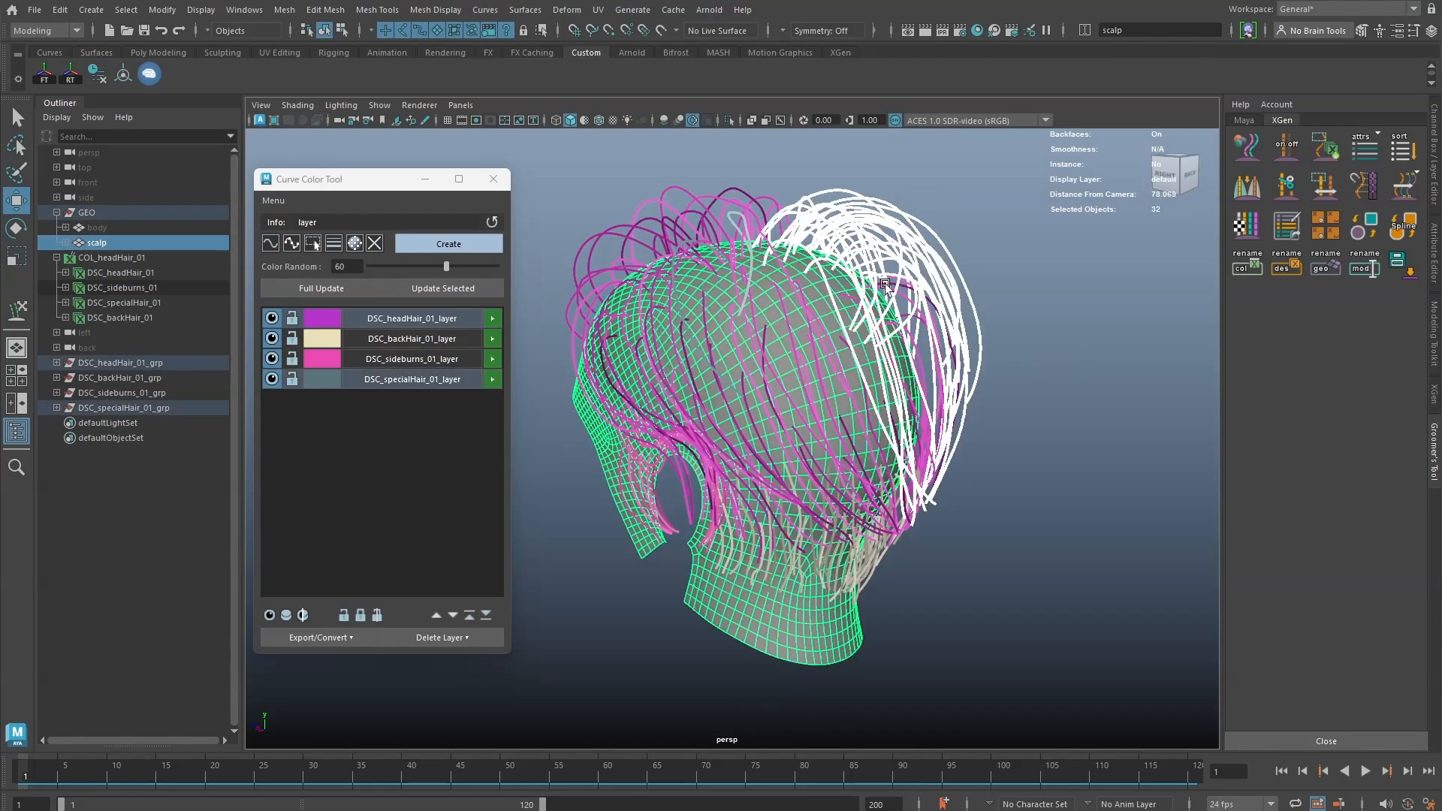
ctrl+click(815, 280)
mouse_move(891, 311)
middle_down()
mouse_move(949, 264)
mouse_move(911, 294)
middle_up()
key(ctrl+z)
- Move a few control vertices of the hair curves at the upper back of the head and return to object mode
key(q)
right_drag(911, 260, 919, 225)
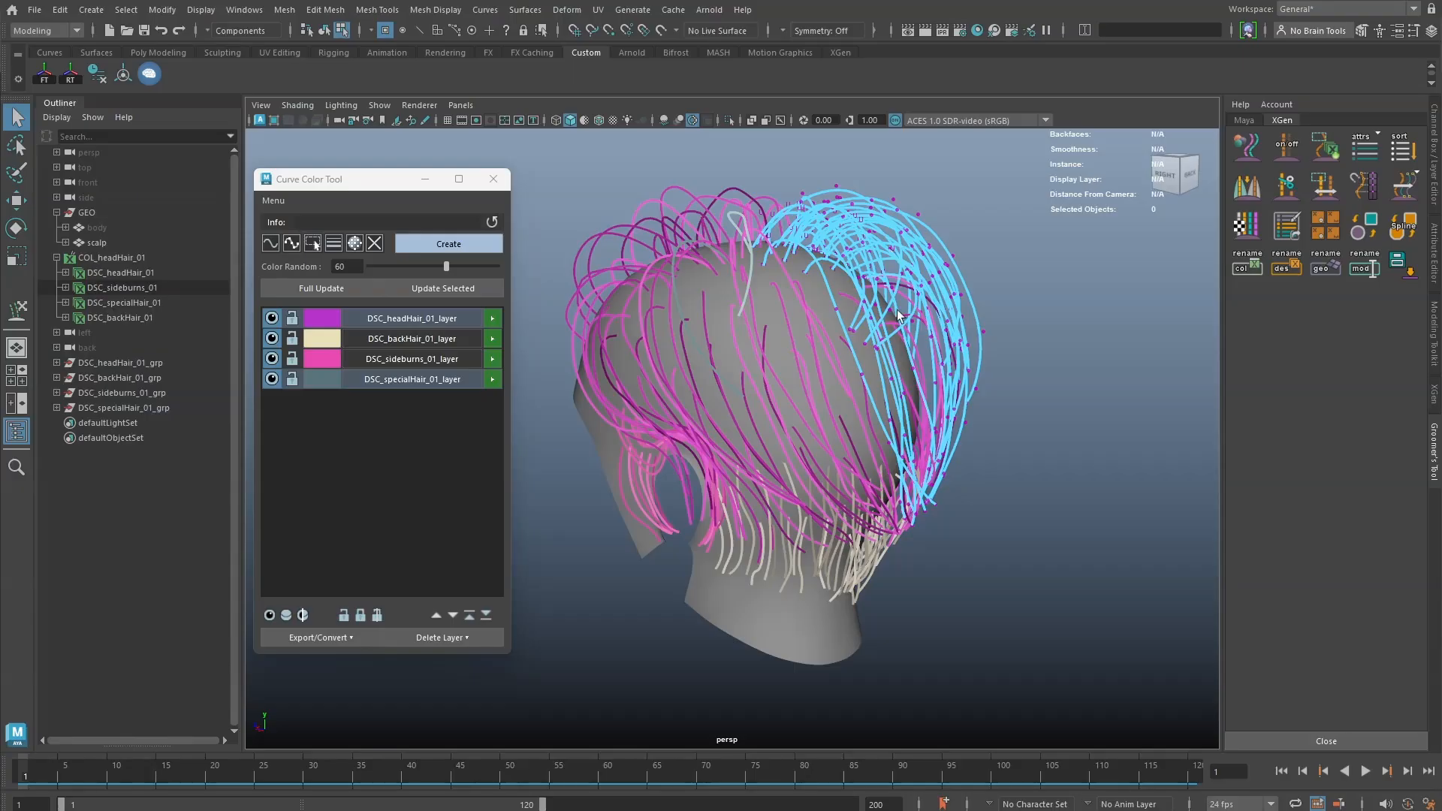
drag(935, 198, 899, 234)
key(w)
middle_drag(910, 224, 922, 209)
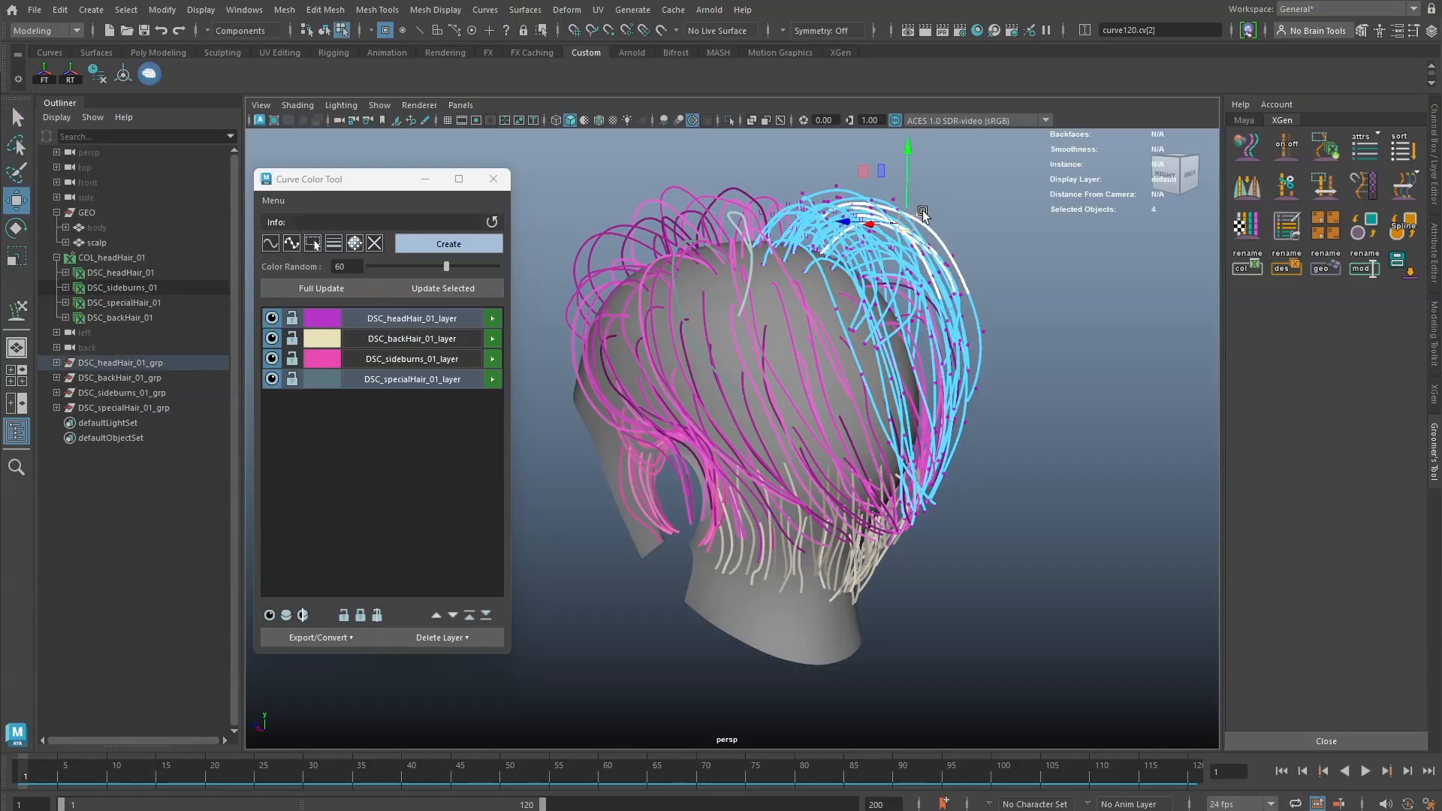
right_drag(977, 185, 979, 186)
click(982, 197)
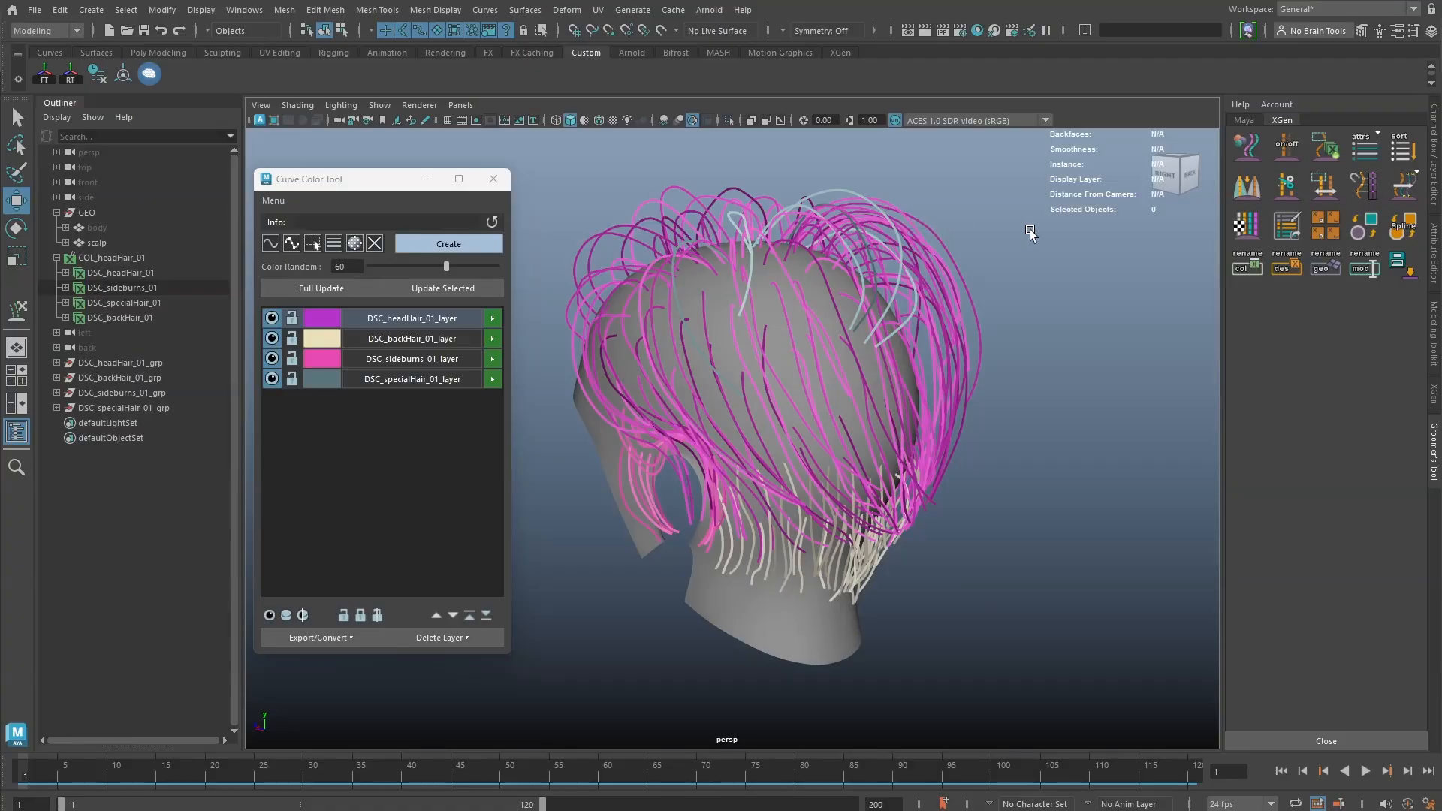
- Open Interactive Curve Tools, move its window clear of the head model and widen it to fit all tool types
click(1244, 122)
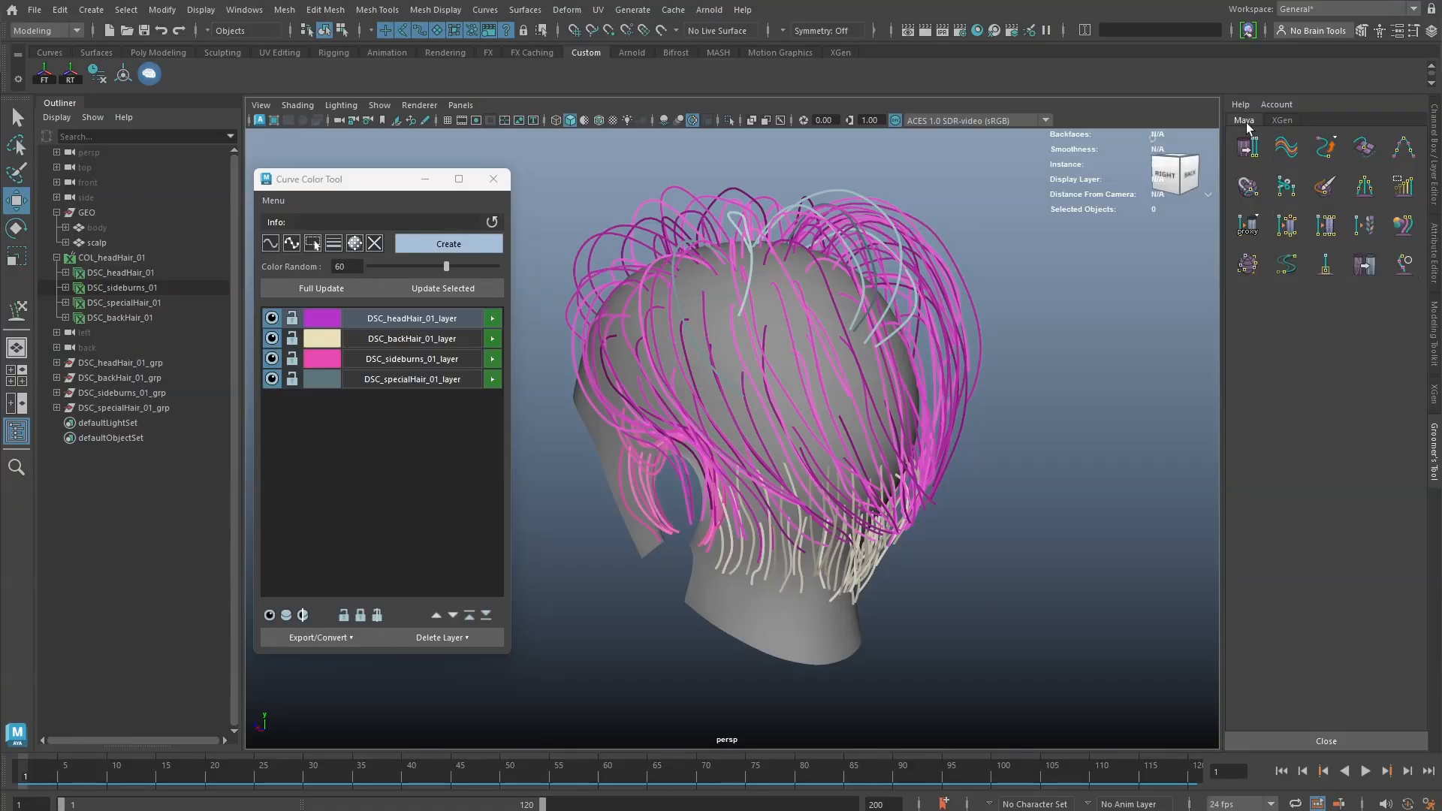
click(1403, 265)
drag(1135, 248, 1255, 255)
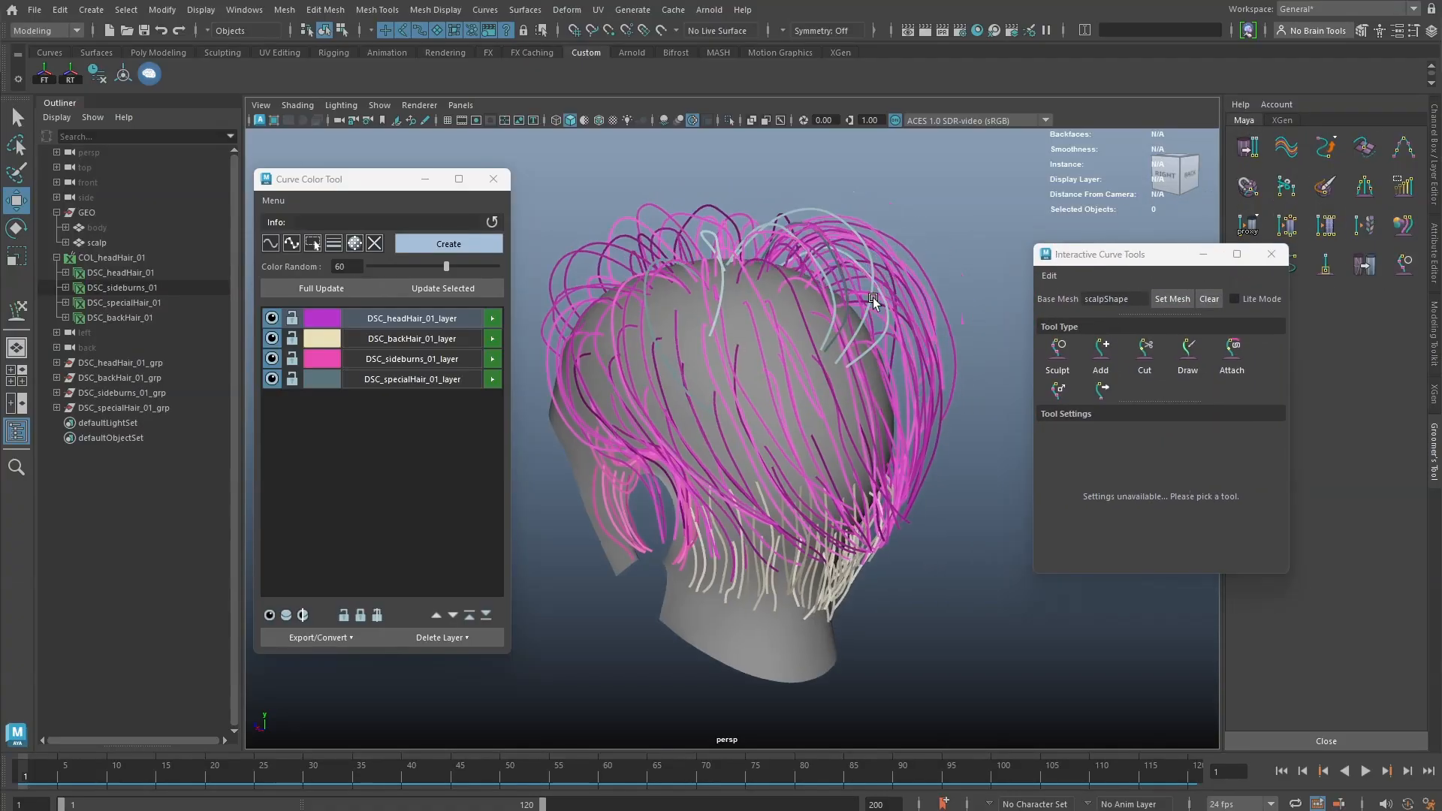
drag(1287, 367, 1350, 364)
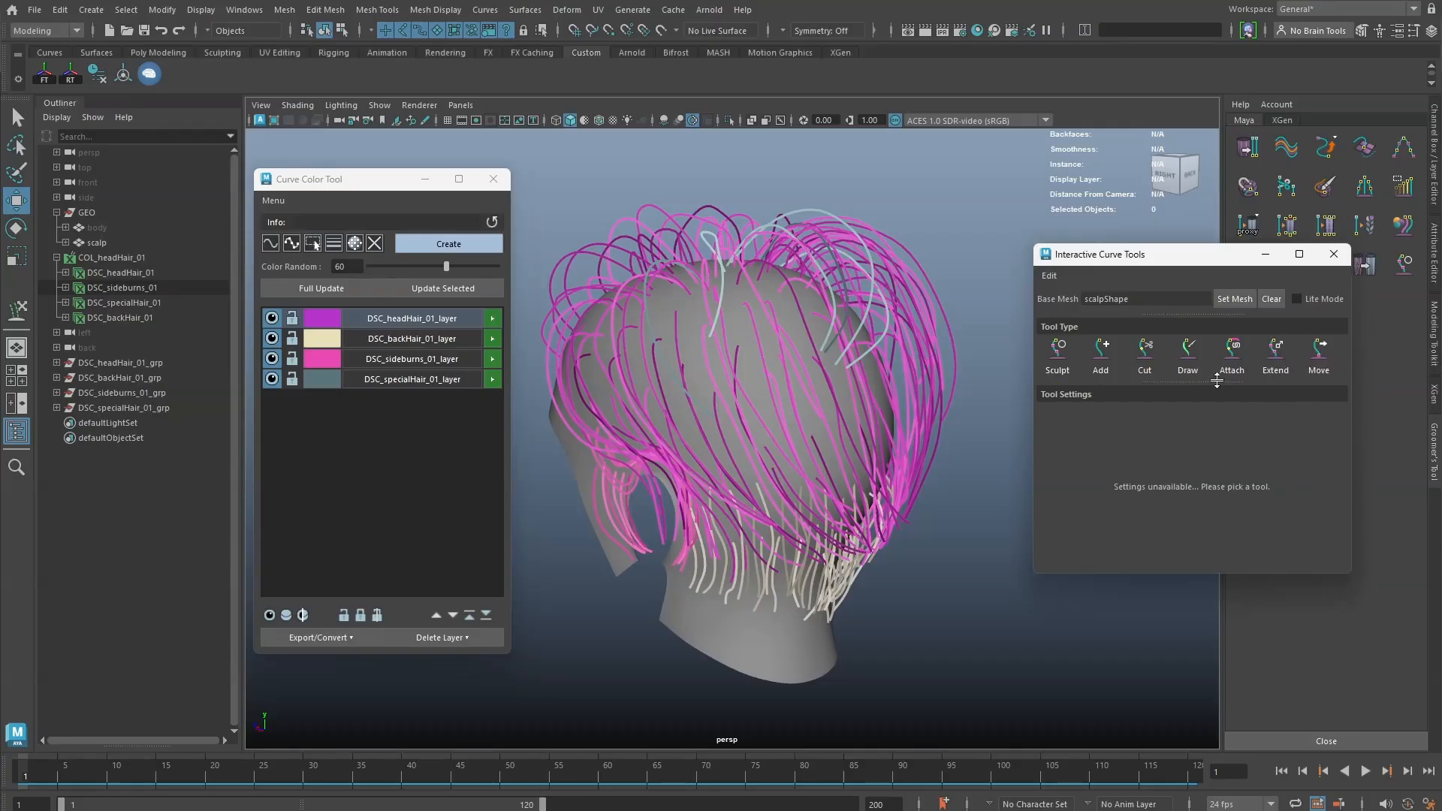
- Sculpt the long arching hair curve at the outer back of the head with the interactive Sculpt tool
mouse_move(811, 338)
alt+mouse_down()
mouse_move(925, 292)
mouse_move(871, 278)
alt+mouse_up()
click(881, 297)
click(1057, 347)
drag(829, 256, 823, 264)
key(w)
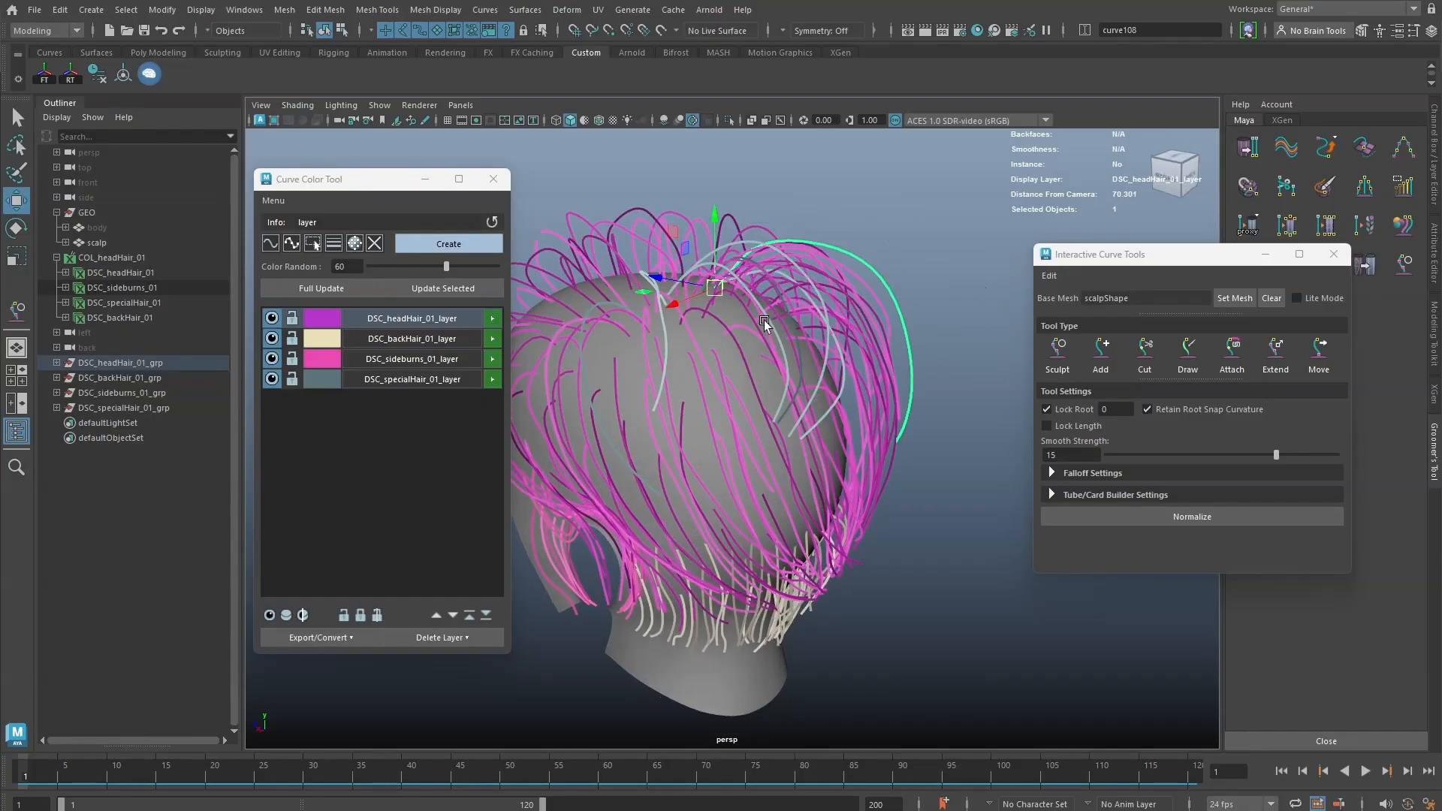
- Set the scalp mesh as the base mesh for the interactive curve tools
click(708, 337)
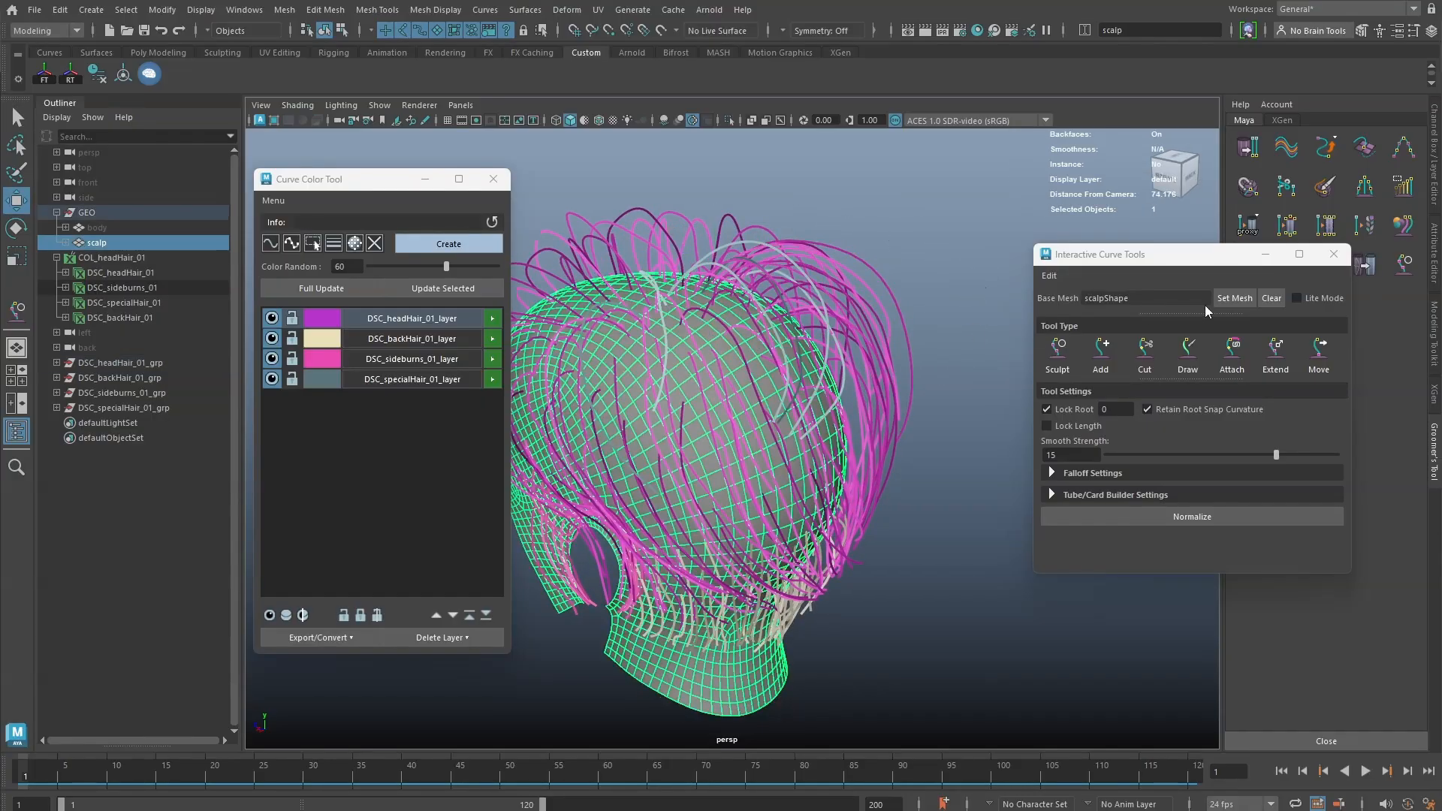
click(1236, 297)
alt+drag(757, 403, 807, 396)
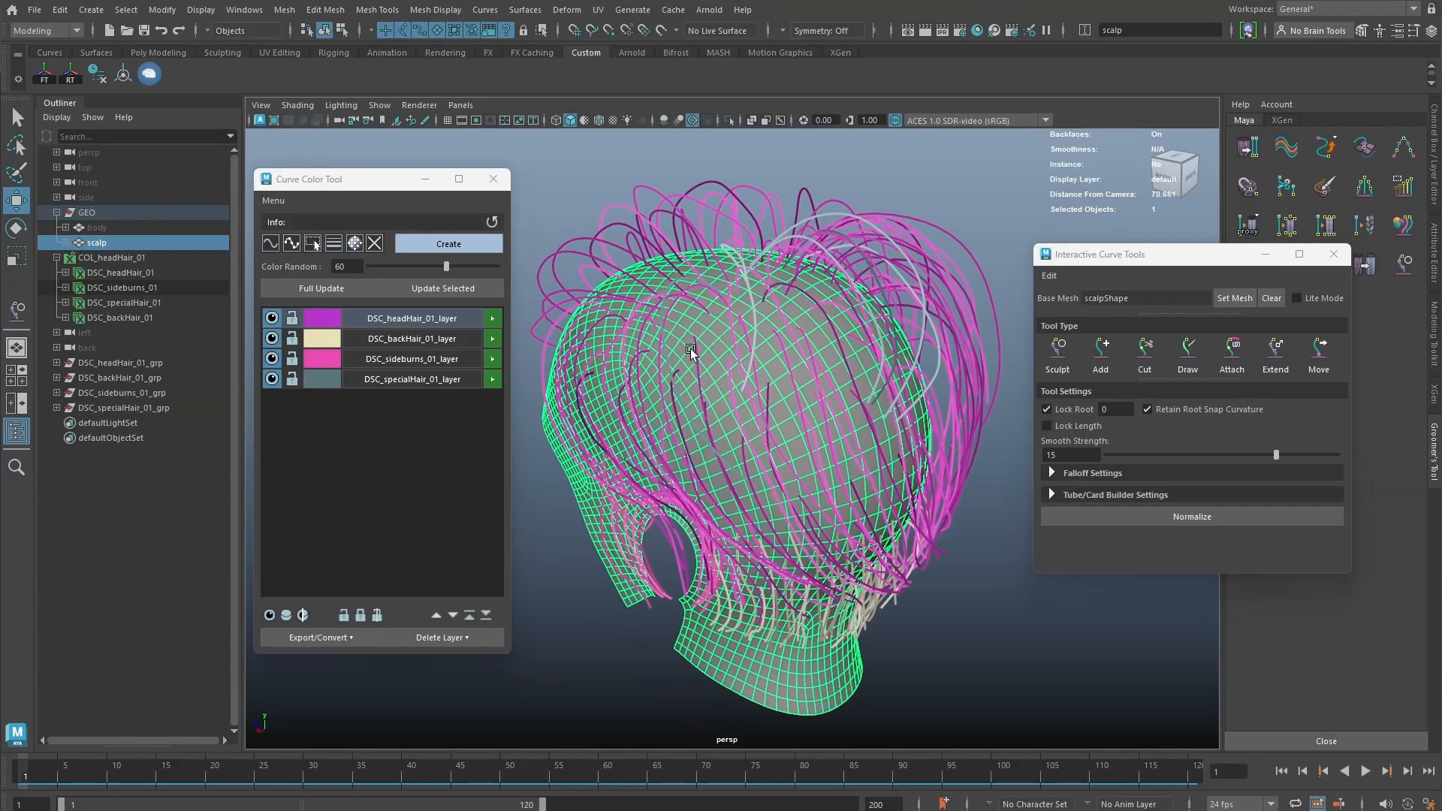
- Sculpt a long hair curve running from the upper side of the head to the nape with the Sculpt tool
click(696, 349)
alt+middle_drag(698, 347, 715, 369)
alt+right_drag(715, 369, 830, 388)
right_click(737, 345)
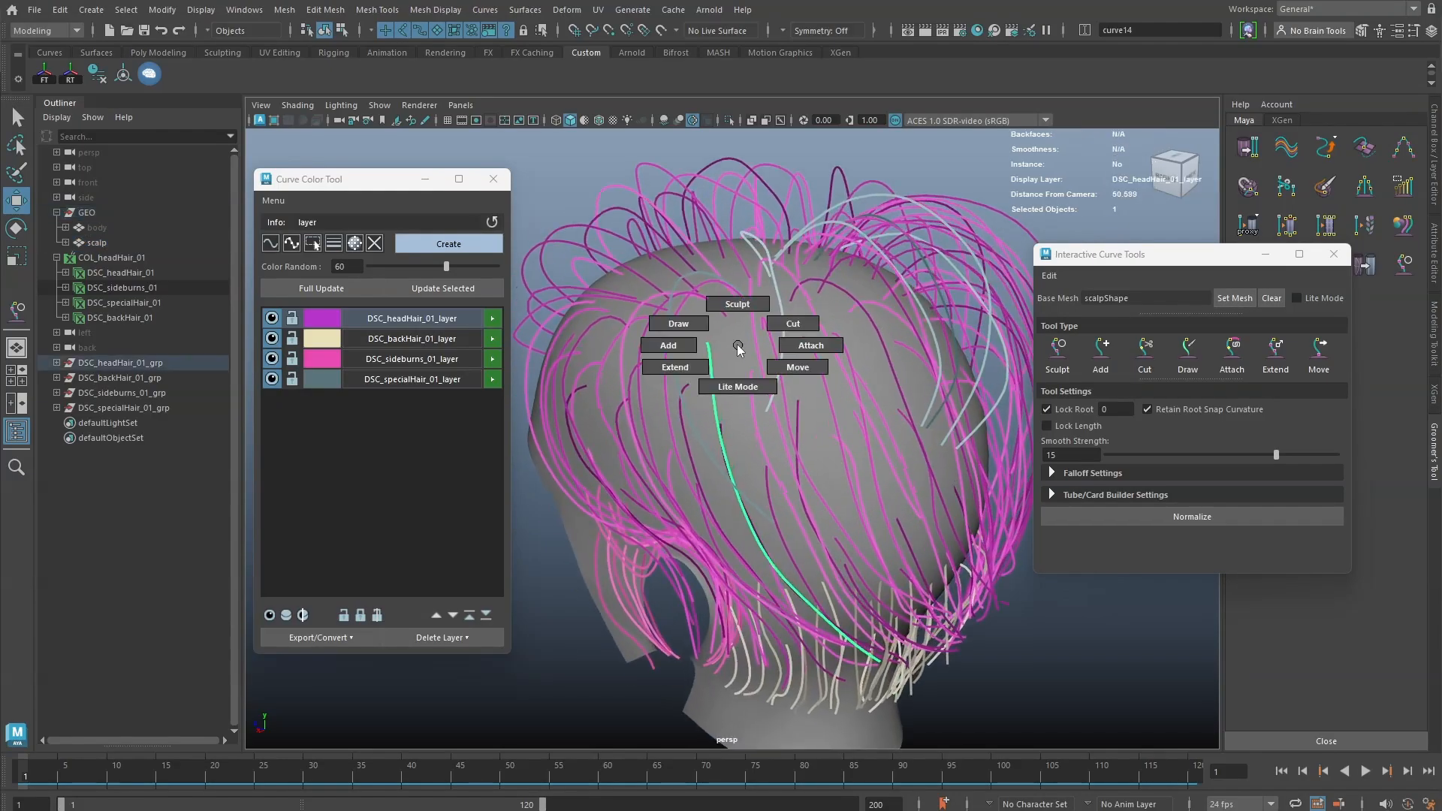
click(738, 303)
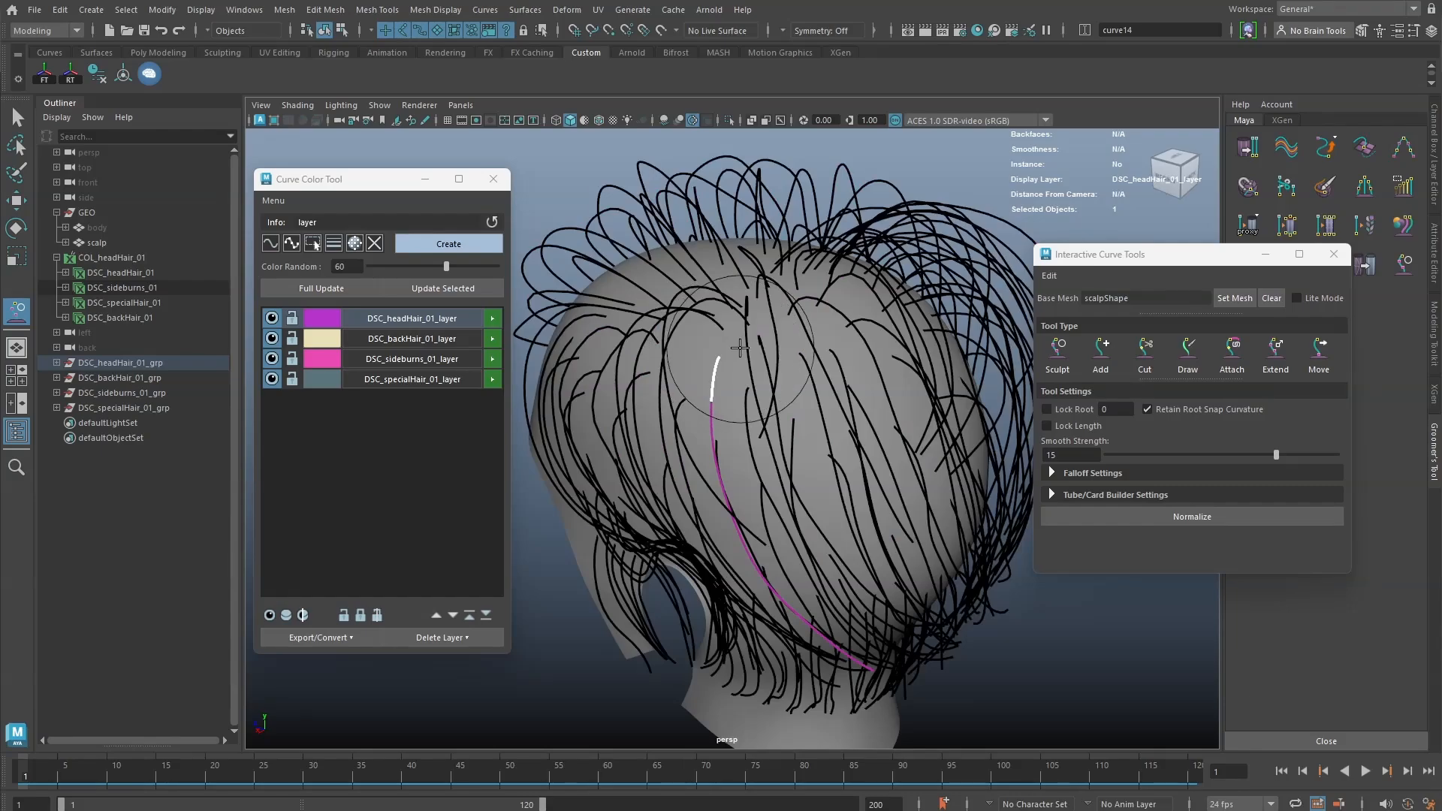
mouse_move(741, 357)
alt+mouse_down()
mouse_move(722, 353)
mouse_move(723, 378)
mouse_move(680, 357)
mouse_move(648, 363)
alt+mouse_up()
key(w)
key(y)
drag(655, 417, 687, 459)
alt+drag(706, 382, 639, 361)
drag(652, 363, 639, 364)
drag(647, 364, 635, 364)
alt+drag(674, 410, 684, 458)
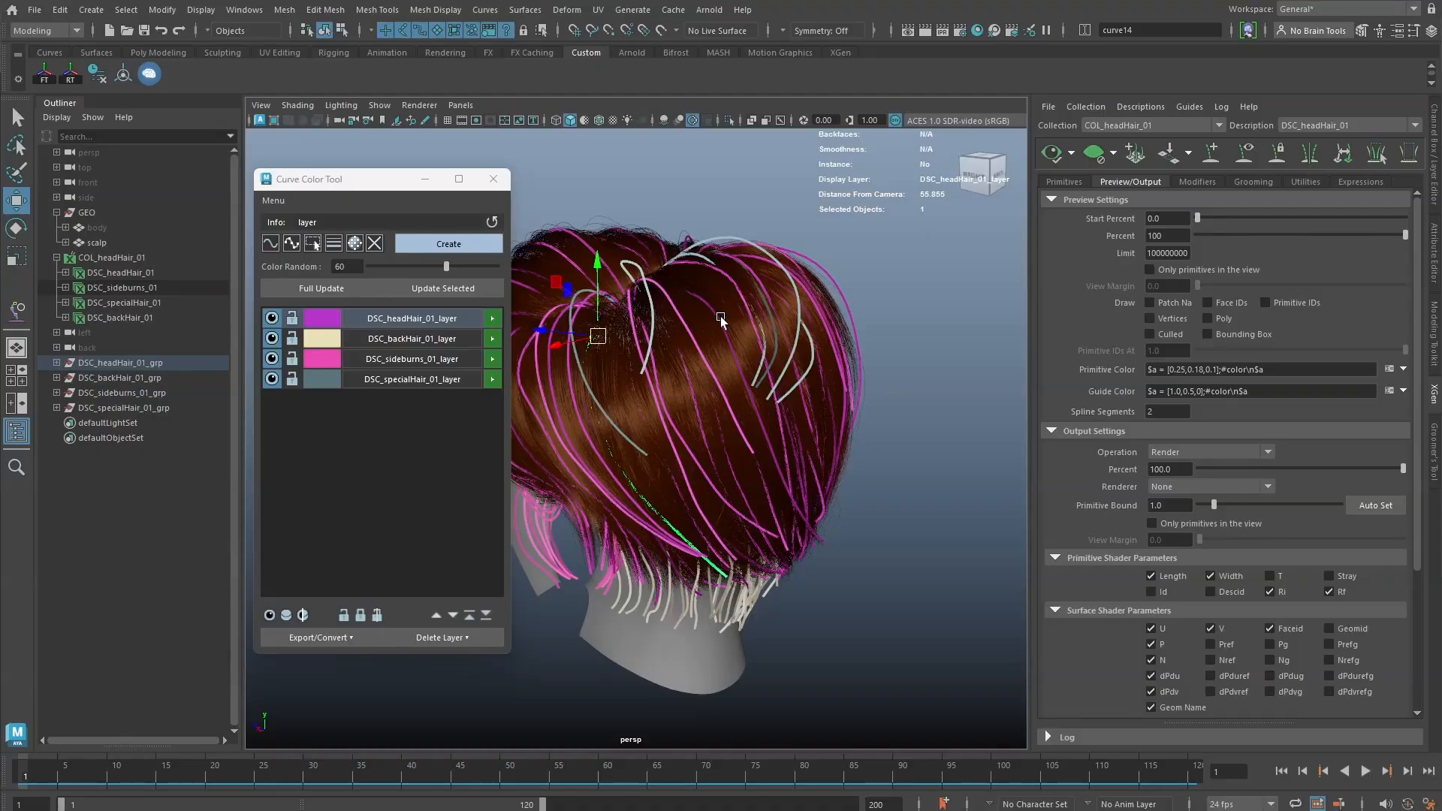
- Select the Clumping1 modifier of DSC_headHair_01, enlarging the modifier list to reach it, and refresh the XGen preview to show the clump colours
alt+drag(719, 317, 715, 400)
alt+right_drag(714, 400, 772, 354)
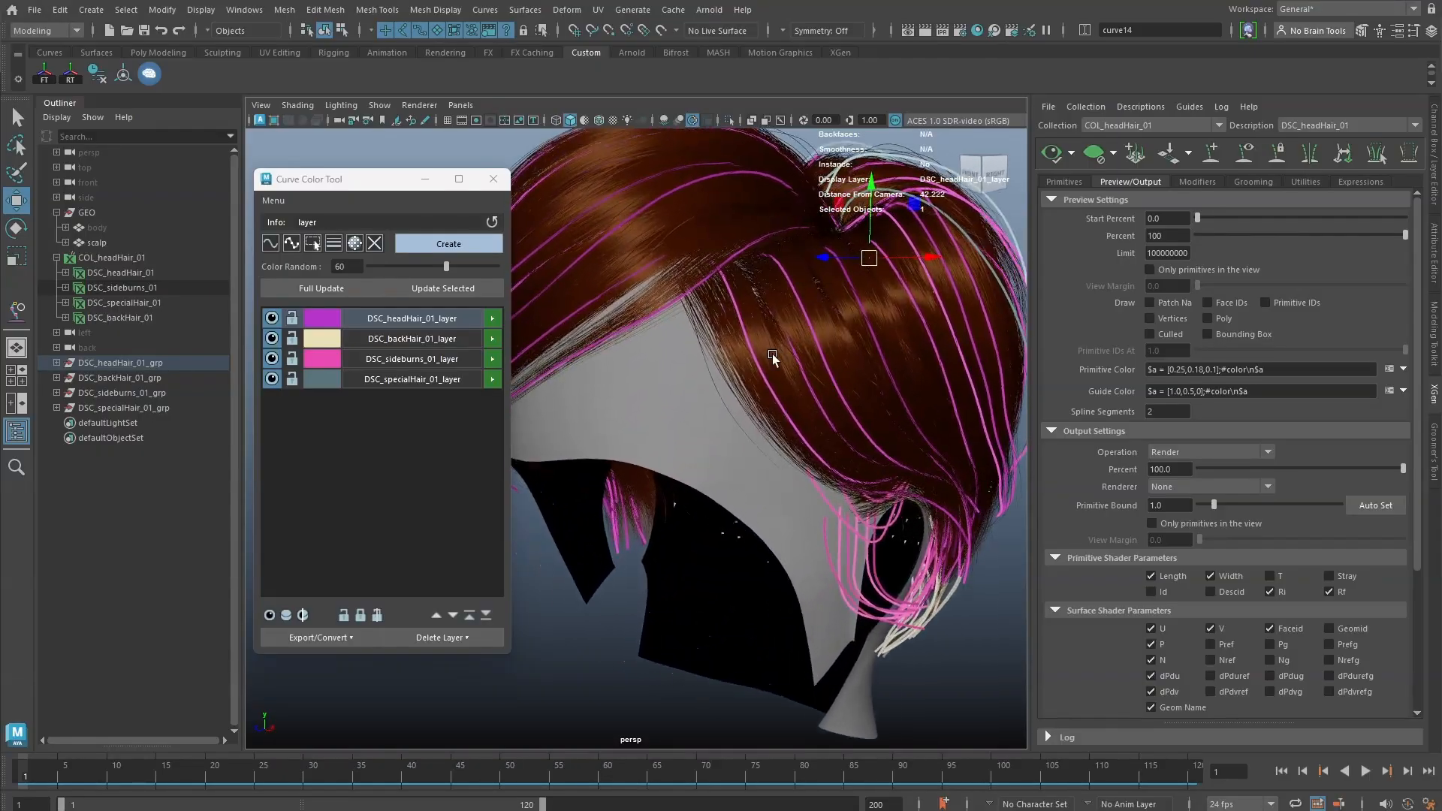
alt+drag(772, 353, 707, 334)
click(1192, 181)
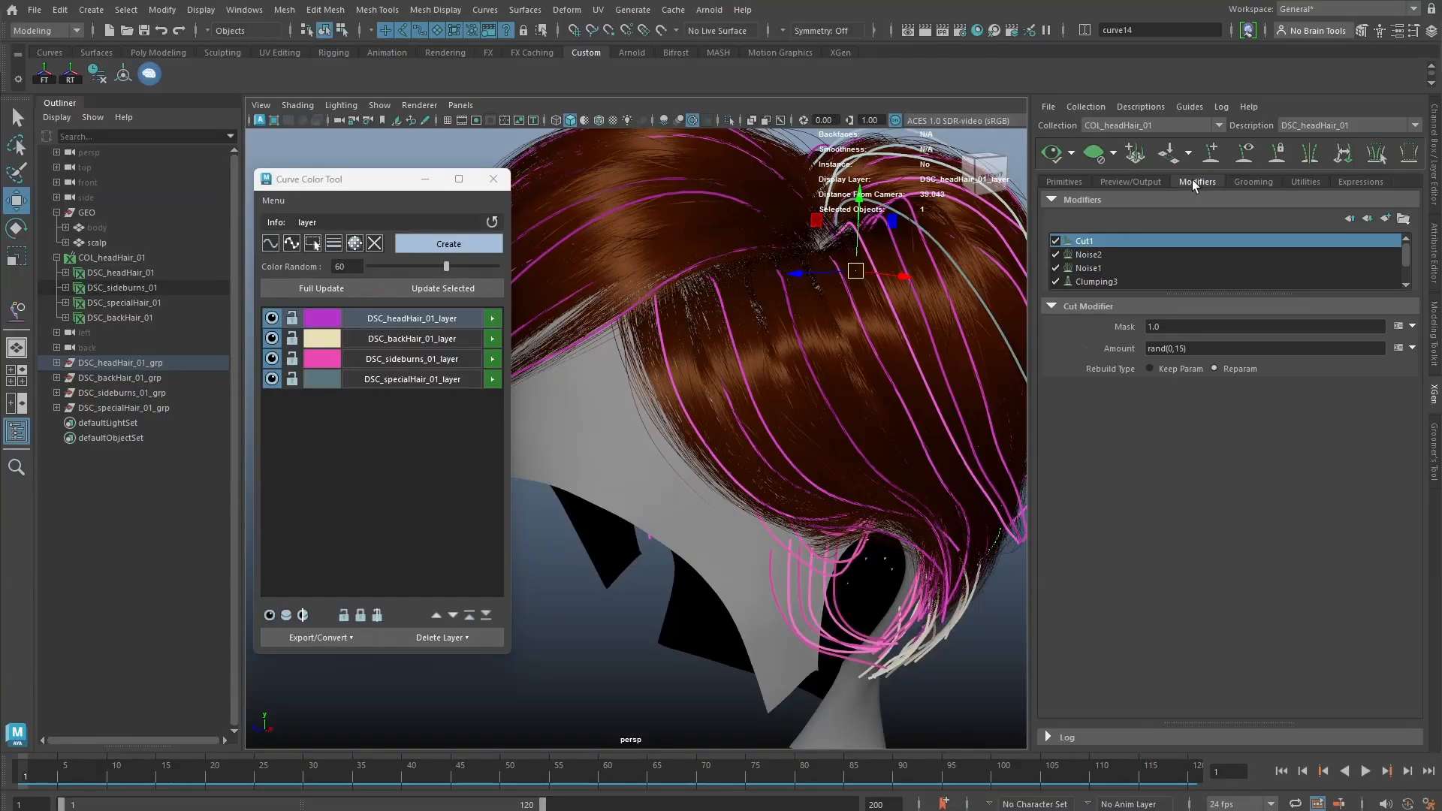
drag(1173, 291, 1176, 344)
click(1126, 308)
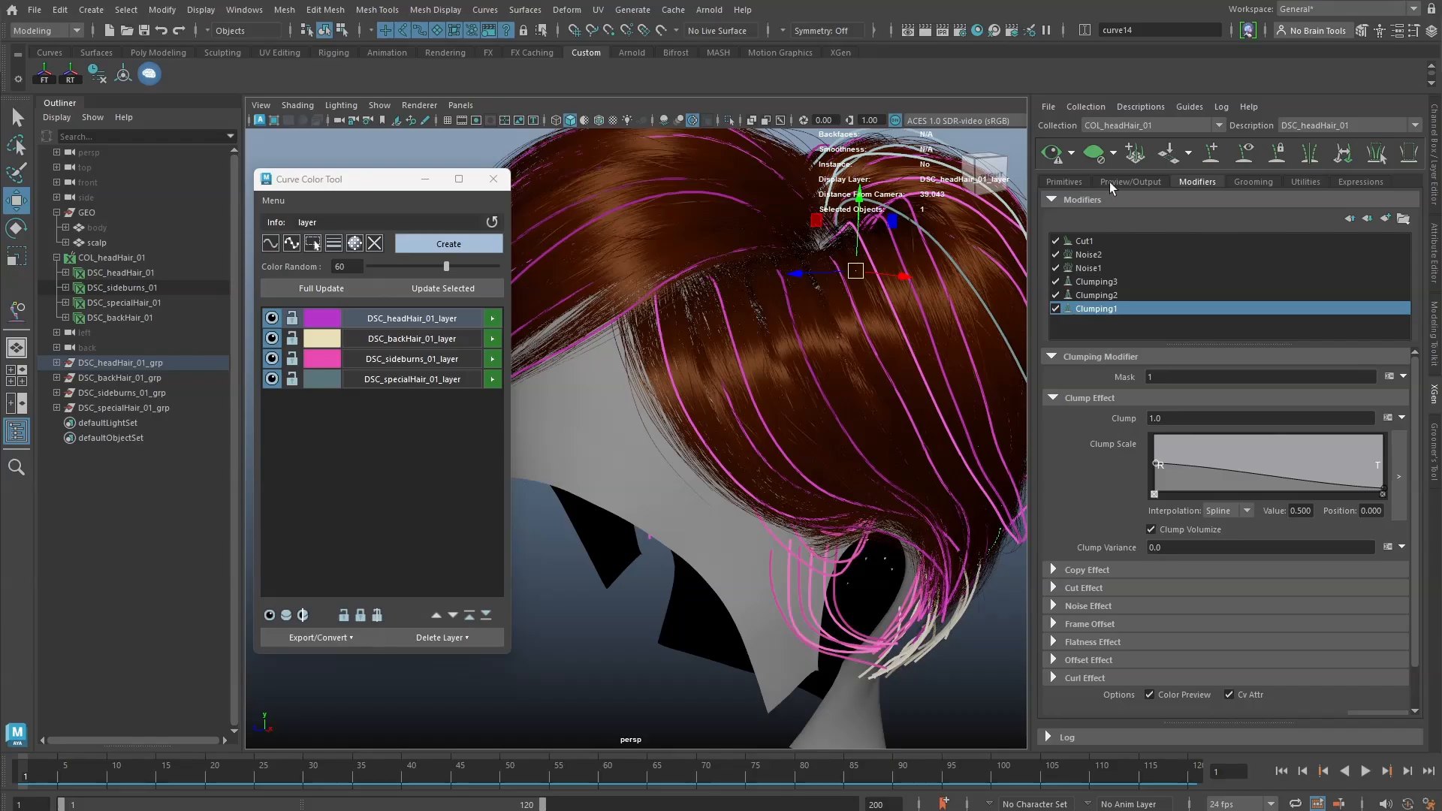
click(1050, 153)
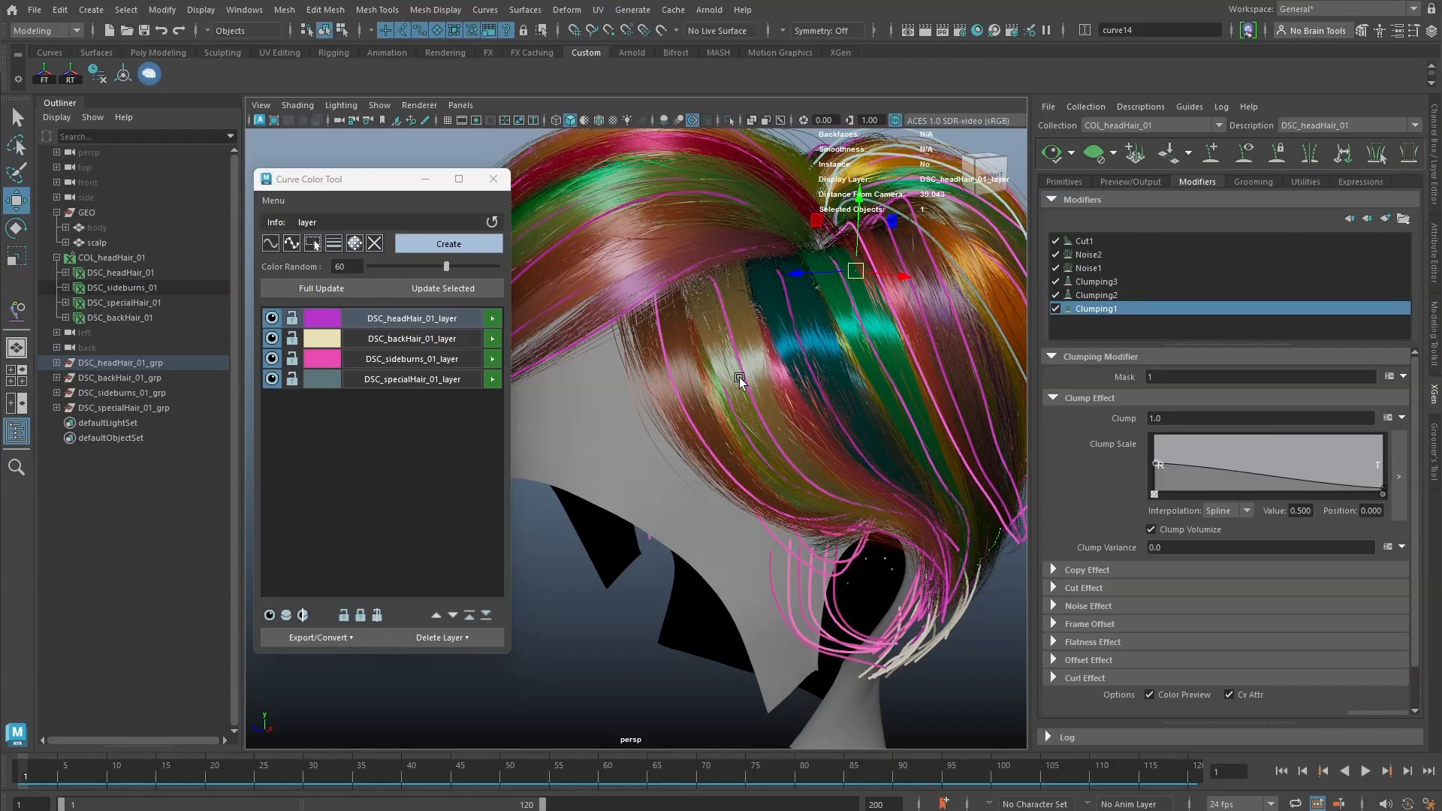
- Select the frontmost hair curve above the temple and undo a trial move of it
alt+drag(721, 256, 740, 324)
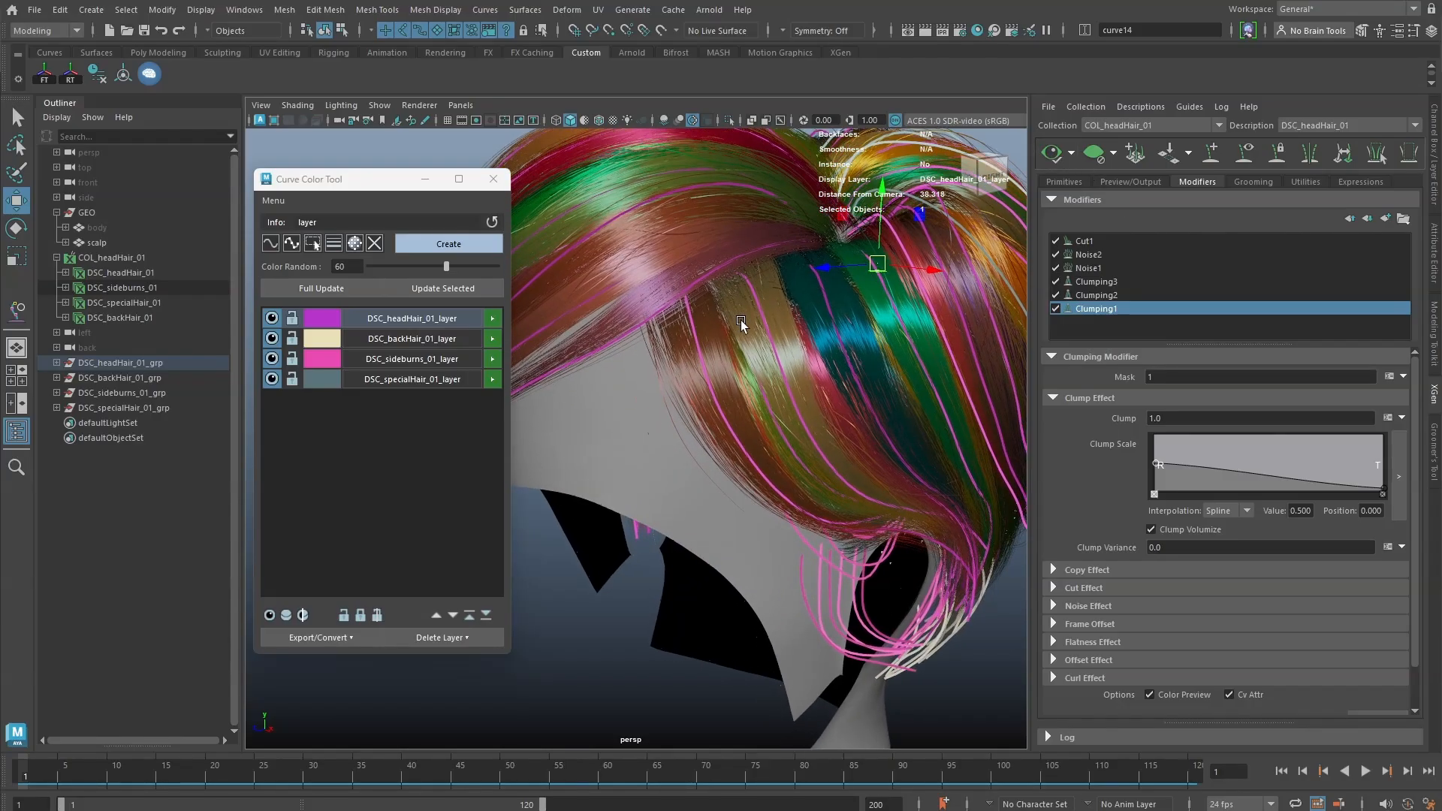
click(696, 326)
scroll(721, 326, up, 3)
middle_drag(701, 335, 676, 362)
key(ctrl+z)
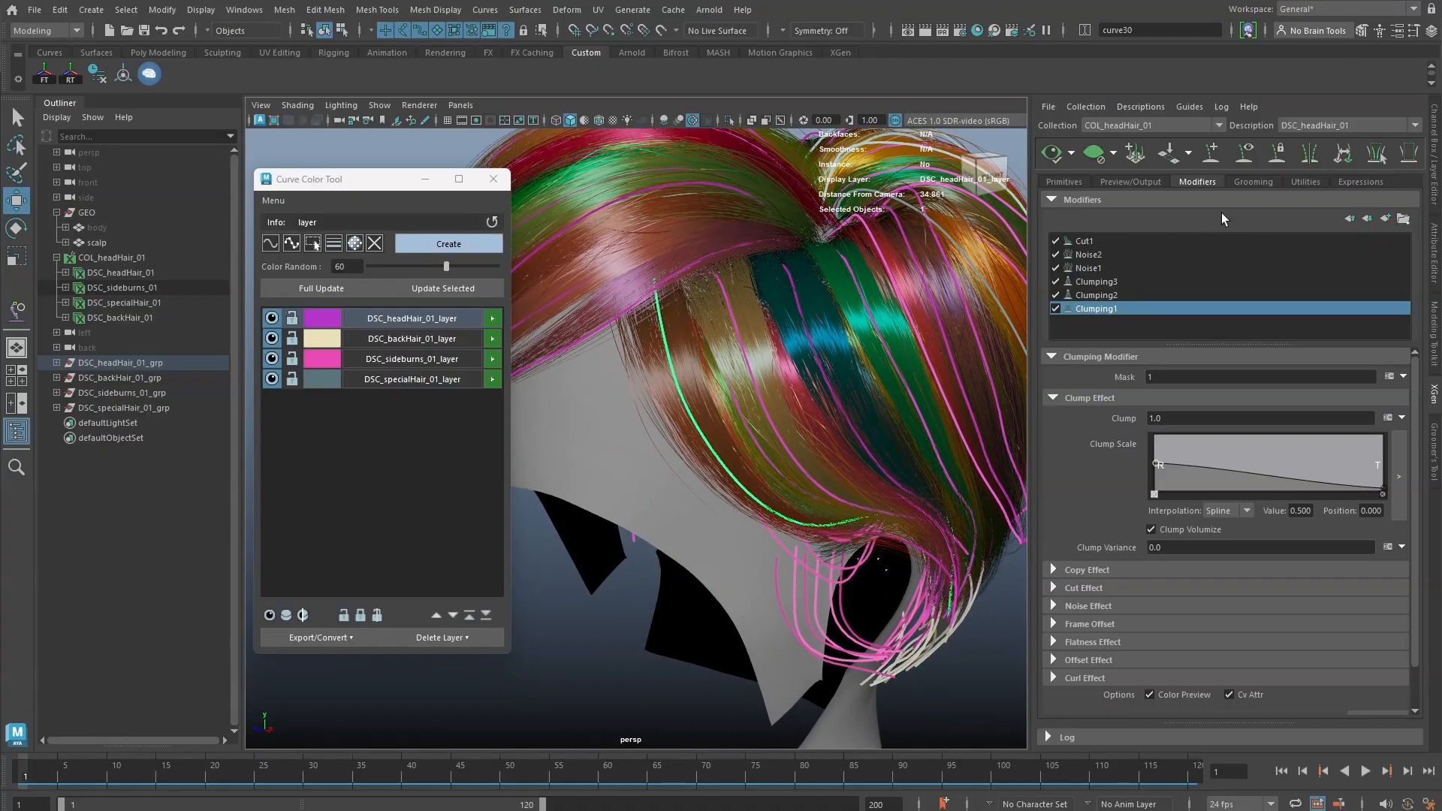
- Show the XGen guides over the hair curves and hide them again
click(1247, 154)
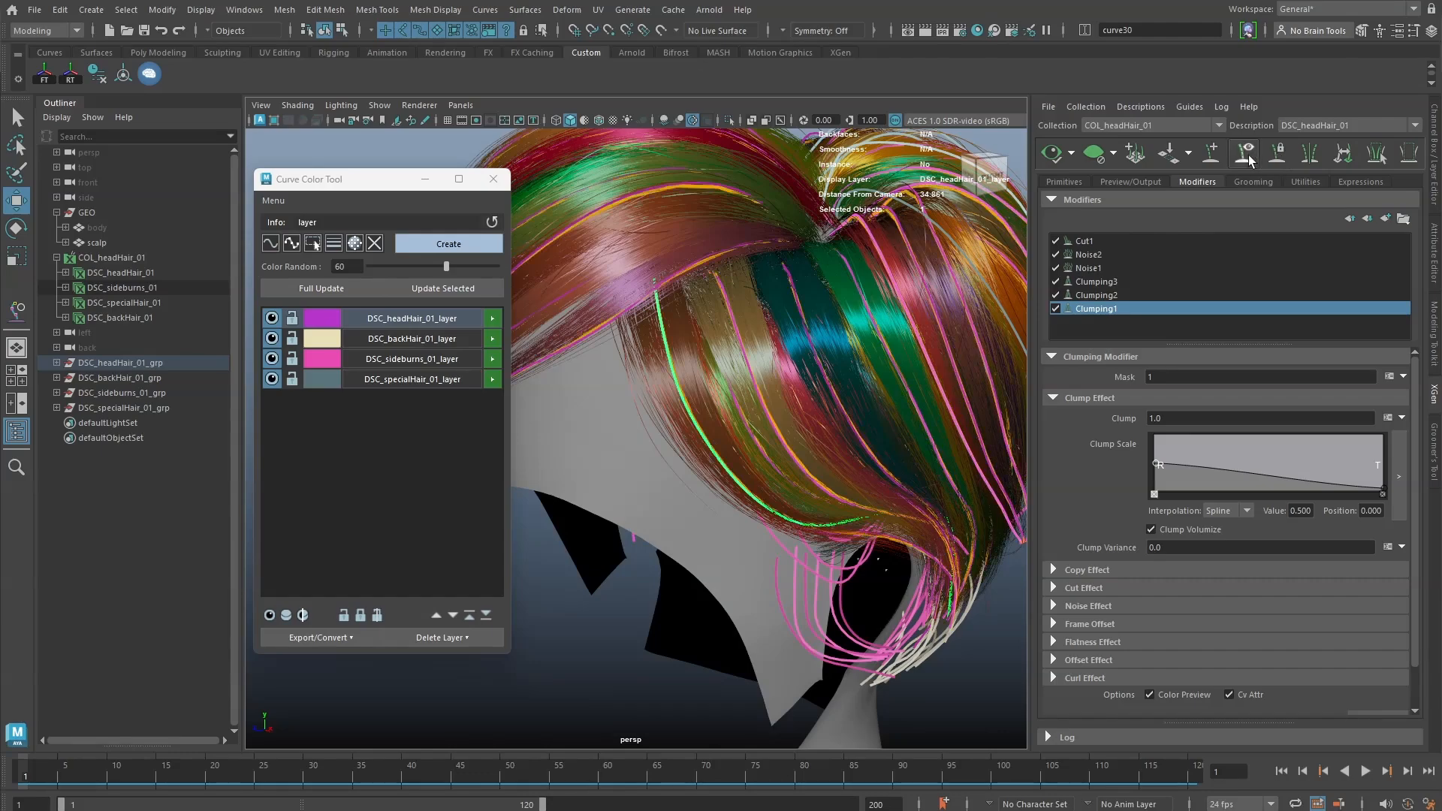
click(1239, 158)
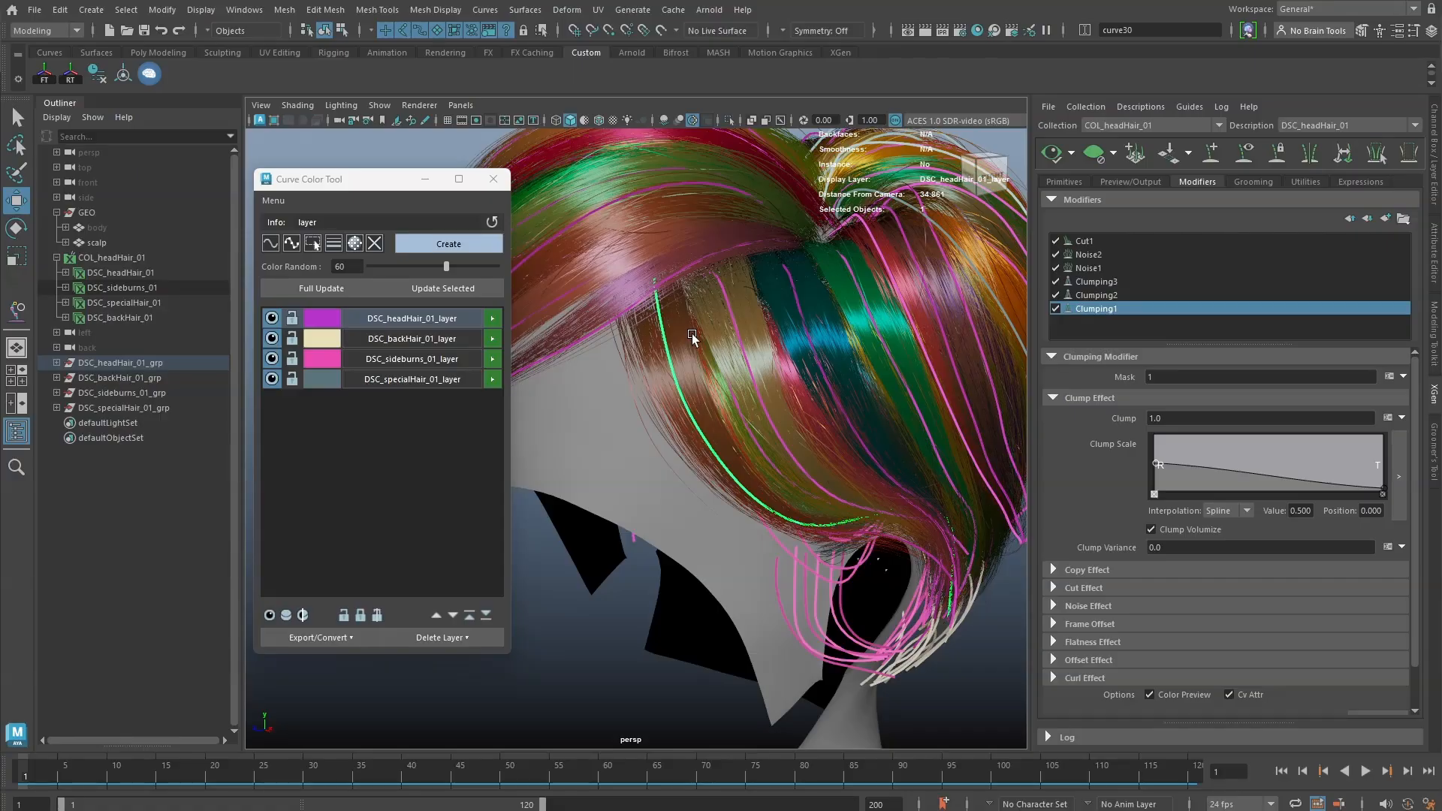
alt+drag(688, 339, 633, 328)
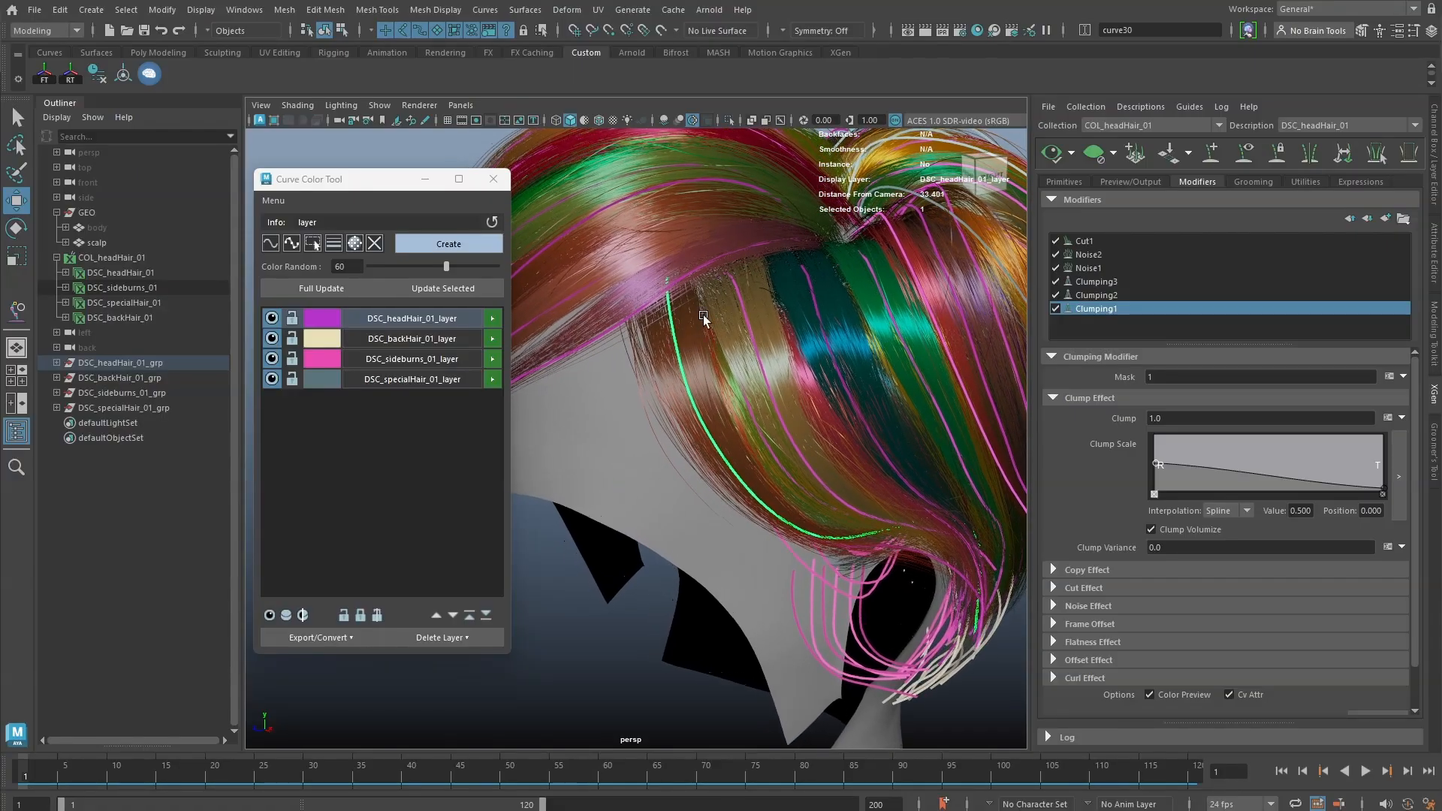
- Sculpt the selected frontmost curve above the temple closer to the hairline with the Sculpt tool
shift+right_drag(703, 314, 703, 274)
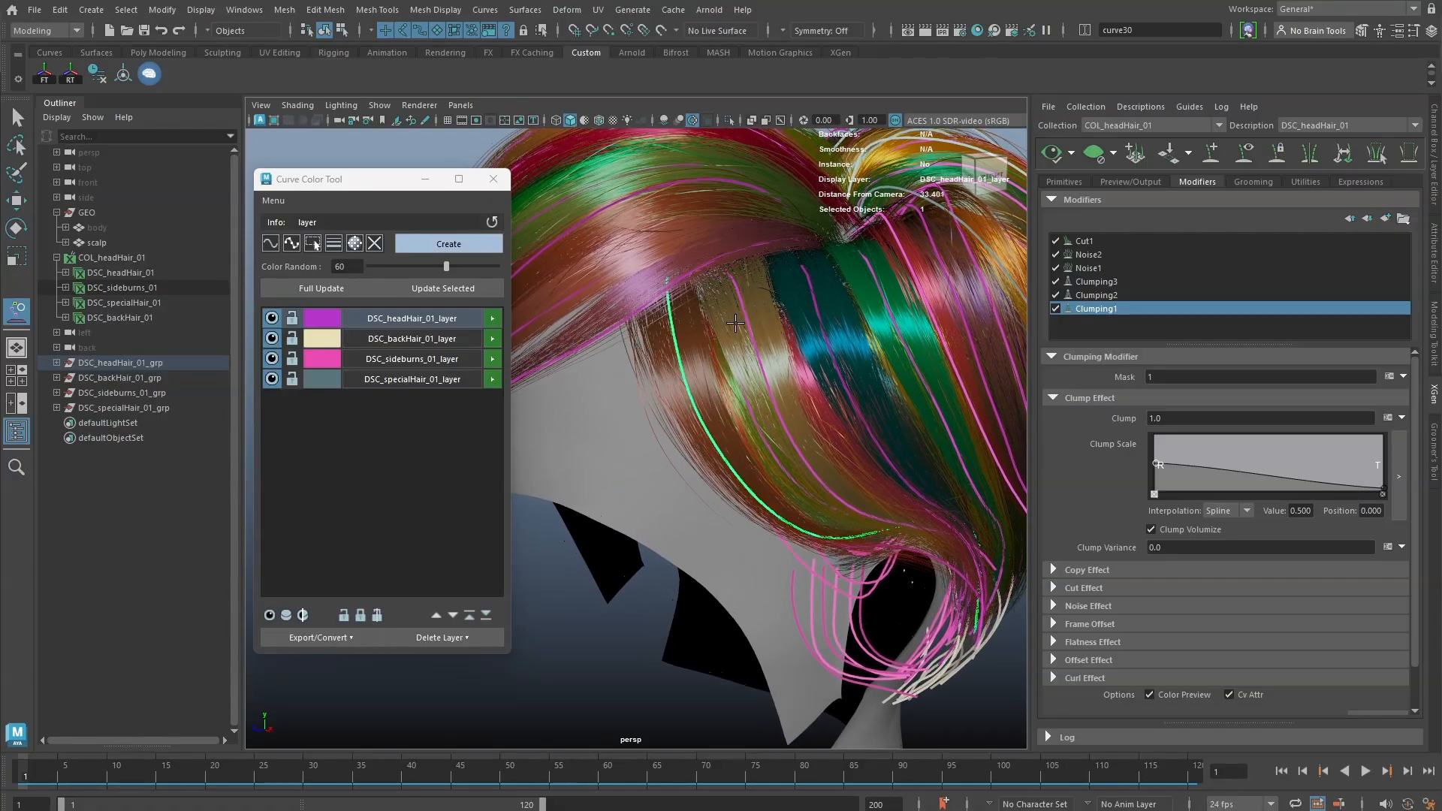
drag(681, 344, 666, 335)
drag(694, 406, 680, 413)
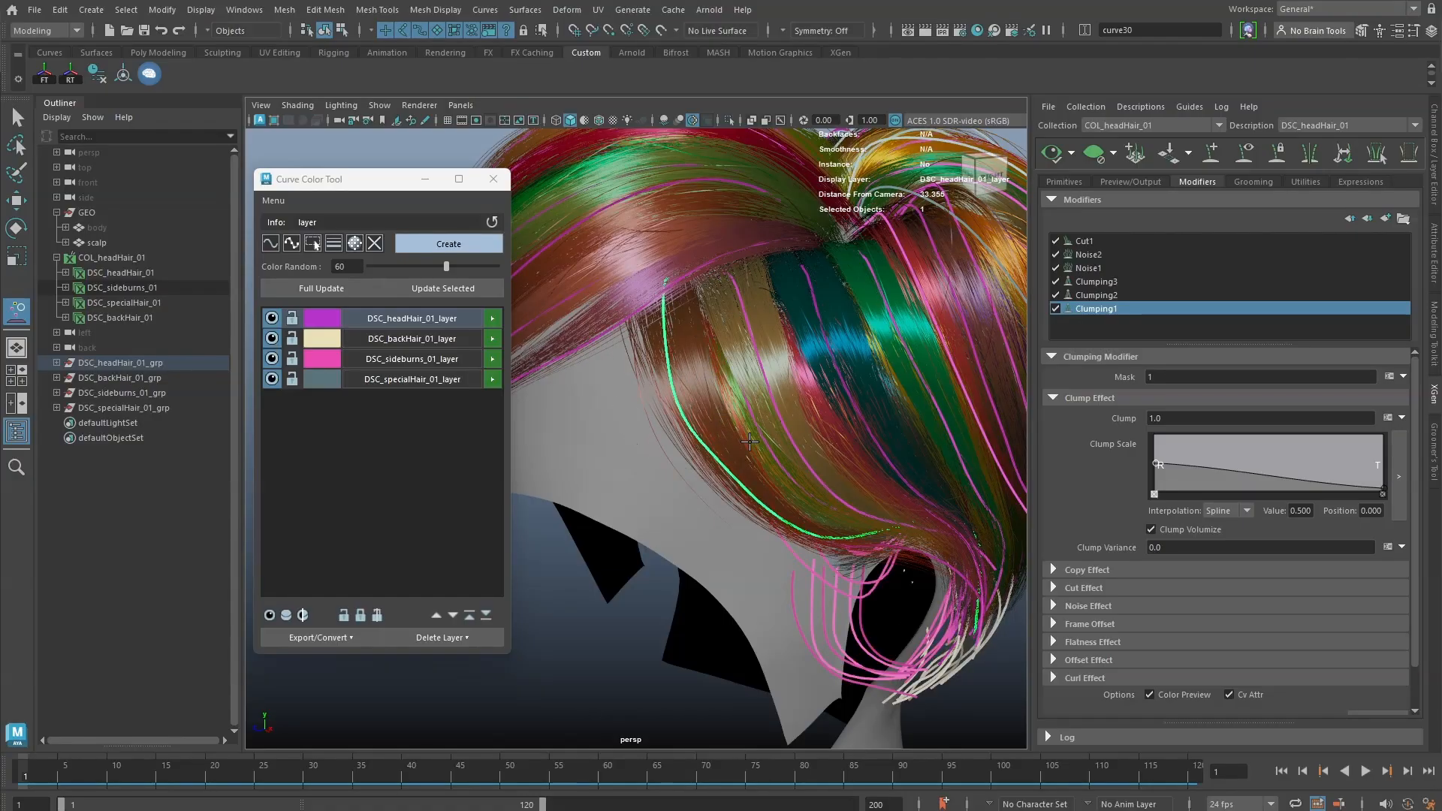
drag(804, 476, 770, 441)
alt+drag(737, 379, 675, 293)
key(w)
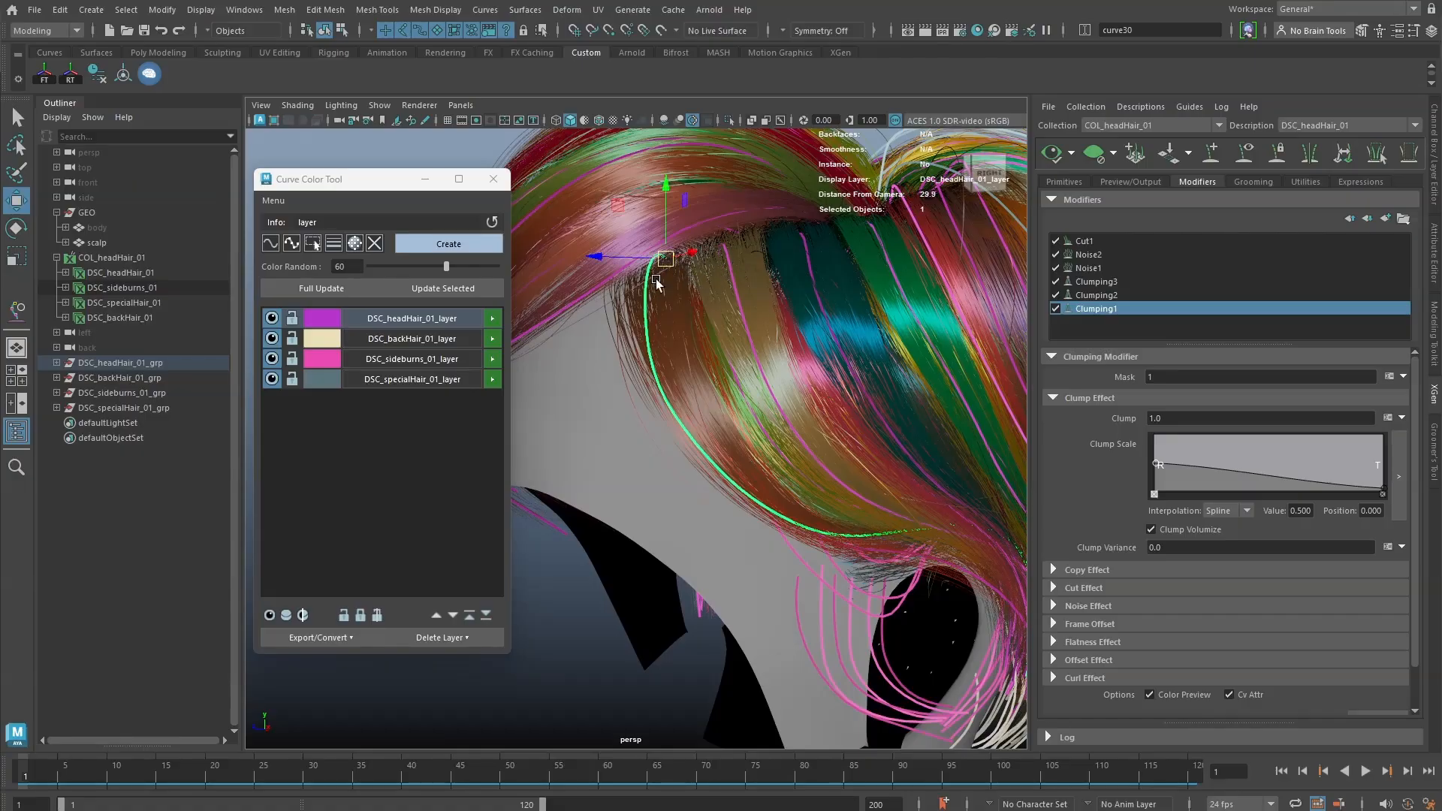
- Duplicate the sculpted frontmost curve and undo a trial move of the copy
alt+drag(682, 280, 698, 283)
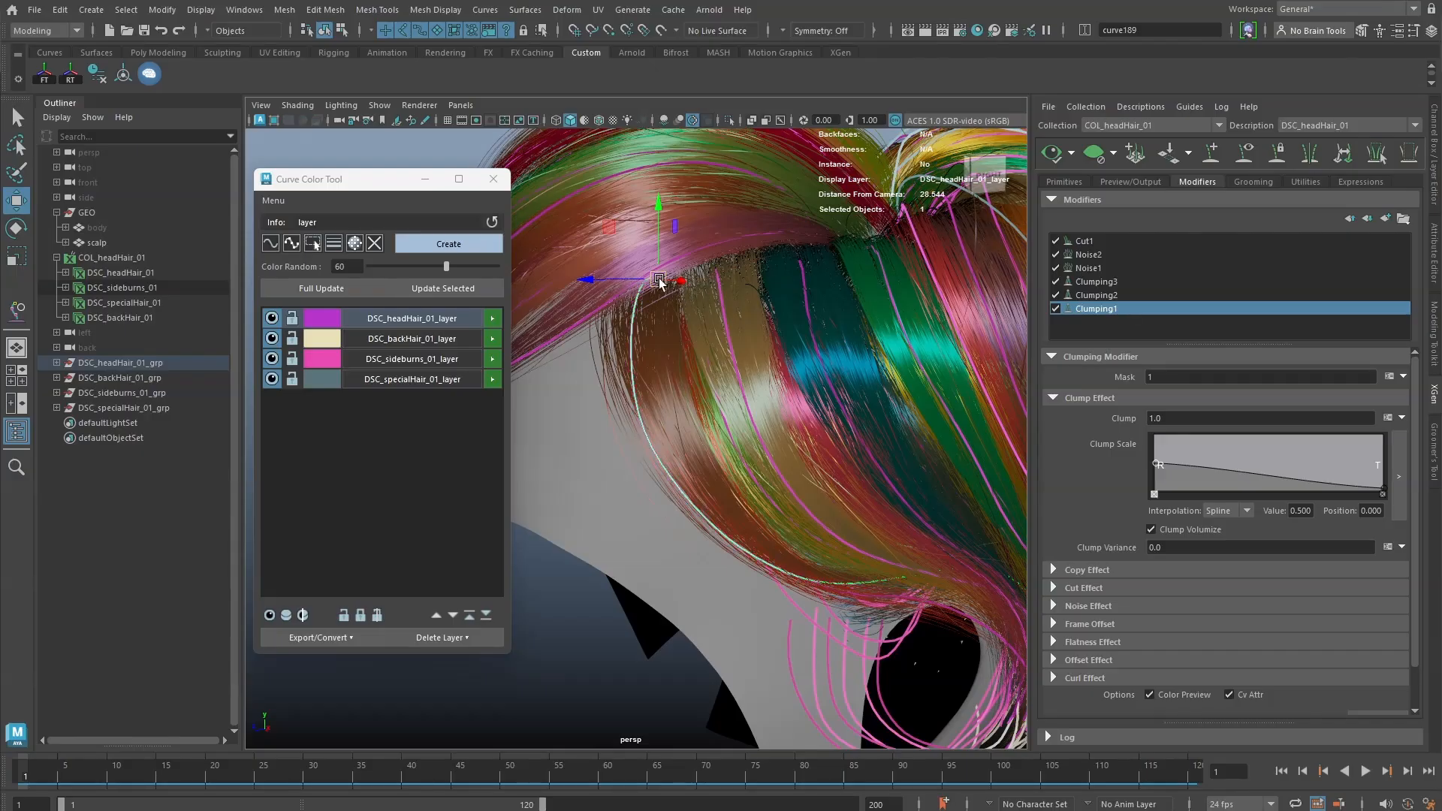
click(678, 338)
drag(677, 336, 684, 331)
key(ctrl+z)
- Clear the XGen hair preview and sculpt the duplicated curve into the gap behind the original
shift+right_drag(707, 286, 707, 247)
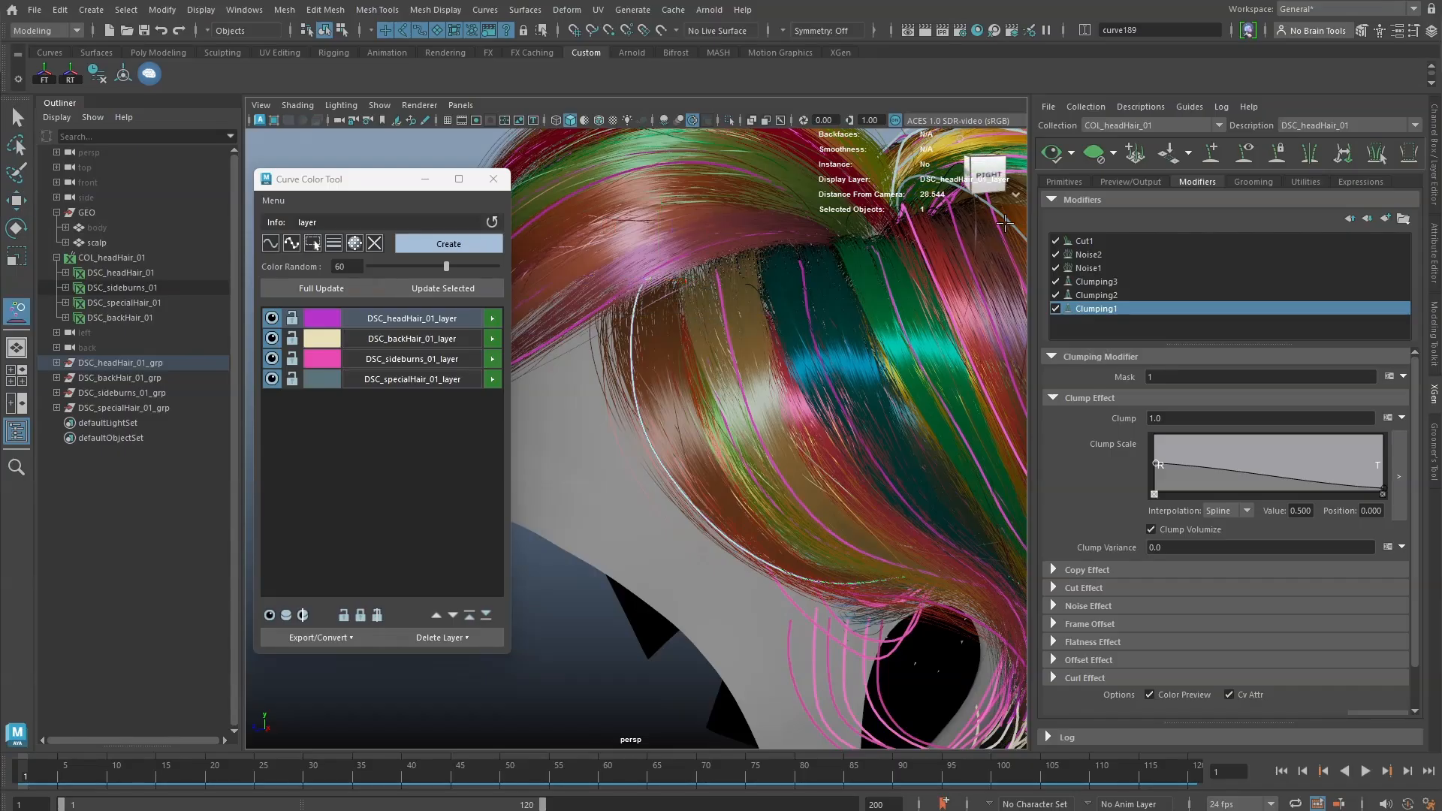
click(1095, 153)
alt+drag(686, 311, 704, 327)
drag(582, 381, 650, 331)
mouse_move(634, 390)
mouse_down()
mouse_move(660, 399)
mouse_move(649, 419)
mouse_up()
alt+drag(648, 420, 655, 428)
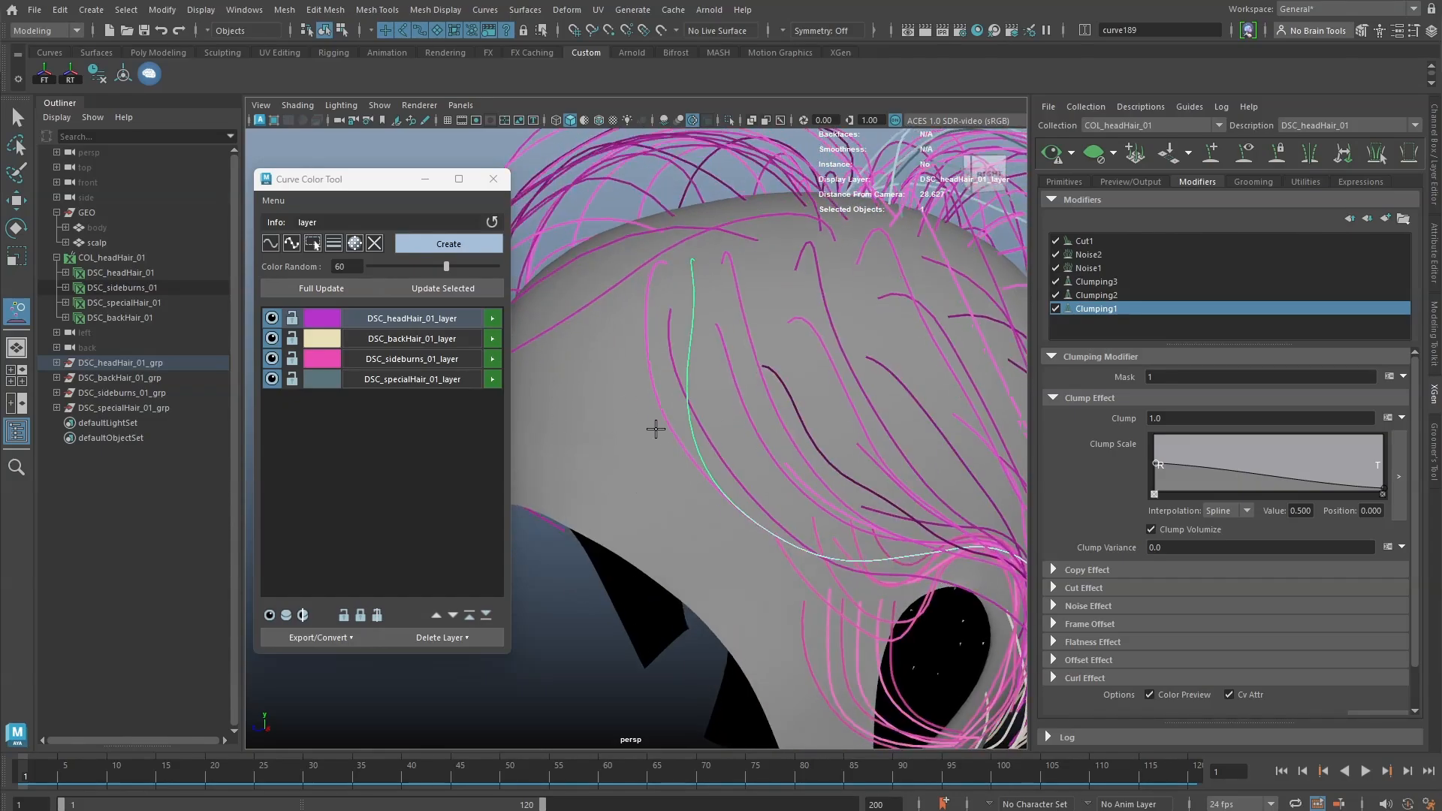
mouse_move(683, 515)
mouse_down()
mouse_move(776, 585)
mouse_move(837, 537)
mouse_up()
mouse_move(680, 399)
alt+mouse_down()
mouse_move(629, 422)
mouse_move(610, 405)
mouse_move(689, 395)
mouse_move(719, 322)
alt+mouse_up()
key(w)
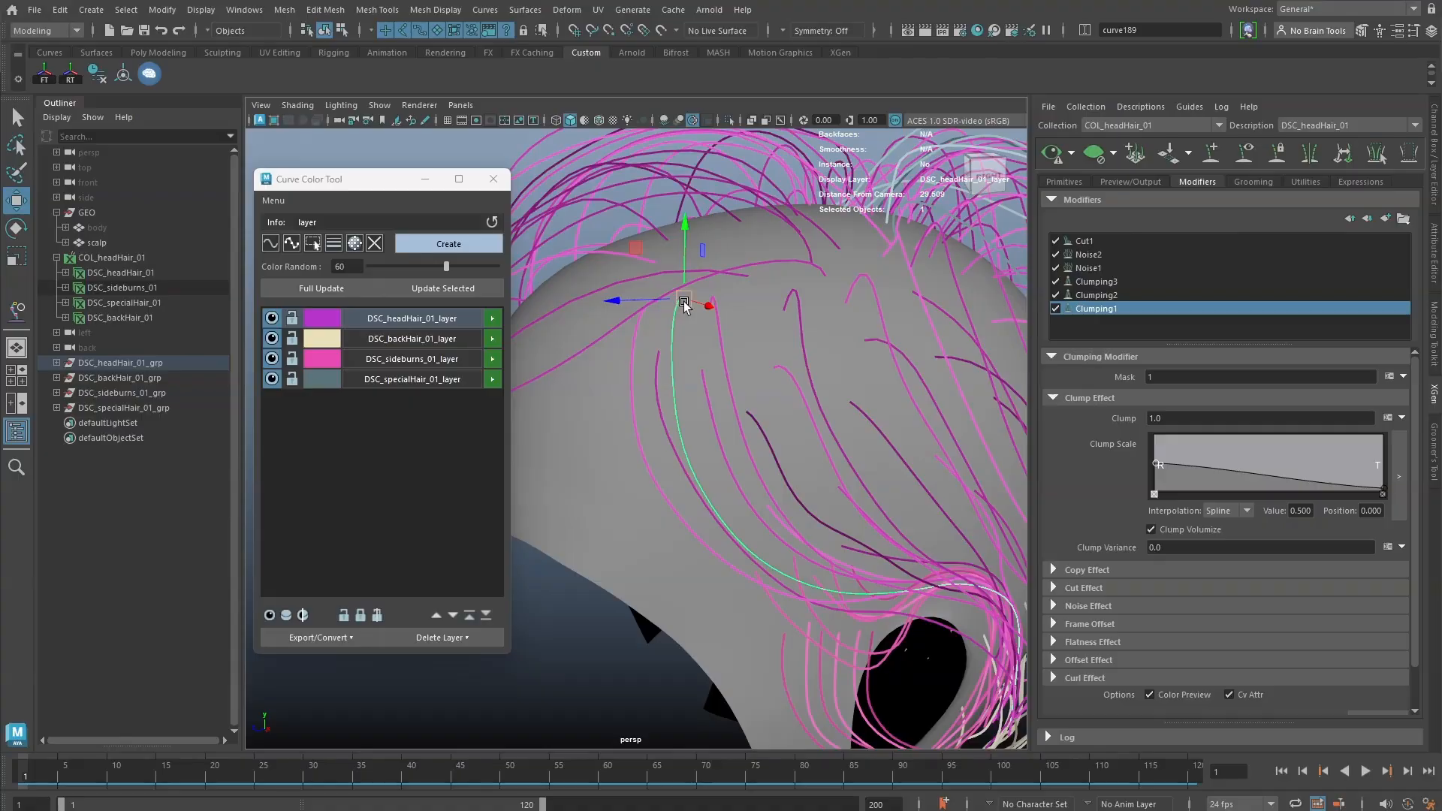
- Convert the DSC_headHair_01_layer curves to XGen guides and refresh the hair preview
click(493, 321)
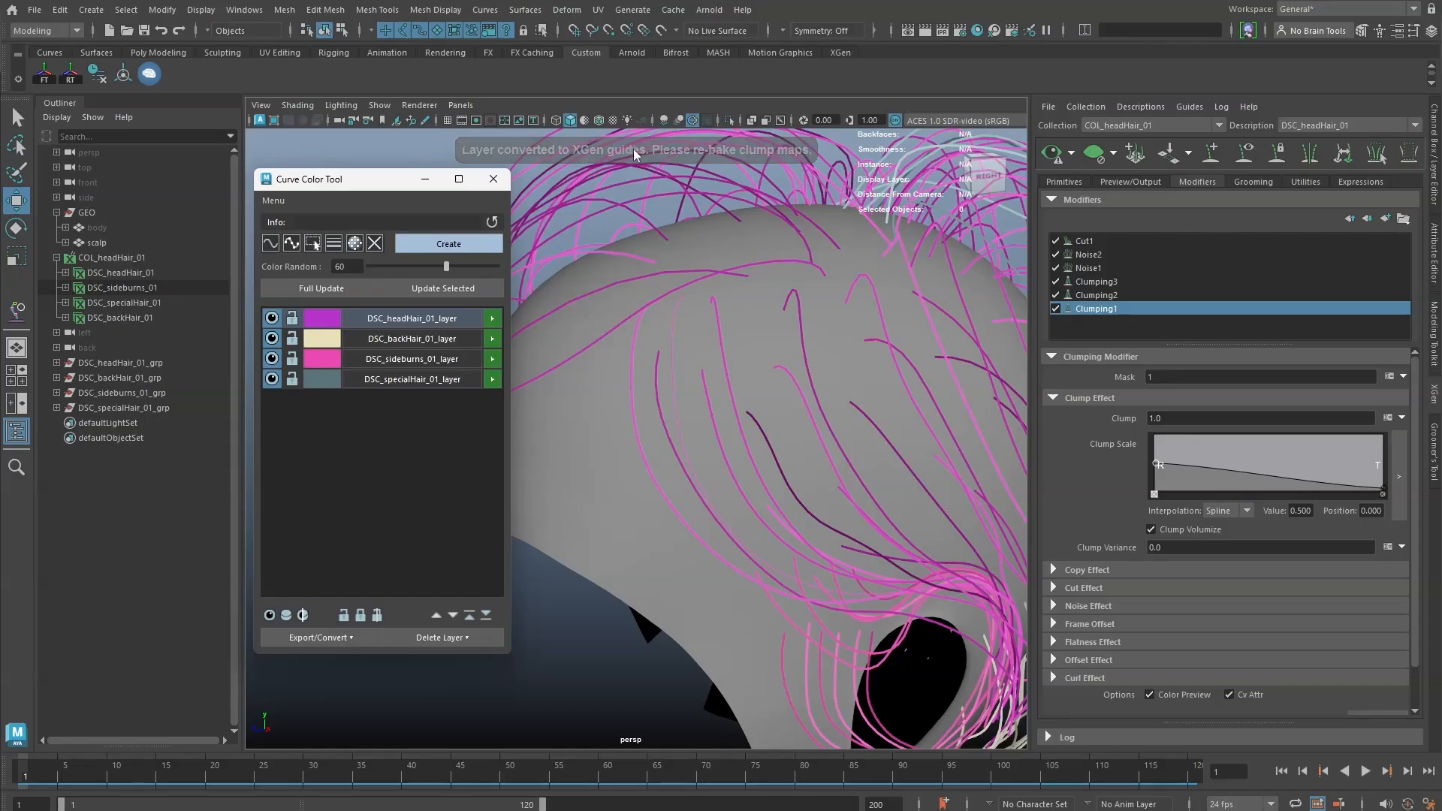
alt+right_drag(695, 332, 734, 332)
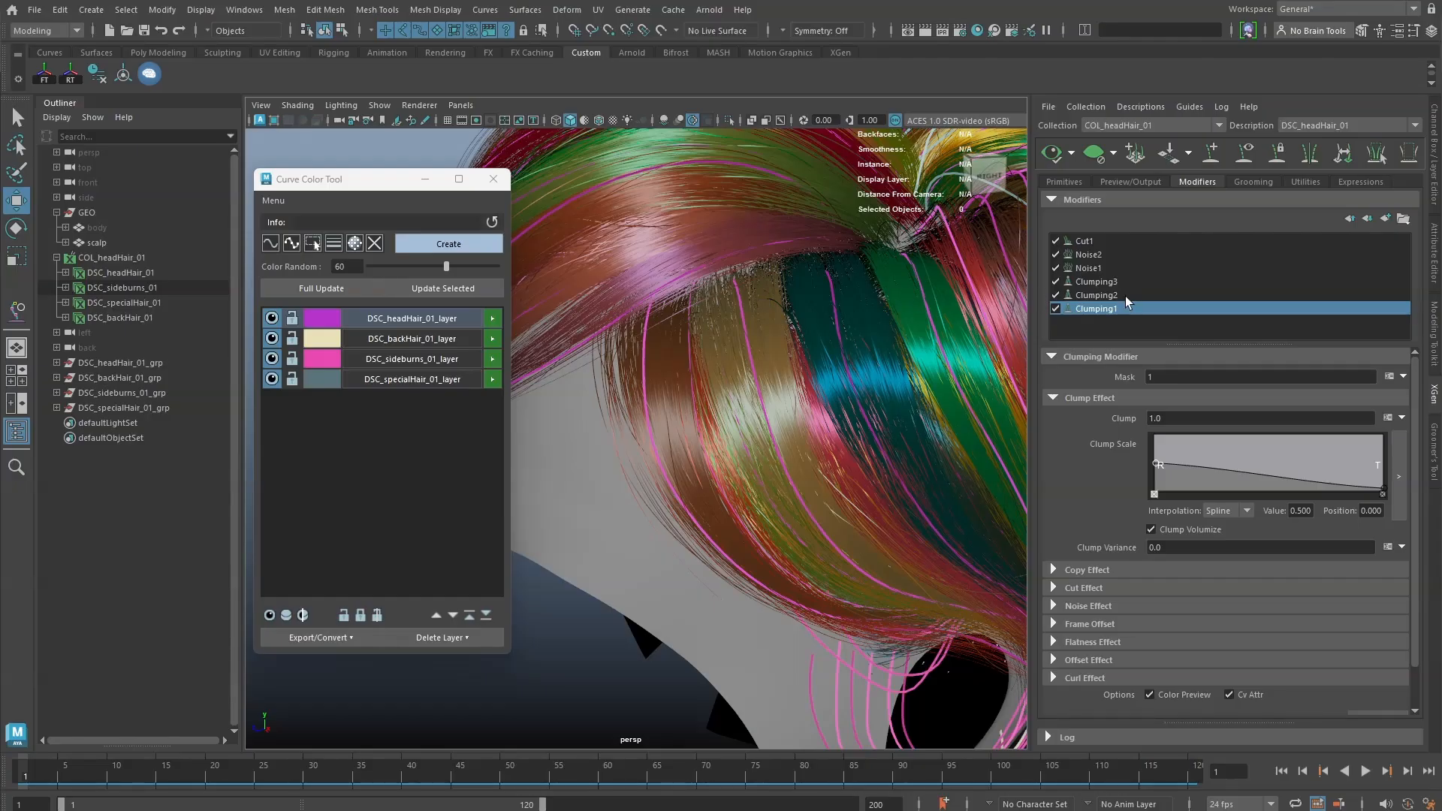
- Go through the clumping modifiers, then open the map setup of Clumping1 and save its clumping maps
click(1116, 307)
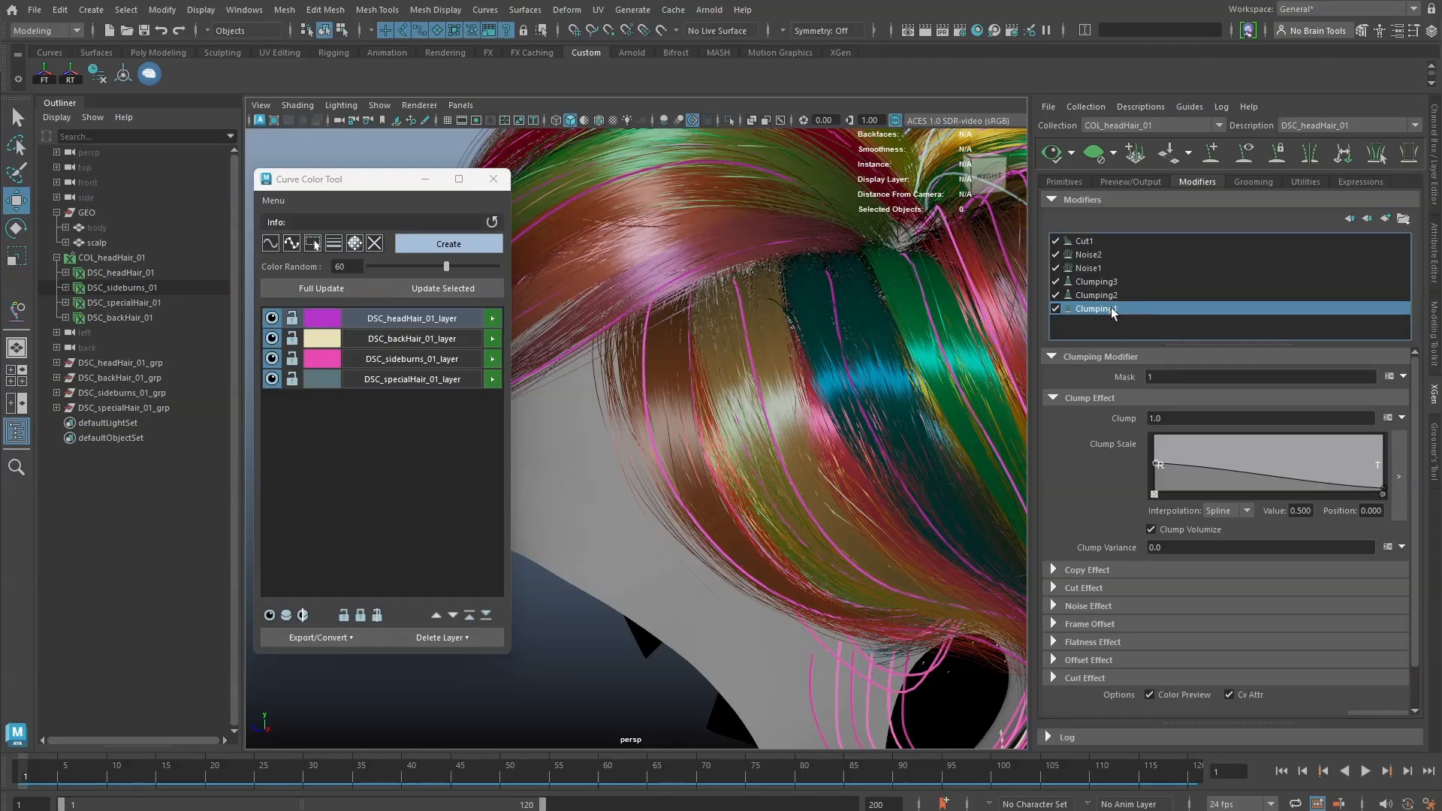
click(1107, 295)
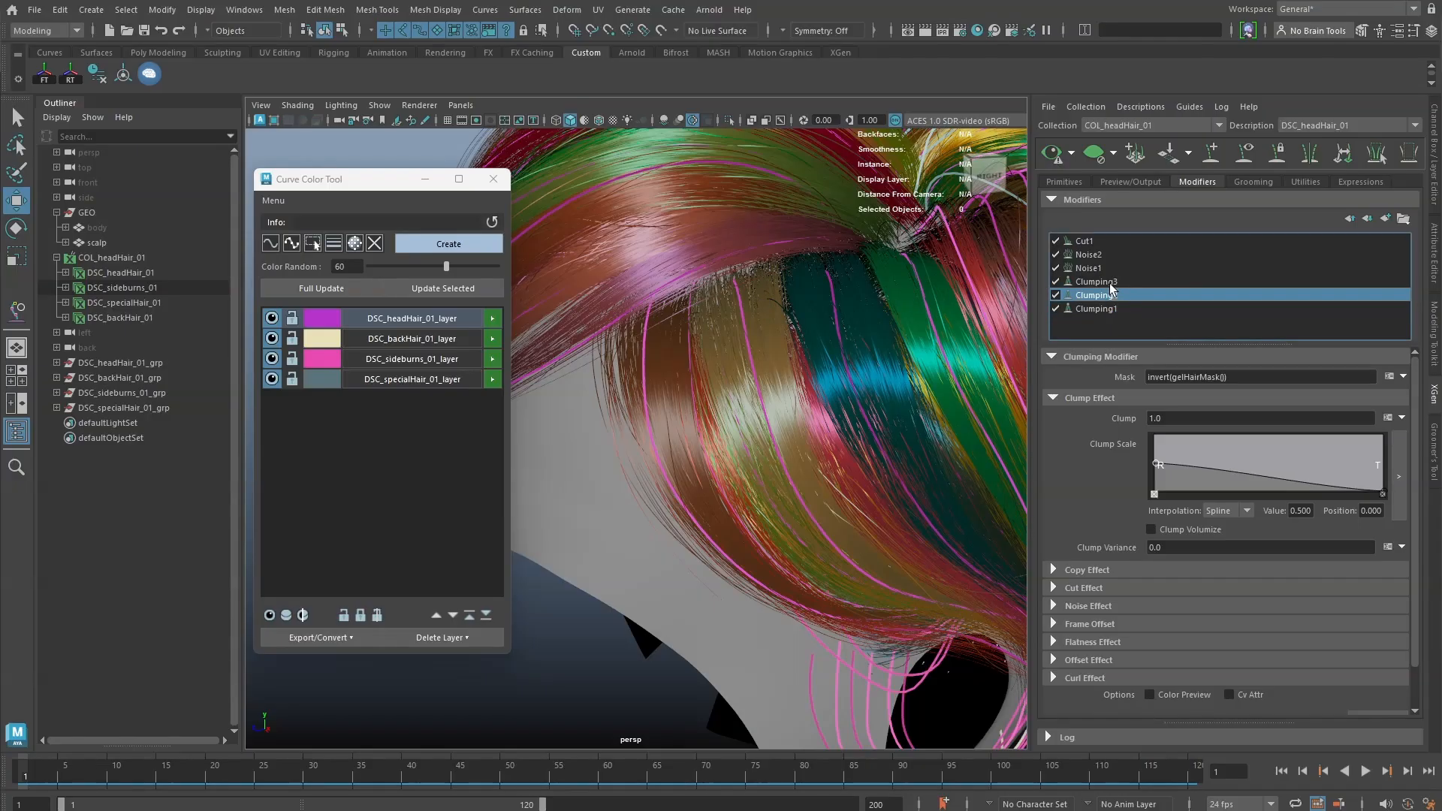
click(1110, 282)
click(1106, 307)
scroll(1349, 625, down, 2)
click(1368, 678)
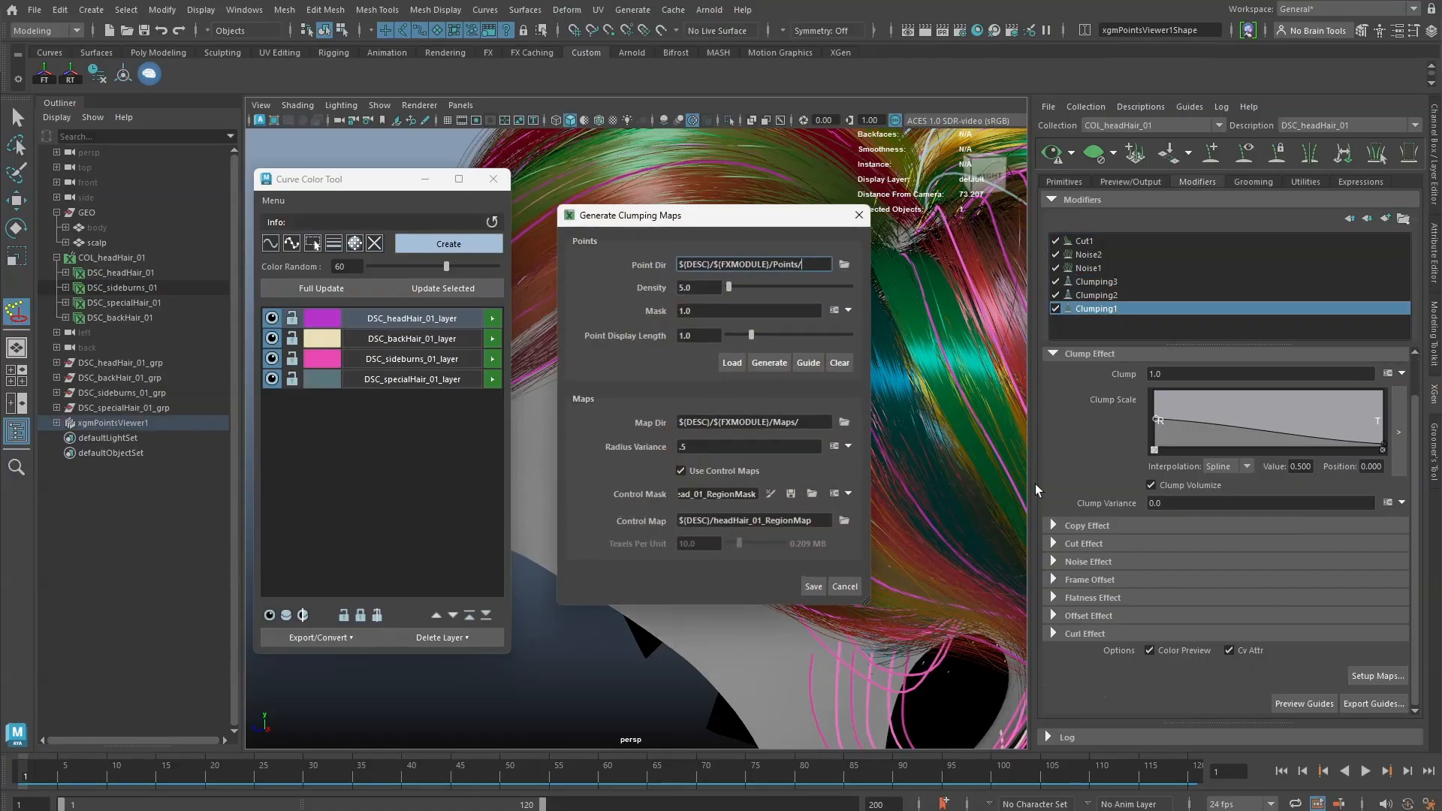
drag(740, 220, 762, 259)
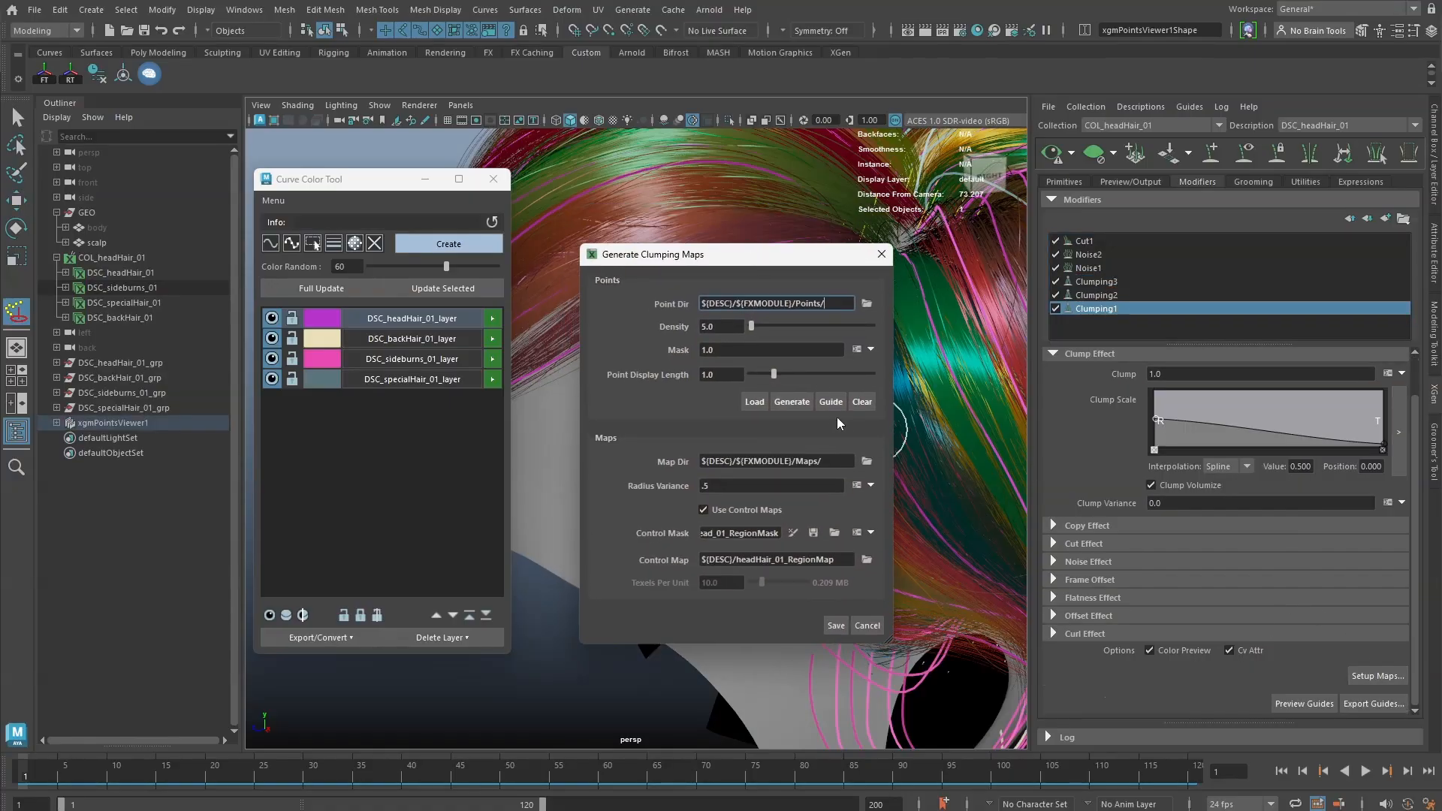
click(838, 626)
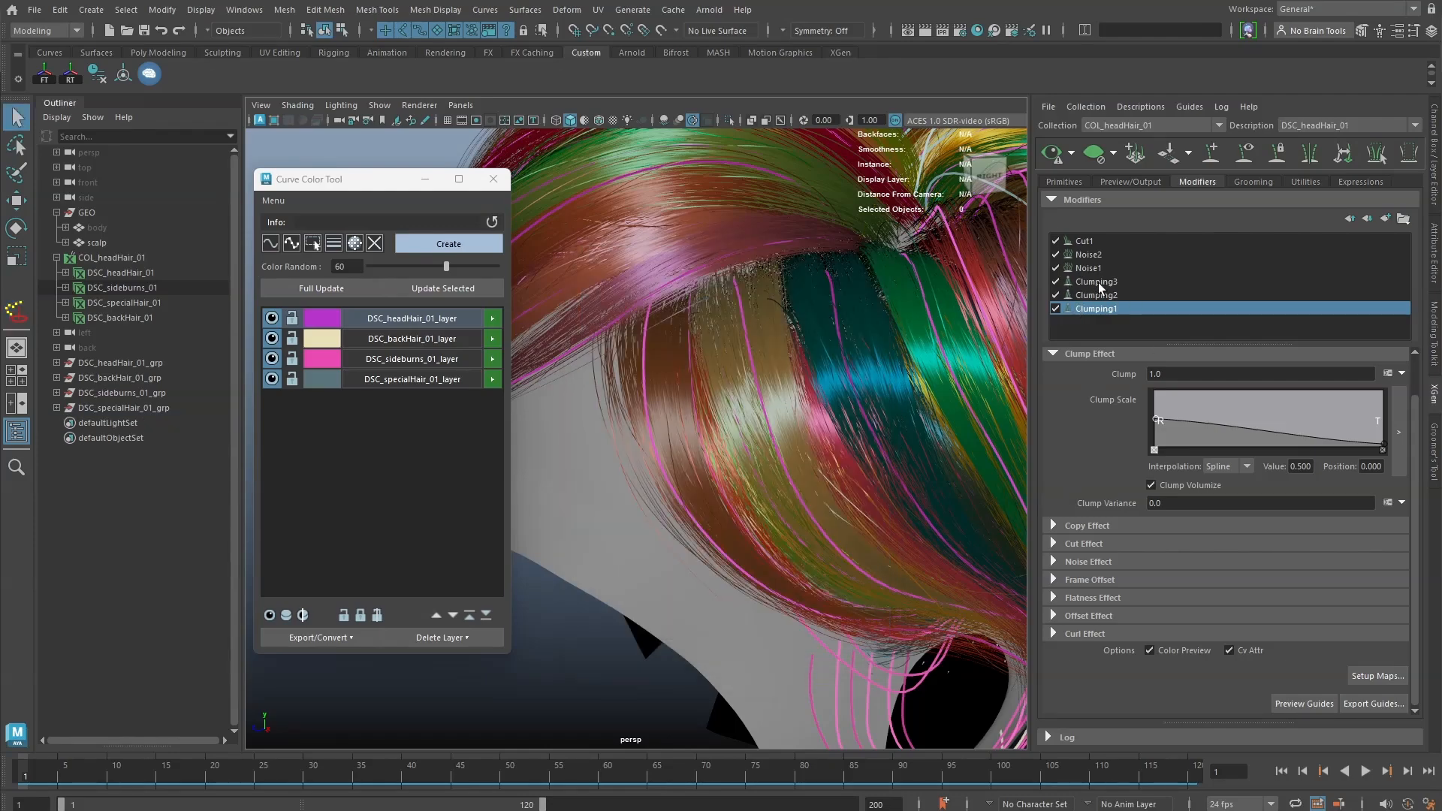
click(1098, 283)
click(1098, 295)
click(1100, 310)
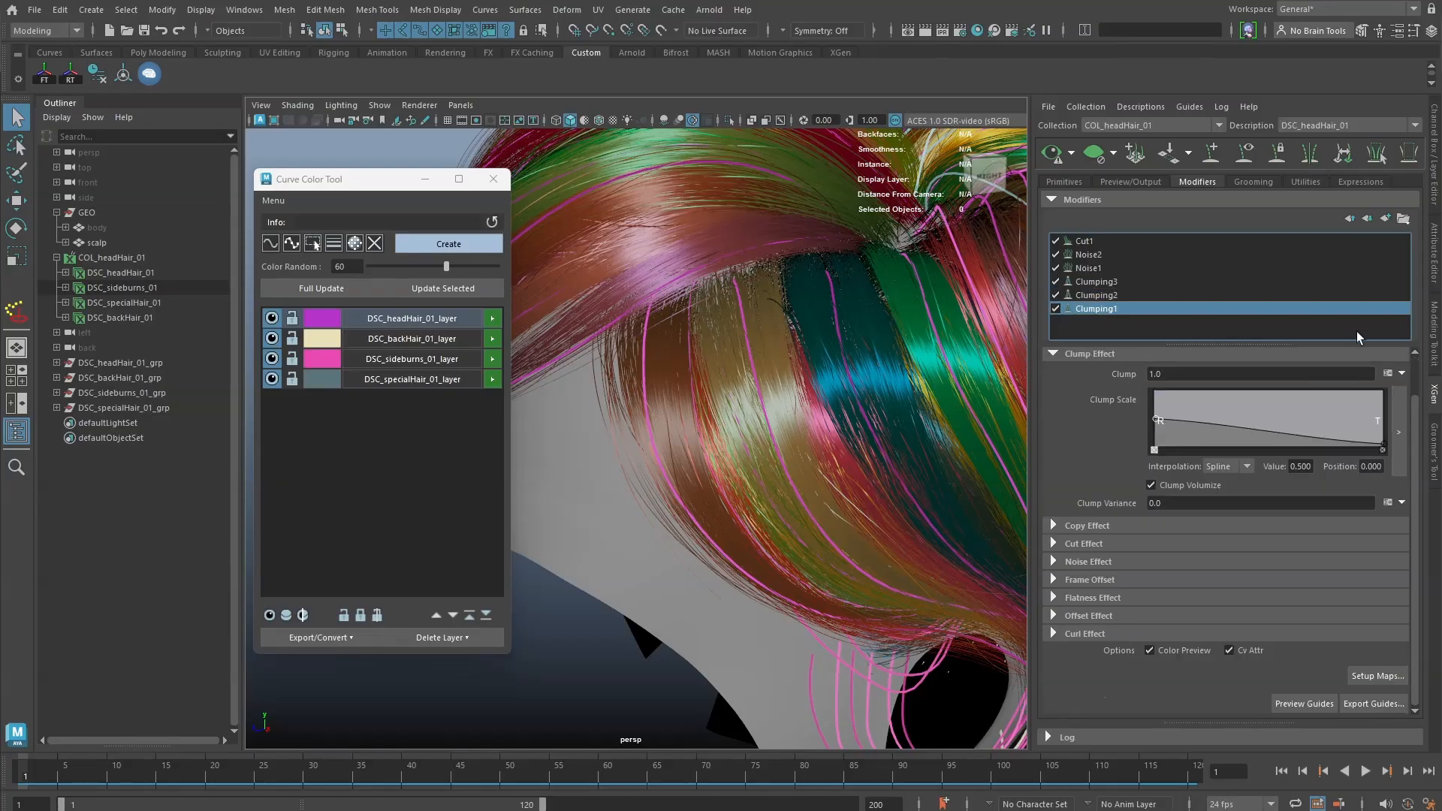
- Open the Groomer's Tool Multi Clump Bake utility and dock it beneath the Curve Color Tool beside the viewport
click(1433, 447)
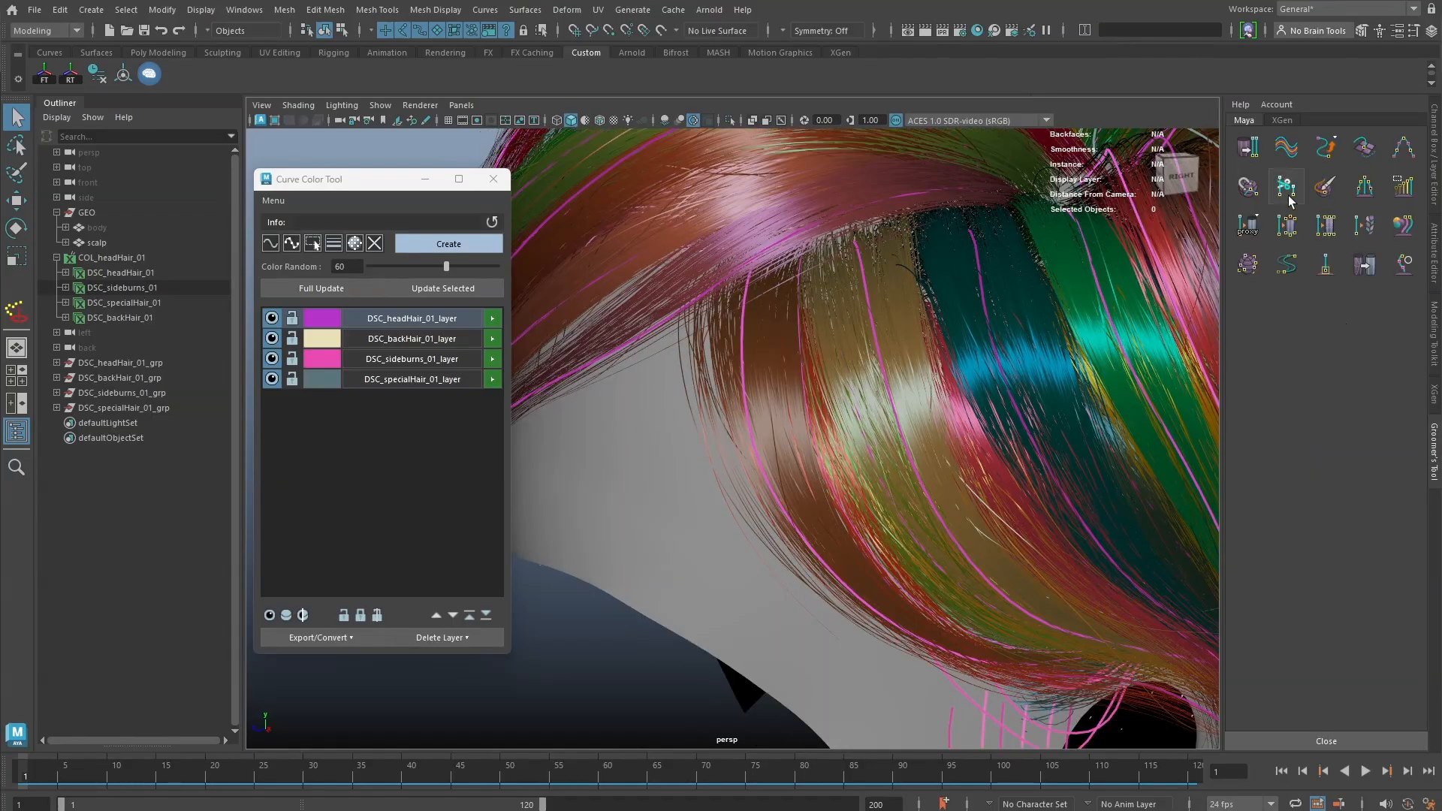
click(1283, 121)
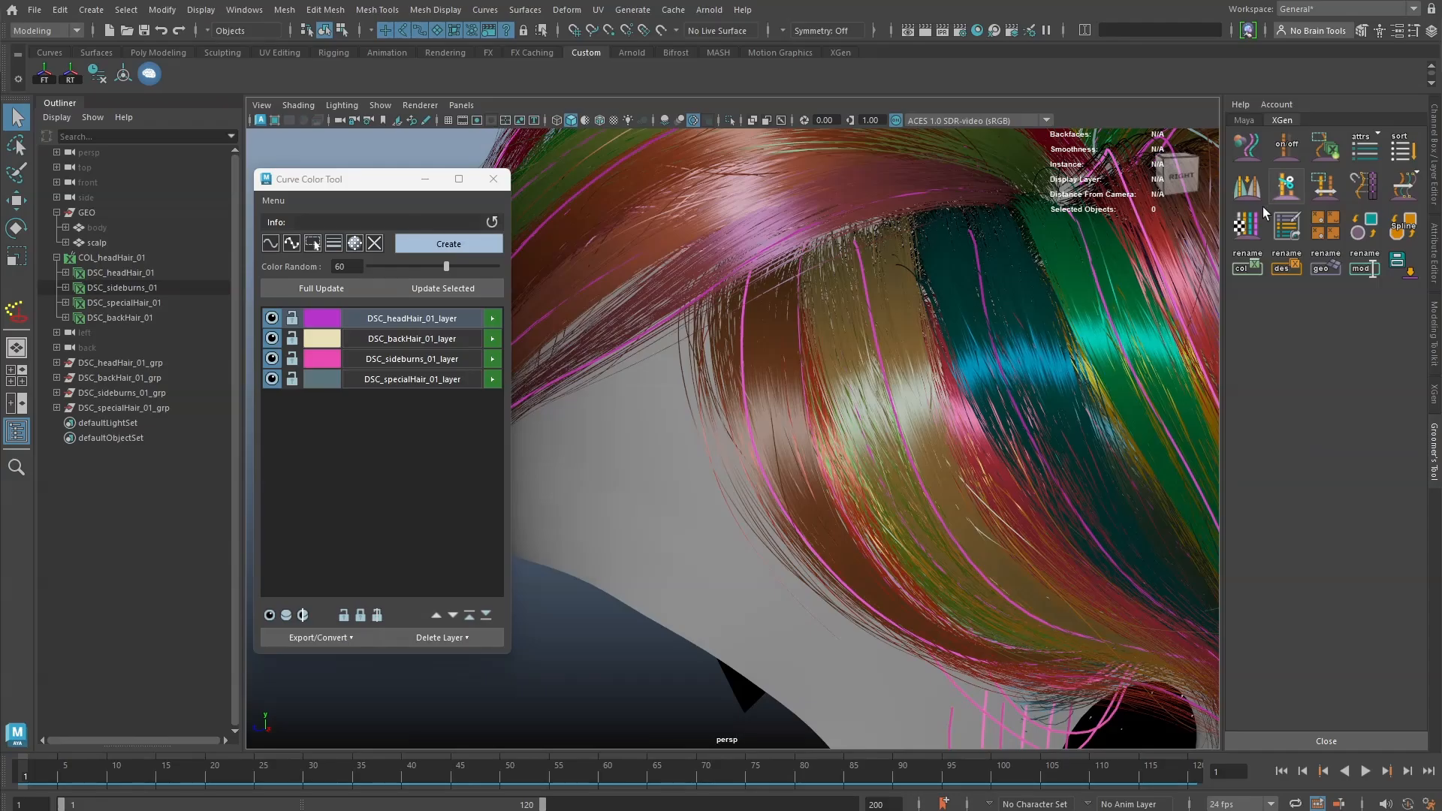
click(1245, 190)
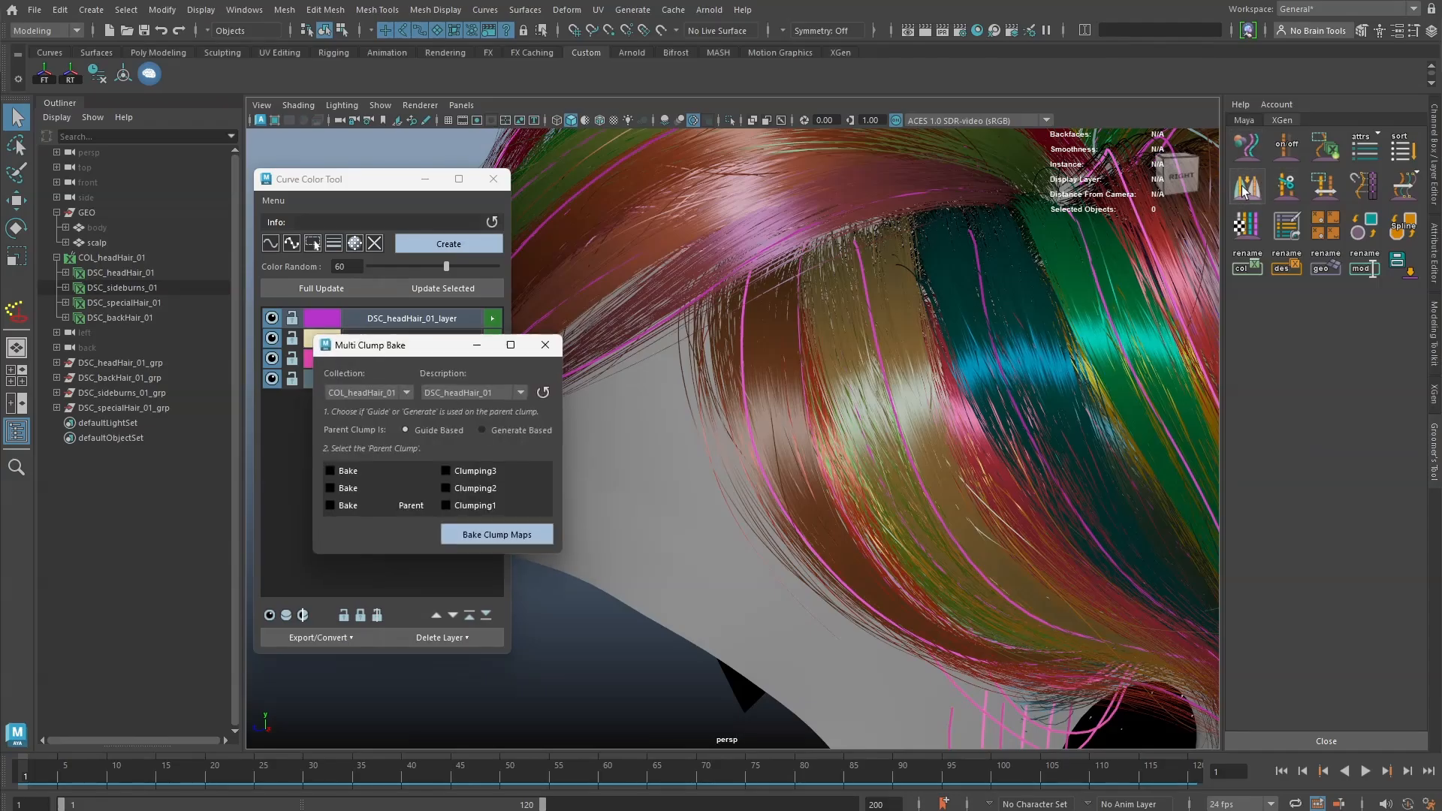
drag(382, 344, 357, 654)
drag(358, 170, 242, 141)
- Reconvert the DSC_headHair_01_layer curves to XGen guides from the docked Curve Color Tool
alt+middle_drag(827, 328, 715, 331)
alt+drag(714, 330, 741, 268)
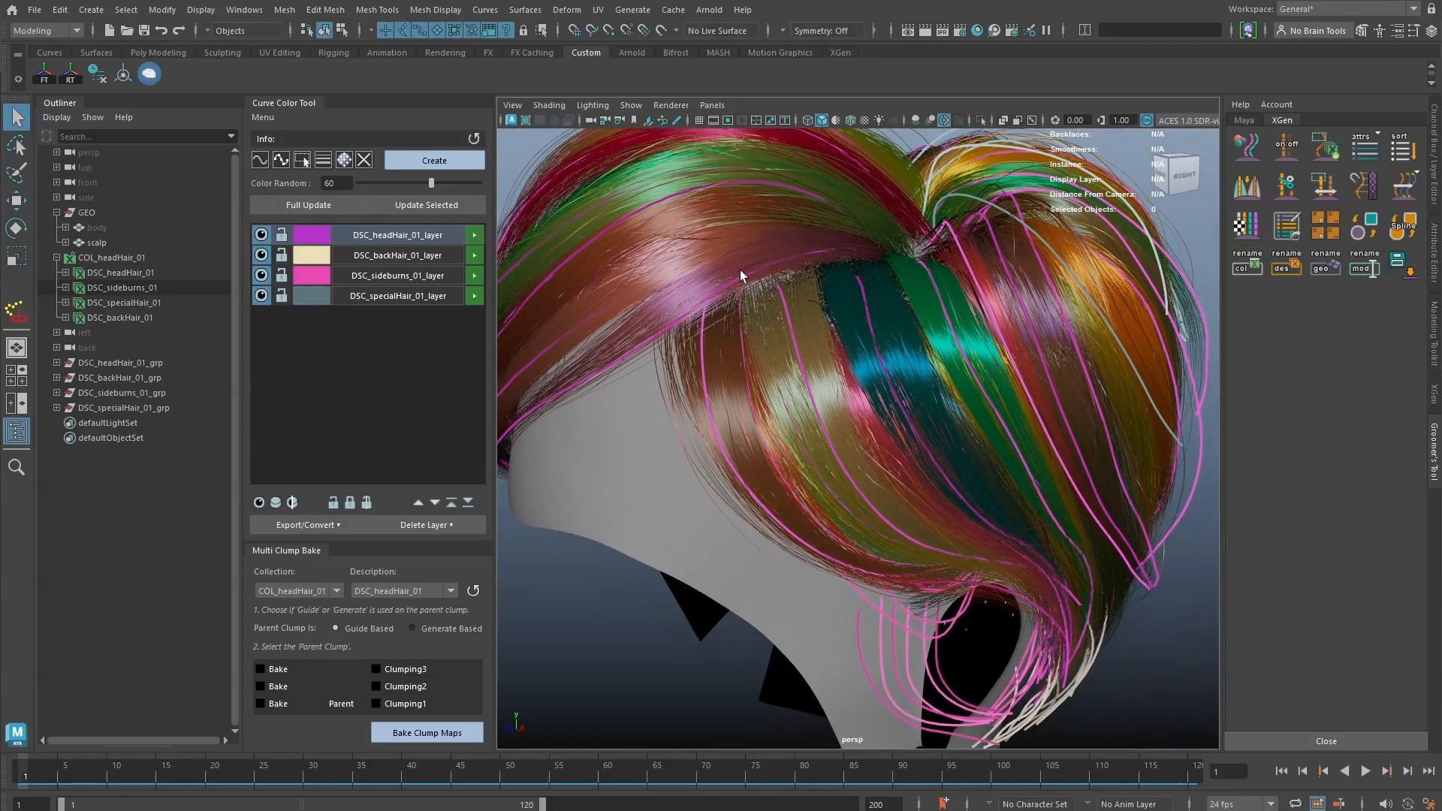
click(476, 236)
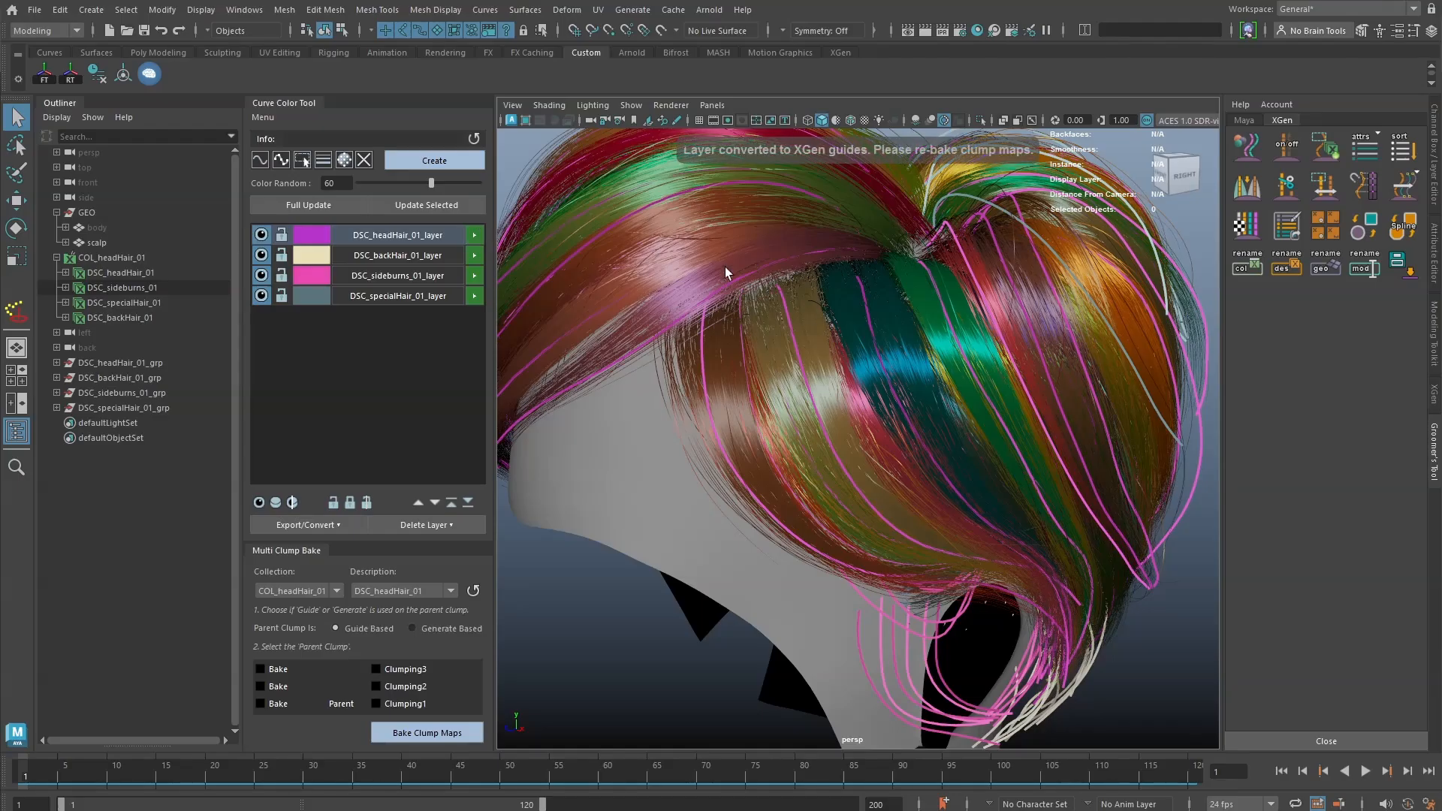
- Show the XGen guides of DSC_headHair_01 over the hair and select the guide matching the front side-section curve
click(1433, 393)
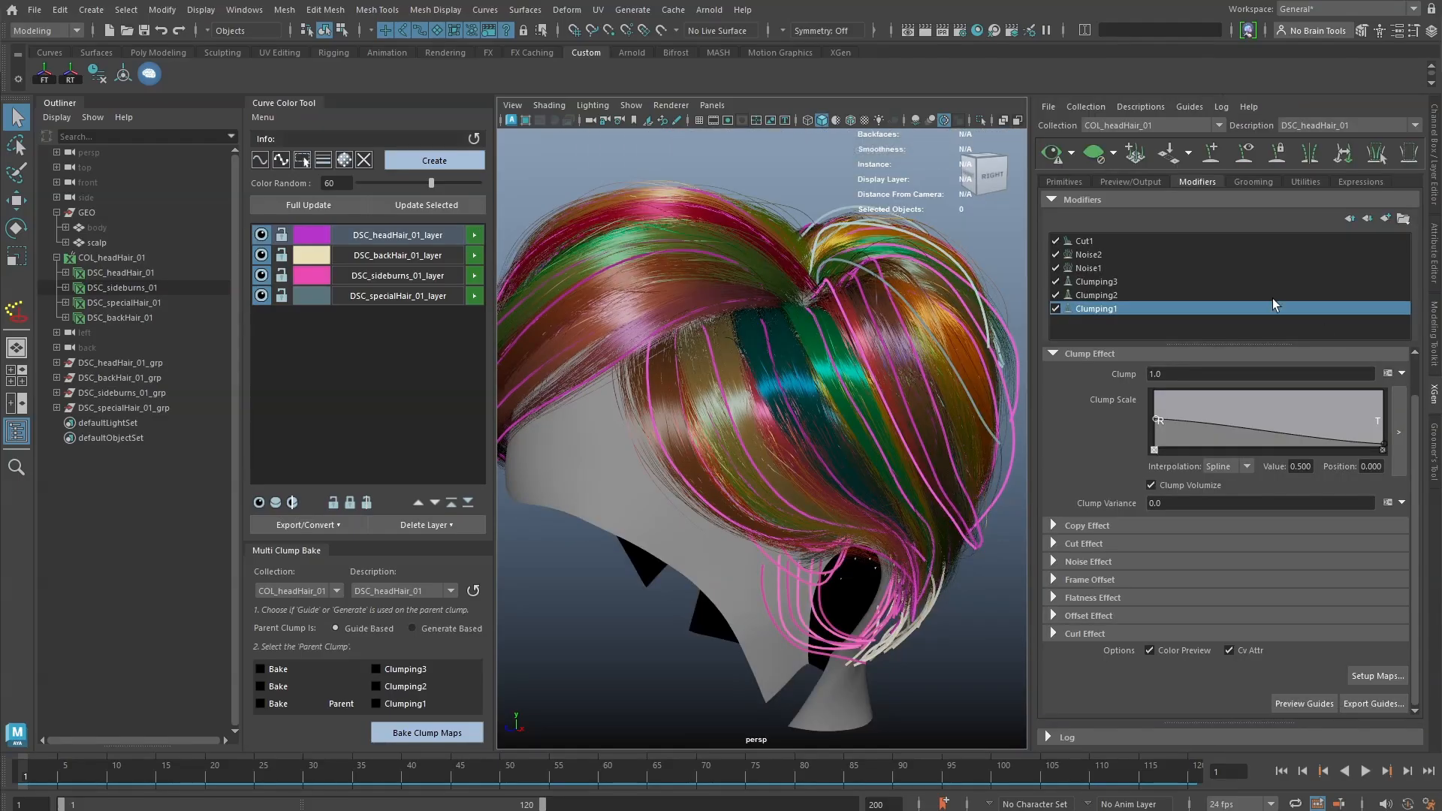
click(1244, 157)
alt+right_drag(686, 354, 744, 331)
key(w)
click(623, 308)
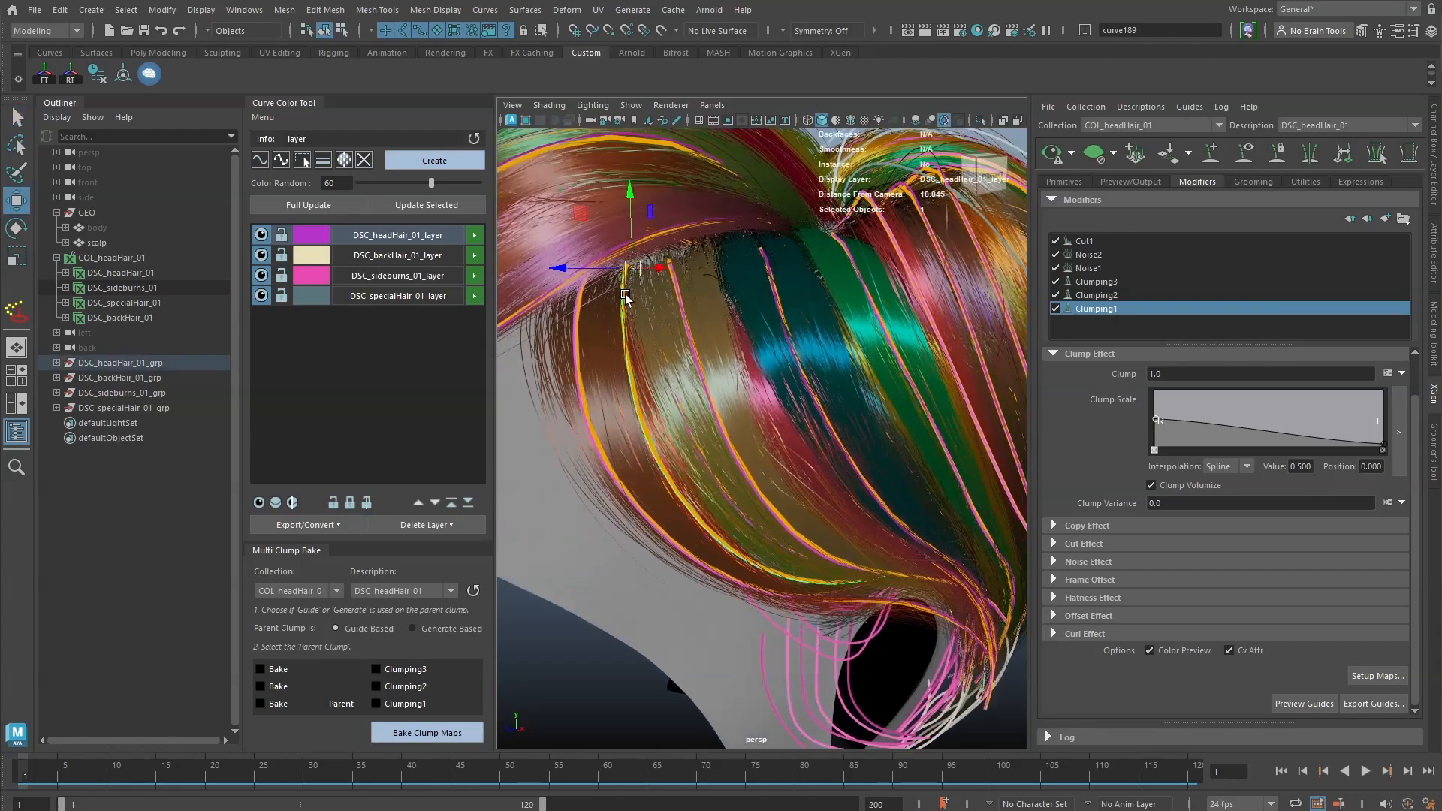
click(624, 331)
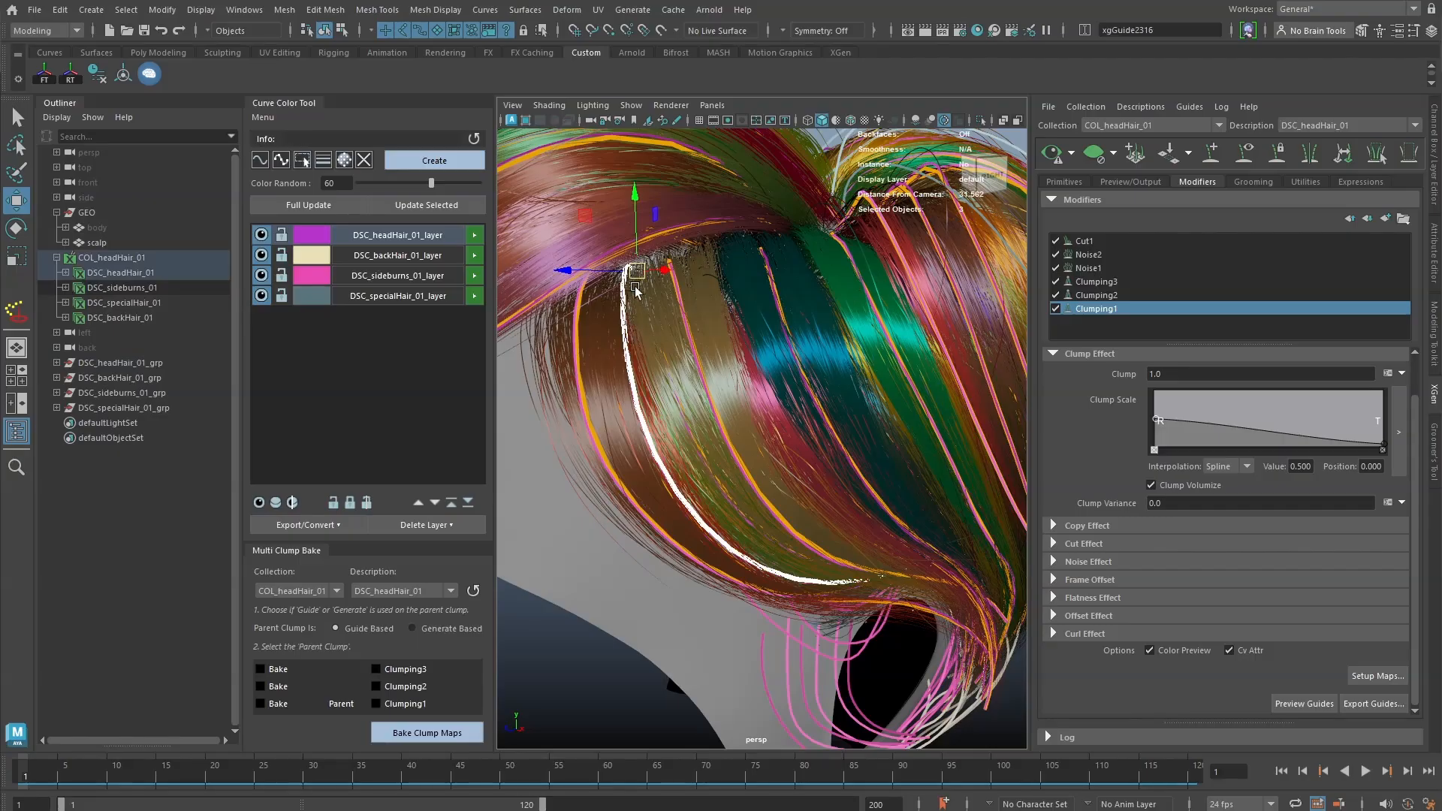
- Clear the hair preview and hide the XGen guides so only the coloured curves remain
alt+drag(641, 282, 682, 302)
click(1094, 155)
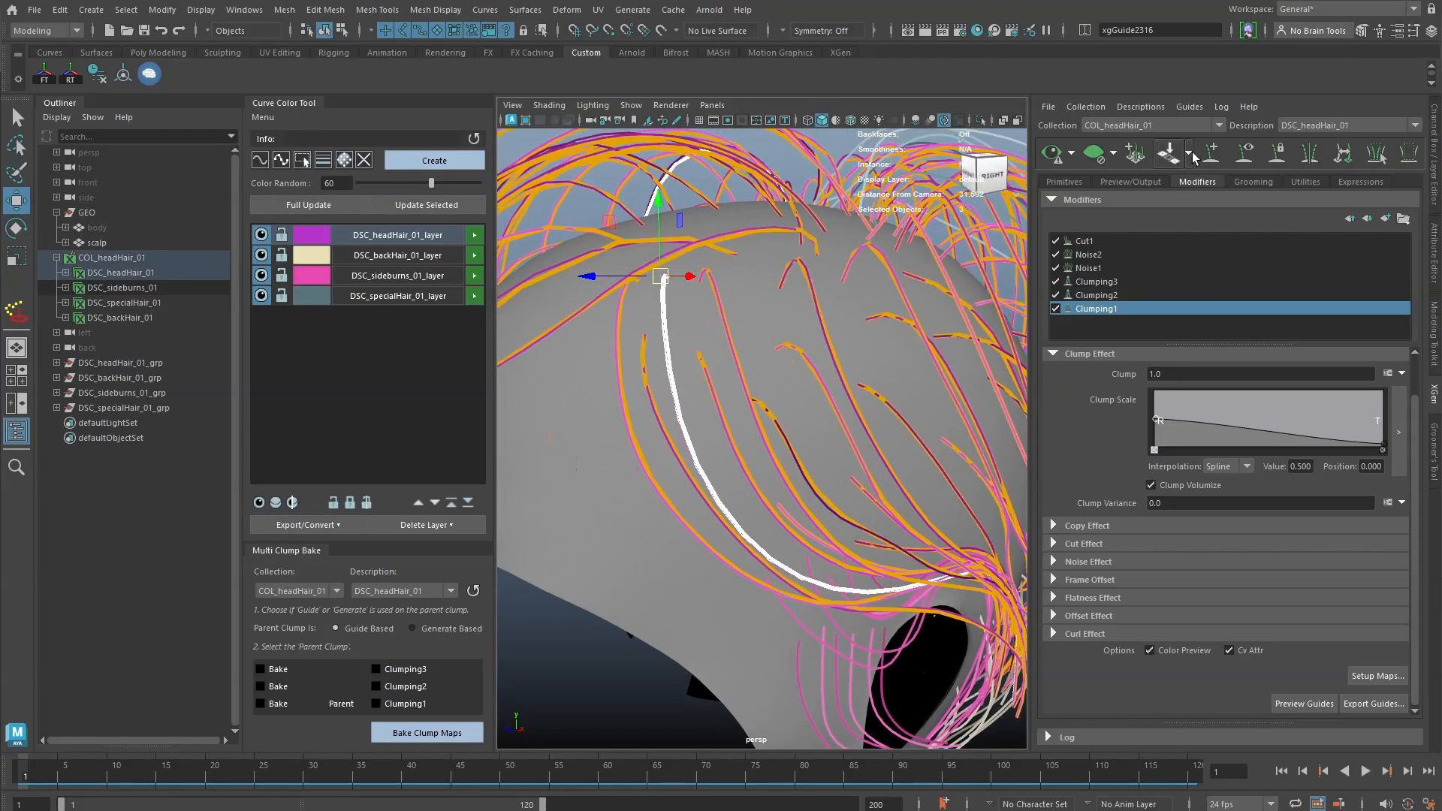
click(1247, 155)
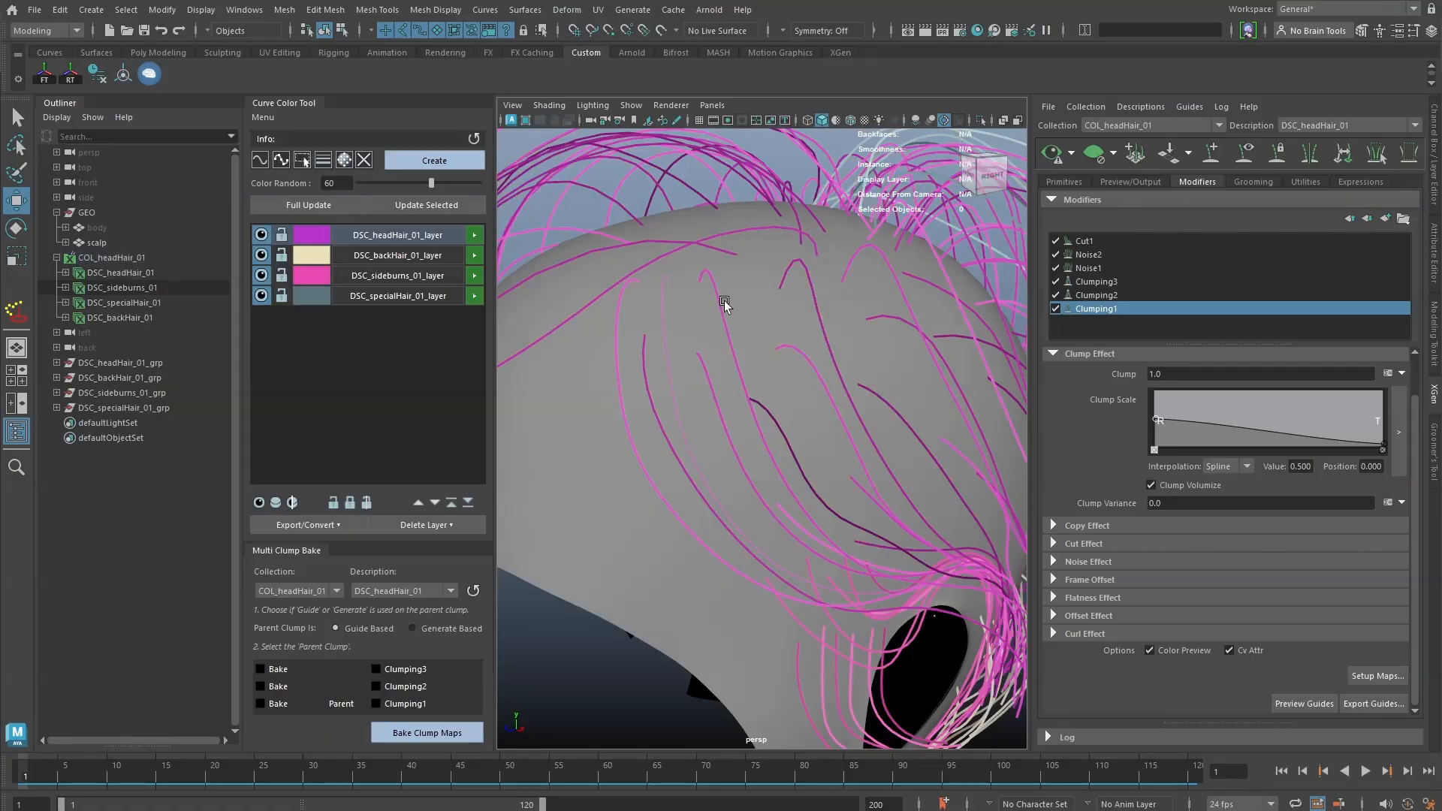
- Duplicate the front curve of the side section and sculpt the copy forward toward the hairline
click(620, 304)
mouse_move(651, 322)
alt+mouse_down()
mouse_move(709, 304)
mouse_move(714, 282)
alt+mouse_up()
key(ctrl+d)
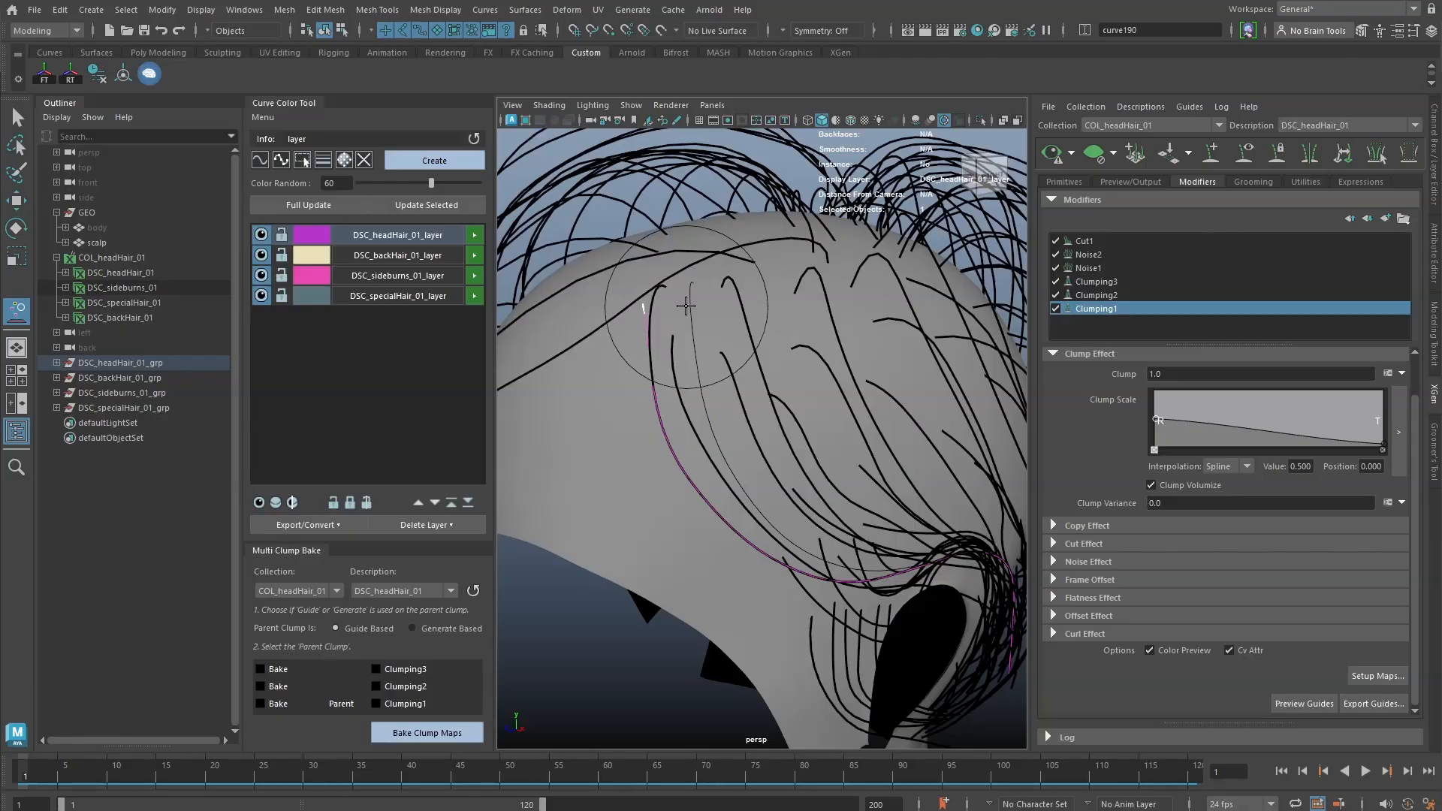
drag(672, 360, 679, 415)
drag(724, 435, 711, 441)
key(w)
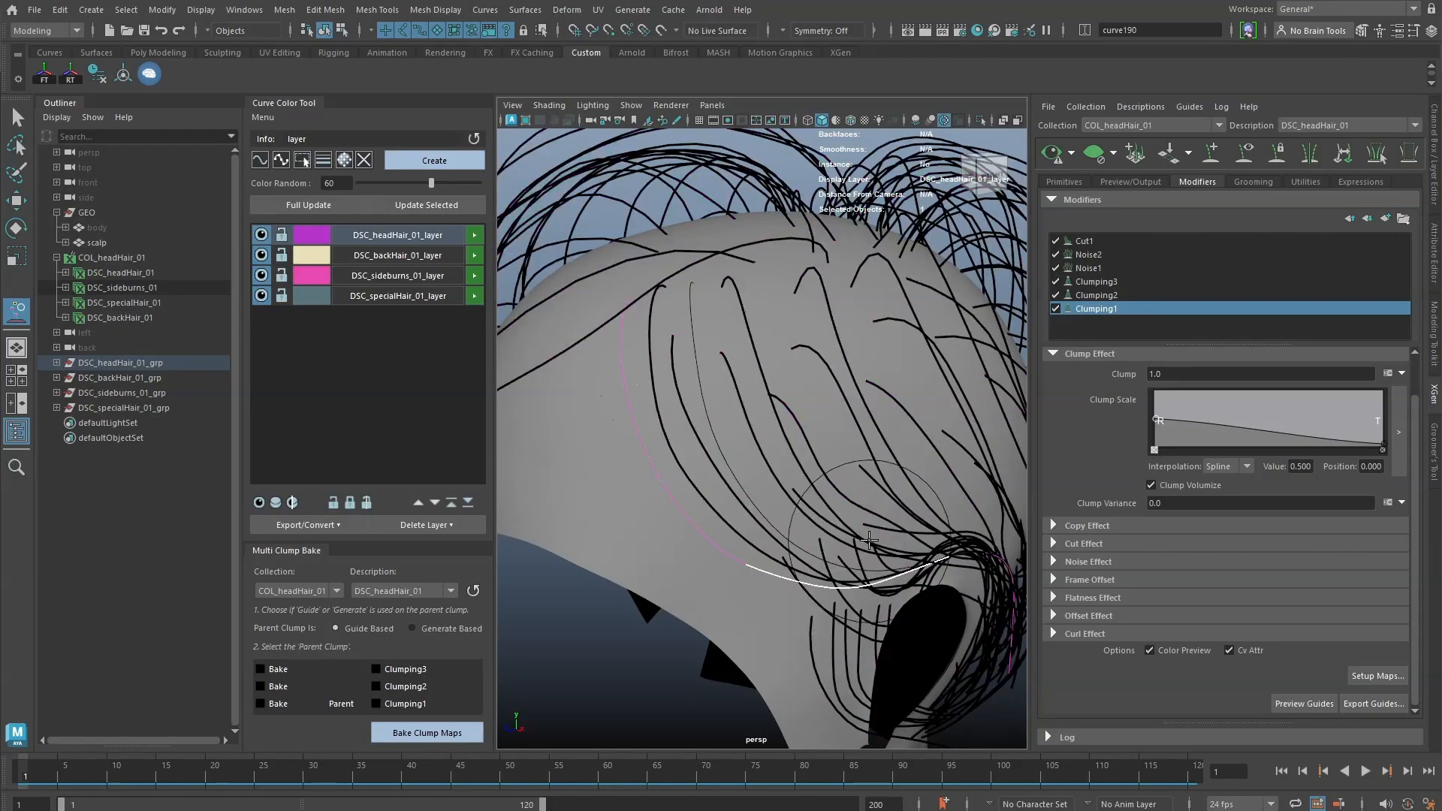
alt+middle_drag(756, 353, 788, 366)
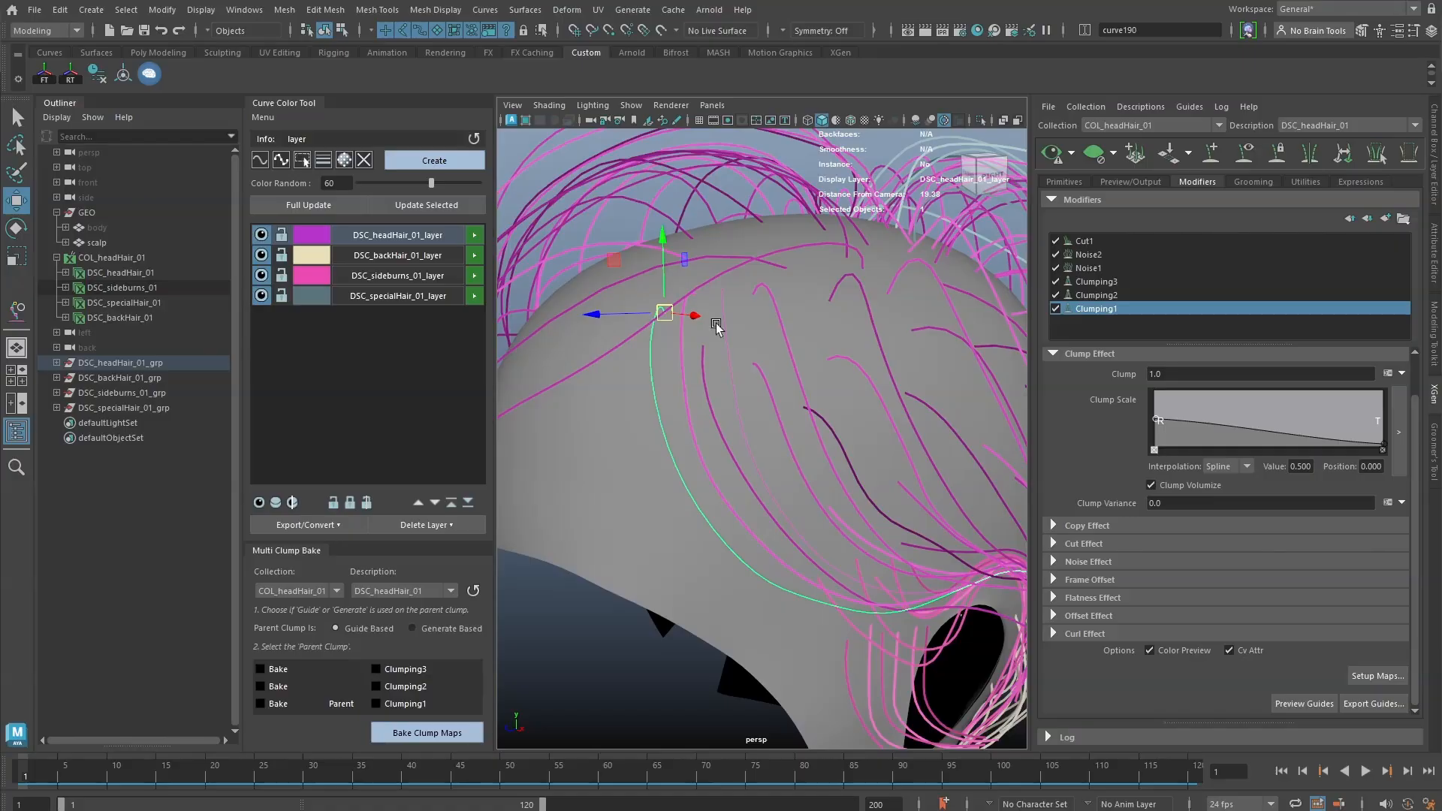
- Convert the DSC_headHair_01_layer curves to XGen guides and hide the guides
click(474, 241)
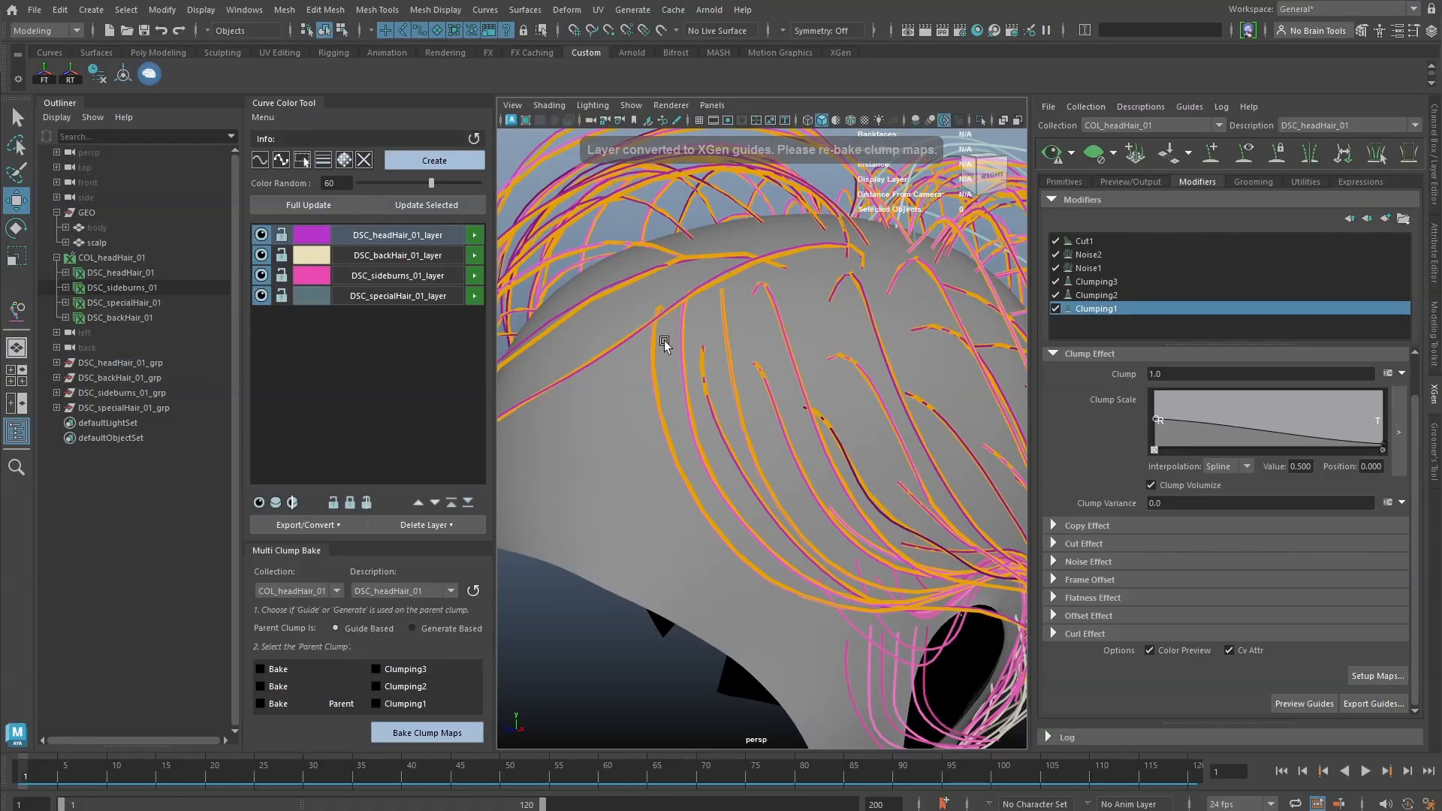
click(1235, 156)
scroll(775, 360, down, 3)
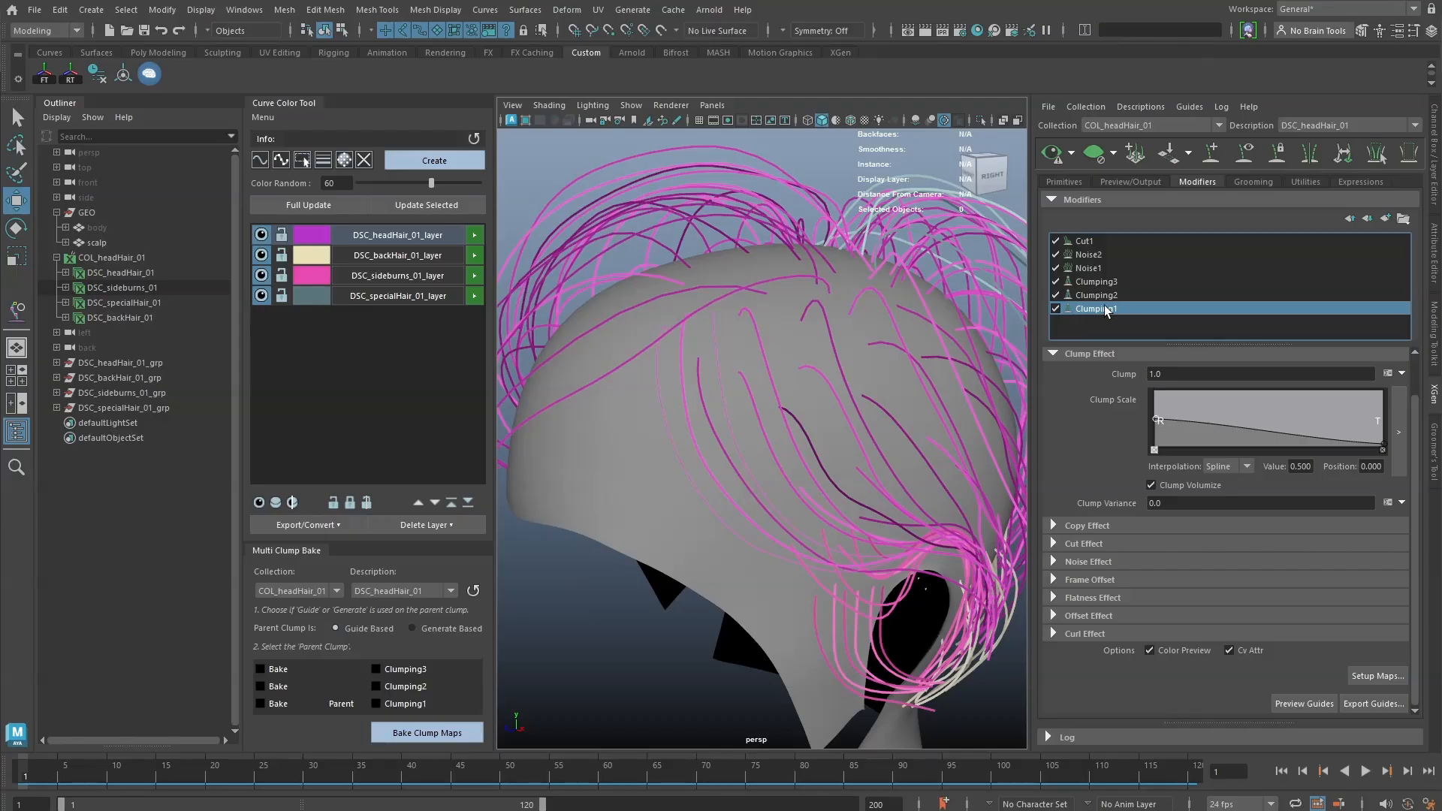
- Generate guide-based clump points in the map setup of Clumping1, and close it without saving the maps
click(1374, 675)
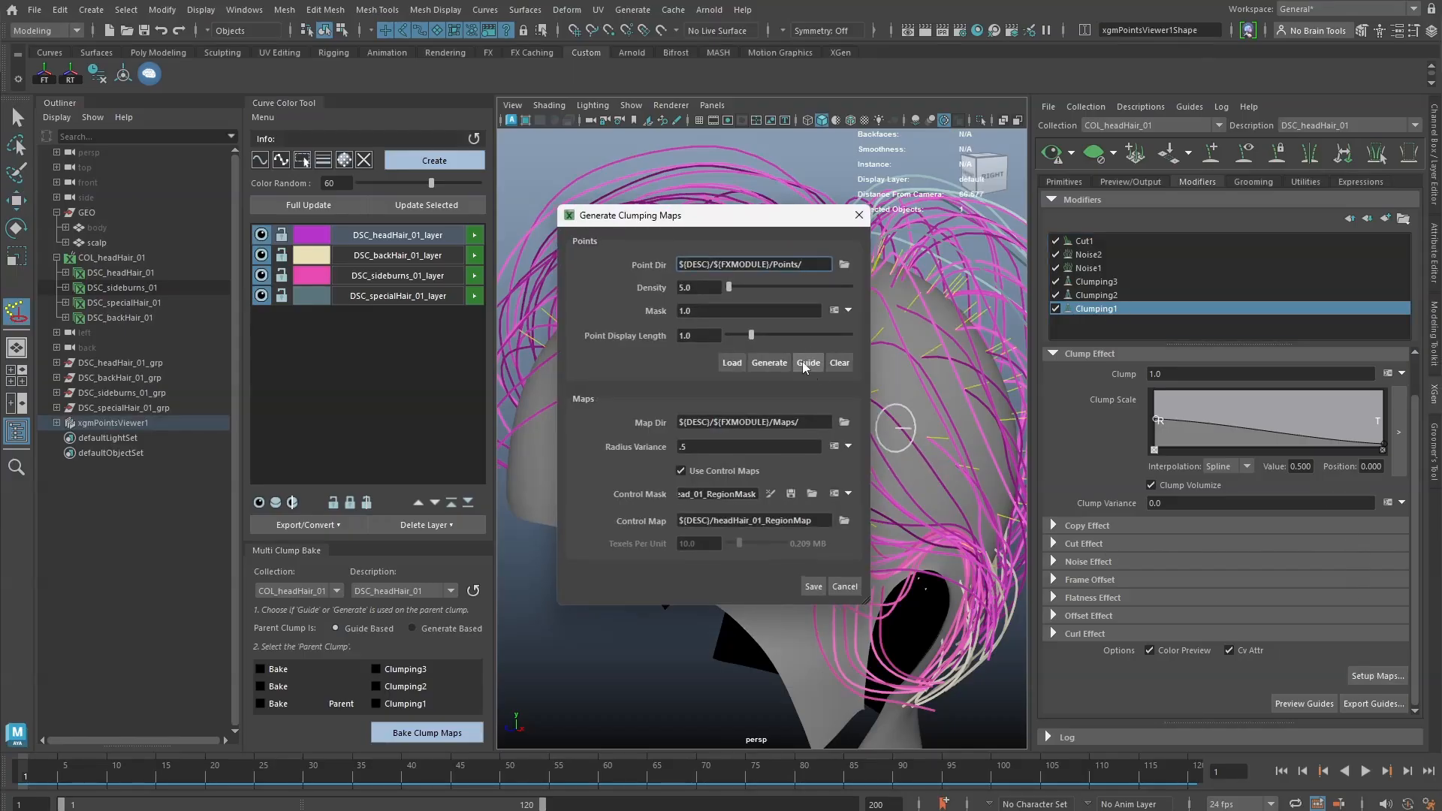
click(808, 363)
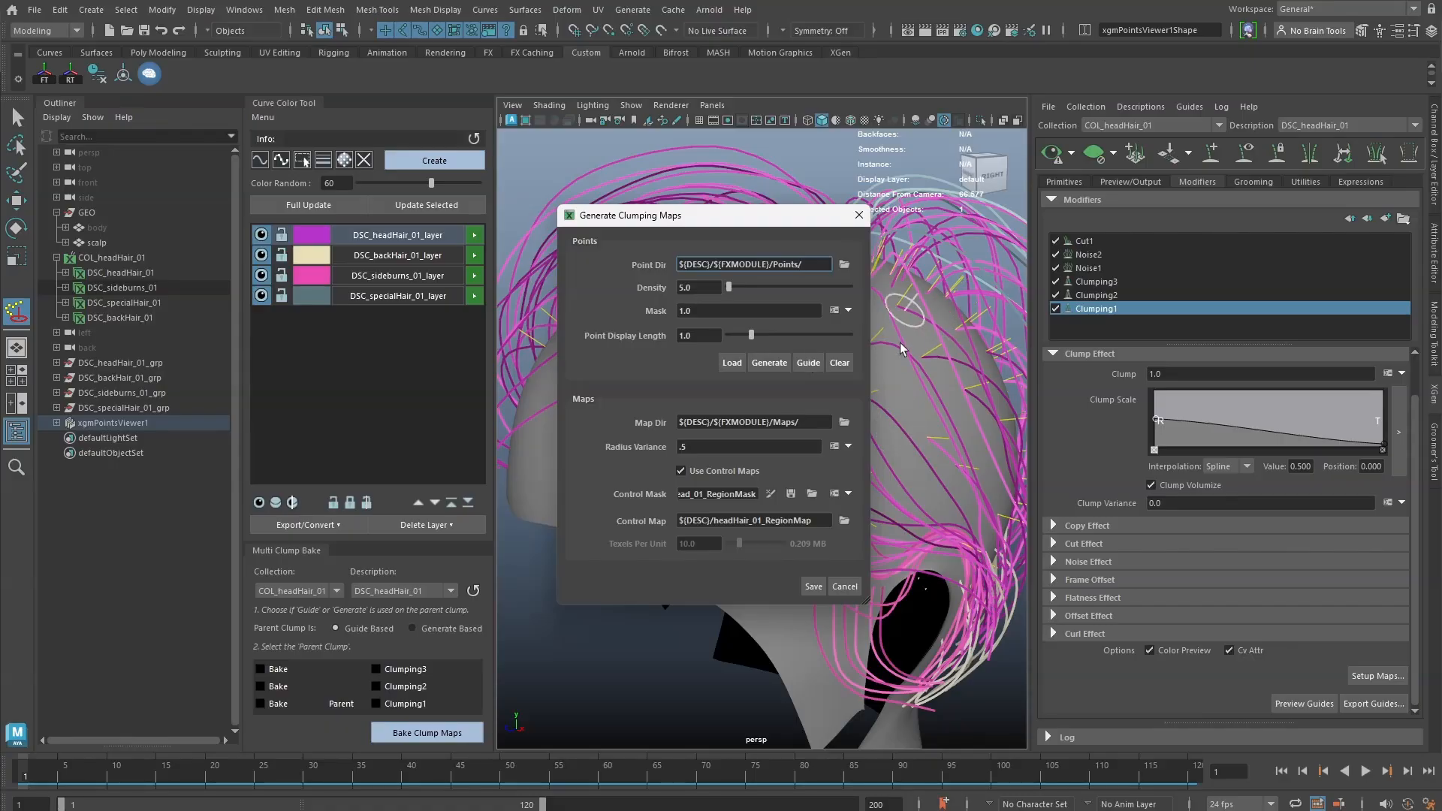
click(858, 215)
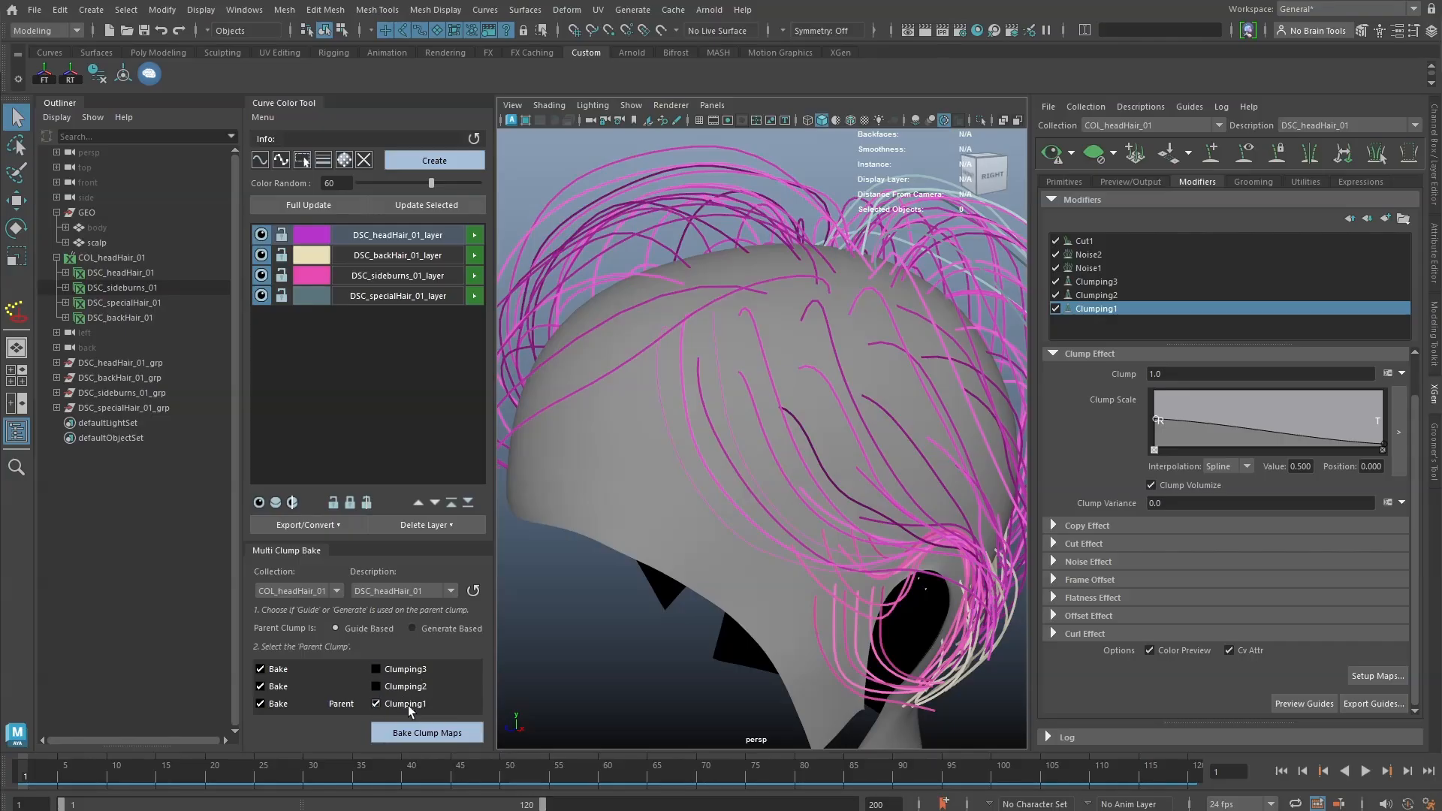
- Bake the guide-based clump maps of Clumping1, Clumping2 and Clumping3 with Clumping1 as the parent clump
click(435, 733)
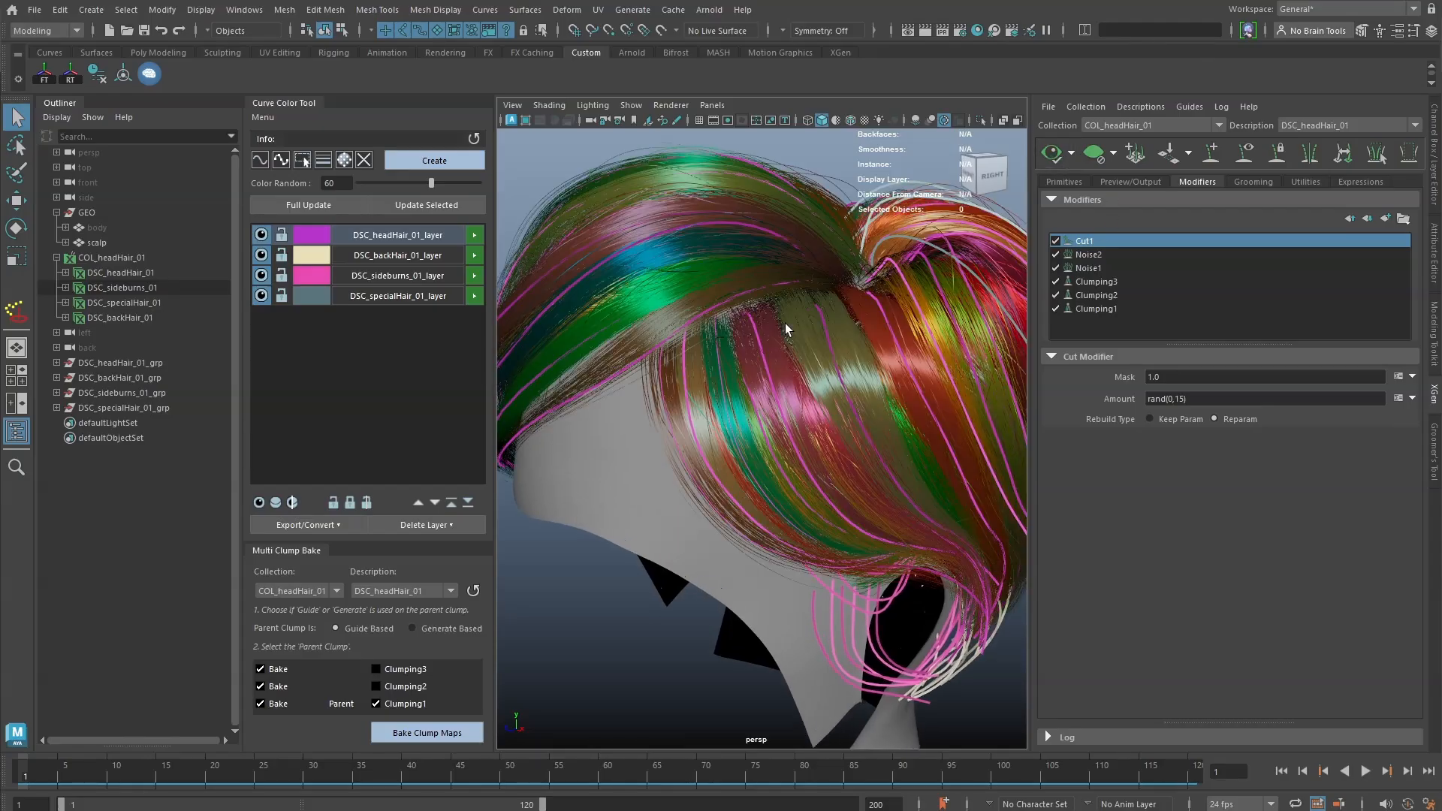
alt+right_drag(715, 349, 753, 335)
alt+drag(753, 335, 703, 249)
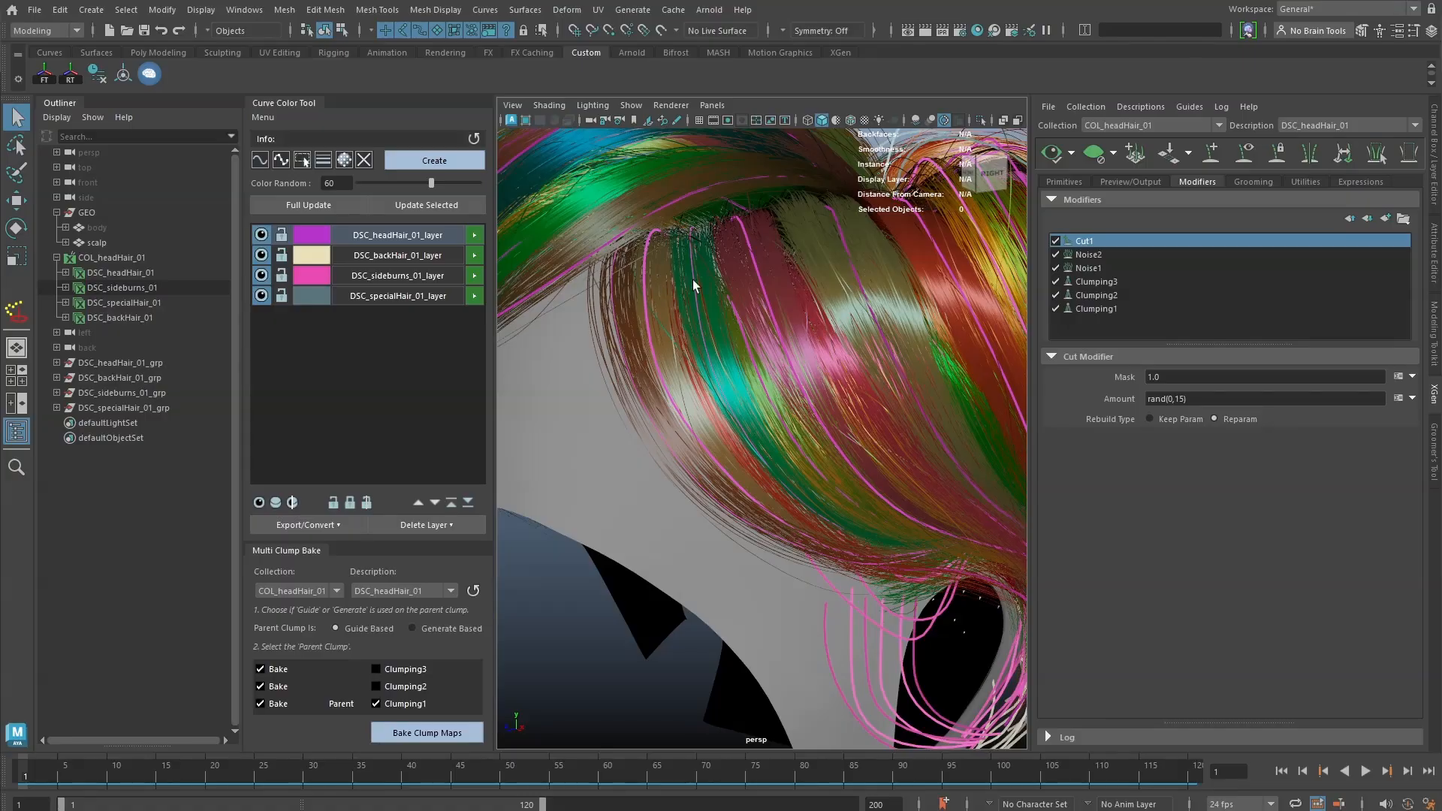
- Clear the hair preview and sculpt the added curve near the front of the side section
click(1086, 159)
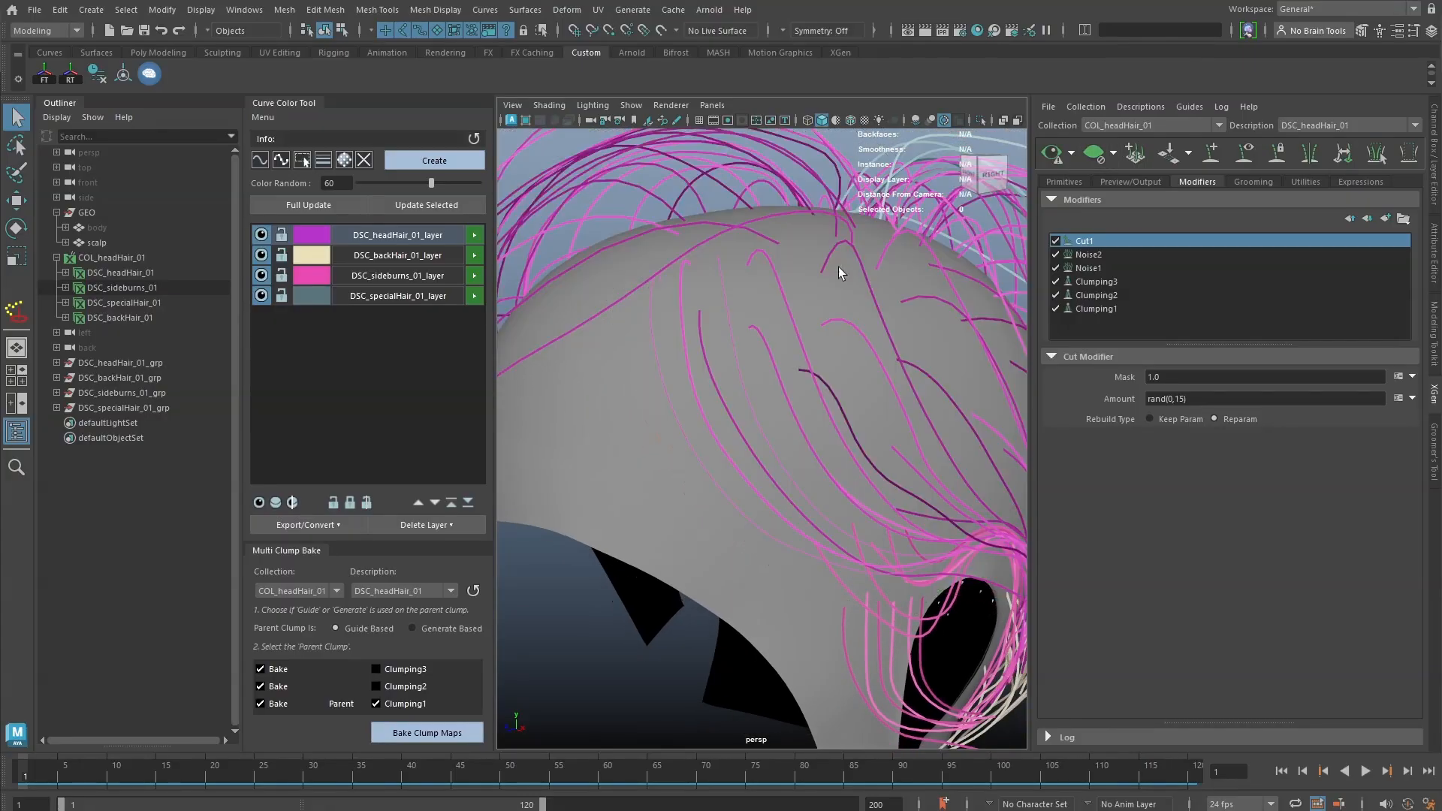
key(w)
click(737, 298)
alt+middle_drag(737, 298, 738, 306)
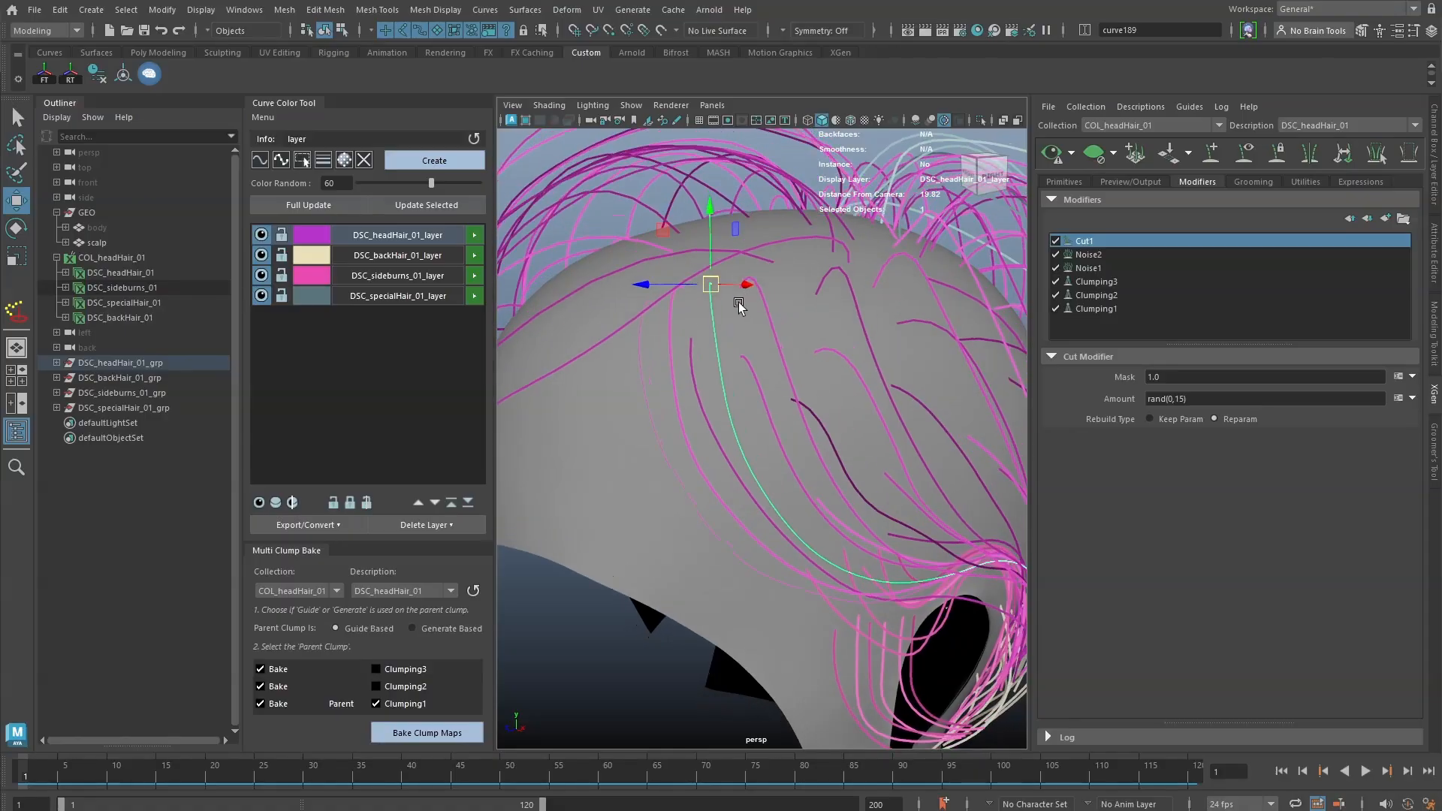
right_drag(739, 307, 747, 265)
alt+drag(740, 309, 731, 318)
drag(703, 304, 734, 336)
- Duplicate the neighbouring side-section curve and sculpt the copy backward into the gap along its whole length
key(w)
click(718, 322)
key(y)
right_drag(733, 336, 738, 294)
drag(739, 299, 756, 302)
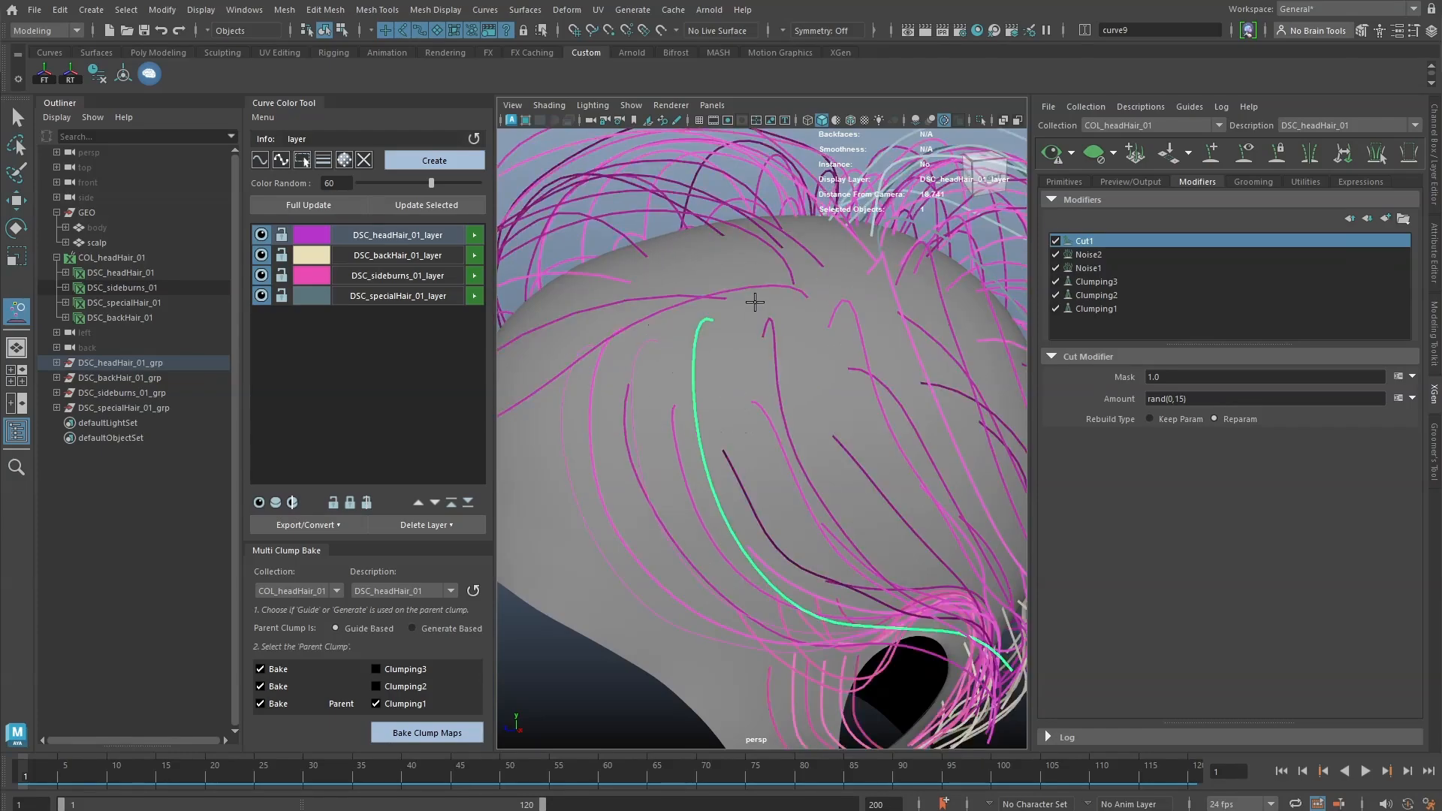
alt+drag(726, 359, 736, 351)
key(w)
right_drag(733, 346, 733, 306)
drag(725, 305, 760, 329)
drag(662, 356, 686, 336)
drag(699, 412, 715, 402)
drag(740, 564, 762, 556)
drag(739, 473, 757, 464)
drag(807, 600, 879, 569)
drag(706, 464, 719, 455)
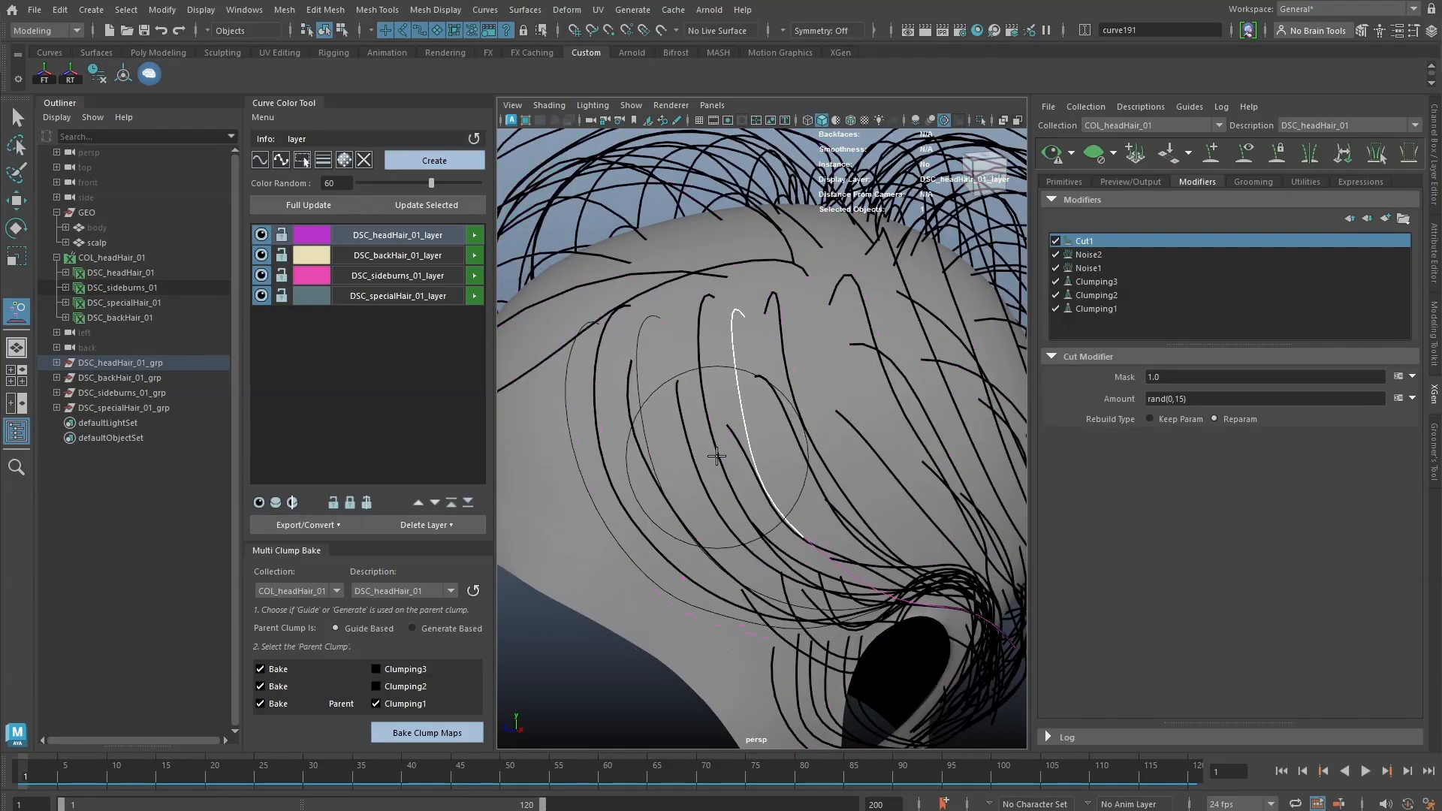
- Select the frontmost side-section curve at the hairline and adjust its shape with the sculpt brush
alt+middle_drag(718, 456, 740, 460)
alt+right_drag(740, 461, 714, 428)
key(w)
click(611, 394)
alt+drag(625, 395, 667, 376)
shift+right_drag(668, 375, 724, 351)
mouse_move(717, 350)
mouse_down()
mouse_move(676, 374)
mouse_move(690, 458)
mouse_move(745, 438)
mouse_up()
key(w)
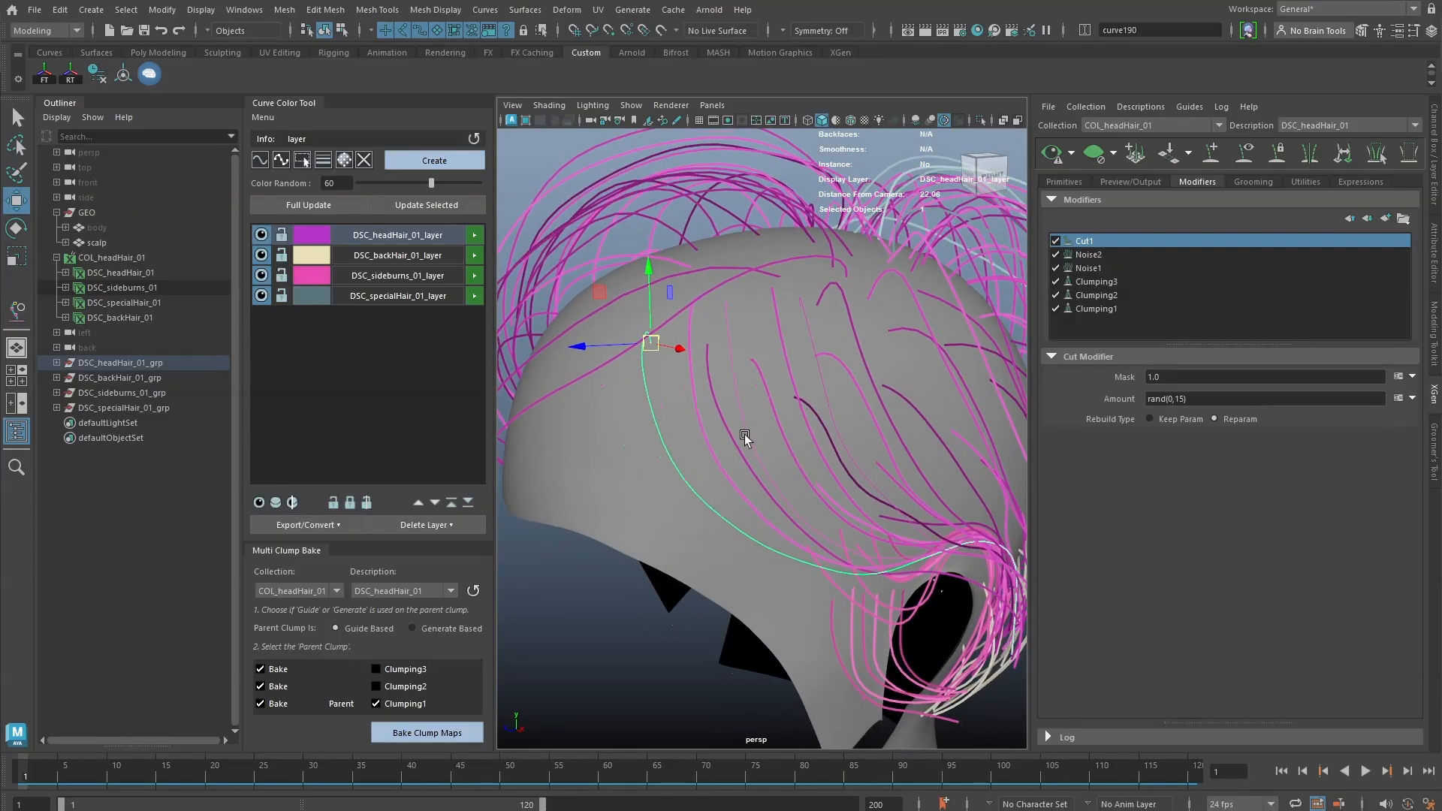
- Convert the DSC_headHair_01_layer curves to XGen guides and re-bake all three clump maps with Clumping1 as parent
click(475, 235)
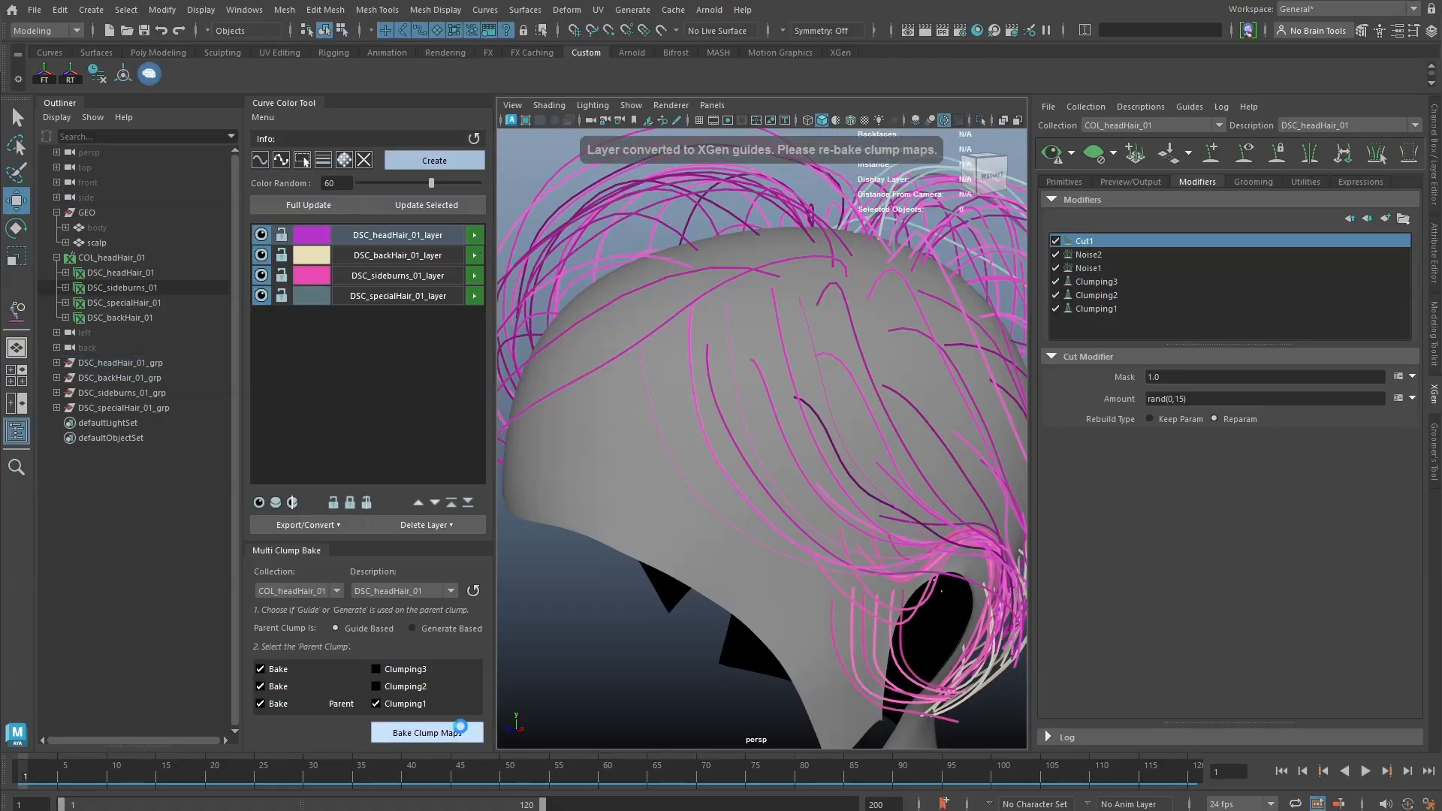
click(462, 732)
alt+drag(714, 345, 857, 375)
- Duplicate a curve of the front fringe and sculpt the copy into the gap between the neighbouring fringe curves
click(859, 383)
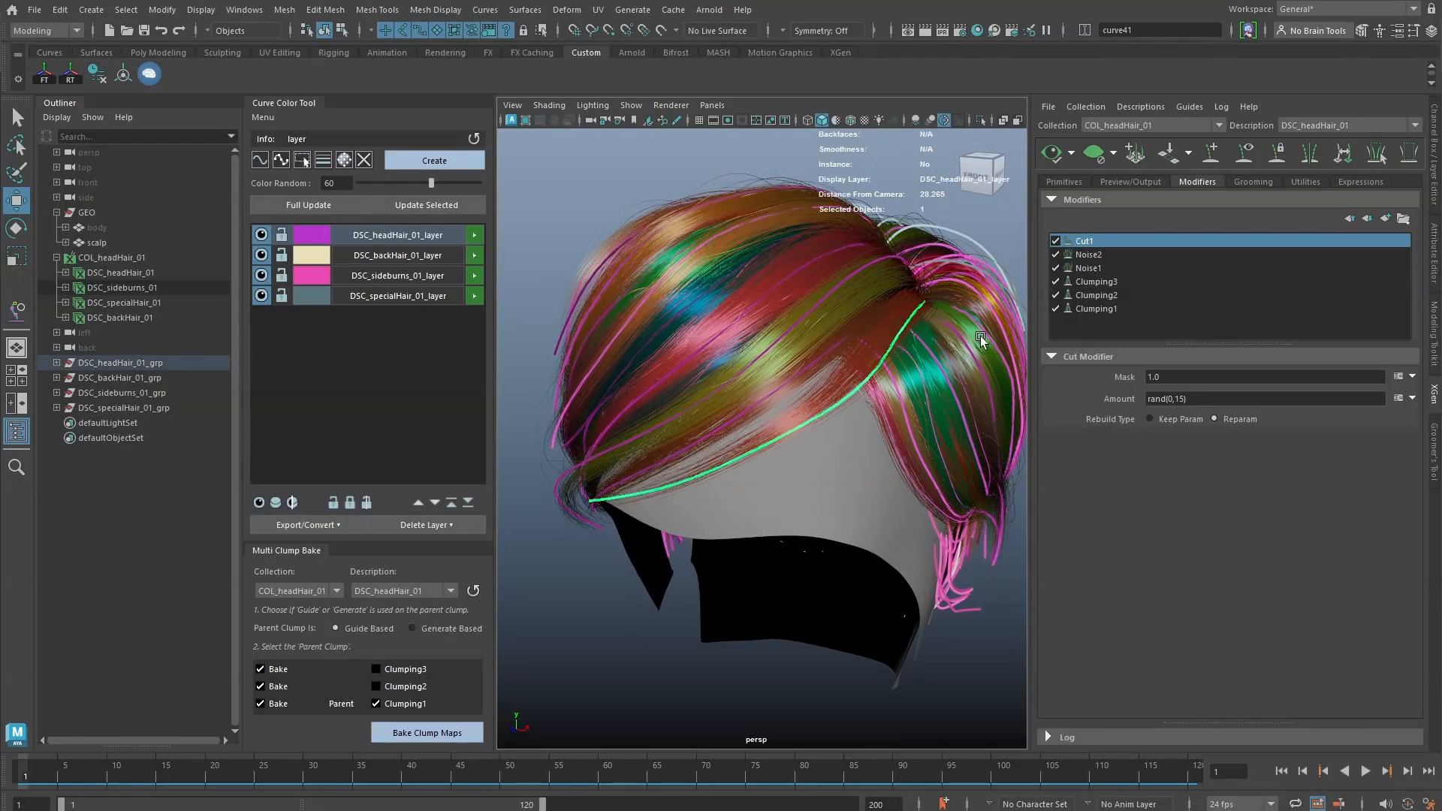
scroll(817, 366, up, 6)
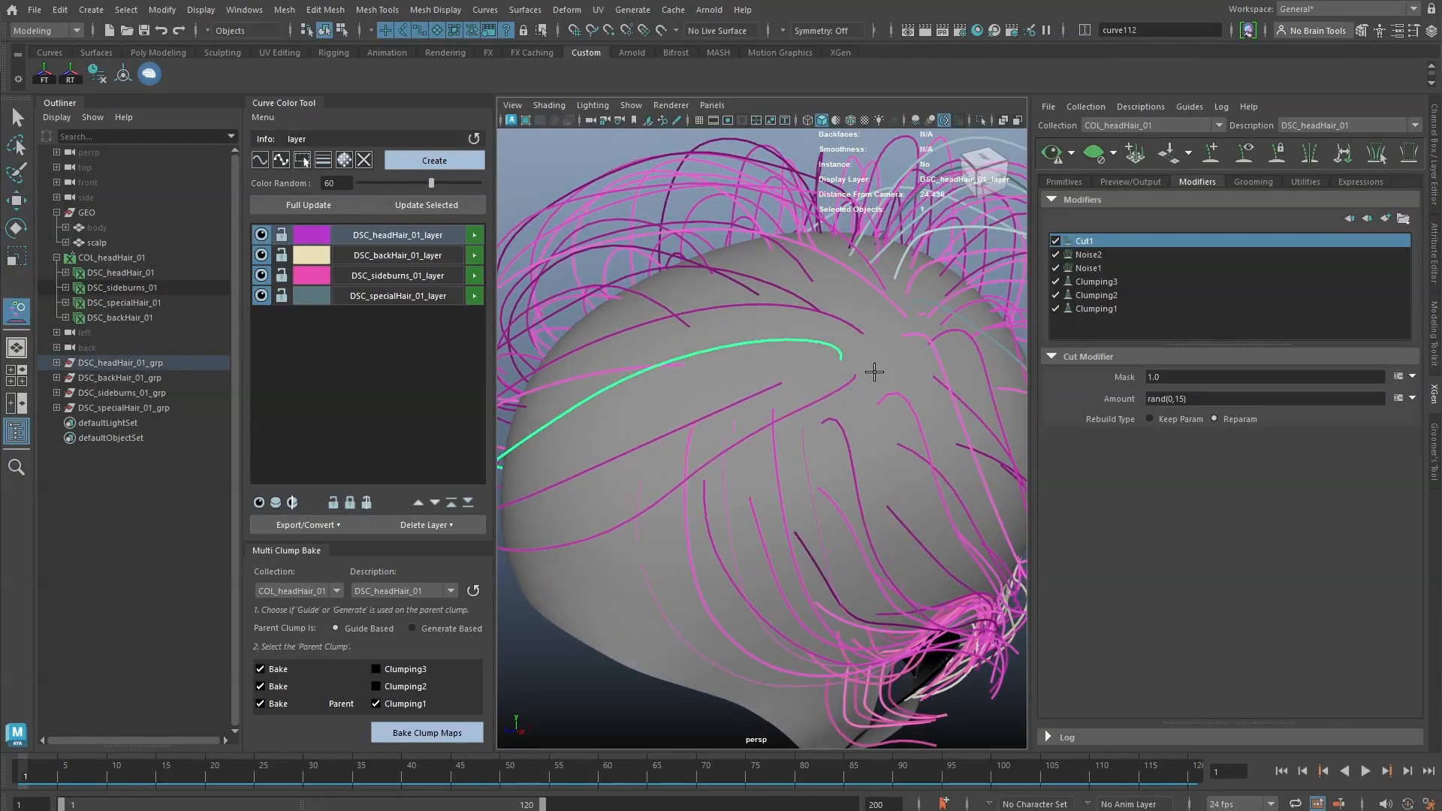
click(841, 383)
key(ctrl+d)
shift+right_drag(872, 361, 873, 324)
drag(871, 388, 875, 364)
alt+drag(786, 409, 798, 493)
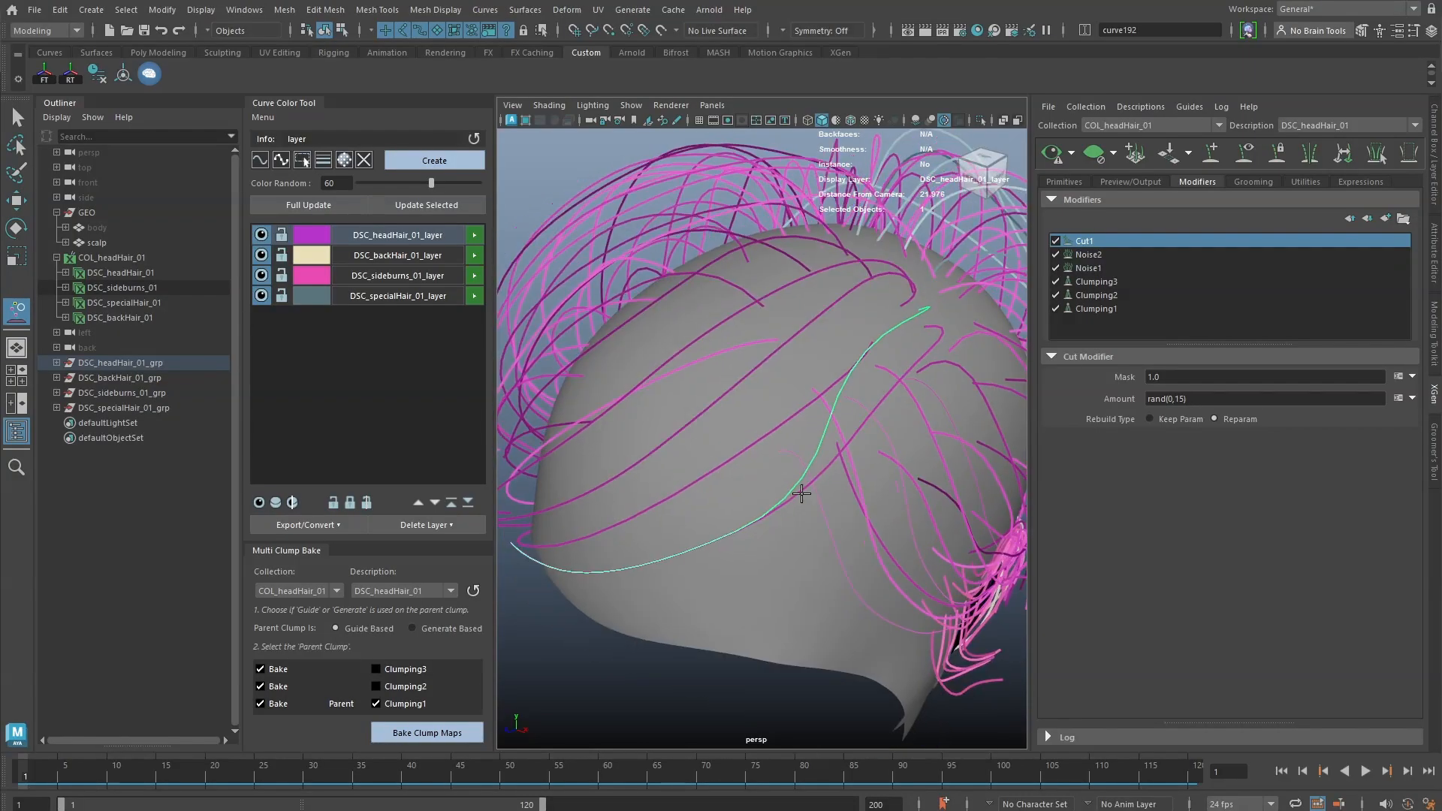
alt+drag(675, 511, 690, 548)
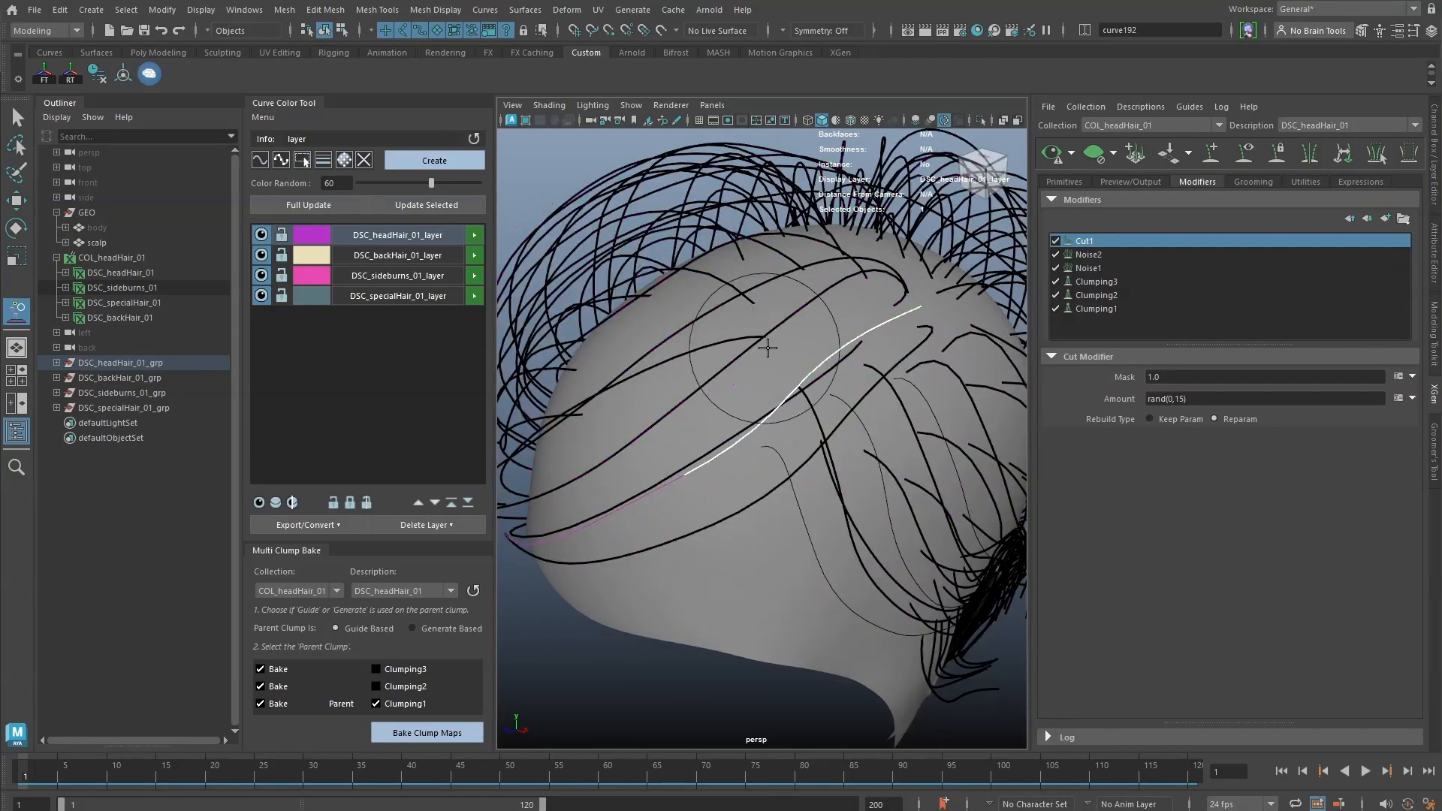
- Duplicate another fringe curve near the parting and sculpt the copy to fill the remaining gap
key(w)
click(903, 371)
mouse_move(858, 360)
alt+mouse_down()
mouse_move(893, 368)
mouse_move(889, 351)
mouse_move(834, 338)
alt+mouse_up()
key(ctrl+d)
key(y)
alt+right_drag(732, 469, 690, 473)
key(w)
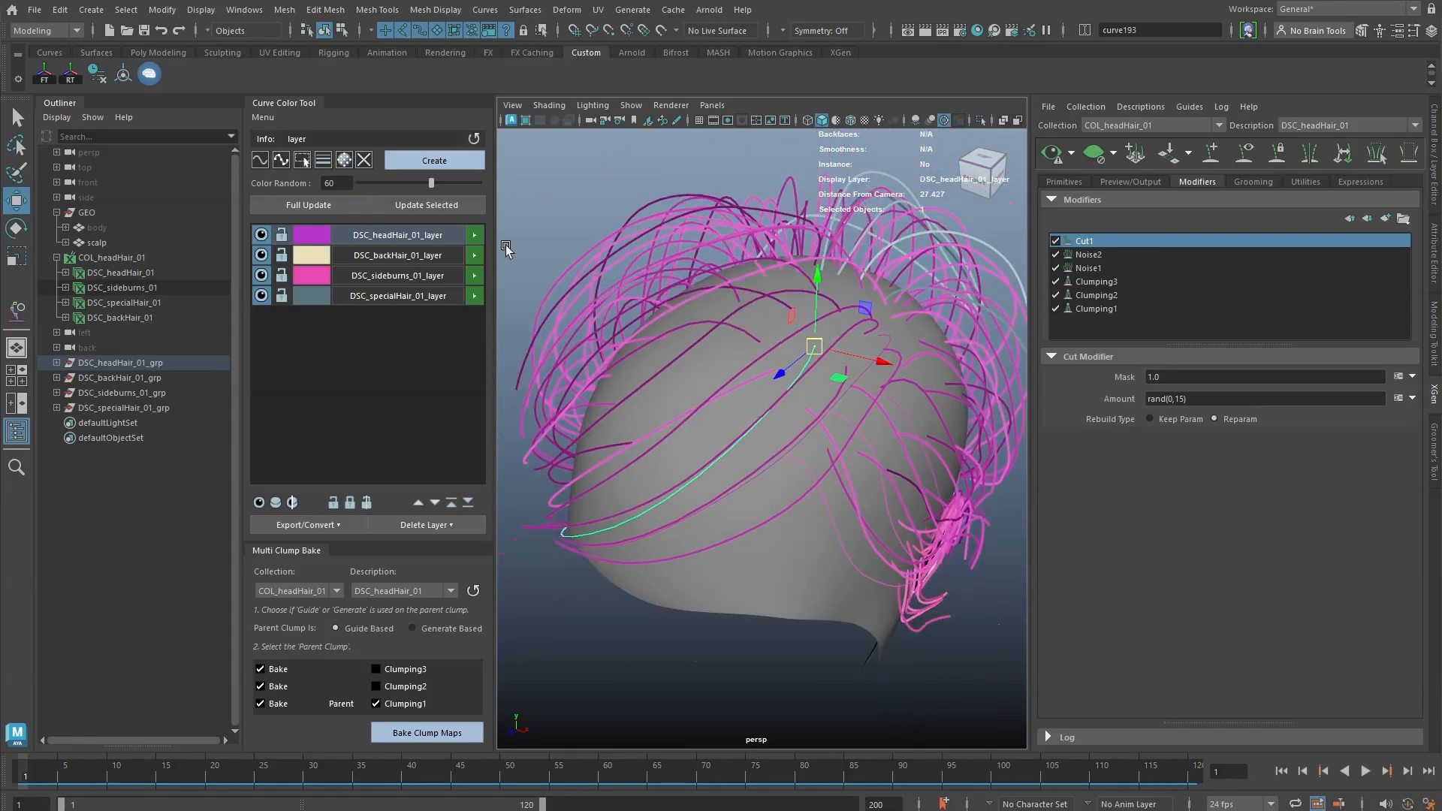
- Reconvert DSC_headHair_01_layer with the added fringe curves to XGen guides and re-bake its clump maps
click(475, 235)
click(453, 732)
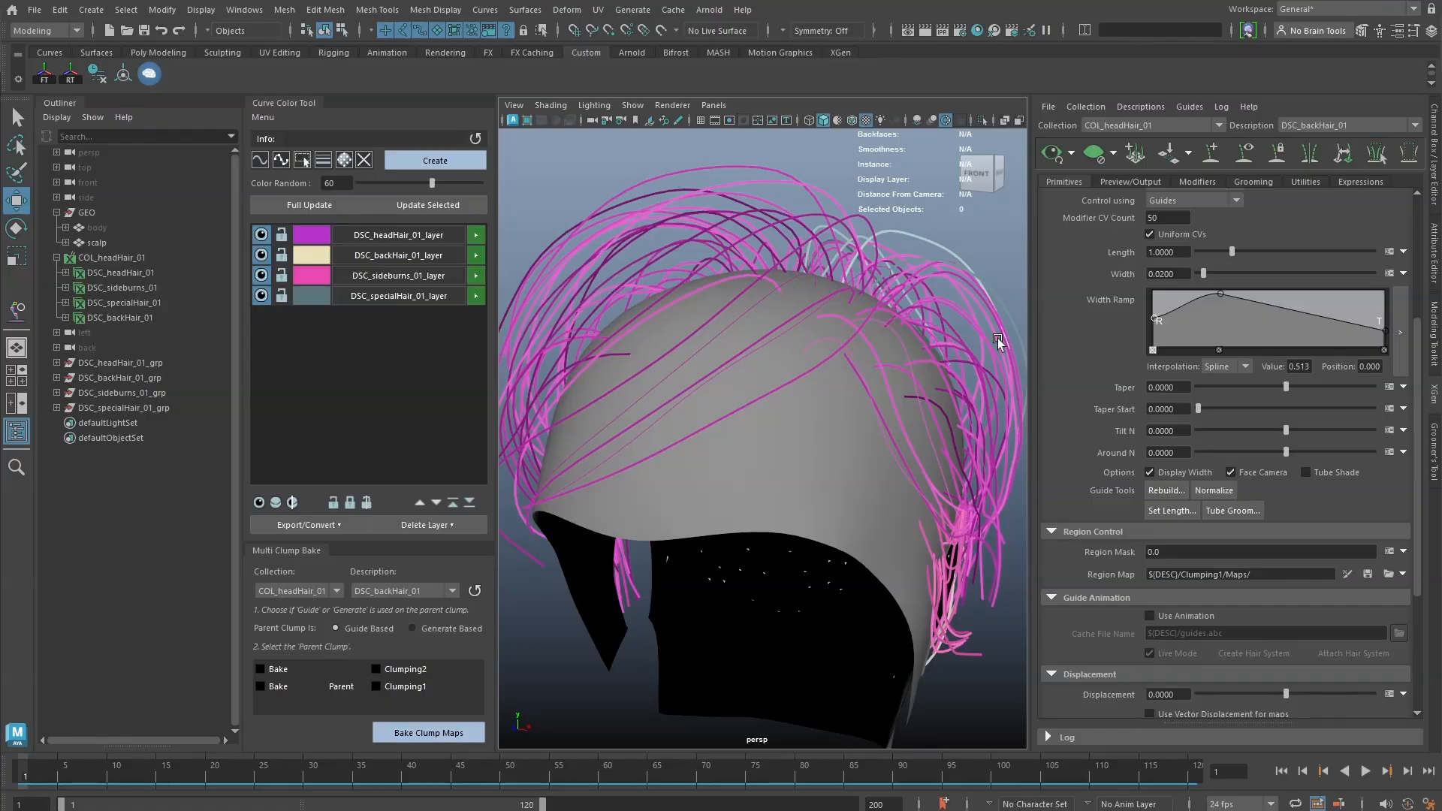
- Open the Groomer's Tool Interactive Curve Tools and draw four short curves on the scalp's front hairline with the Draw tool
click(1434, 443)
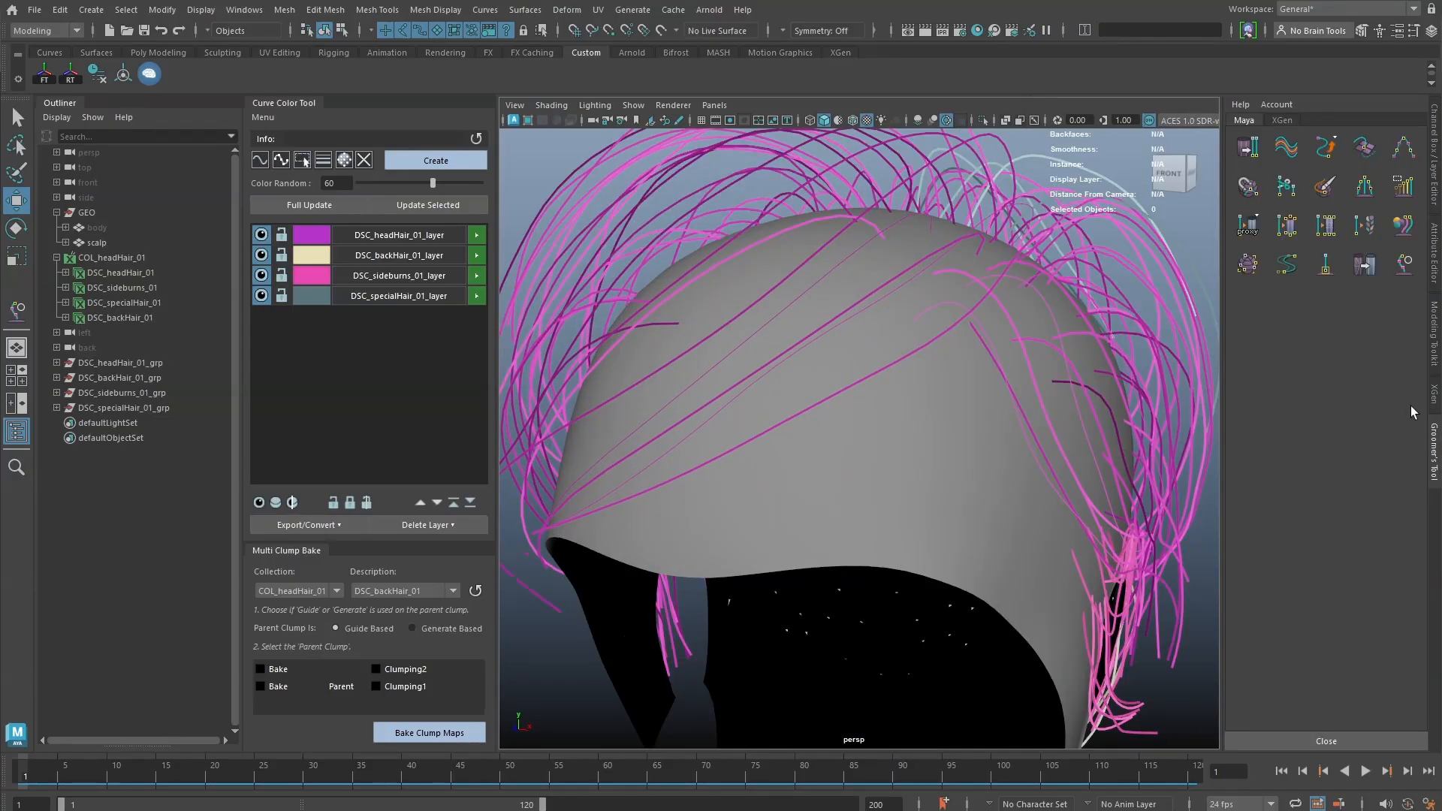
click(1403, 264)
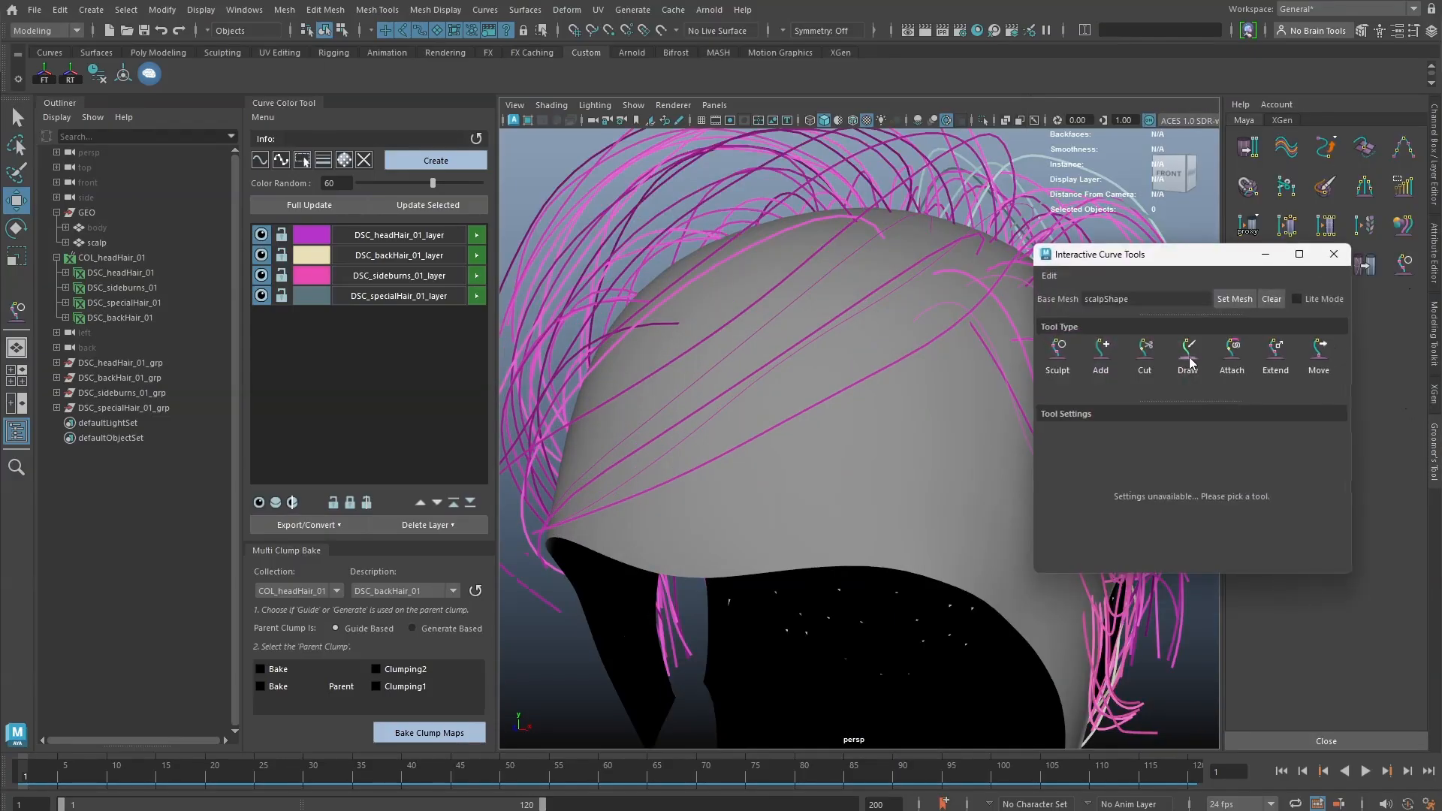
mouse_move(1018, 360)
alt+mouse_down()
mouse_move(659, 334)
mouse_move(595, 372)
alt+mouse_up()
mouse_move(663, 334)
mouse_down()
mouse_move(625, 373)
mouse_move(713, 338)
mouse_move(678, 349)
mouse_move(664, 388)
mouse_up()
mouse_move(735, 344)
mouse_down()
mouse_move(705, 352)
mouse_move(695, 389)
mouse_up()
alt+drag(720, 373, 732, 370)
- Group the four newly drawn curves and rename the group baby_hair
key(w)
shift+click(107, 425)
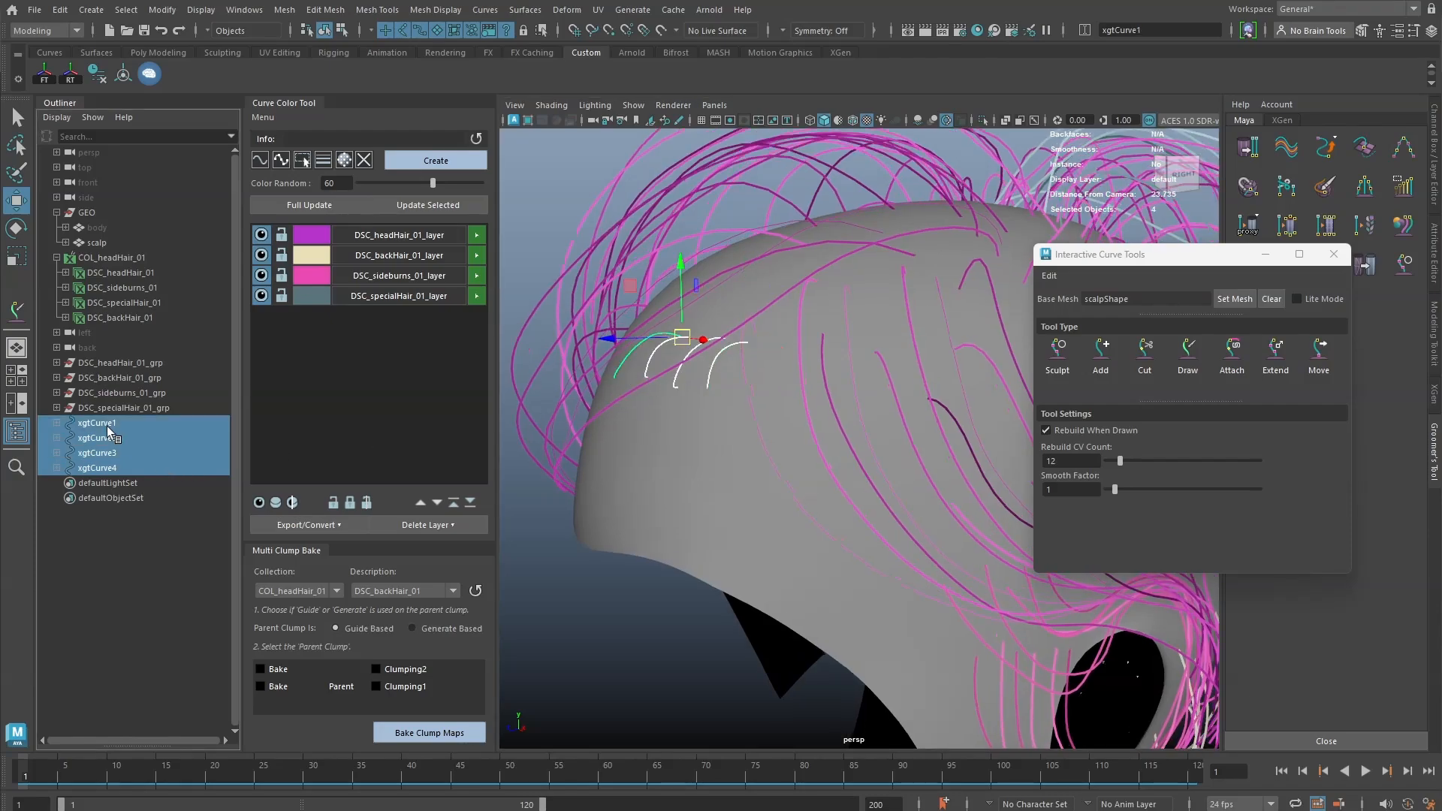
key(ctrl+g)
double_click(110, 422)
text(baby_hair)
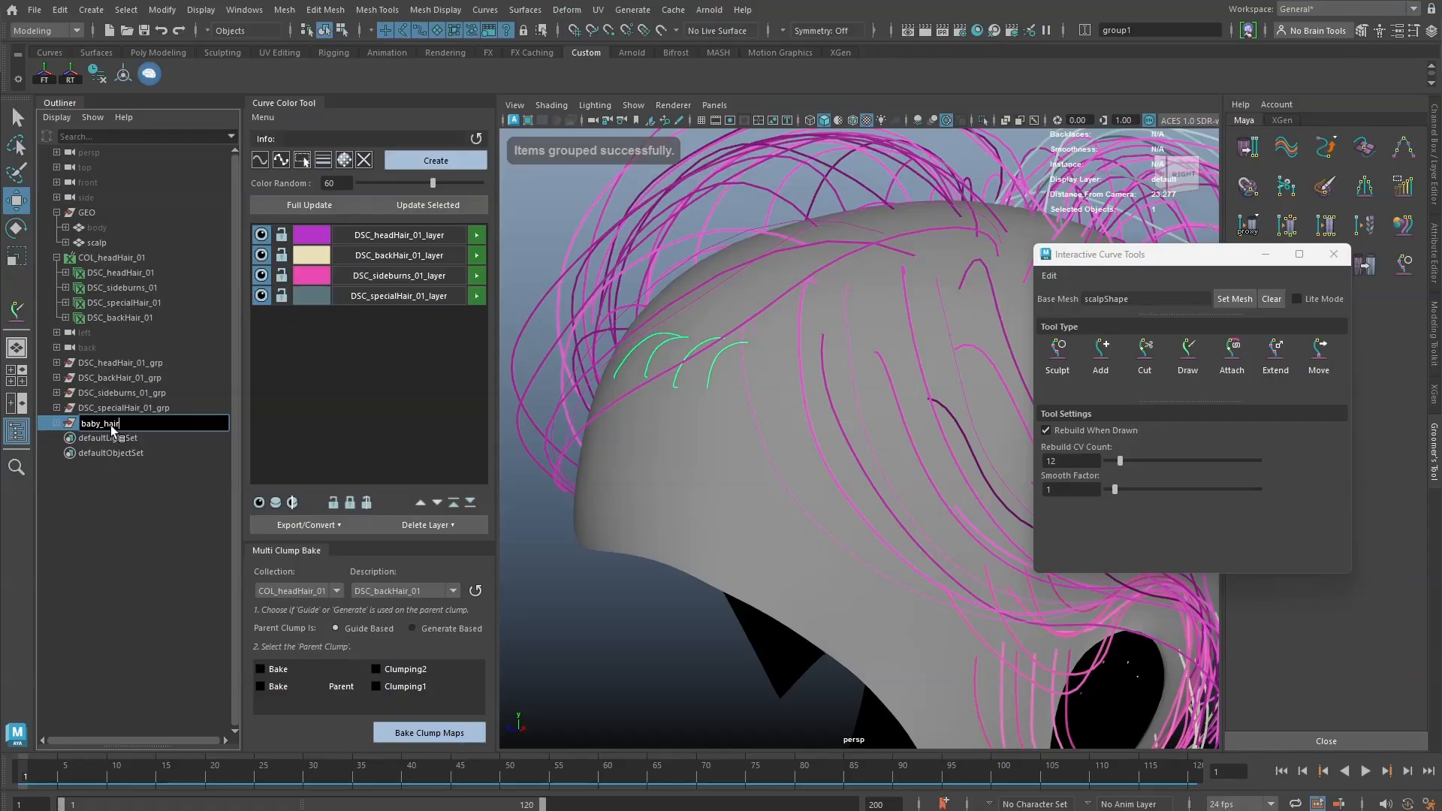
key(Return)
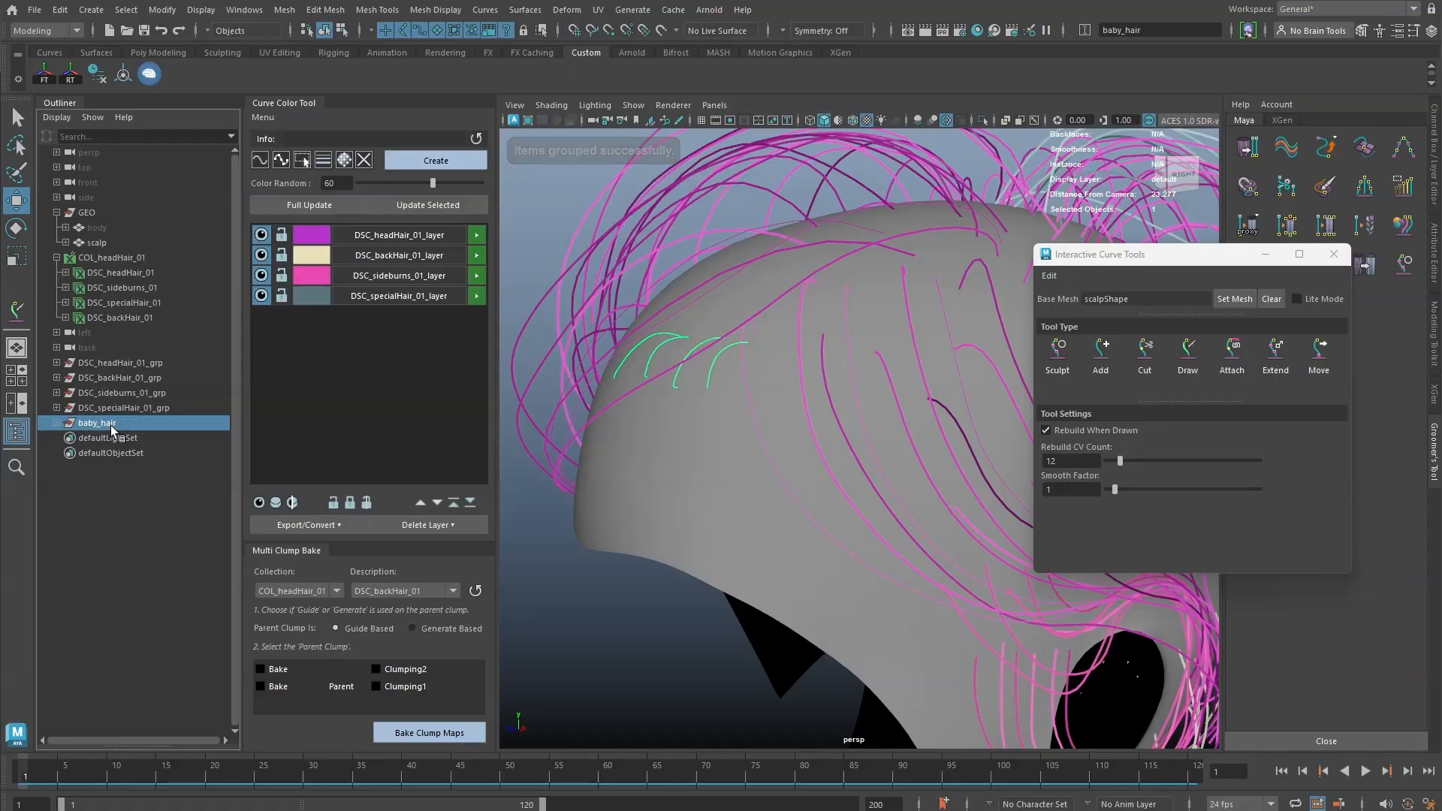
- Select the four curves inside the baby_hair group and create a new curve colour layer from them
alt+drag(627, 349, 702, 344)
click(57, 422)
click(105, 438)
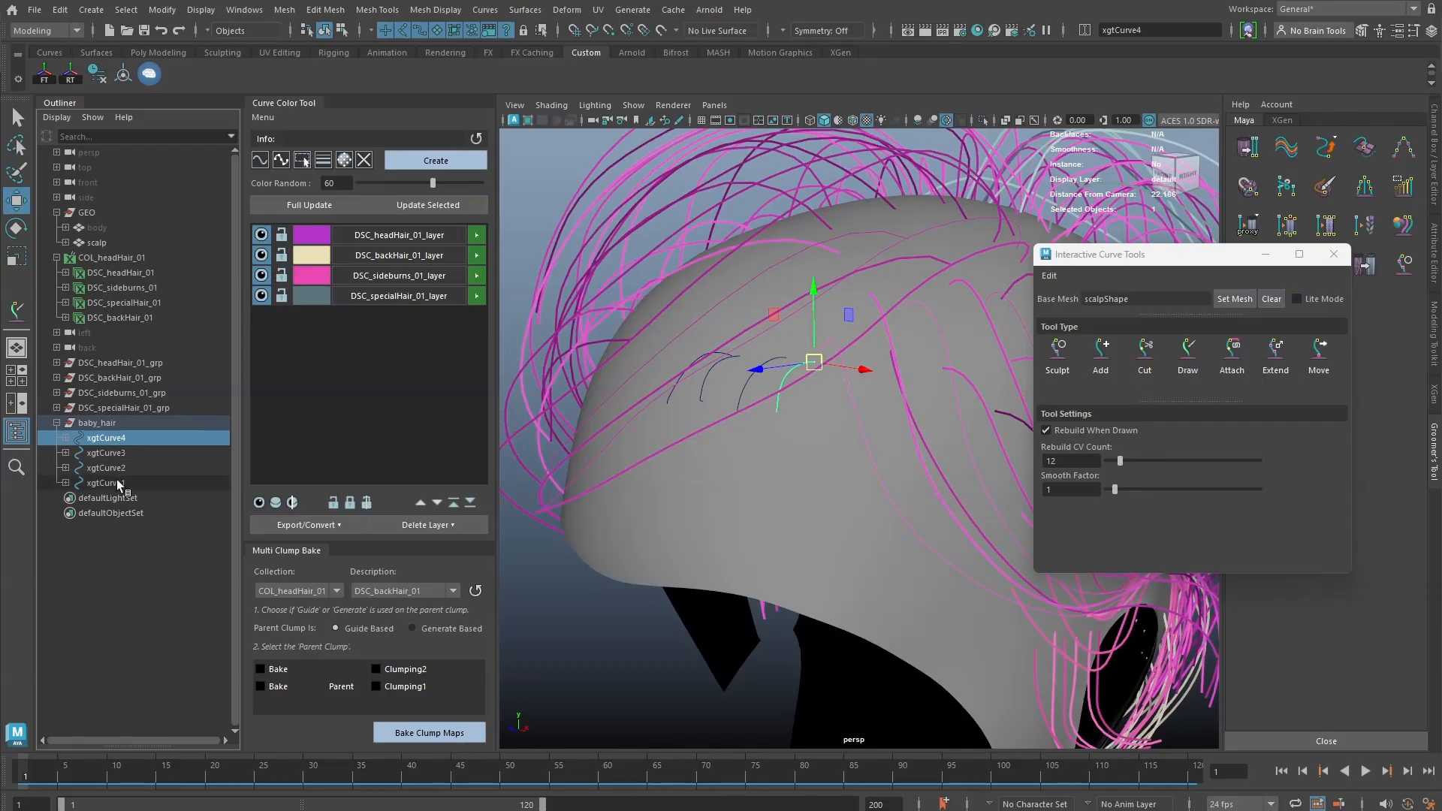
shift+click(106, 483)
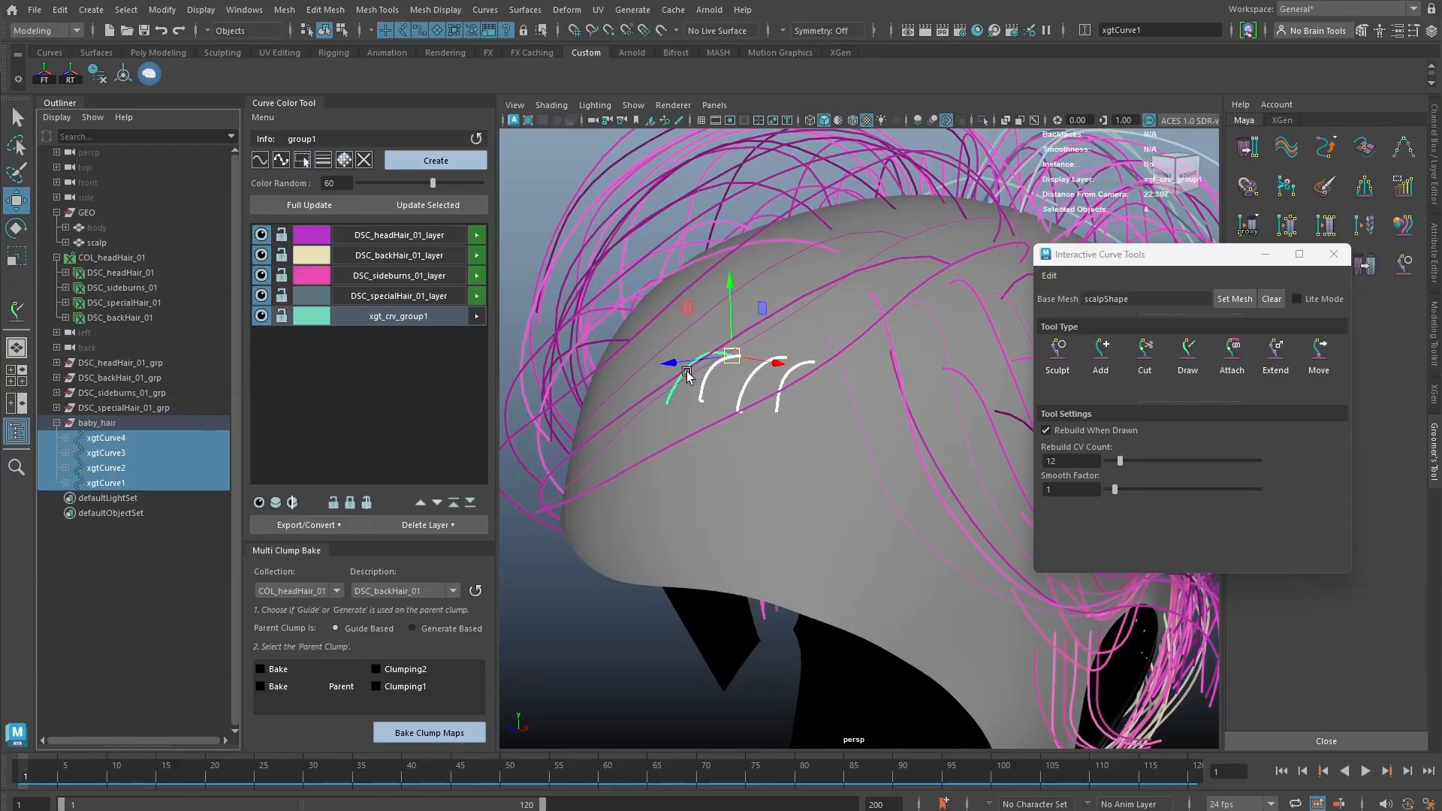
alt+drag(683, 369, 716, 369)
mouse_move(738, 412)
middle_down()
mouse_move(766, 409)
mouse_move(661, 389)
mouse_move(725, 432)
middle_up()
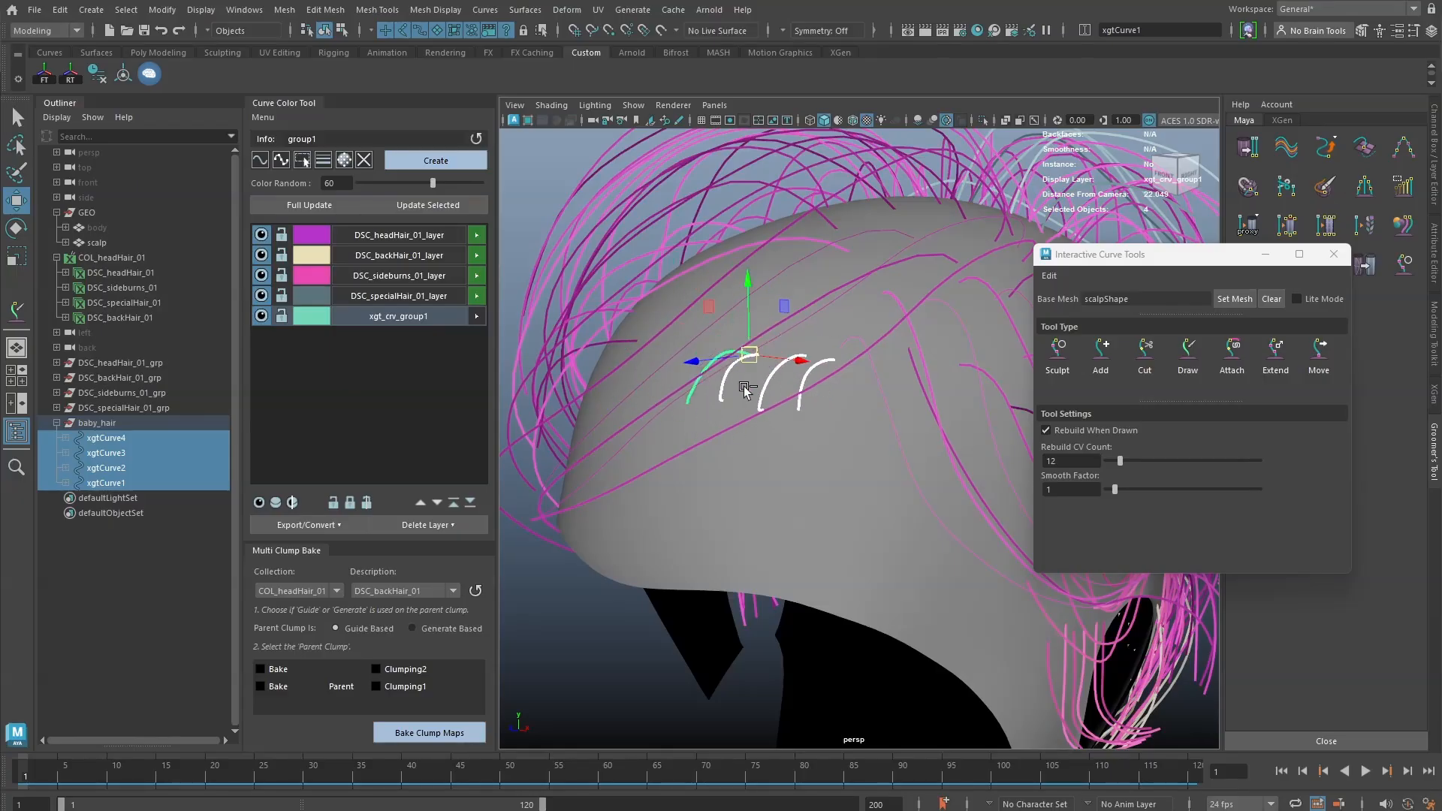
- Select all curves of the xgt_crv_group1 layer and try different curve display widths, including 2 and 1 (Maya Default)
right_drag(732, 386, 766, 365)
key(F8)
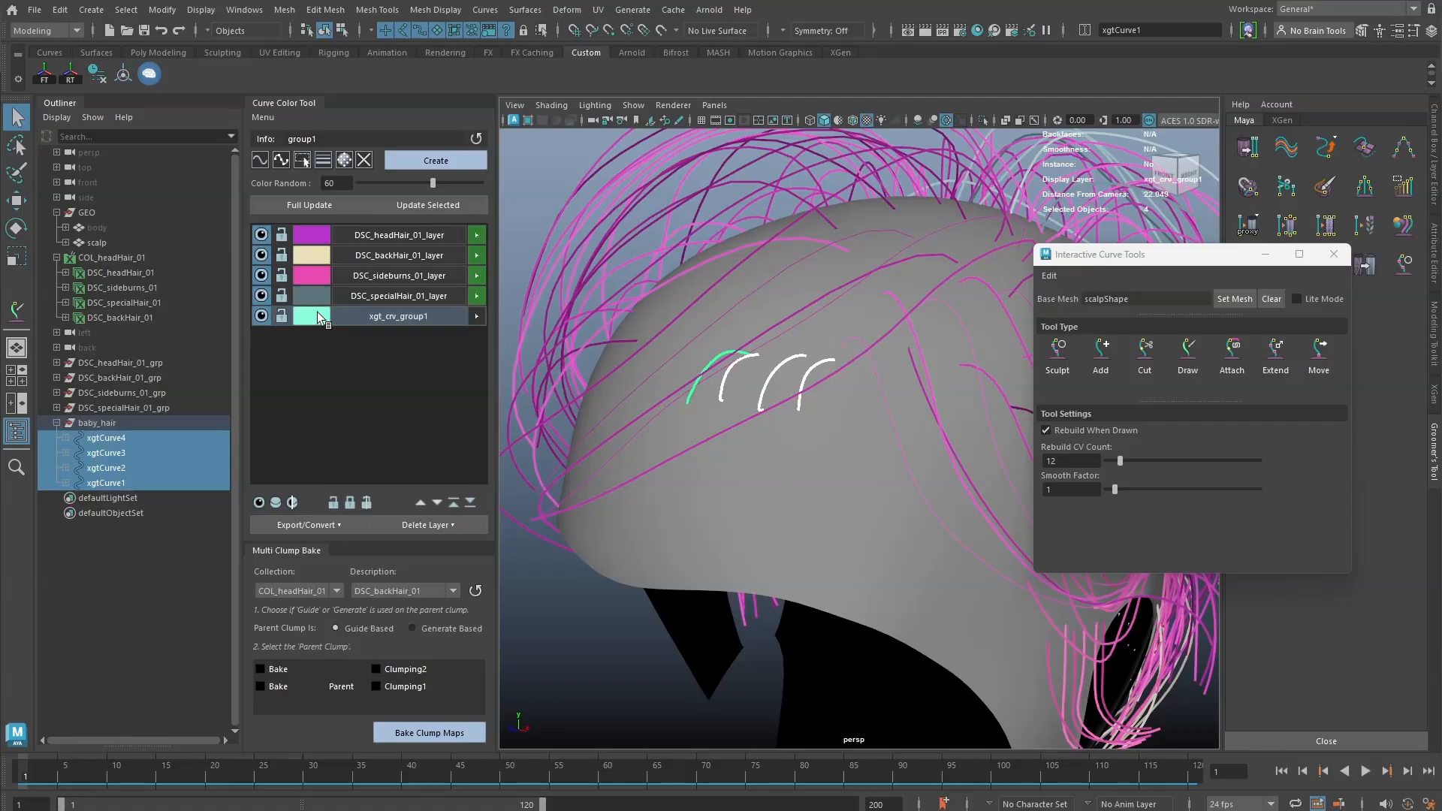
click(671, 326)
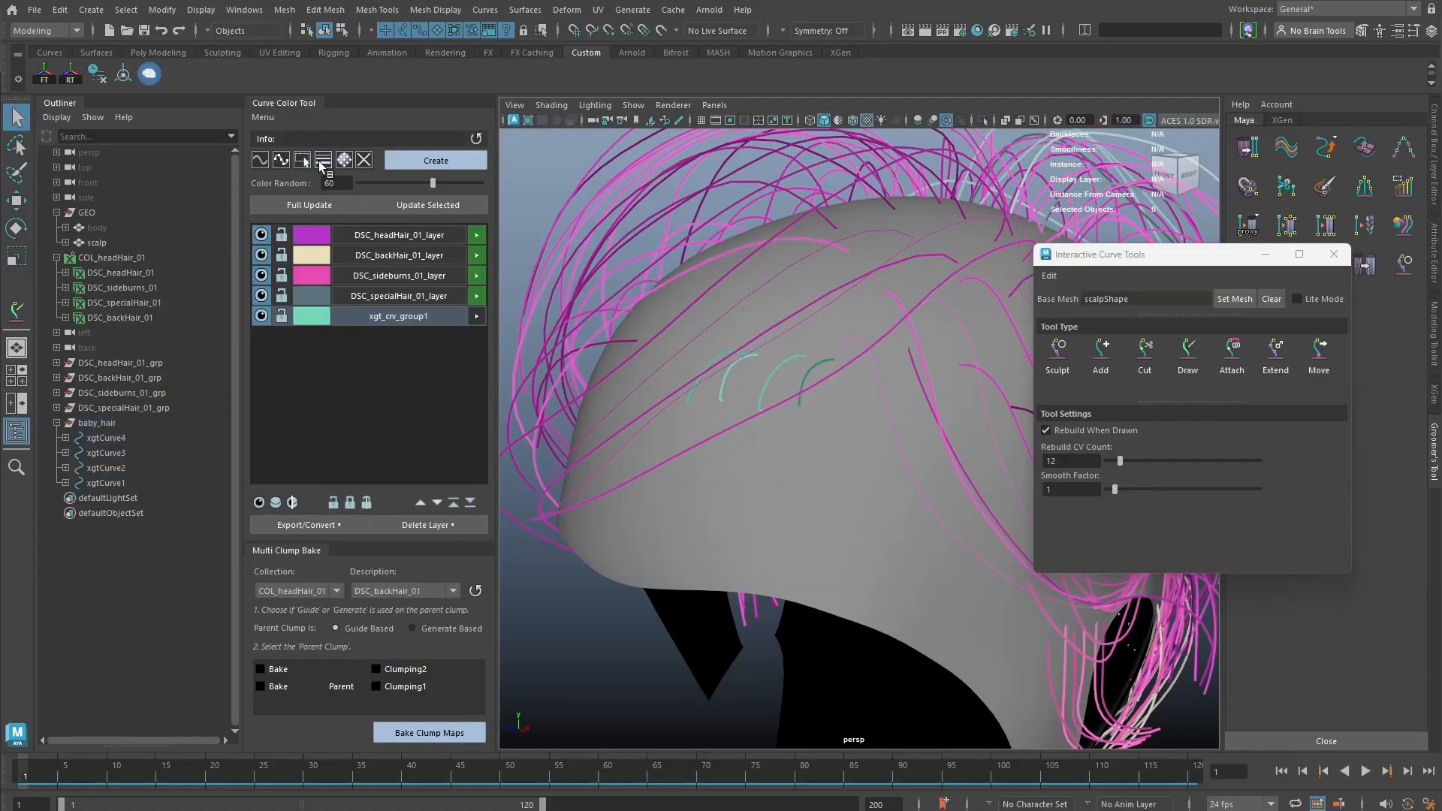
click(398, 316)
click(323, 160)
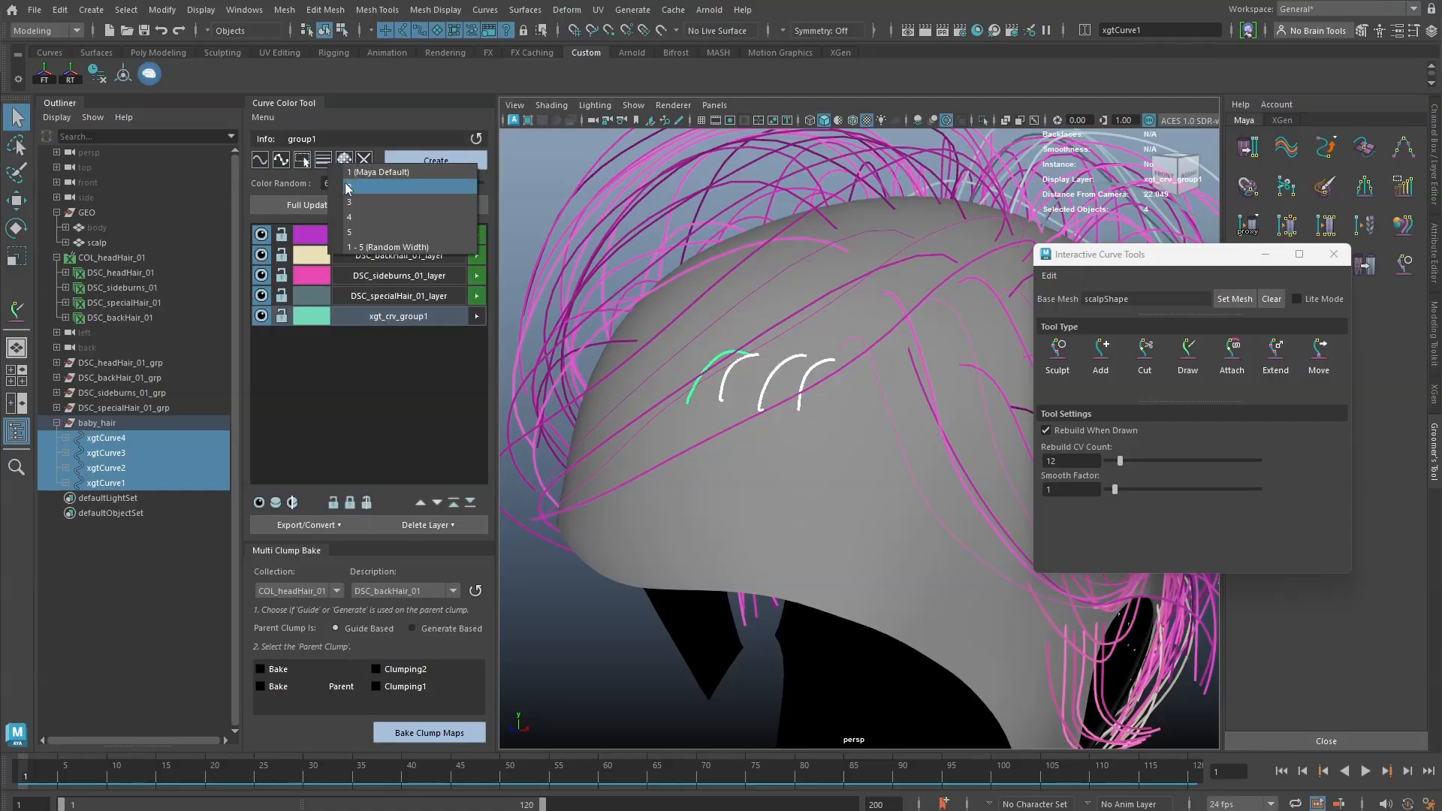
click(348, 187)
click(323, 160)
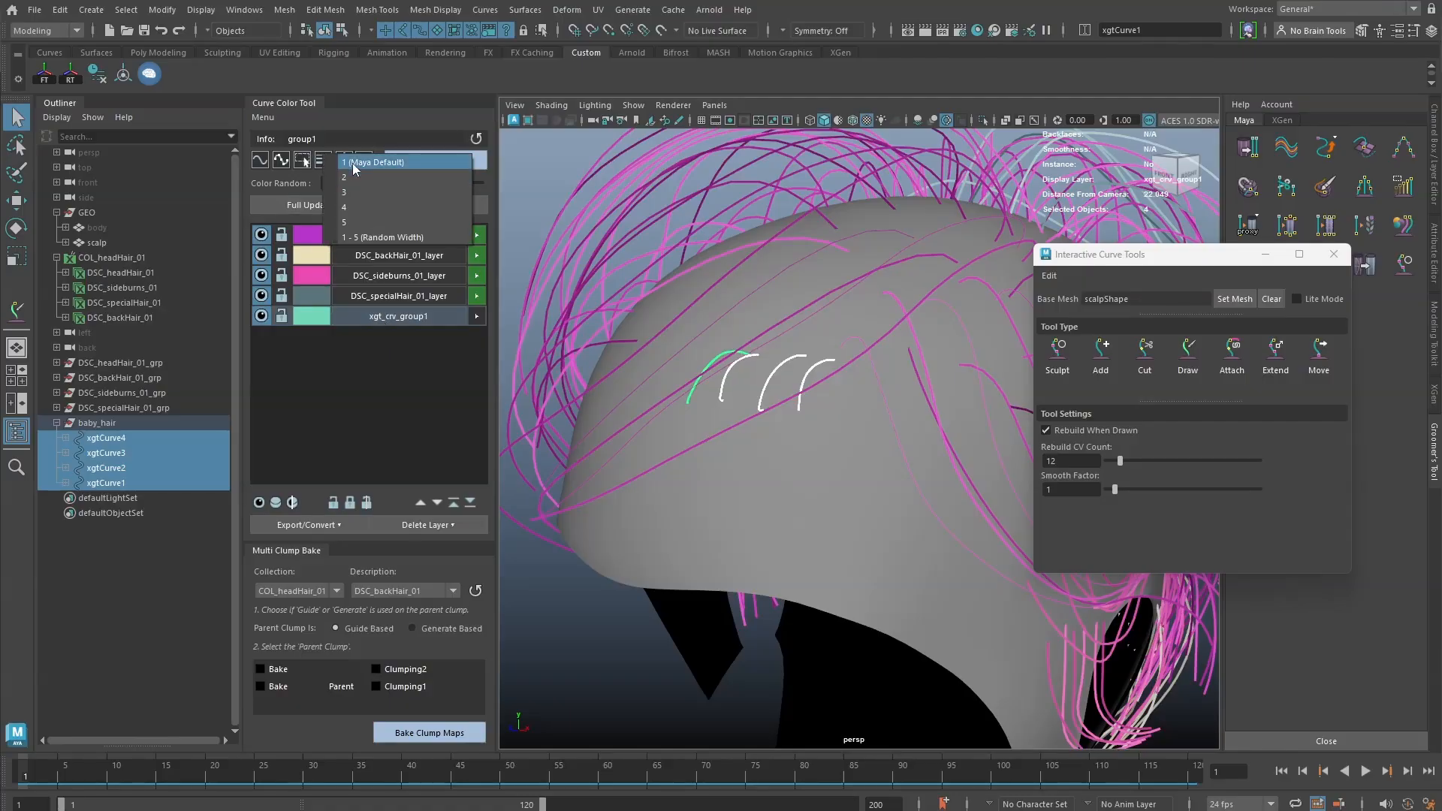
click(353, 164)
click(327, 161)
click(359, 196)
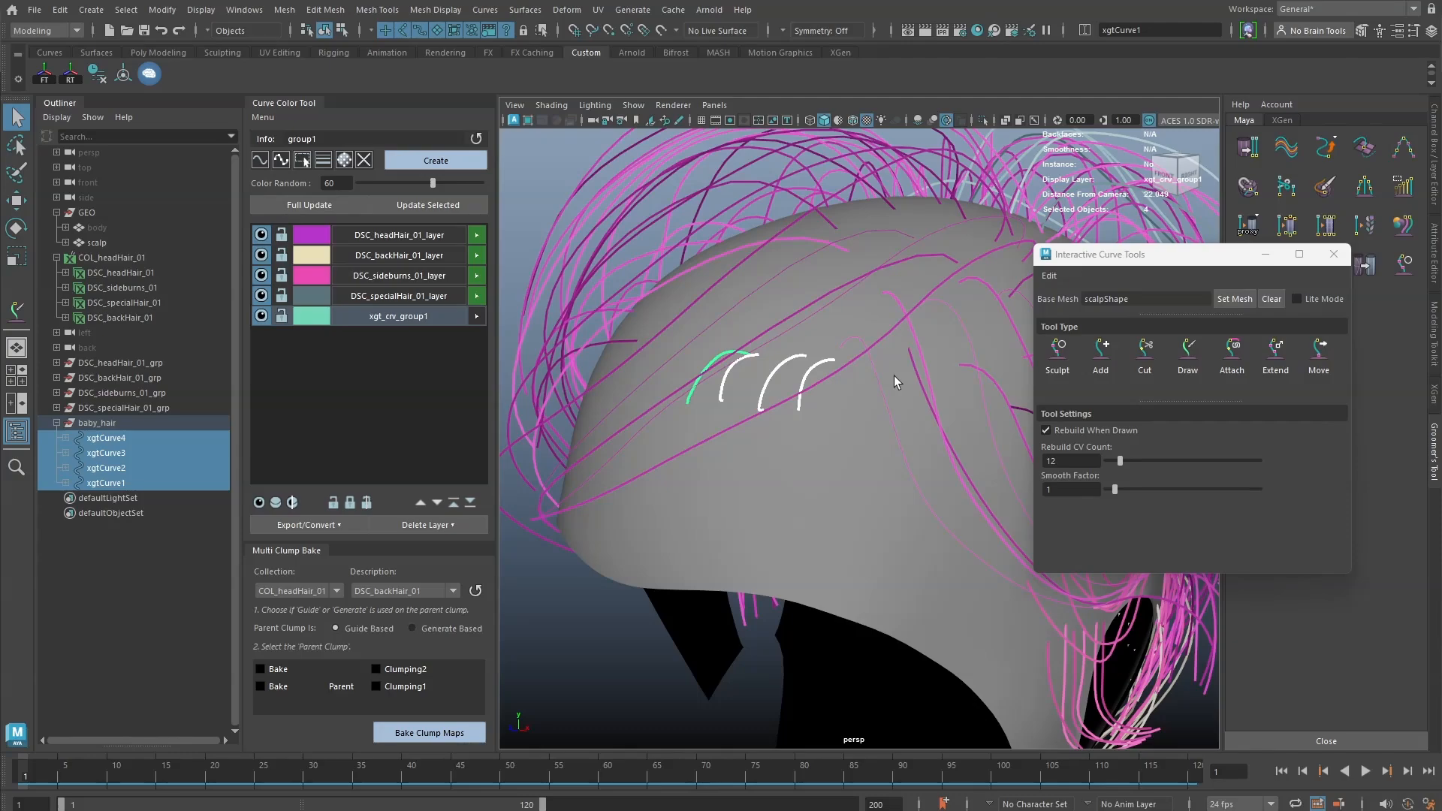
alt+drag(893, 383, 931, 384)
alt+drag(931, 384, 948, 385)
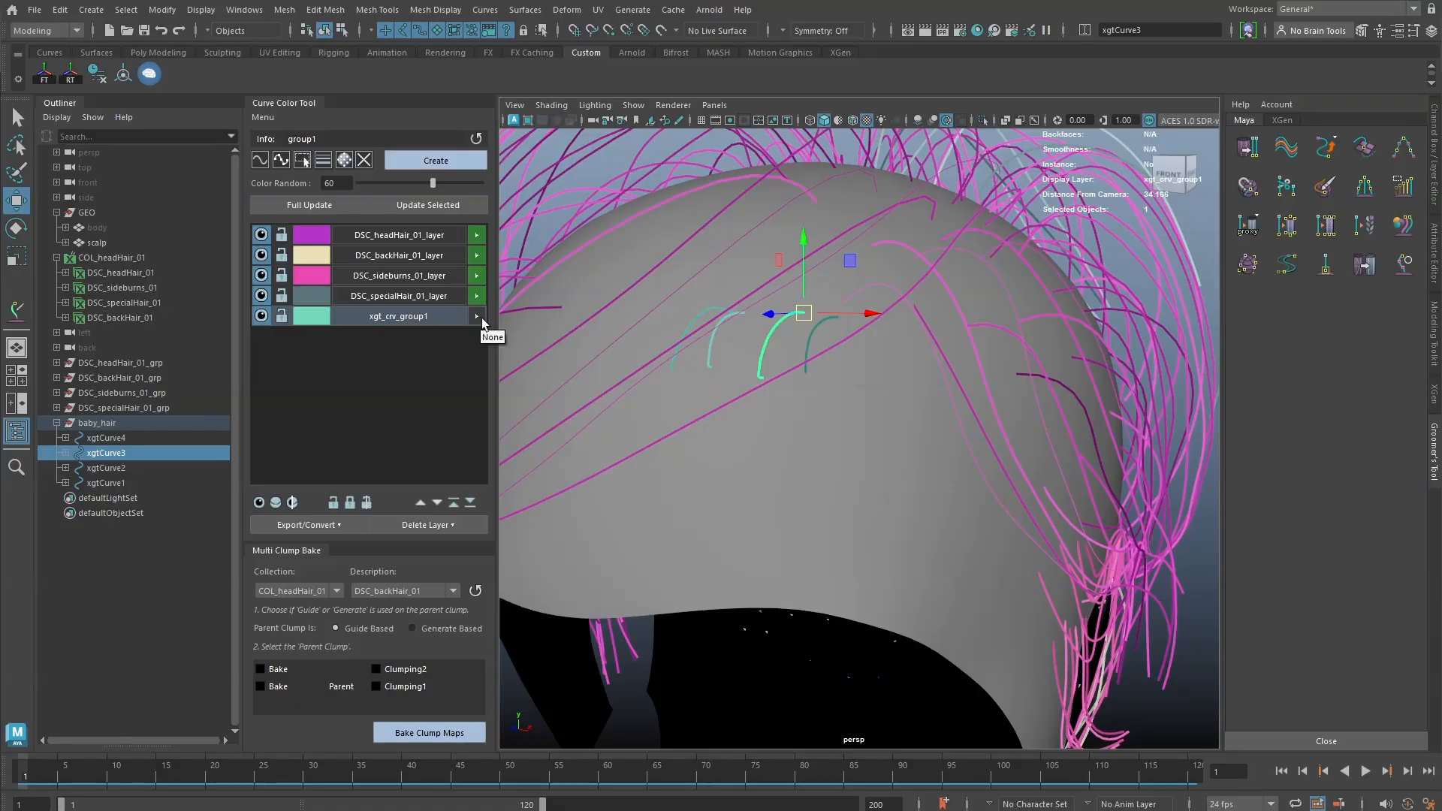
right_click(439, 313)
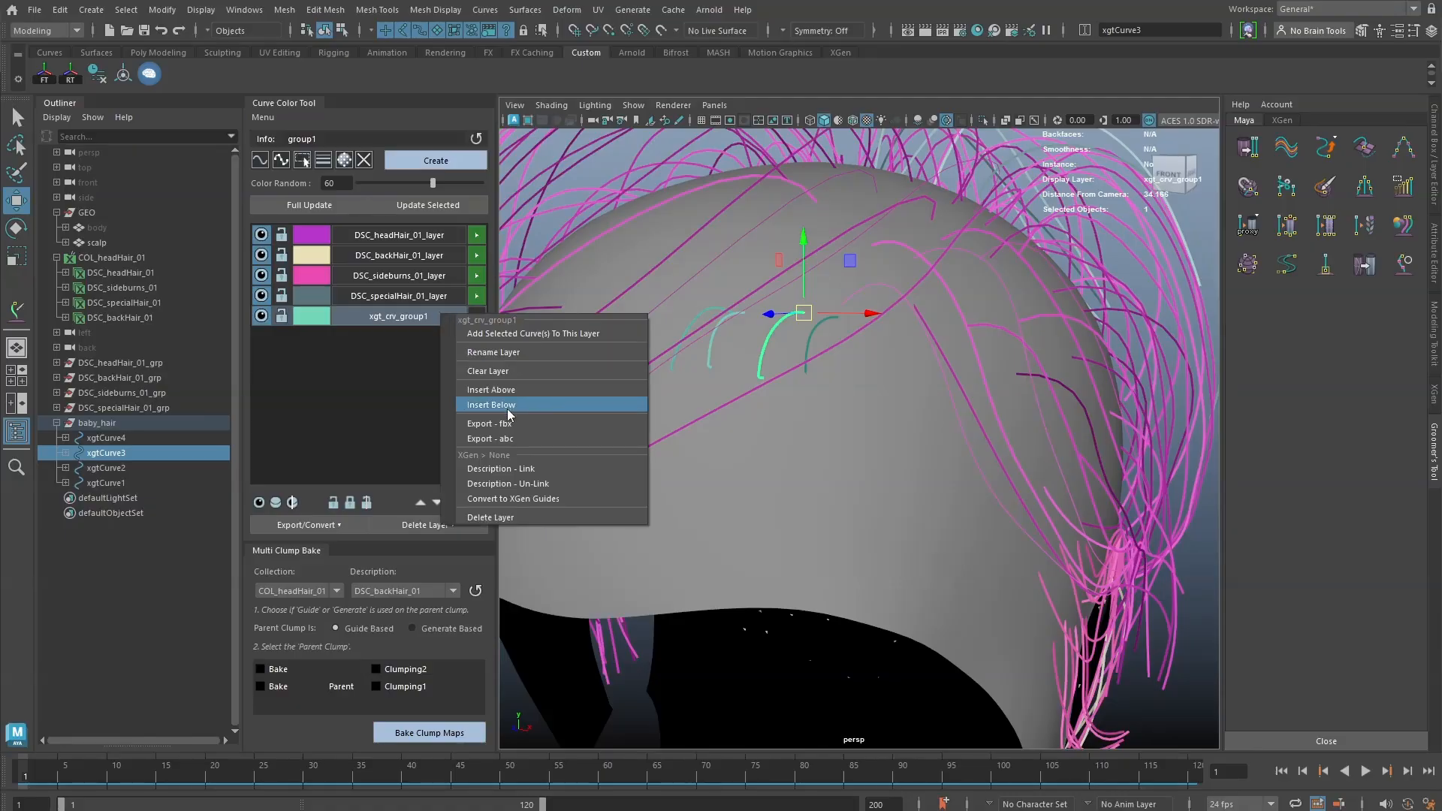
click(509, 469)
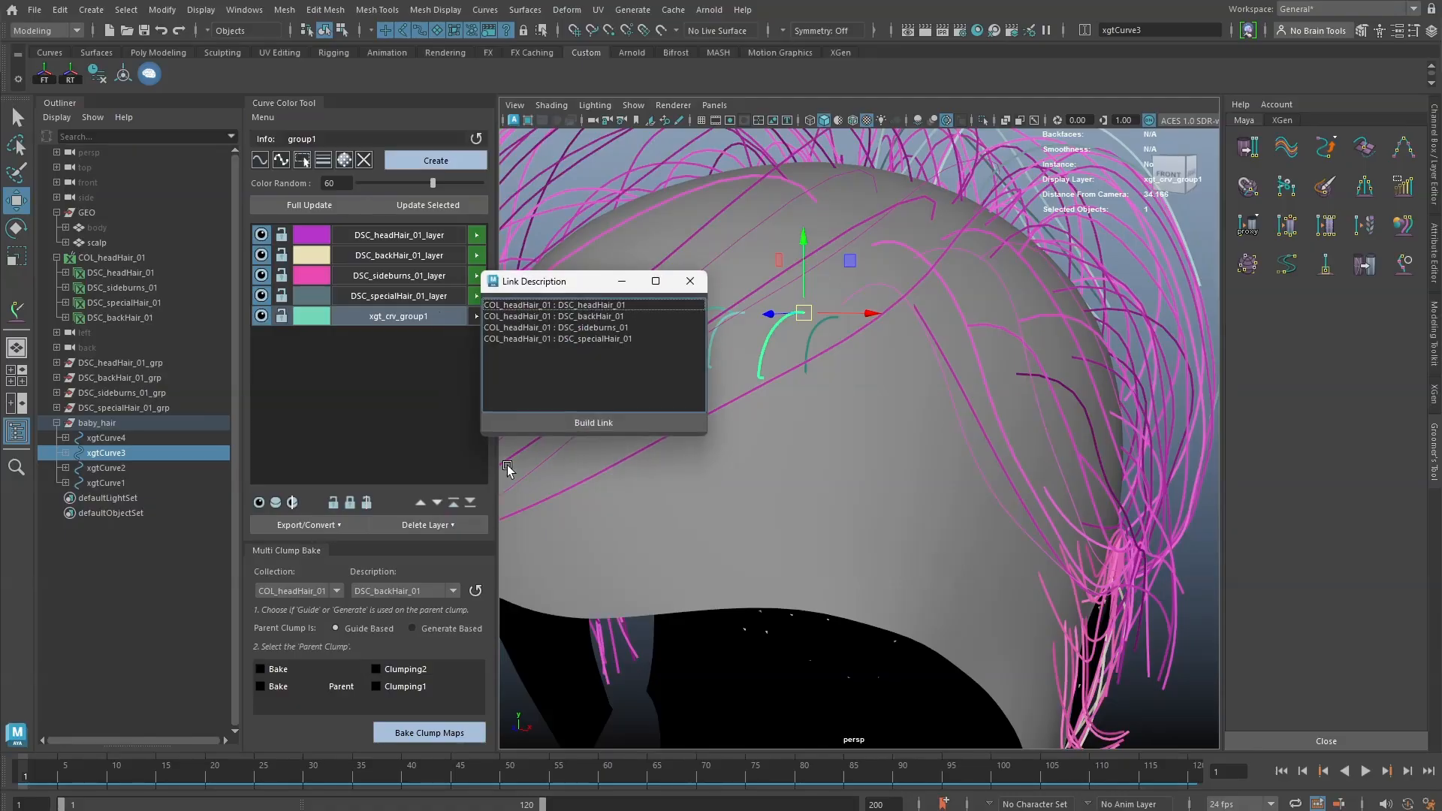
mouse_move(614, 303)
mouse_down()
mouse_move(618, 347)
mouse_move(634, 305)
mouse_up()
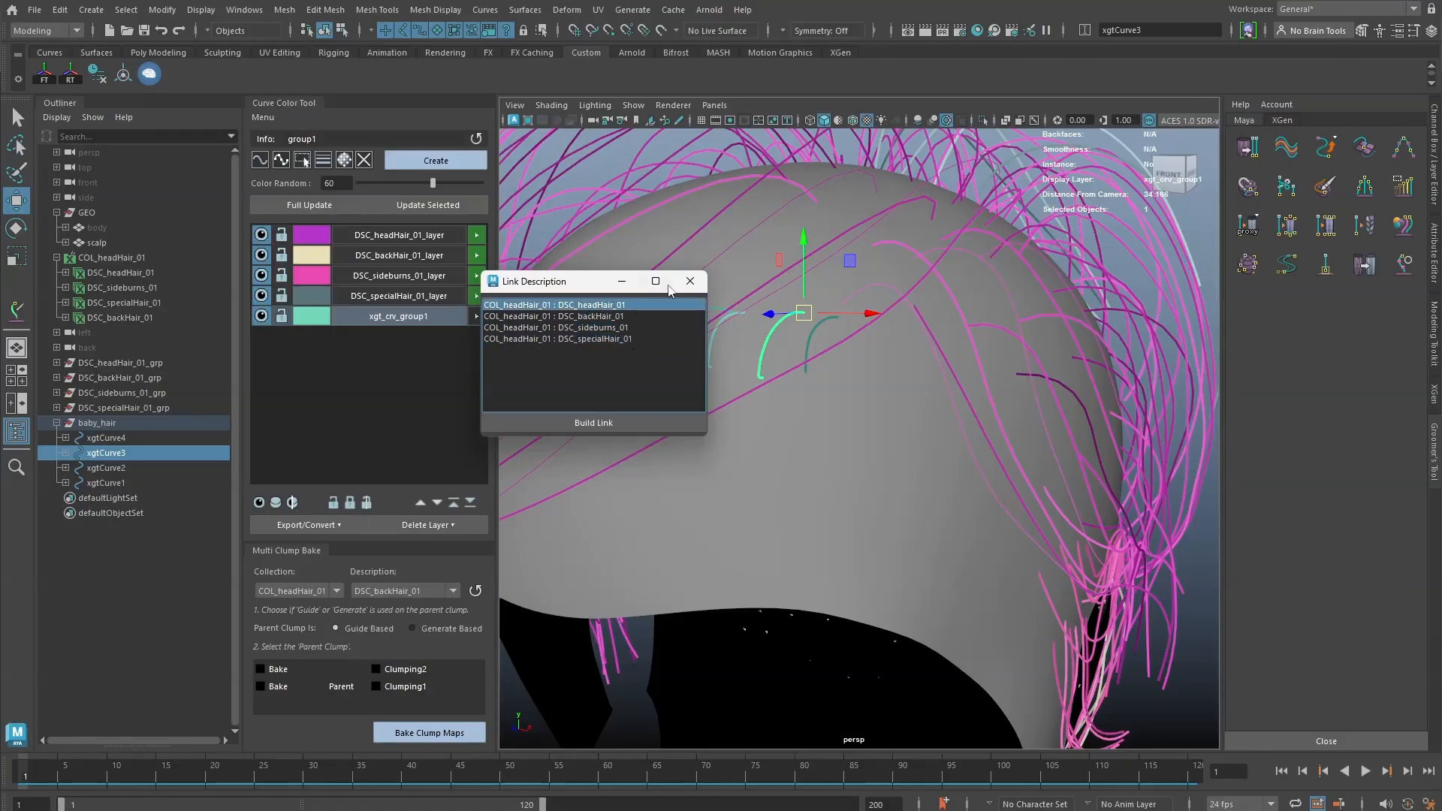
click(689, 282)
- Create an XGen spline description DSC_babyHair_01 on the scalp in COL_headHair_01, controlled by placing and shaping guides
click(877, 411)
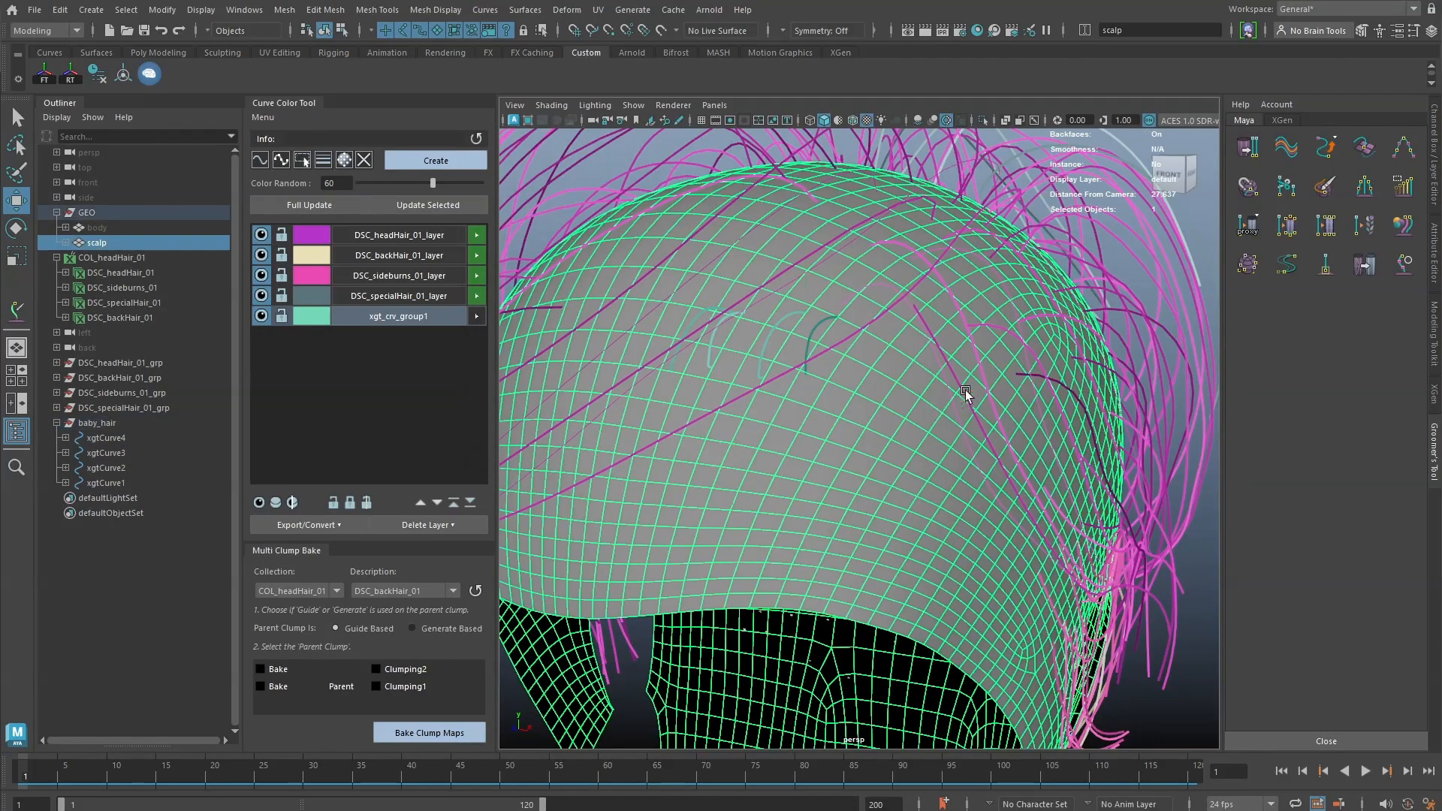
key(f)
click(1431, 383)
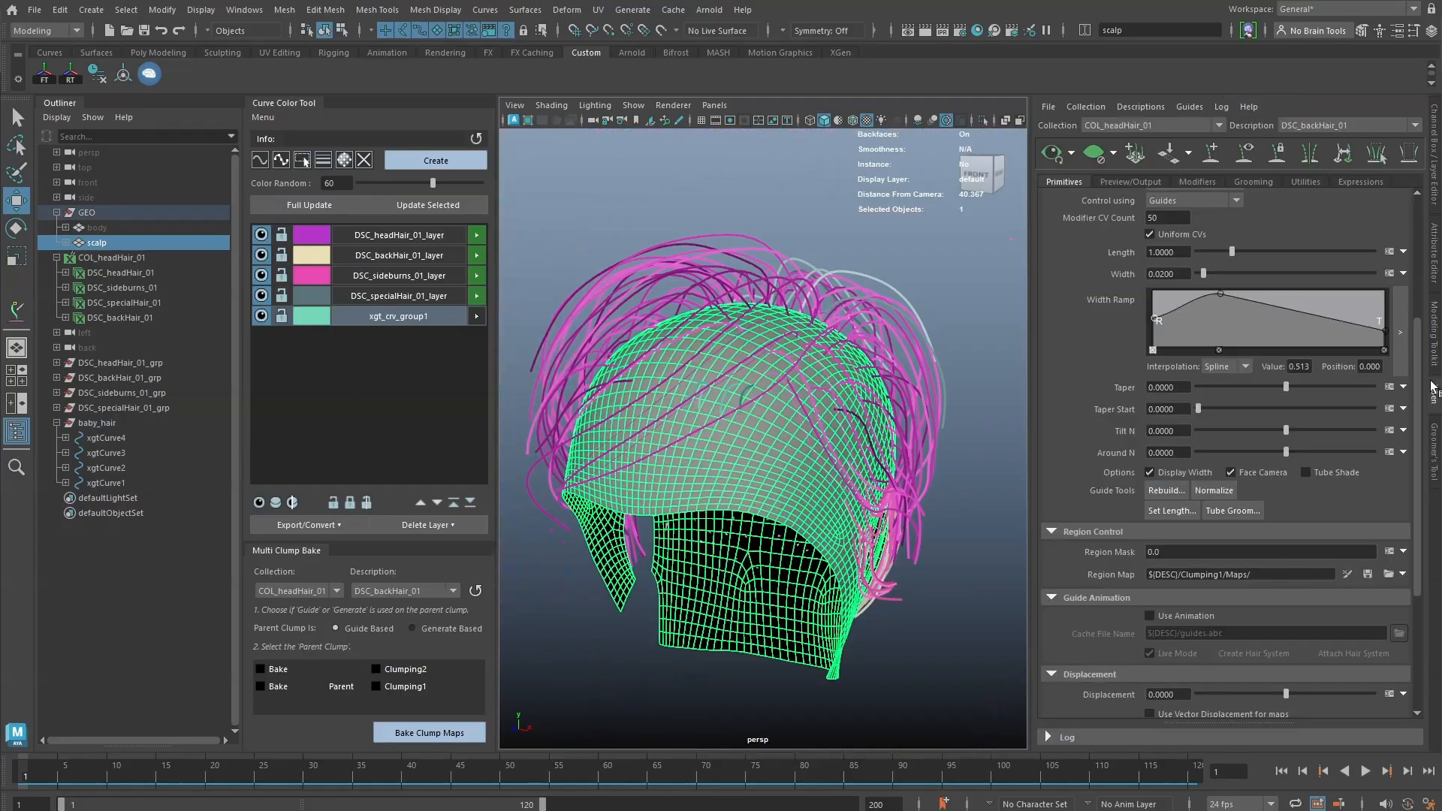
click(1133, 154)
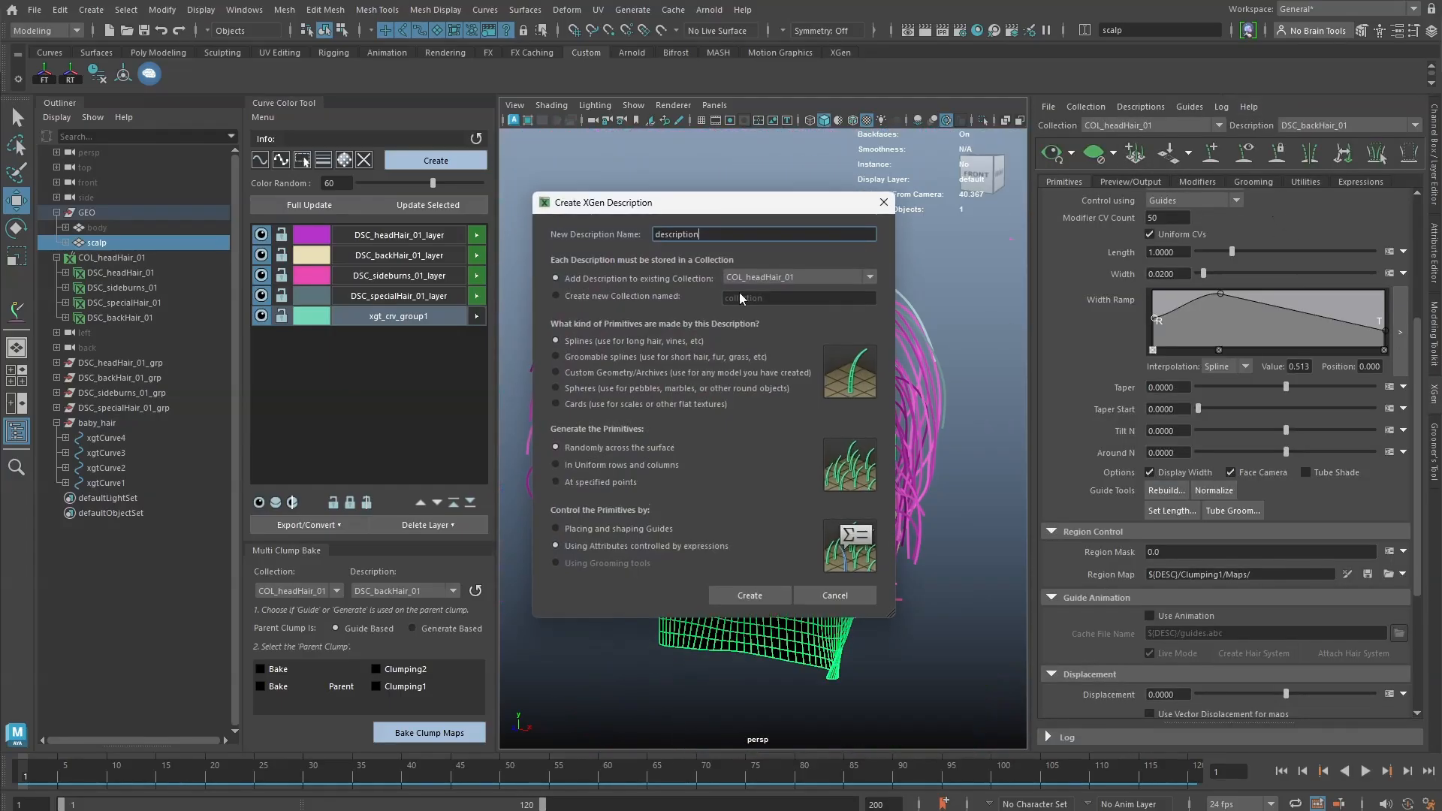
double_click(702, 234)
text(DSC_babyHair_01)
click(628, 527)
click(754, 593)
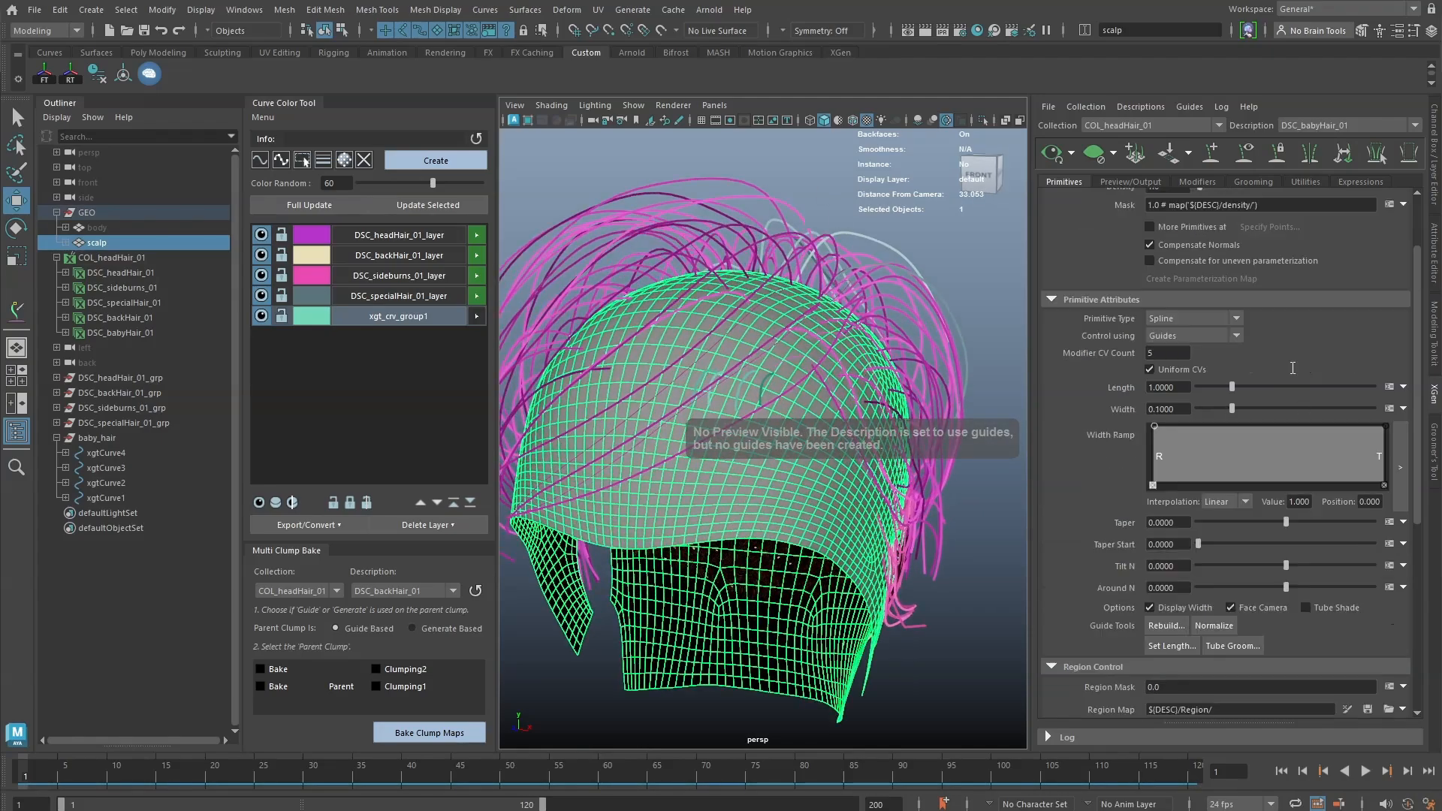
- Create a paint map for the description's Mask and paint a white band across the scalp's front hairline
scroll(1292, 368, up, 2)
click(1402, 296)
click(1389, 312)
click(817, 389)
drag(818, 360, 695, 351)
mouse_move(587, 361)
mouse_down()
mouse_move(635, 314)
mouse_move(960, 406)
mouse_move(719, 371)
mouse_move(951, 397)
mouse_up()
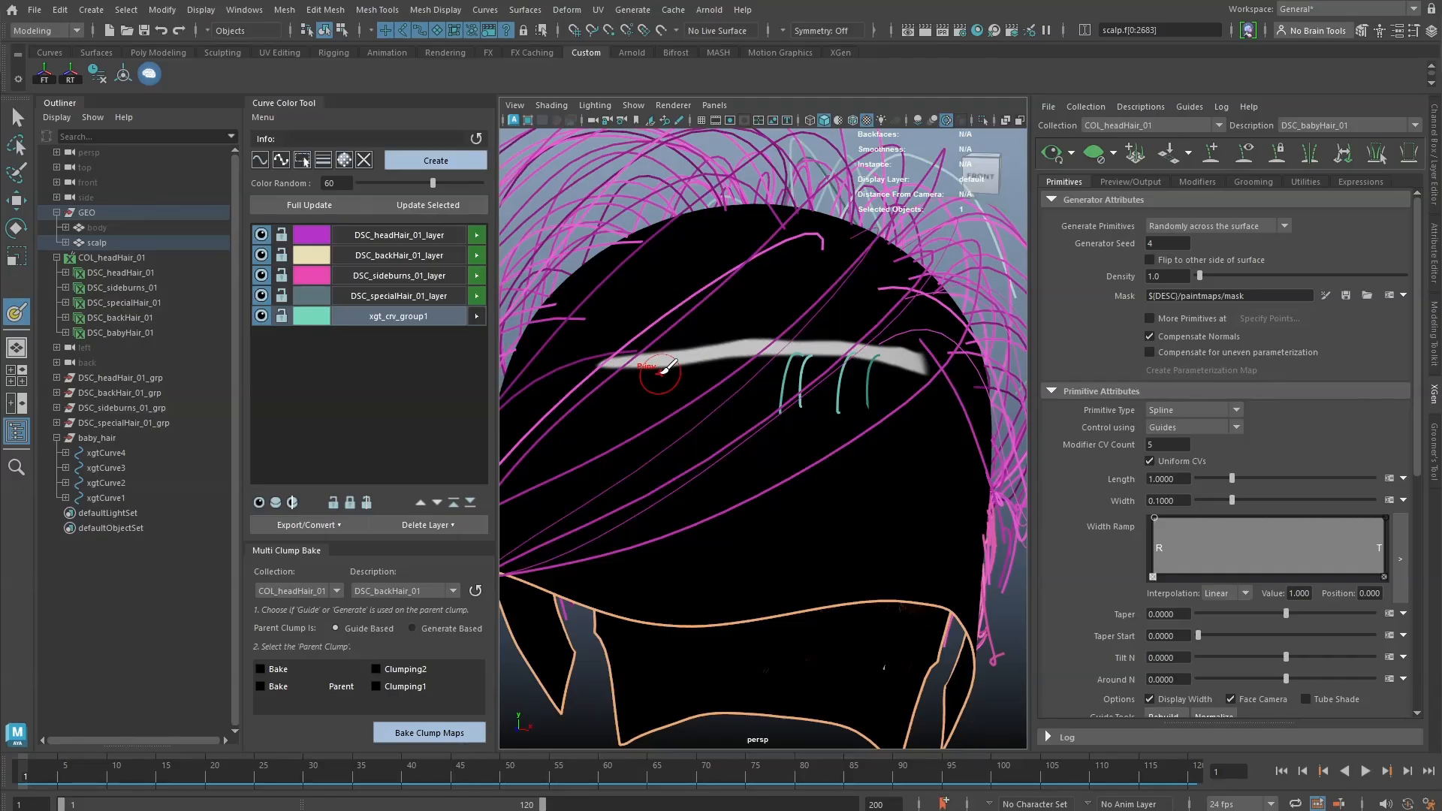
mouse_move(661, 369)
mouse_down()
mouse_move(871, 359)
mouse_move(792, 368)
mouse_up()
key(w)
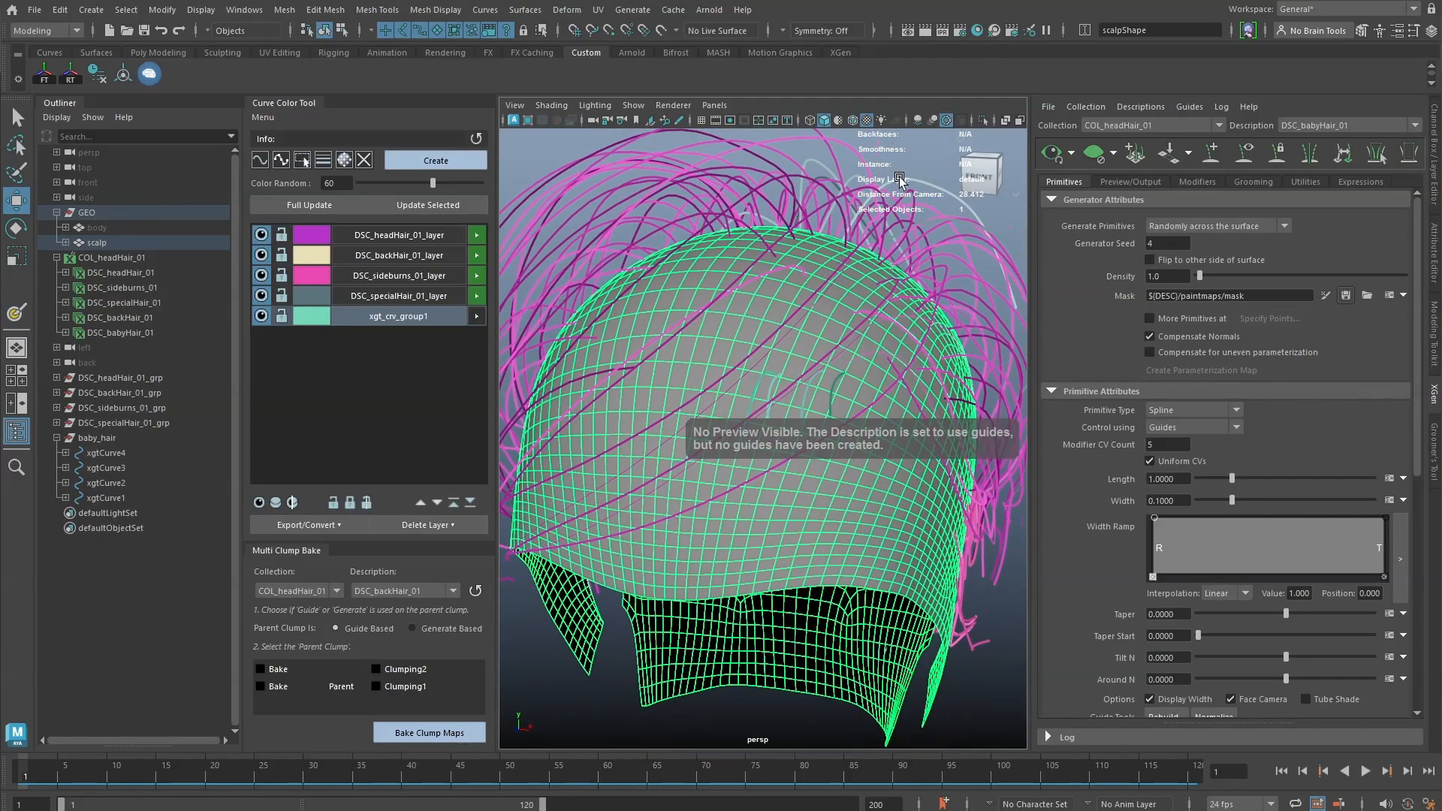
click(899, 179)
- Add Cut and Noise modifiers to the DSC_babyHair_01 description
click(787, 371)
alt+drag(863, 300, 811, 373)
click(790, 369)
click(1197, 182)
click(1348, 220)
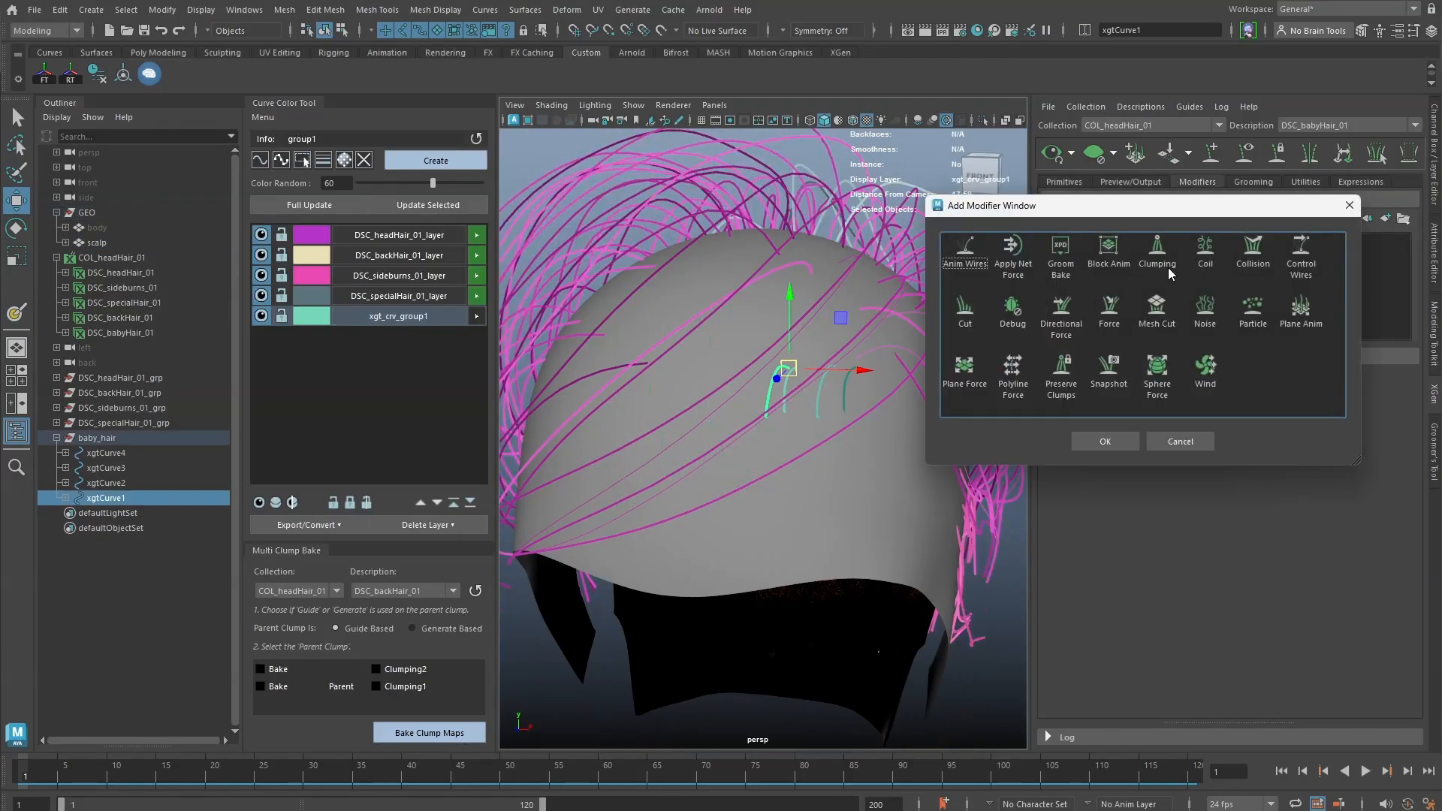
click(964, 307)
ctrl+click(1205, 307)
click(1105, 440)
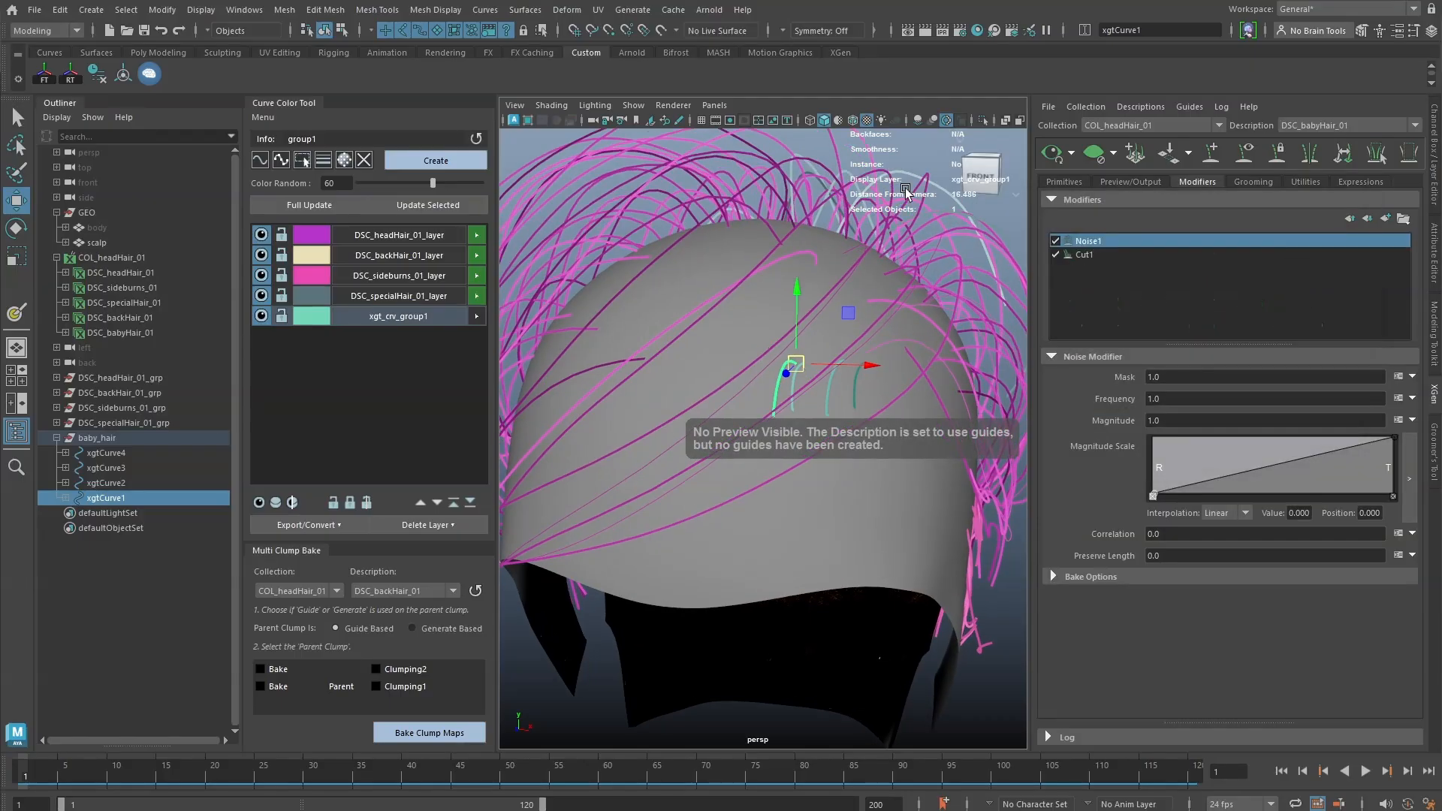
- Link the xgt_crv_group1 curve layer to the DSC_babyHair_01 description in COL_headHair_01
click(786, 371)
right_click(408, 316)
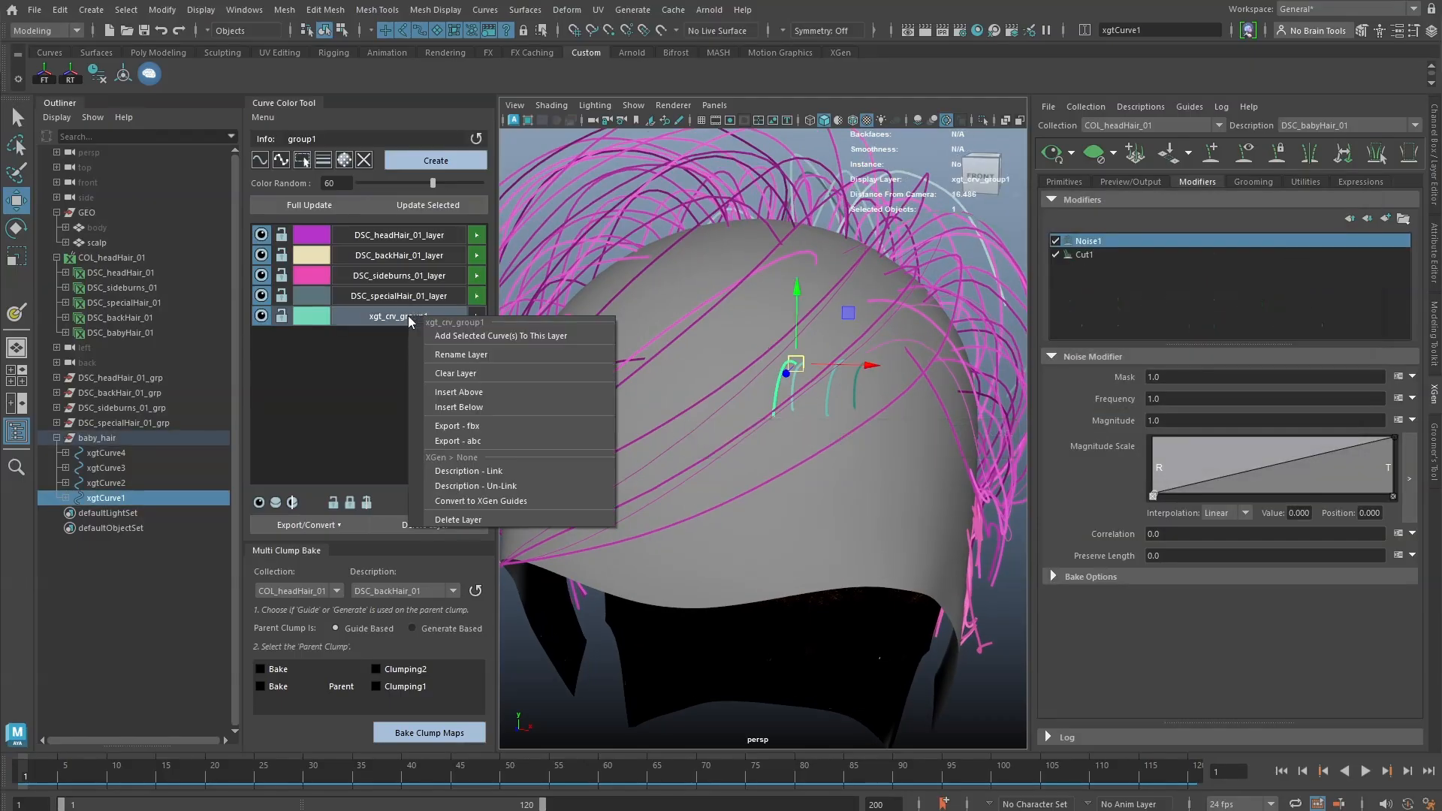
click(479, 471)
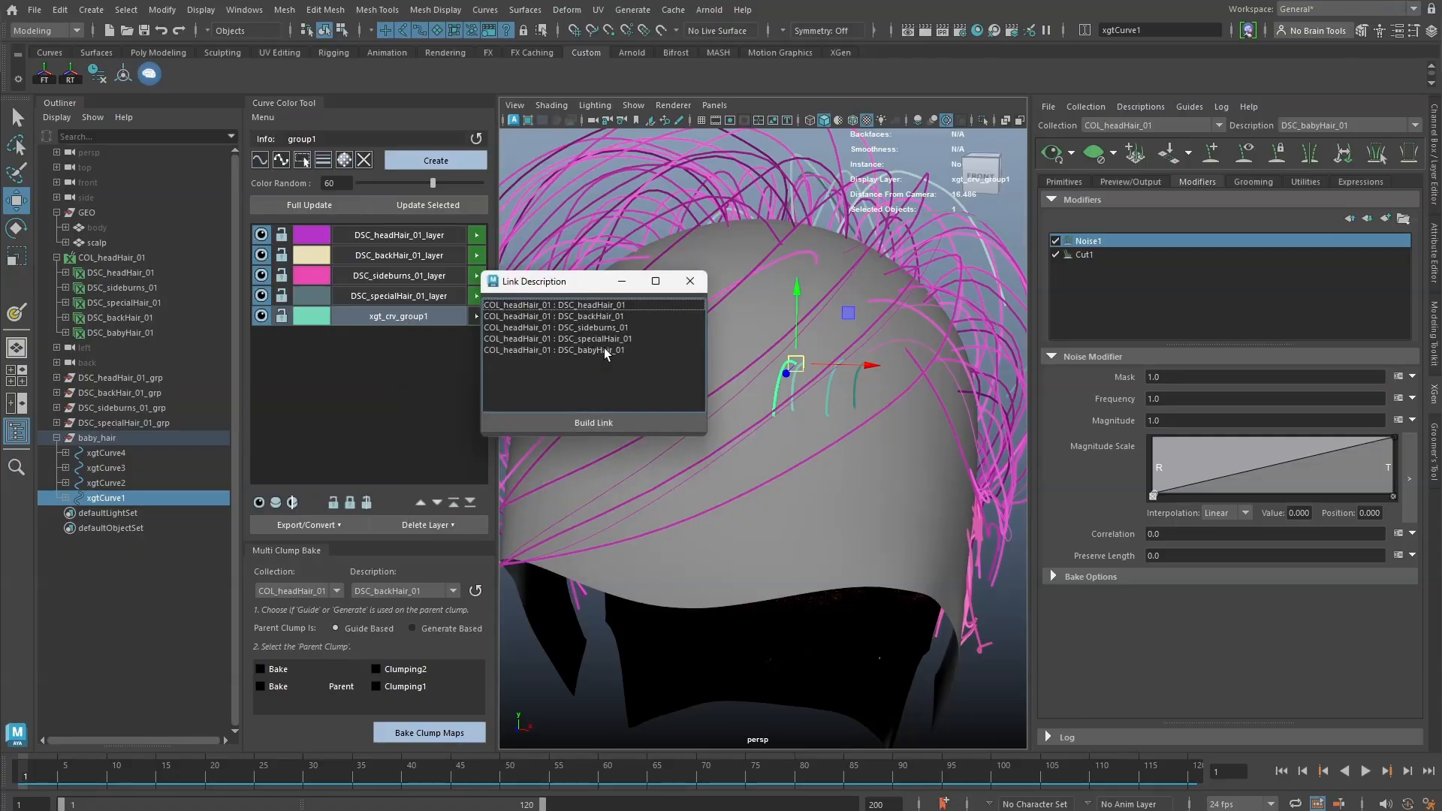
click(598, 351)
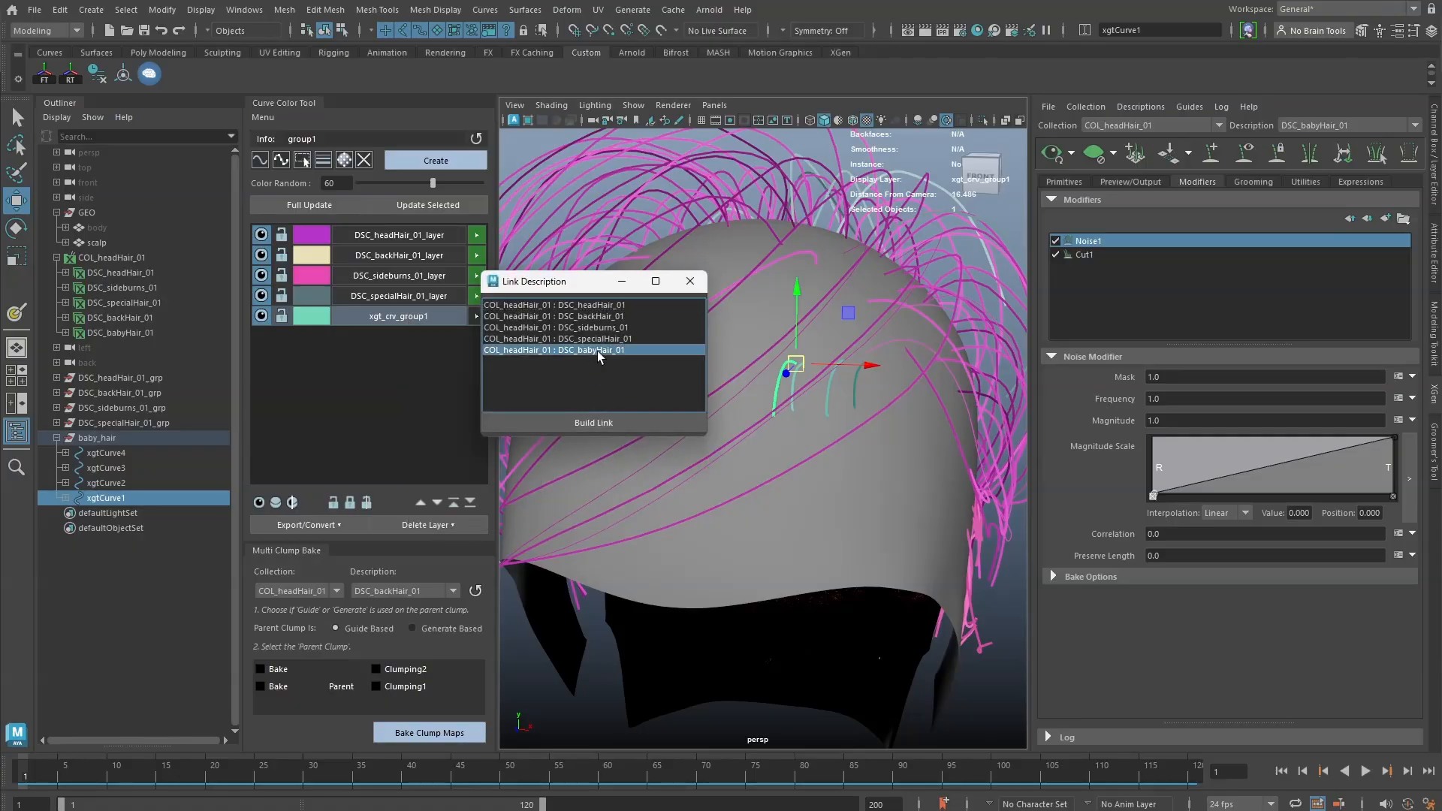
click(592, 422)
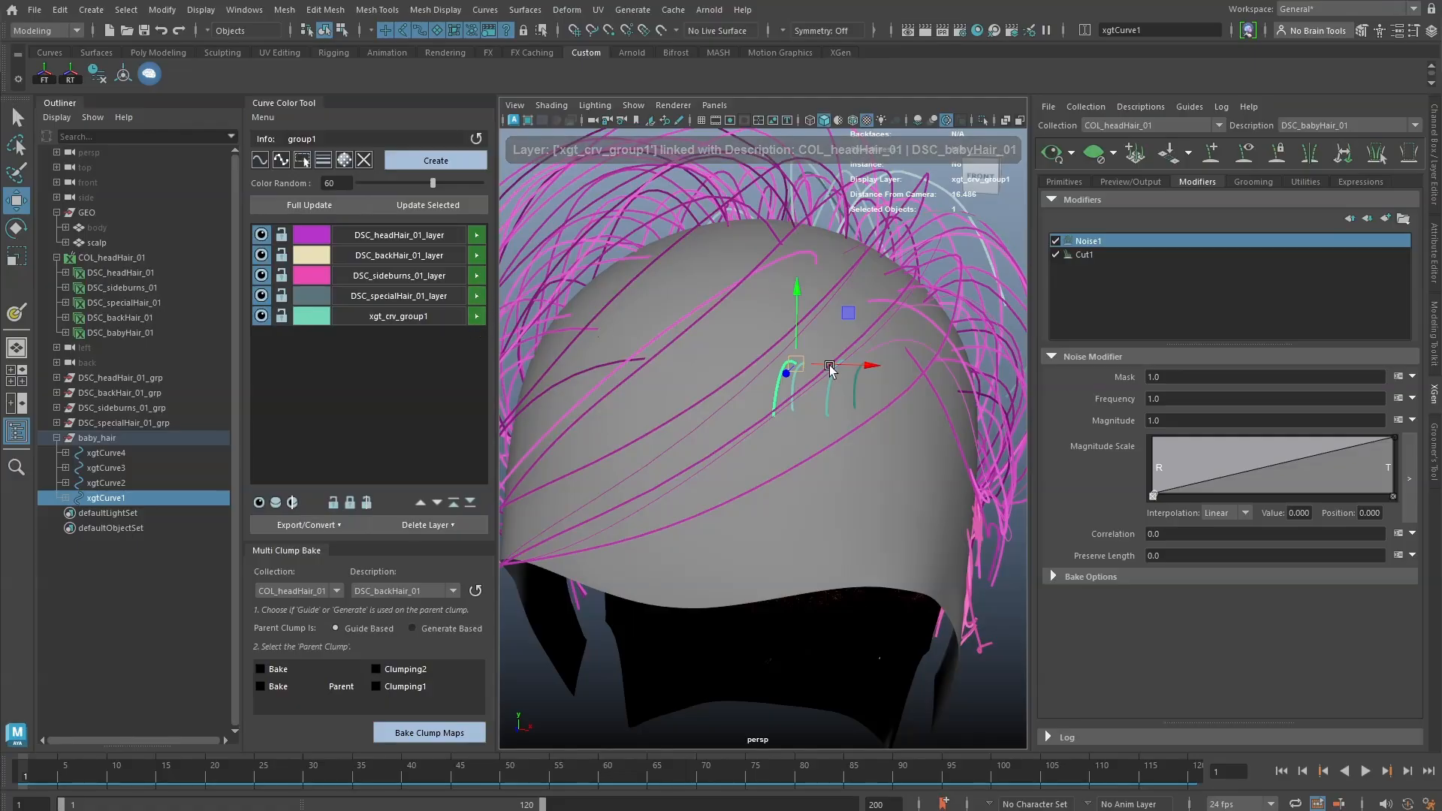
- Duplicate the end baby_hair curve twice, moving each copy further along the front hairline
scroll(841, 364, up, 3)
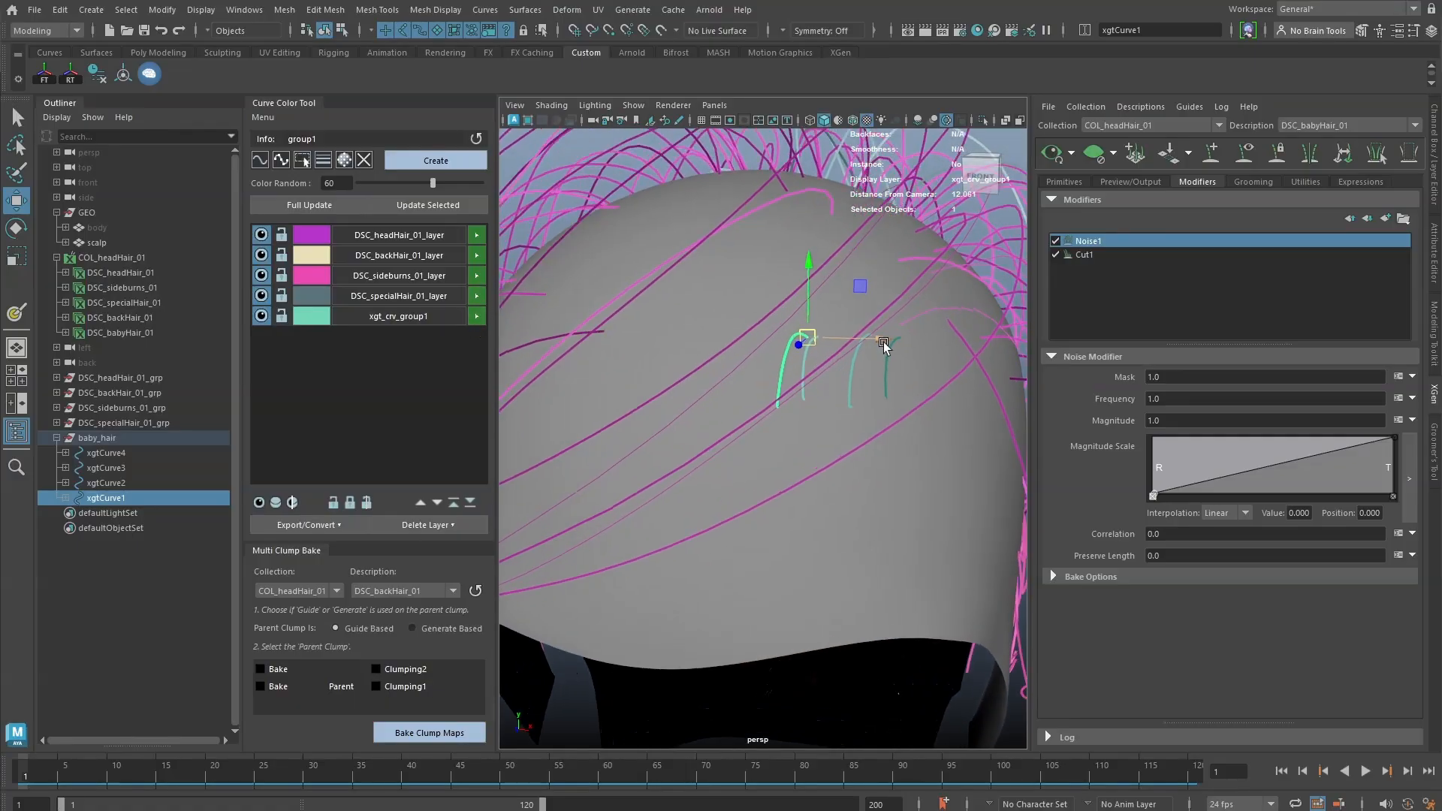
key(ctrl+d)
mouse_move(884, 344)
mouse_down()
mouse_move(771, 351)
mouse_move(793, 317)
mouse_move(790, 351)
mouse_move(779, 327)
mouse_up()
shift+right_click(791, 349)
key(w)
key(ctrl+d)
shift+right_drag(759, 349, 757, 318)
mouse_move(760, 319)
mouse_down()
mouse_move(736, 338)
mouse_move(737, 325)
mouse_up()
key(w)
- Duplicate the newest hairline curve once more and place this third copy at the end of the row
key(ctrl+d)
shift+right_drag(705, 341, 705, 314)
key(w)
mouse_move(695, 319)
mouse_down()
mouse_move(732, 330)
mouse_move(668, 348)
mouse_up()
click(692, 327)
click(696, 335)
key(w)
click(625, 351)
- Convert the seven curves of the xgt_crv_group1 layer to XGen guides and hide the guides
click(398, 325)
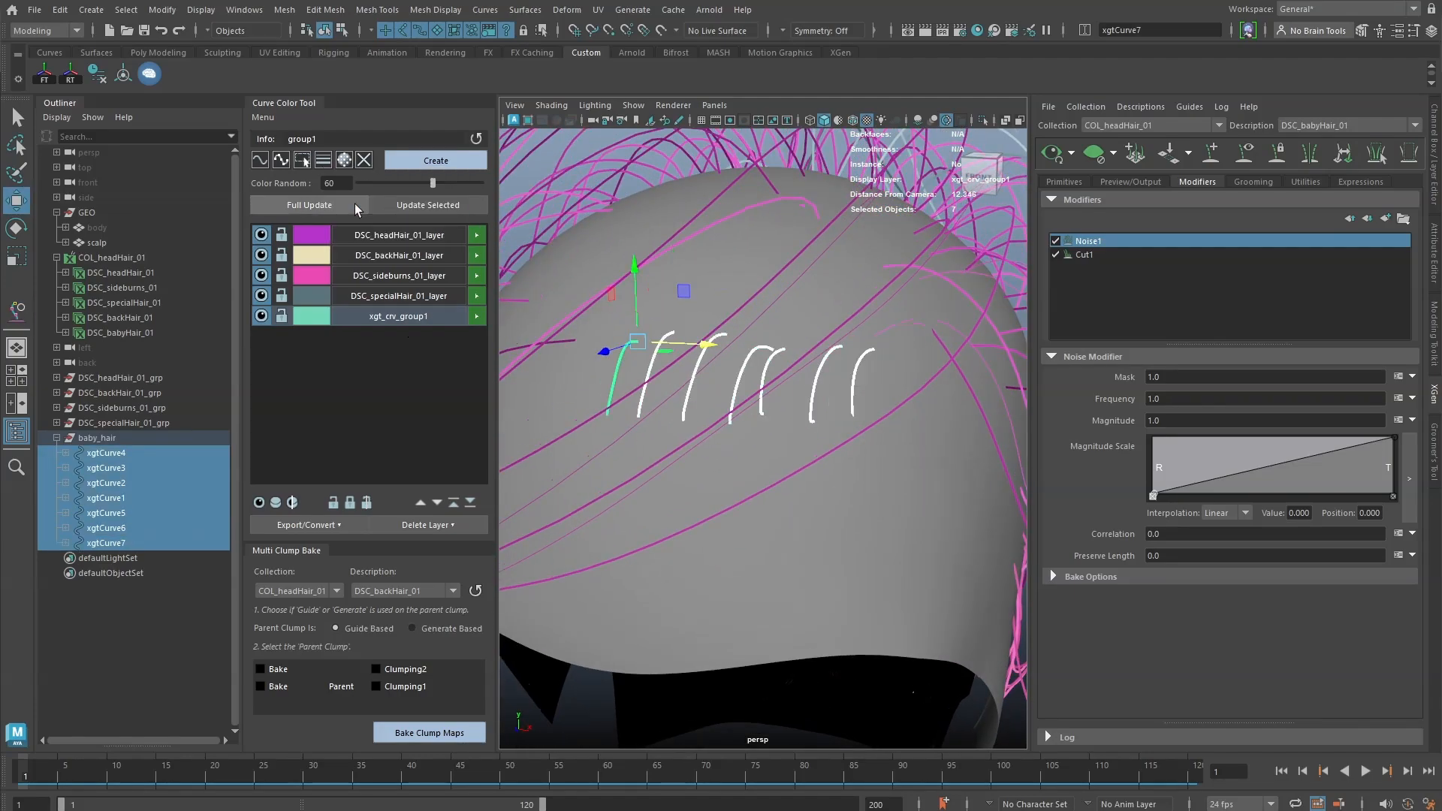
click(682, 301)
click(1244, 154)
alt+drag(664, 346, 646, 364)
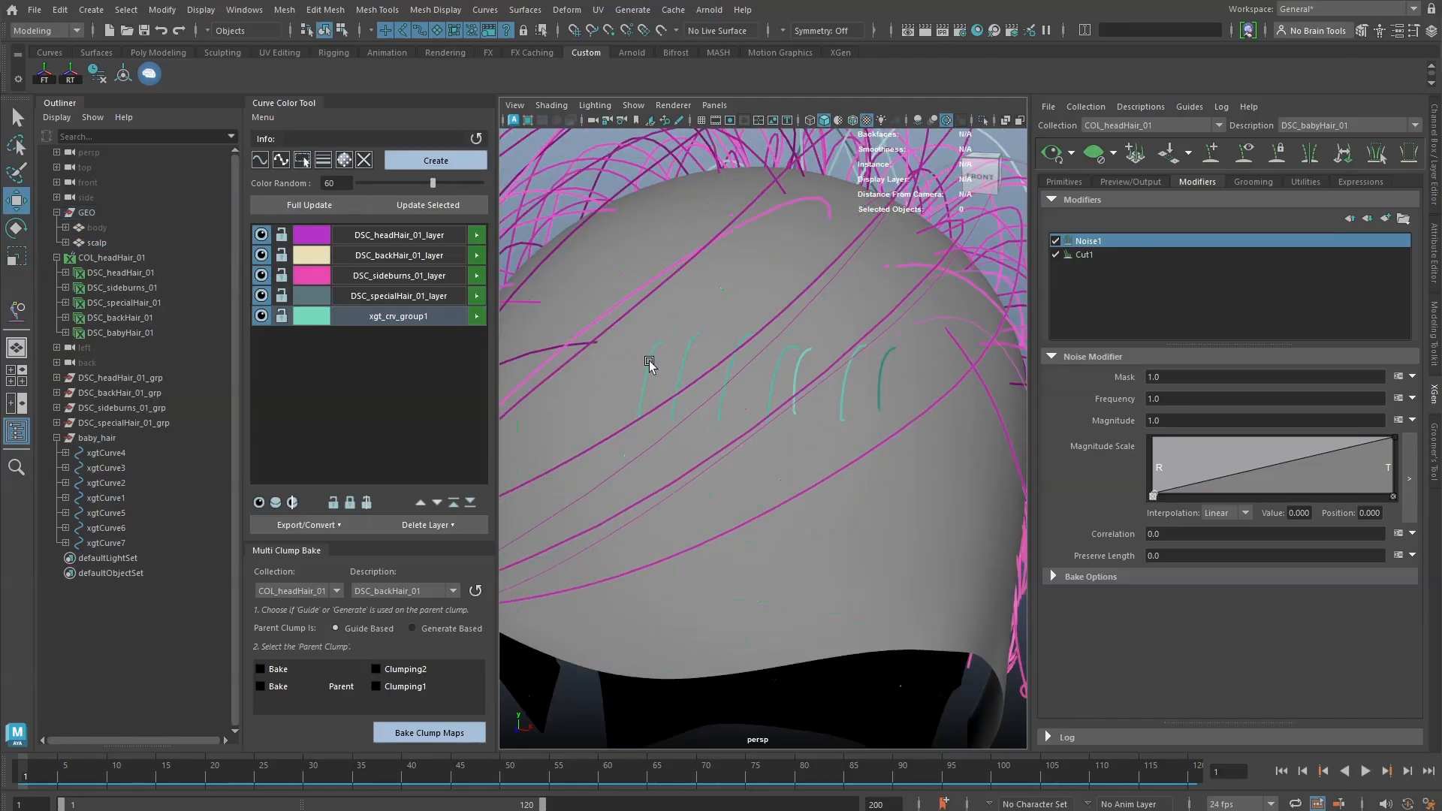
- Preview the DSC_babyHair_01 hair and set its density to 20 and width to 0.03
click(680, 368)
click(1051, 154)
click(1064, 181)
double_click(1160, 276)
text(20)
click(1071, 156)
scroll(1201, 361, down, 3)
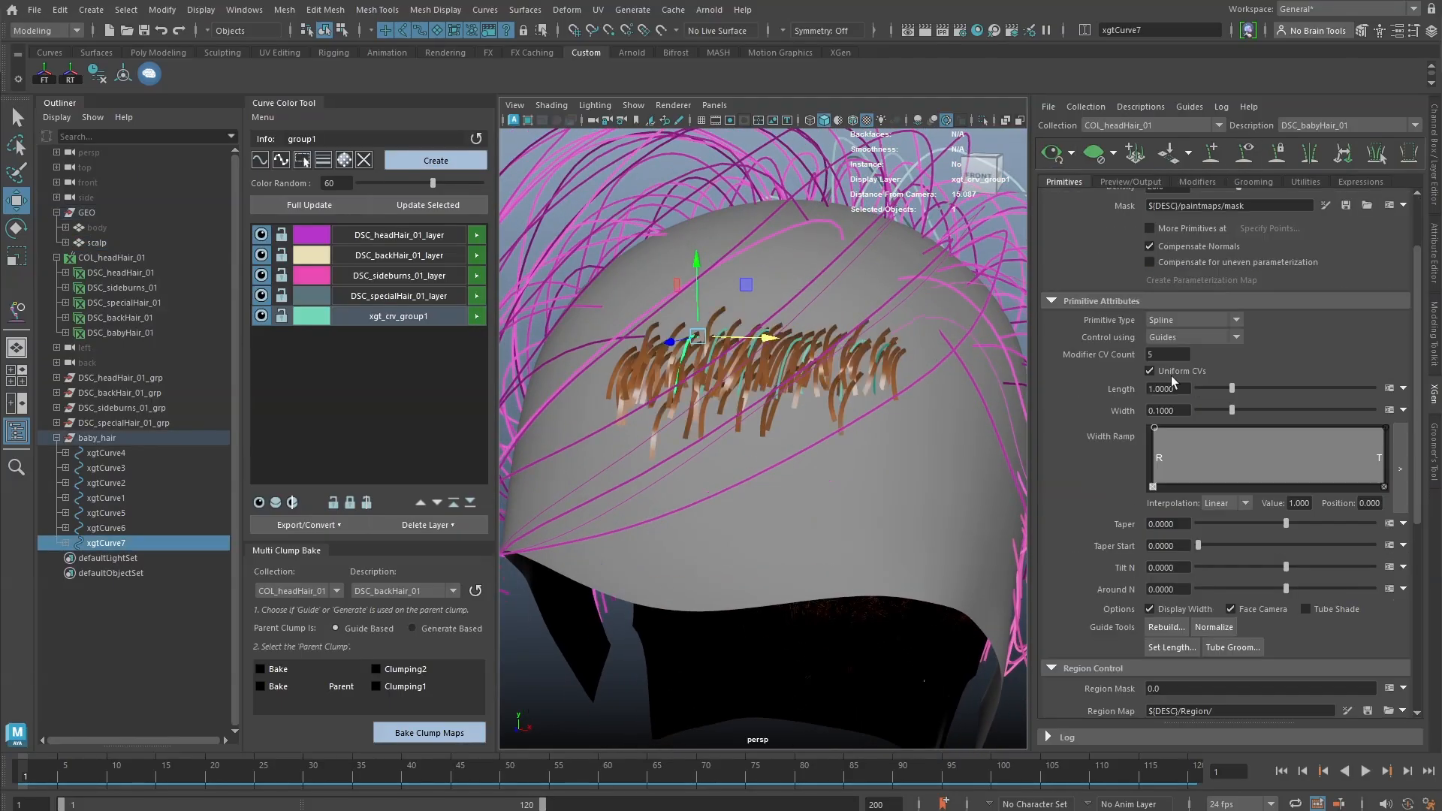
double_click(1168, 365)
text(0.03)
key(Return)
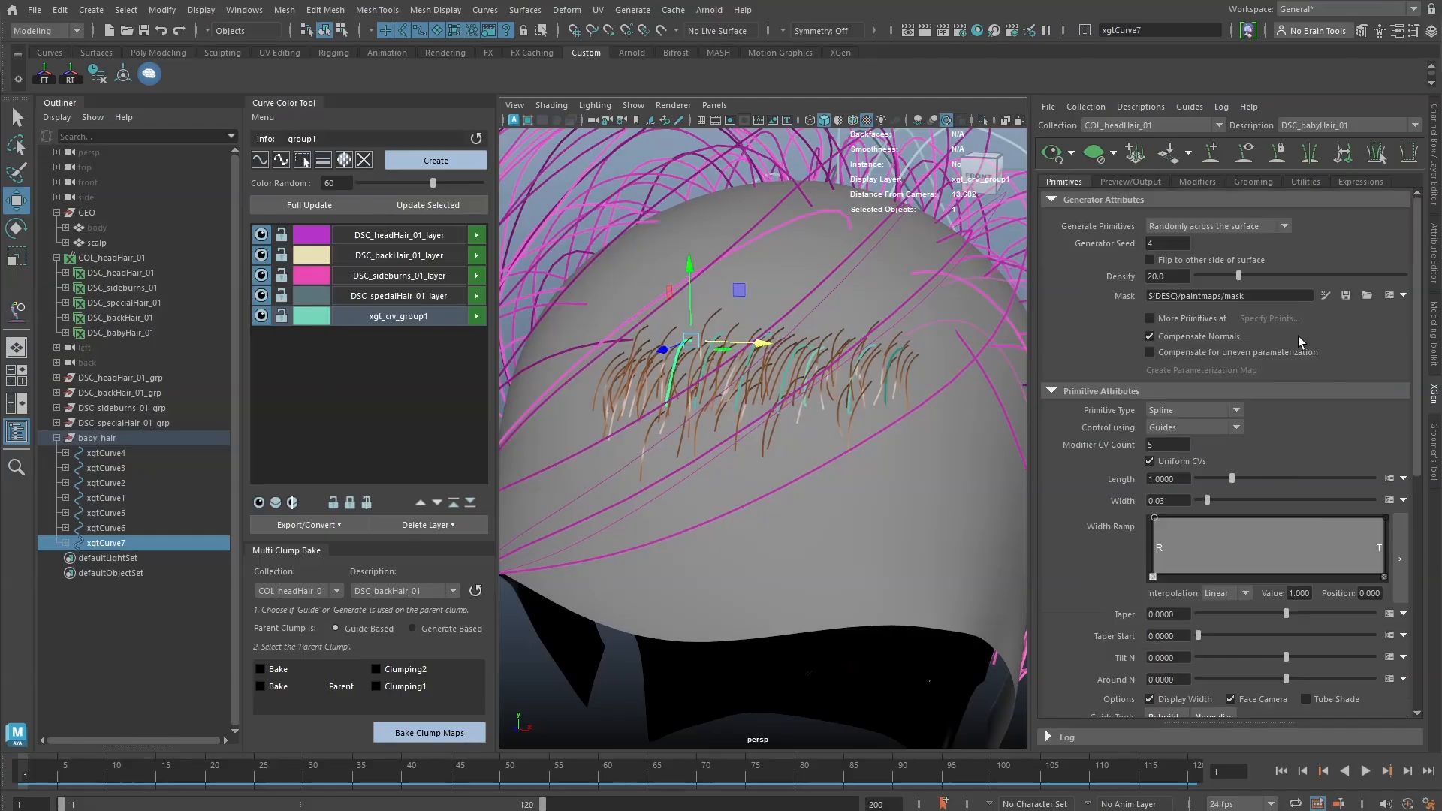
- Touch up the ends of the painted hairline band in the DSC_babyHair_01 Mask map and save the map
click(1325, 295)
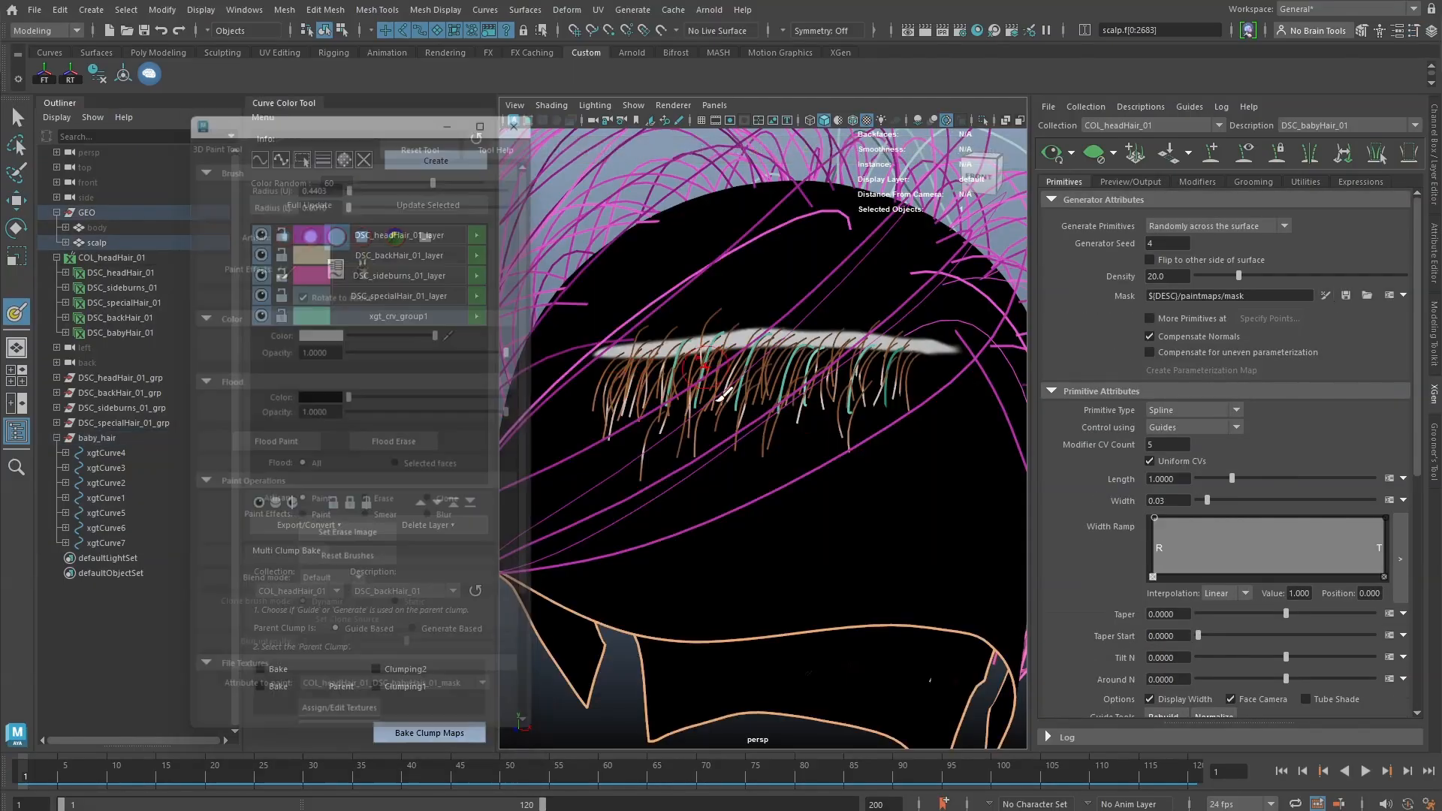
drag(944, 385, 965, 344)
drag(590, 369, 634, 374)
drag(893, 369, 956, 374)
click(1344, 295)
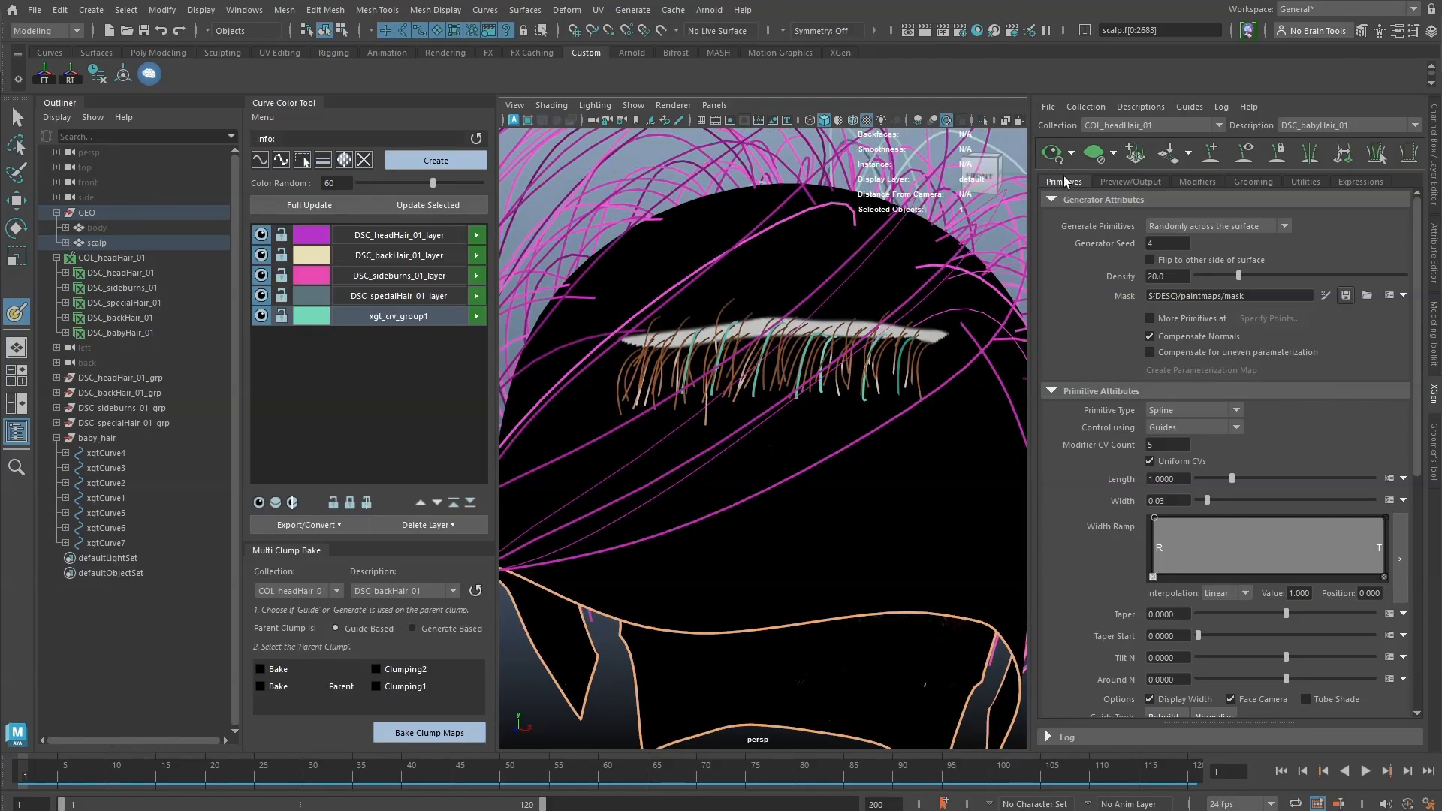
click(728, 314)
alt+drag(745, 335, 759, 312)
key(b)
mouse_move(759, 308)
mouse_down()
mouse_move(801, 306)
mouse_move(760, 335)
mouse_move(717, 325)
mouse_up()
alt+drag(868, 315, 871, 333)
key(w)
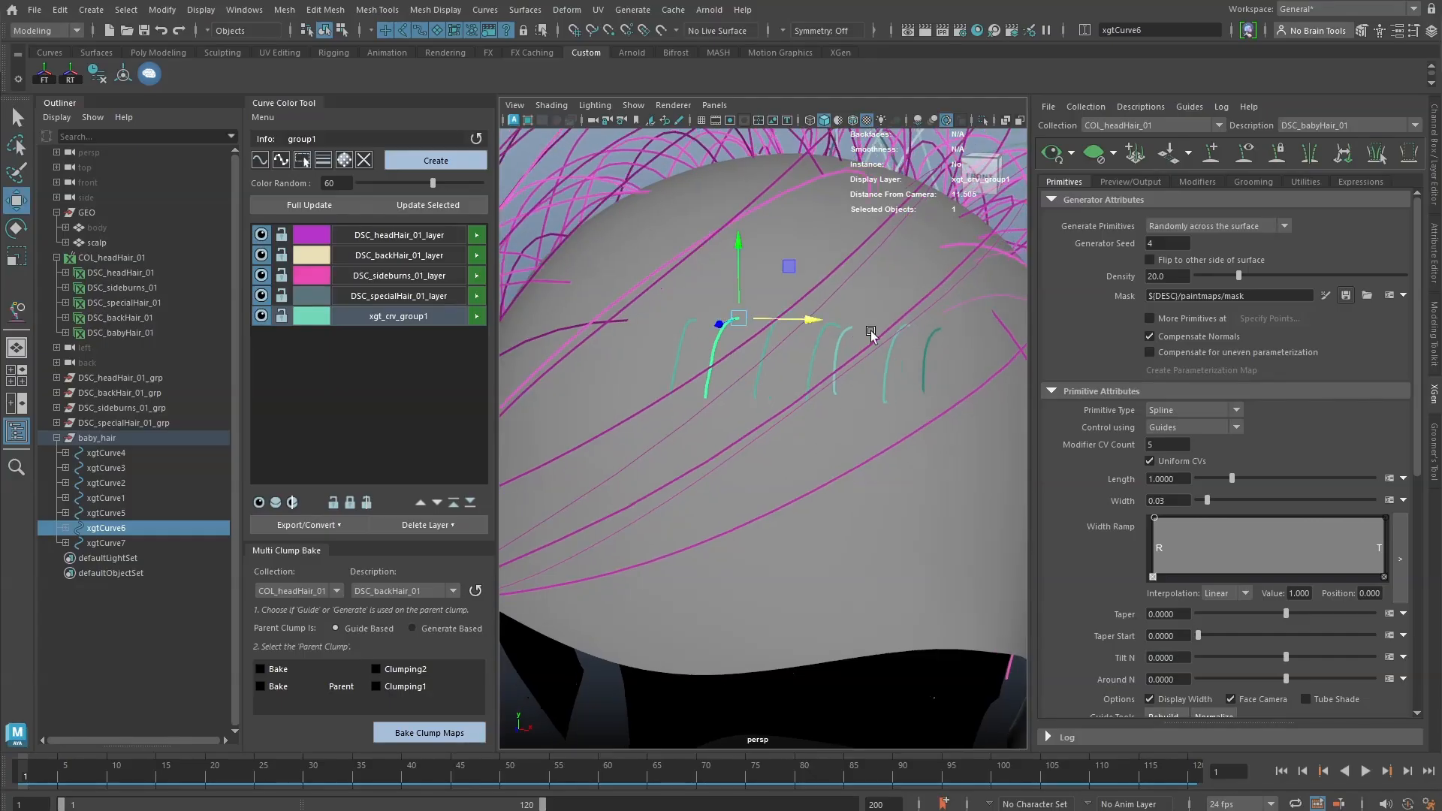
- Open the Groomer's Tool Xgen Ptex Tool and map DSC_babyHair_01's ${DESC}/paintmaps/mask onto the growth mesh
click(1433, 433)
click(1281, 122)
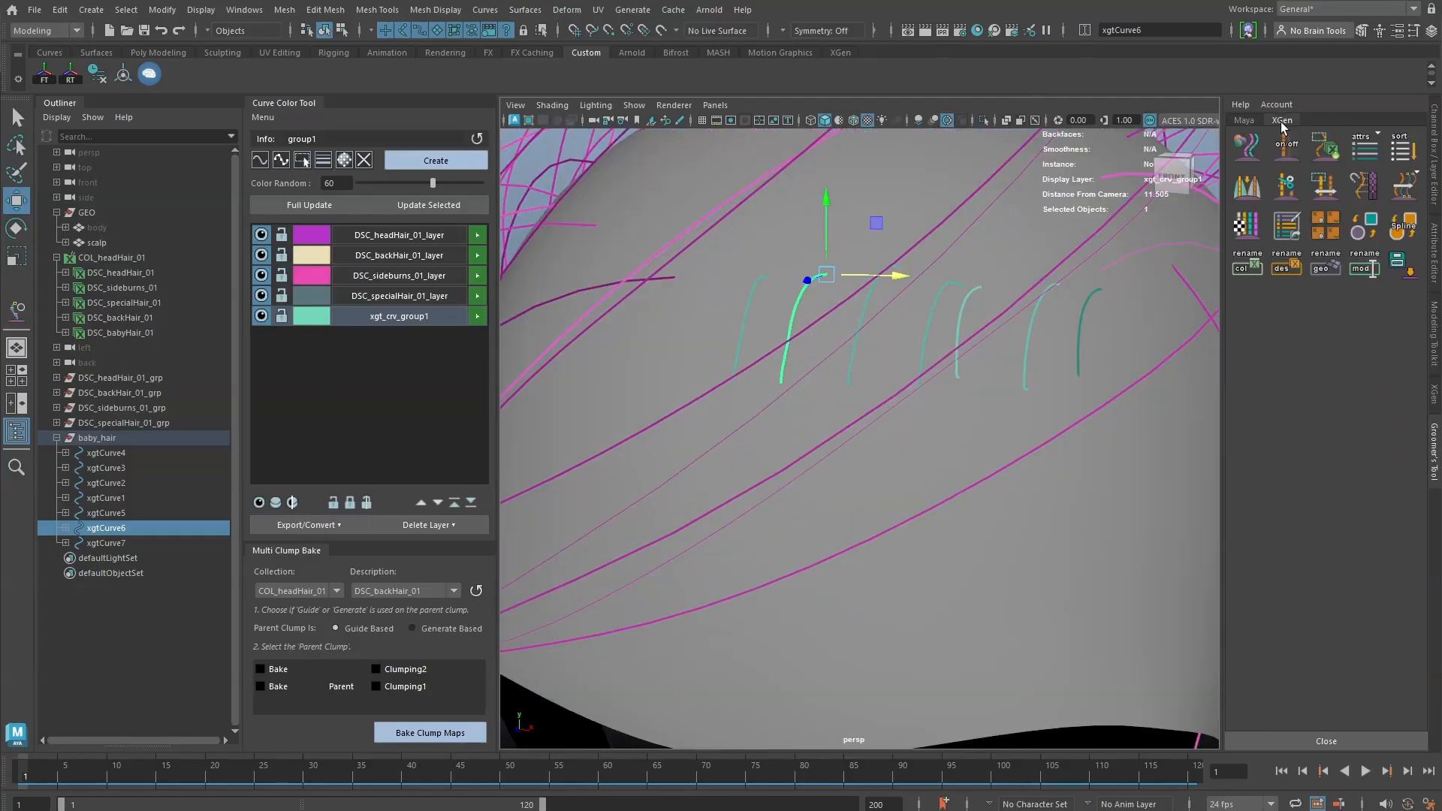
click(1247, 224)
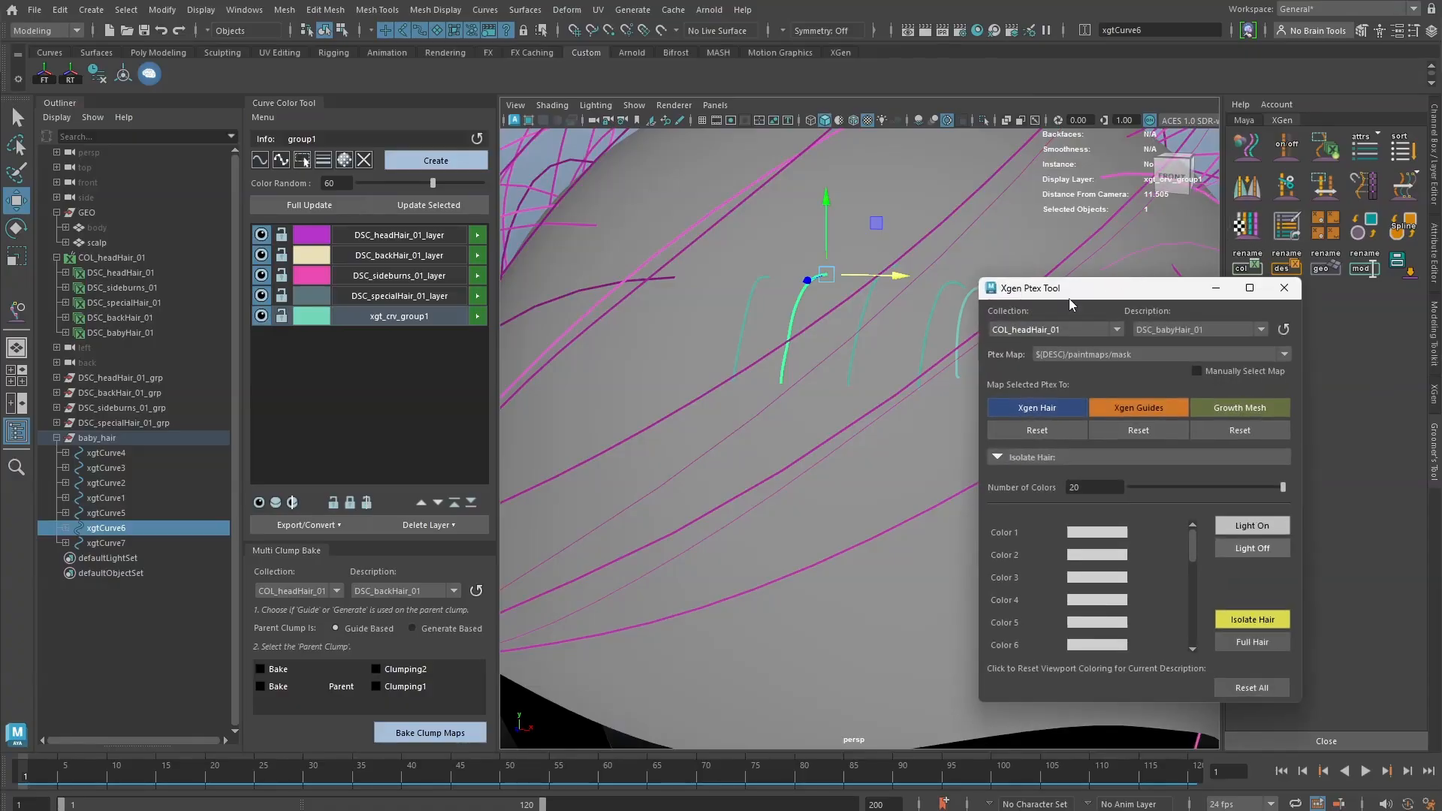
drag(1071, 303, 1209, 289)
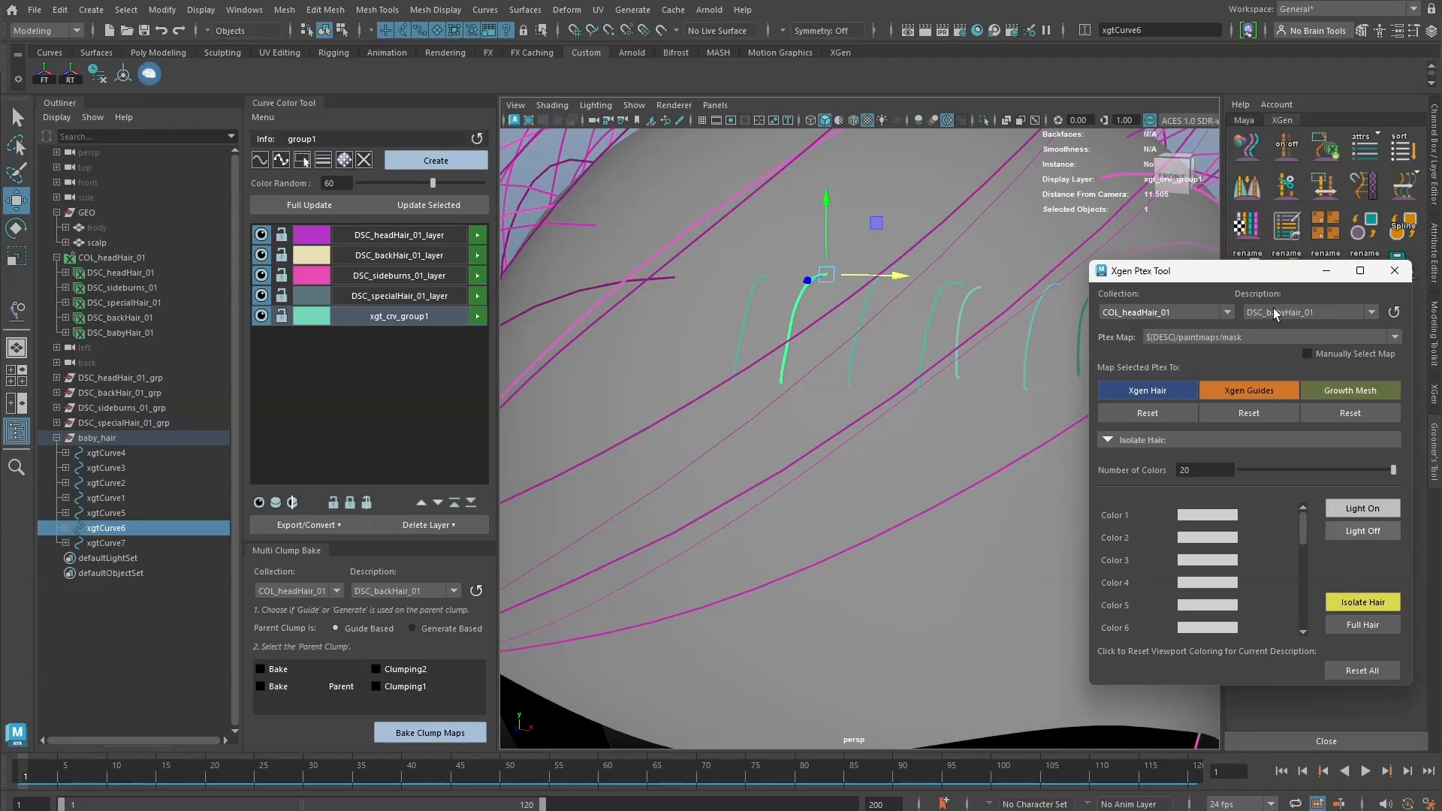
click(1231, 338)
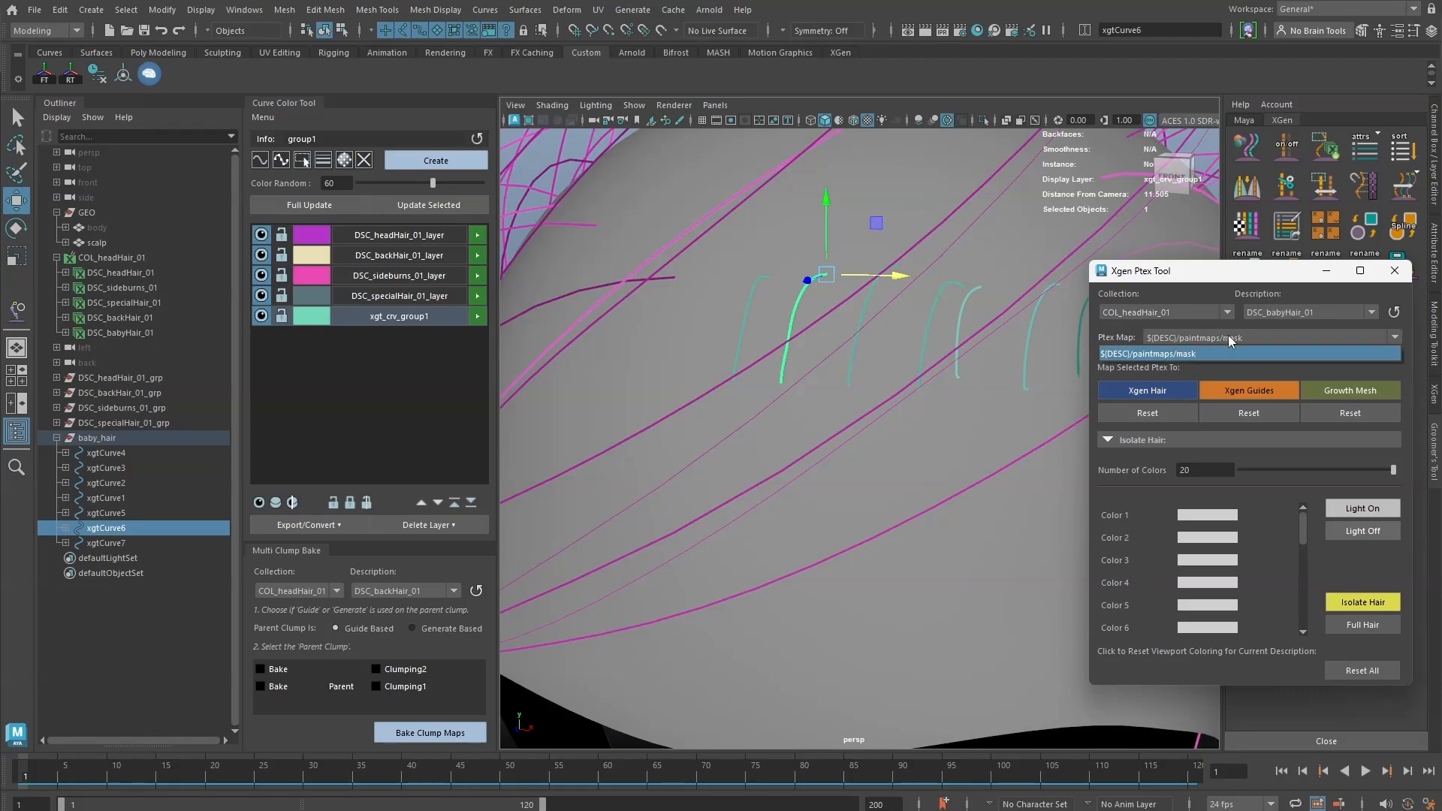
click(1216, 353)
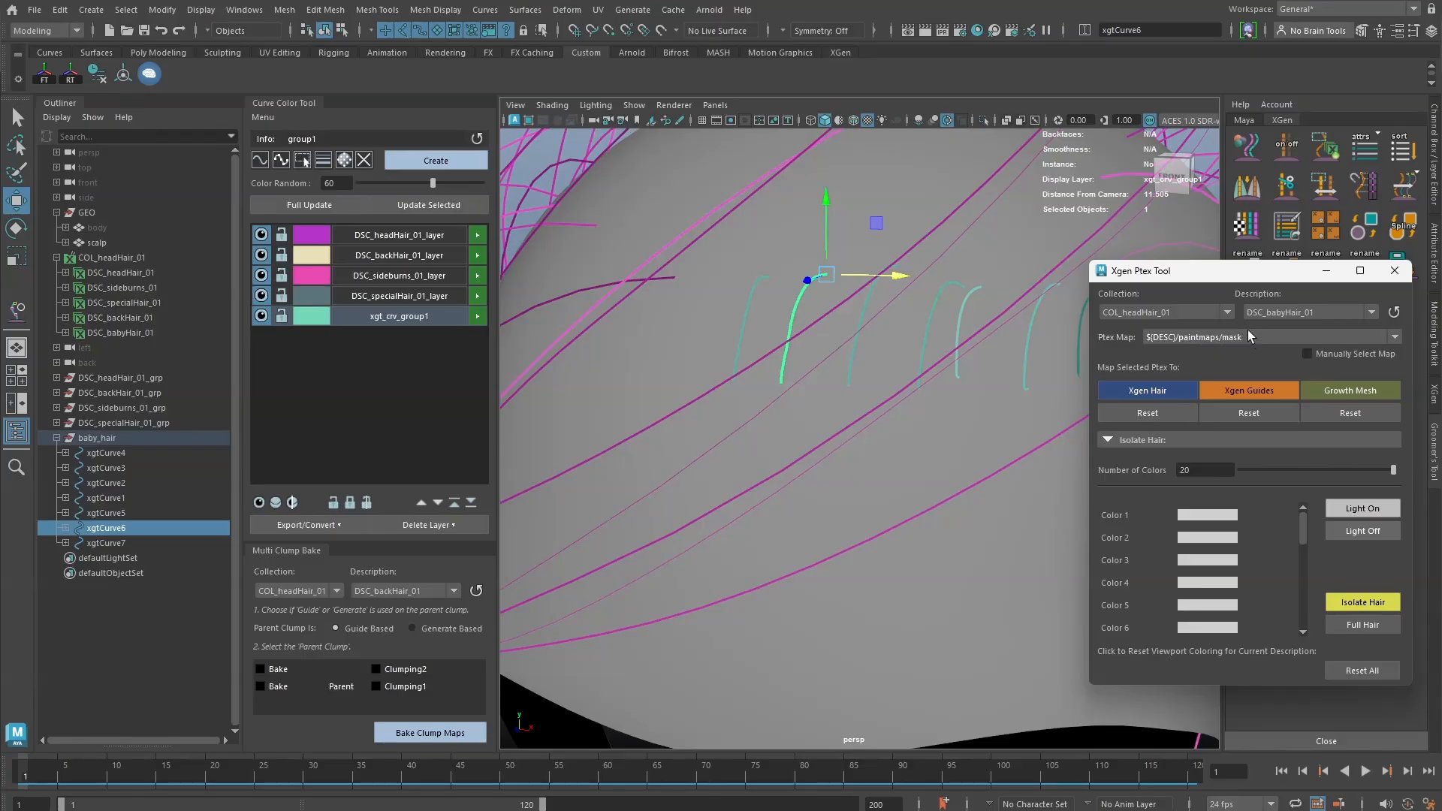
click(1349, 390)
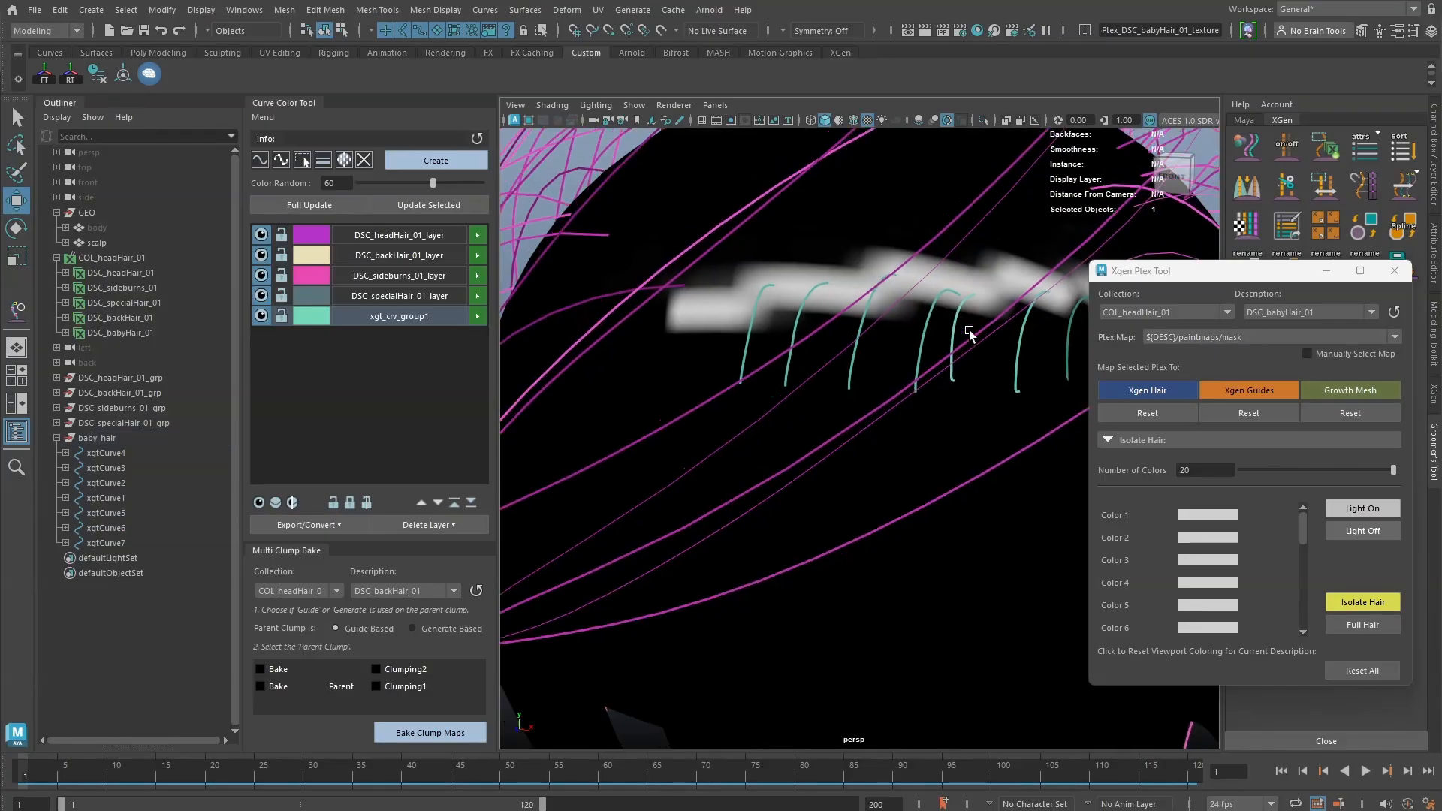
- Move the Xgen Ptex Tool window aside and create a new mask map for DSC_babyHair_01 named density_mask with map resolution 50 and start color White
alt+drag(880, 331, 907, 353)
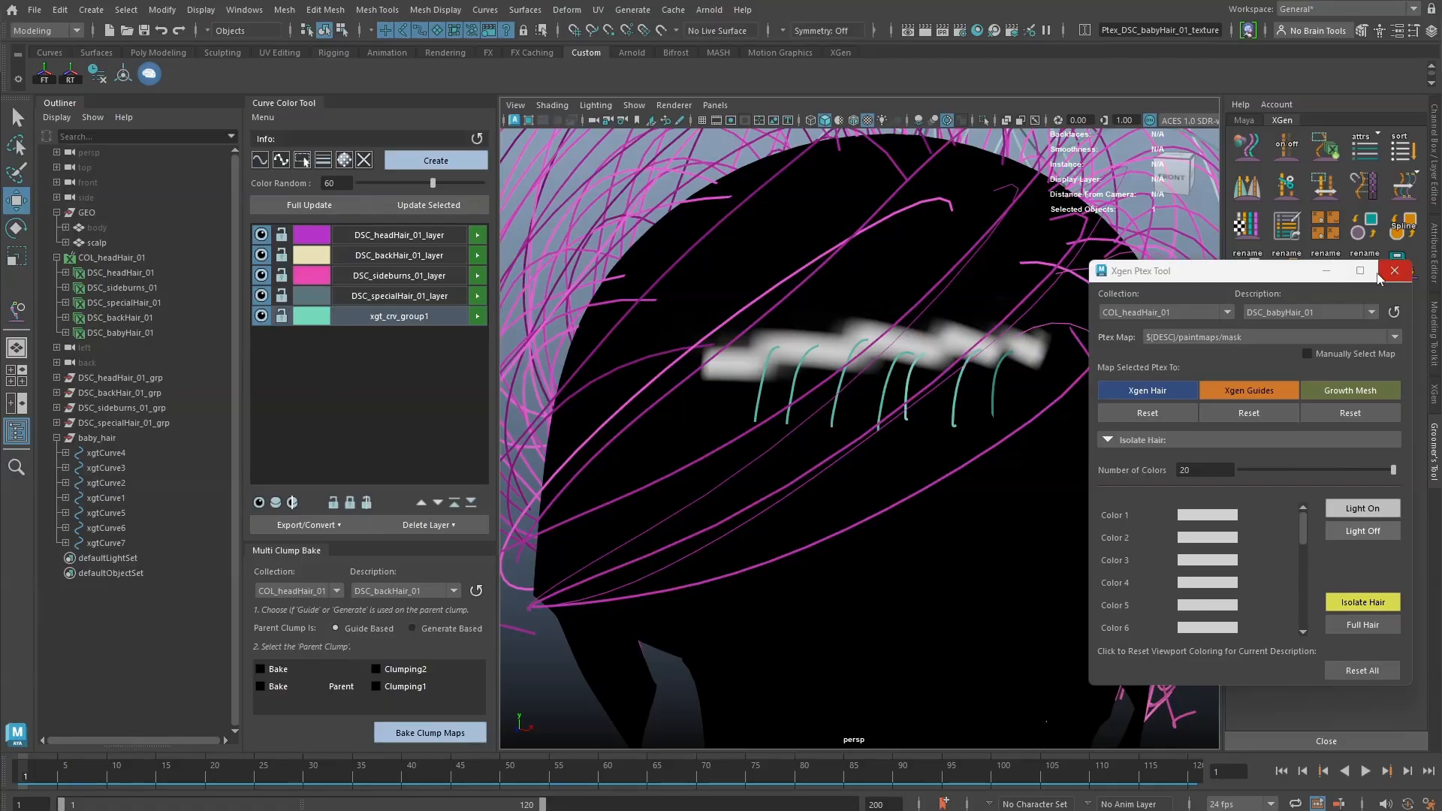
drag(1270, 277, 228, 306)
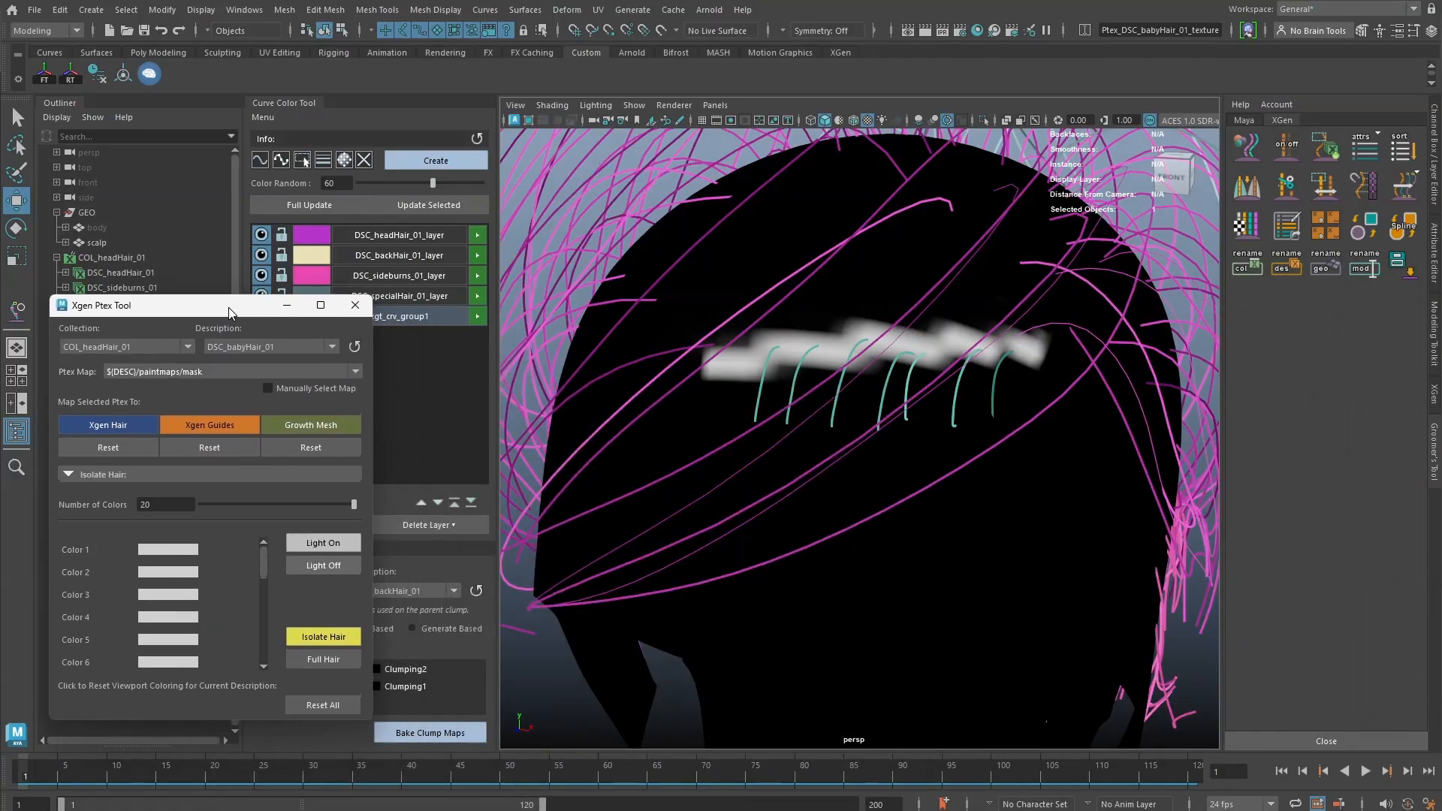
click(1433, 396)
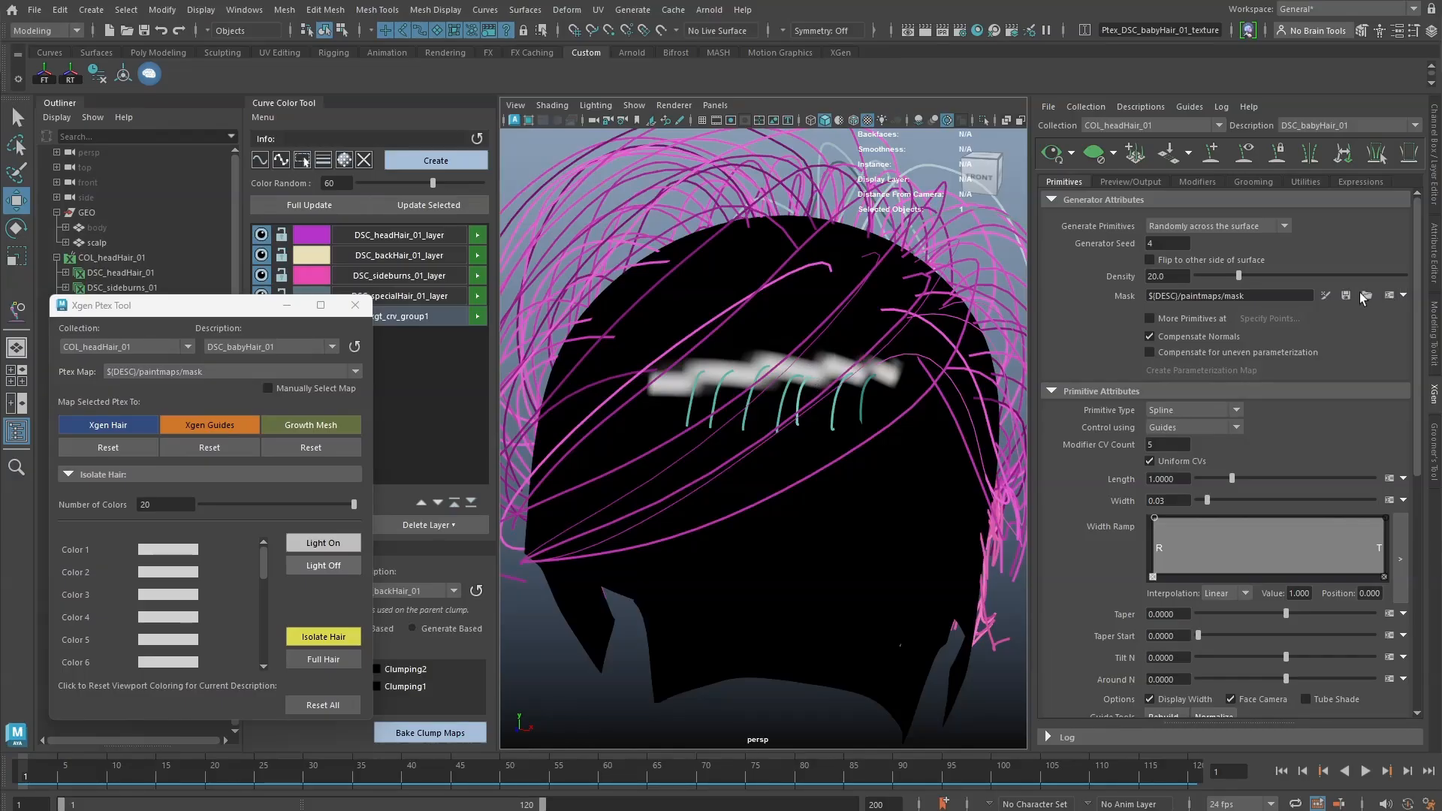
click(1403, 295)
click(1386, 314)
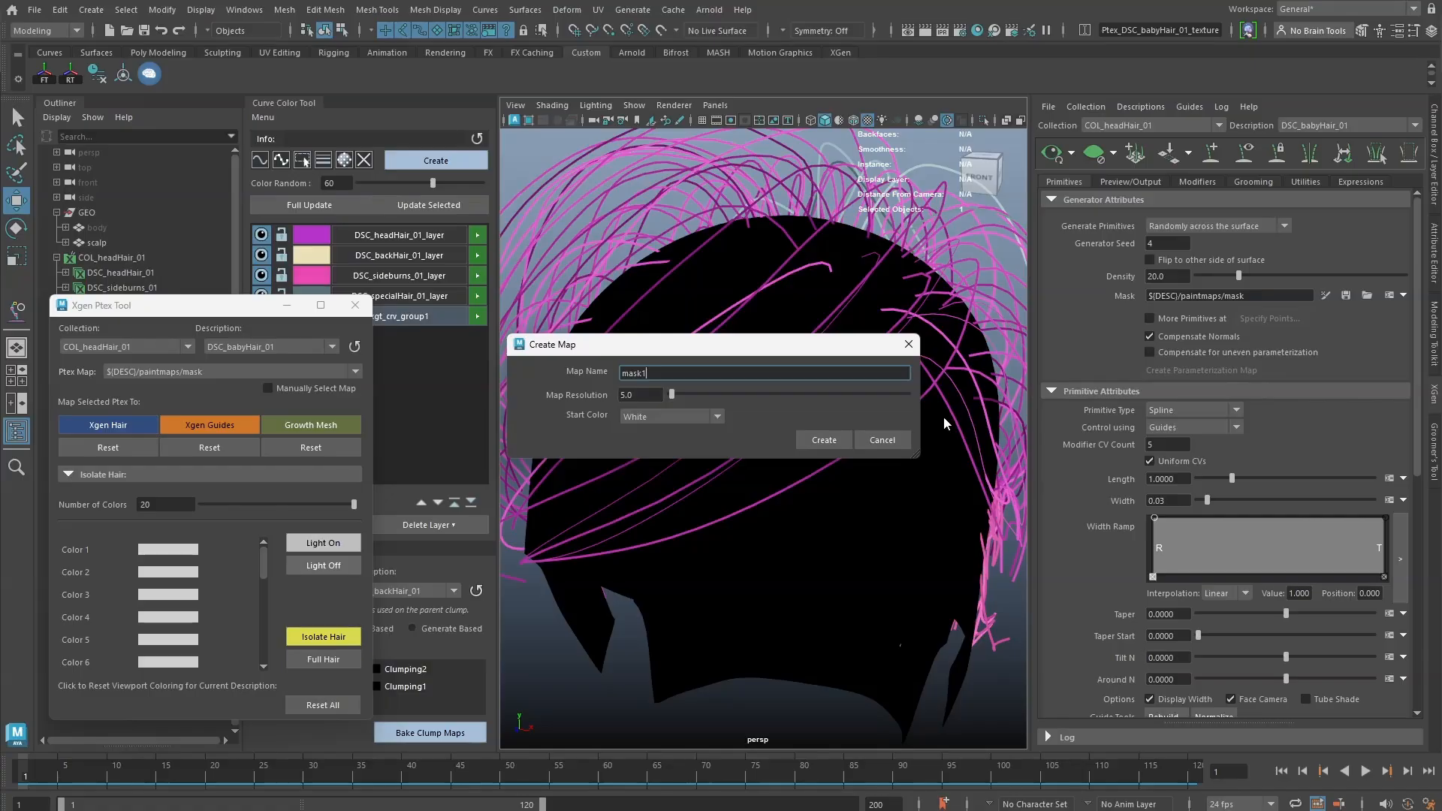
click(643, 393)
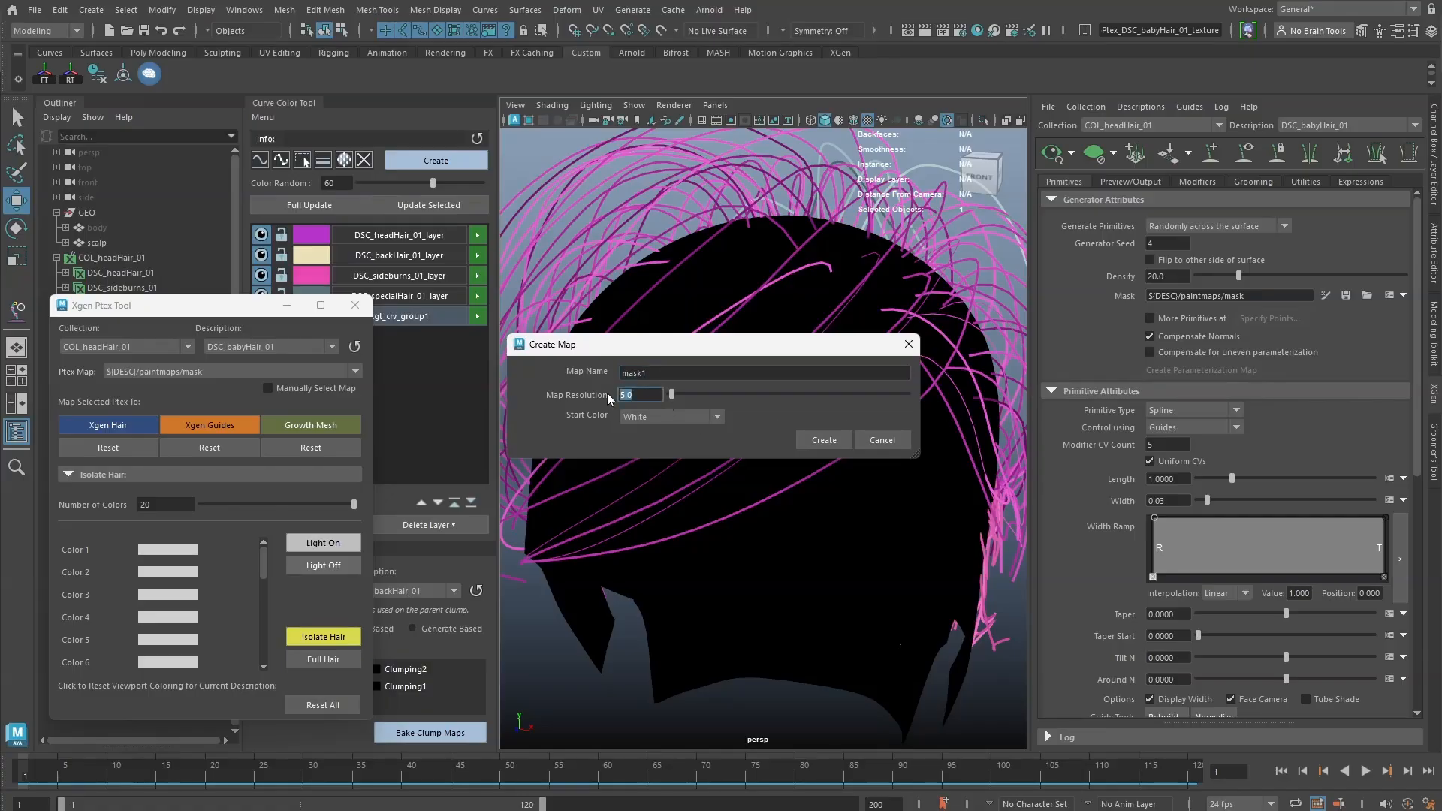
click(643, 371)
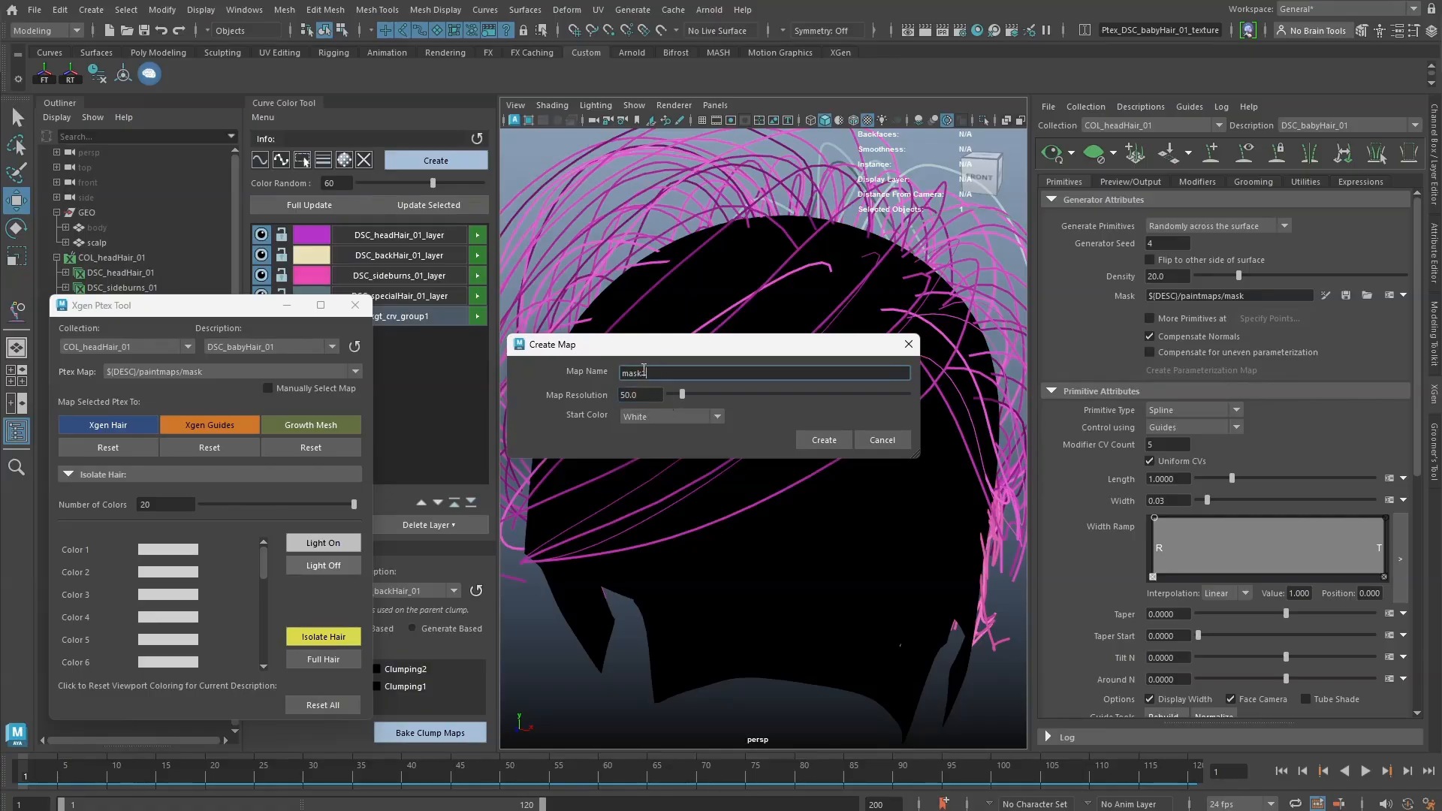
text(density_mask)
click(801, 441)
- Display the scalp with textures, clear the hair preview, and flood the density_mask map with black
key(6)
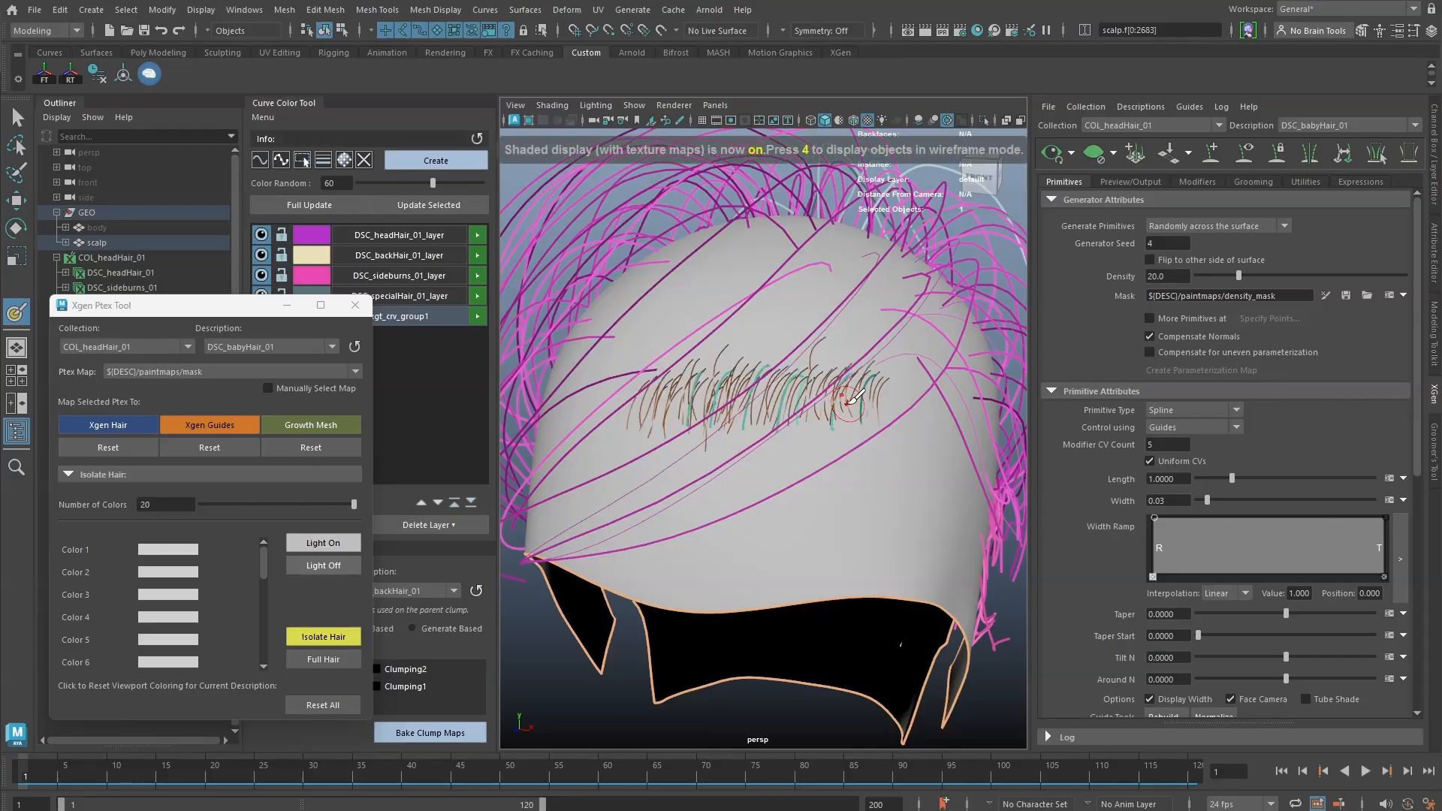
scroll(802, 373, up, 2)
click(1098, 155)
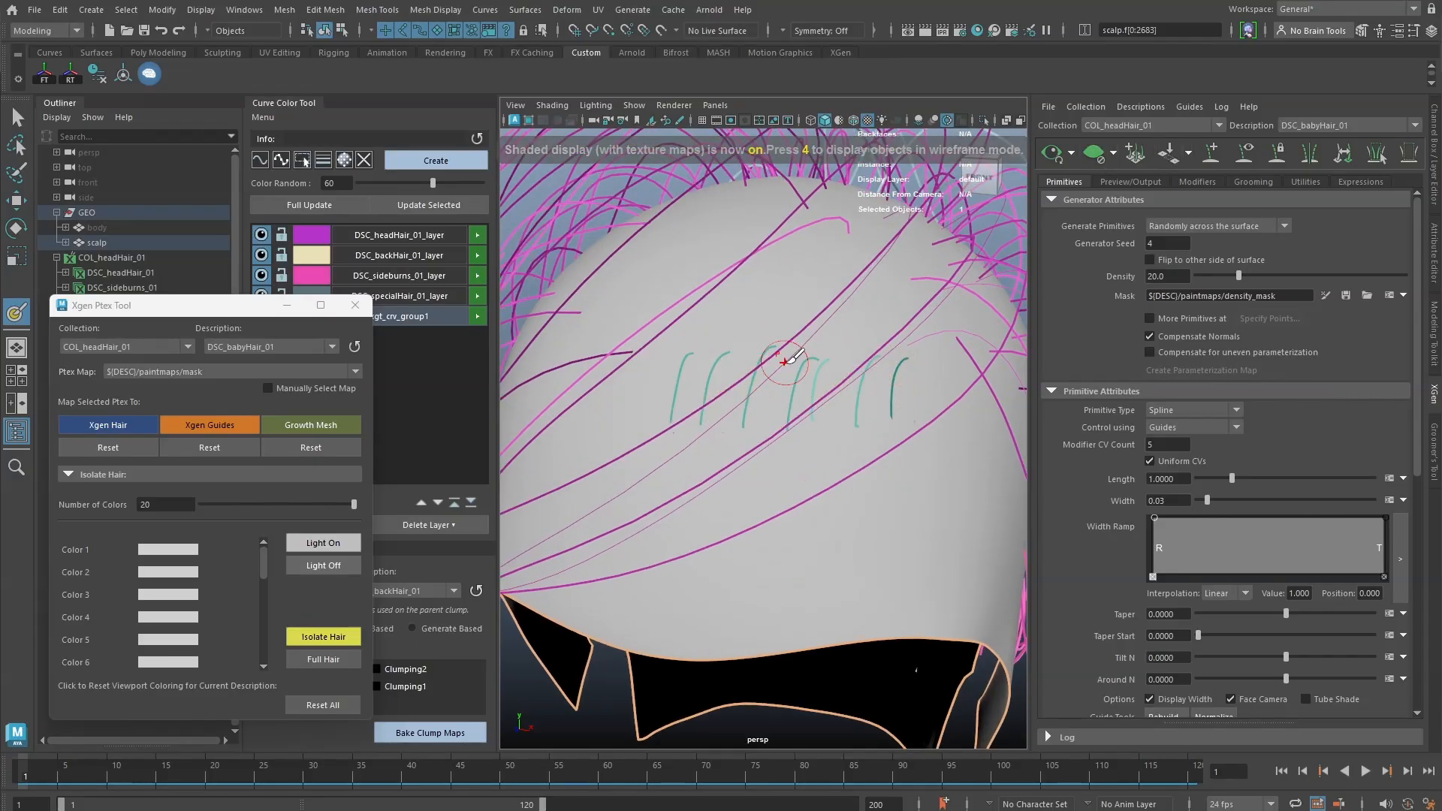
double_click(16, 312)
click(275, 441)
- Paint a narrow white band along the roots of the baby hair curves, undoing the first stroke, and close the paint tool settings
mouse_move(652, 365)
mouse_down()
mouse_move(678, 351)
mouse_move(912, 362)
mouse_up()
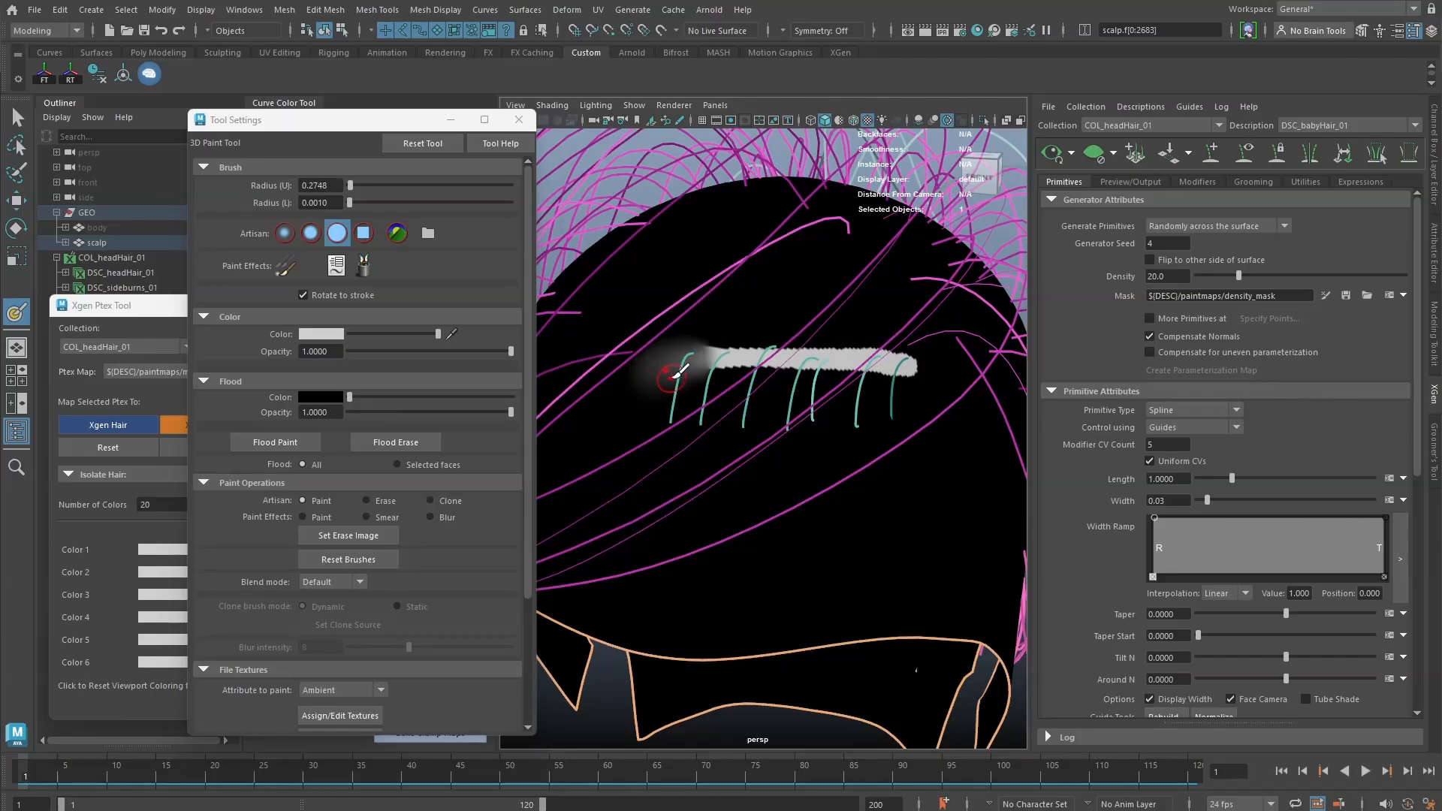
key(ctrl+z)
shift+drag(710, 362, 901, 365)
alt+drag(804, 363, 800, 382)
drag(661, 374, 907, 367)
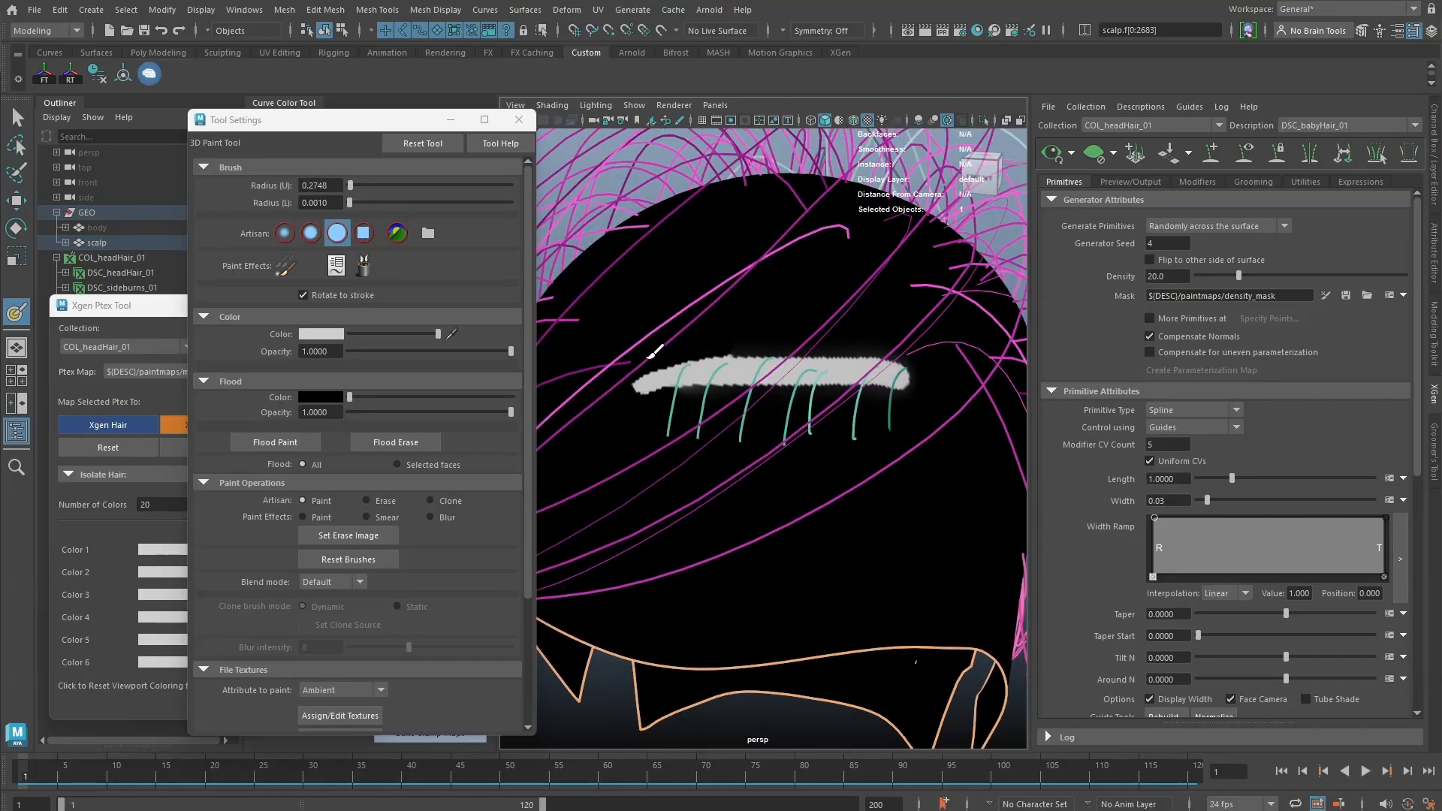
click(518, 120)
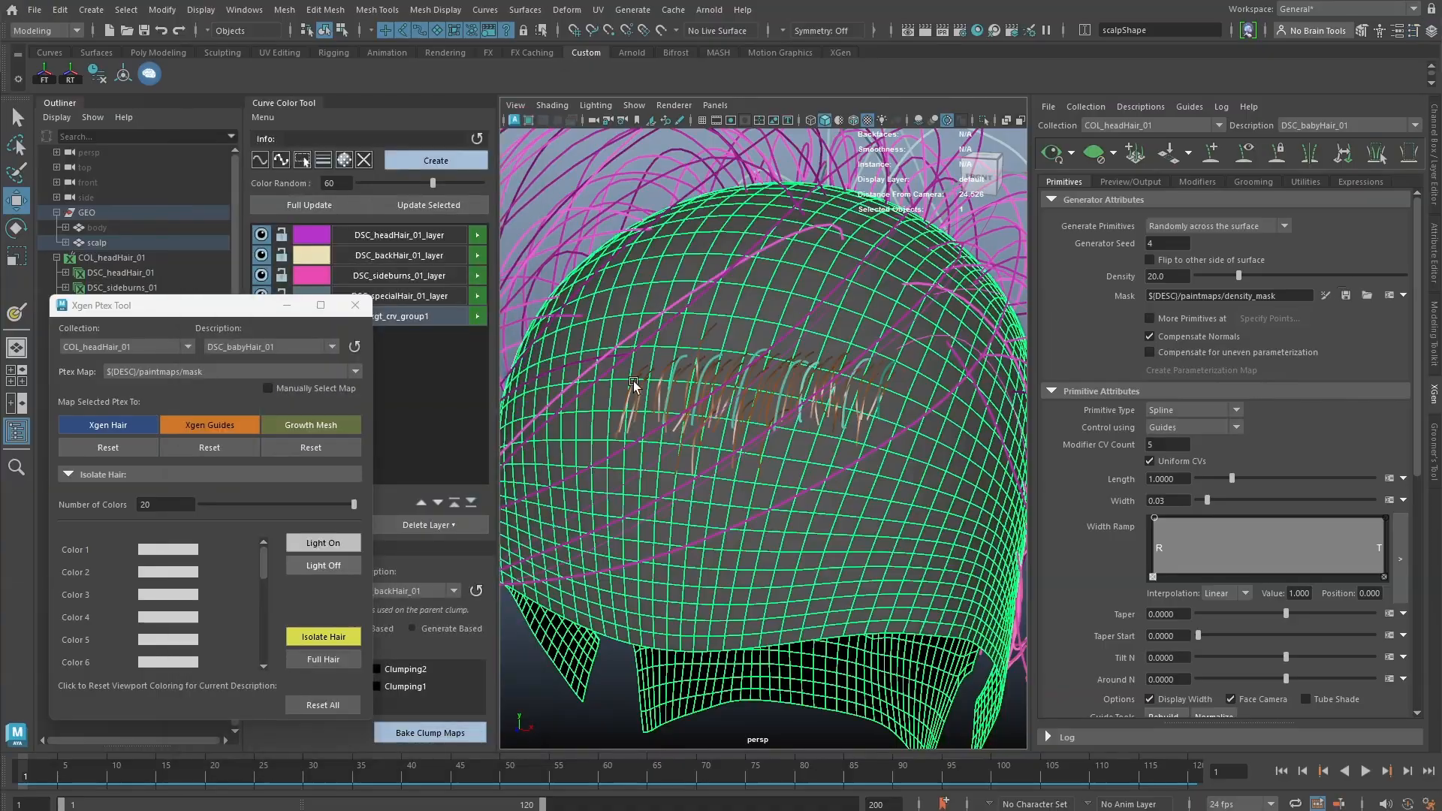
- Refresh the Xgen Ptex Tool's map list and map ${DESC}/paintmaps/density_mask onto the growth mesh
click(219, 371)
click(218, 371)
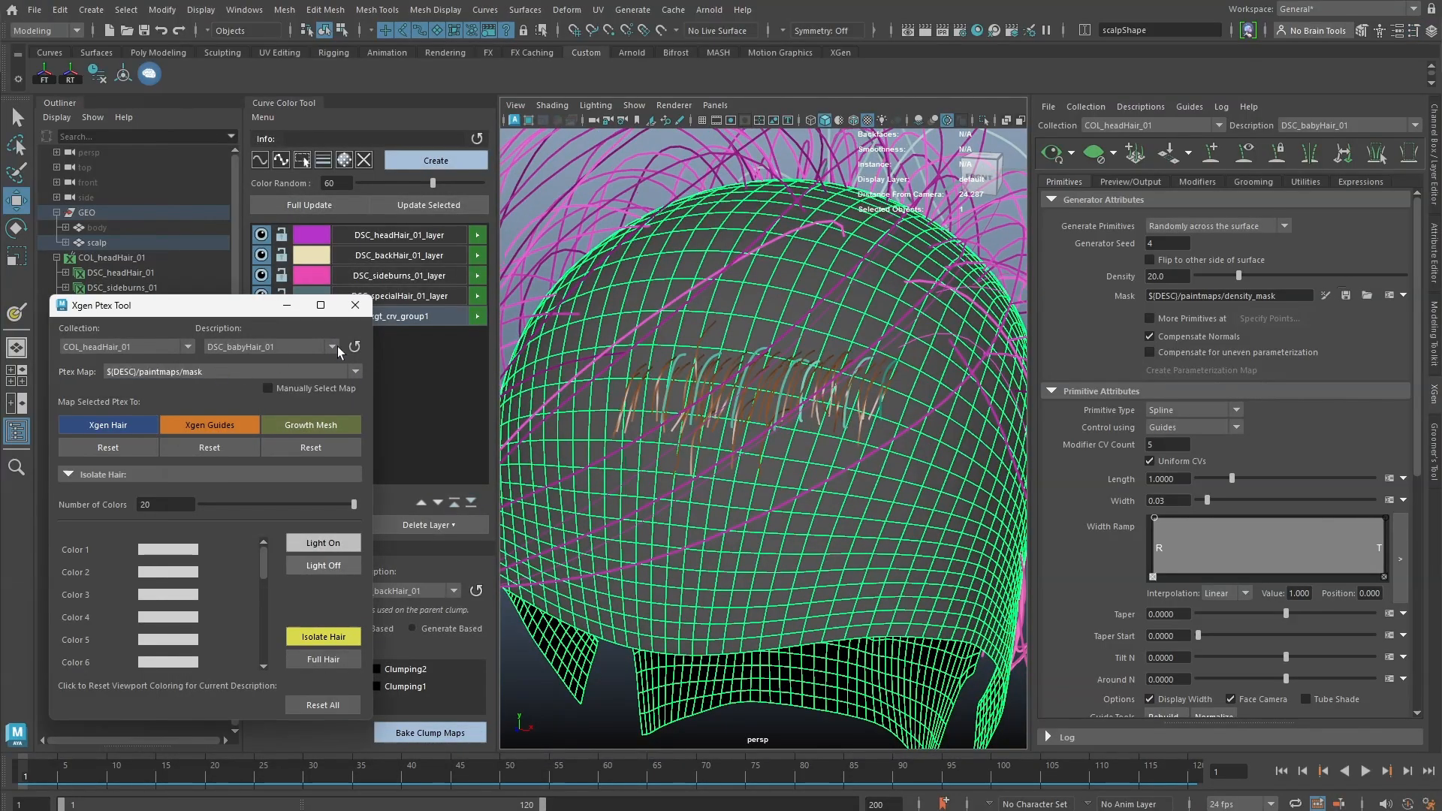
click(354, 346)
click(232, 375)
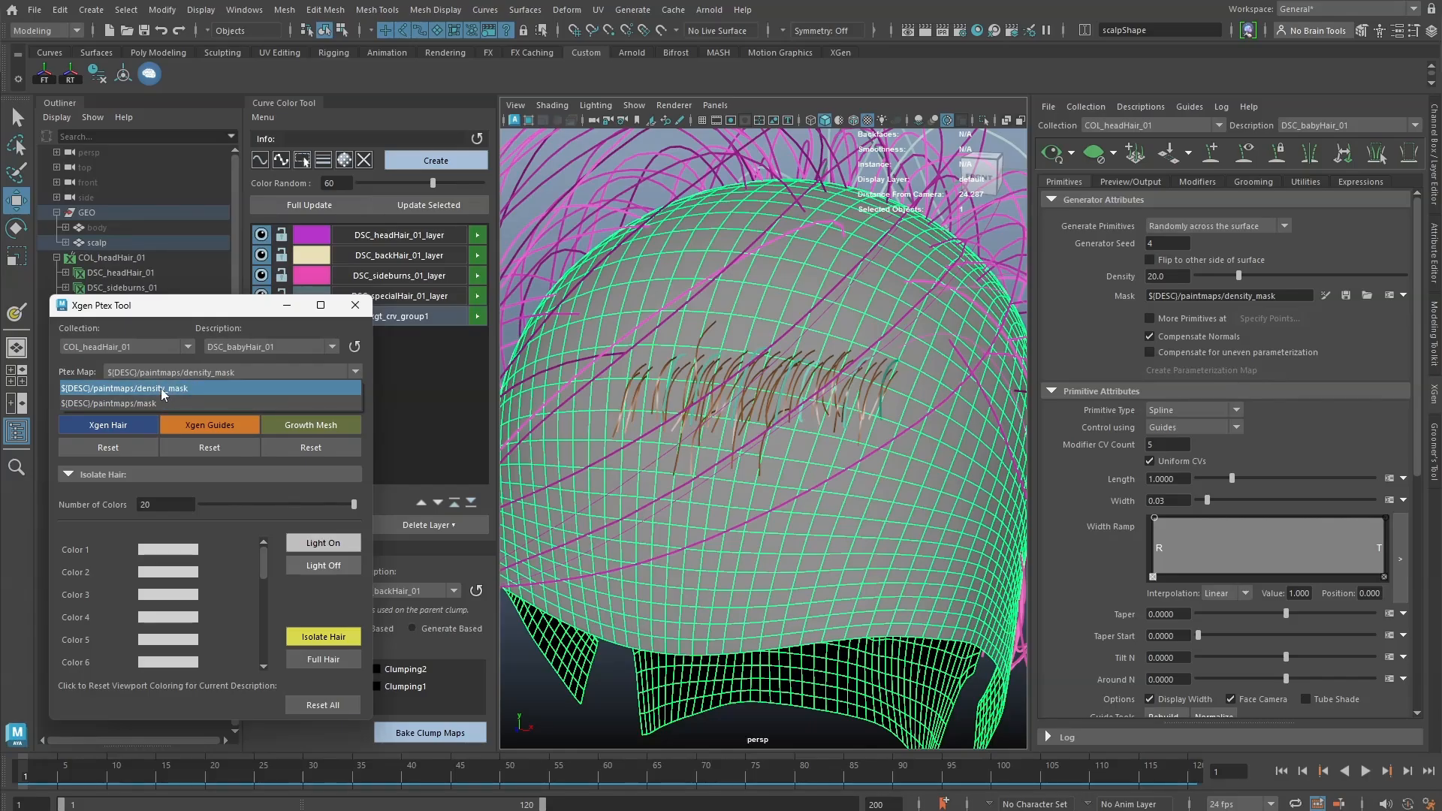
click(154, 389)
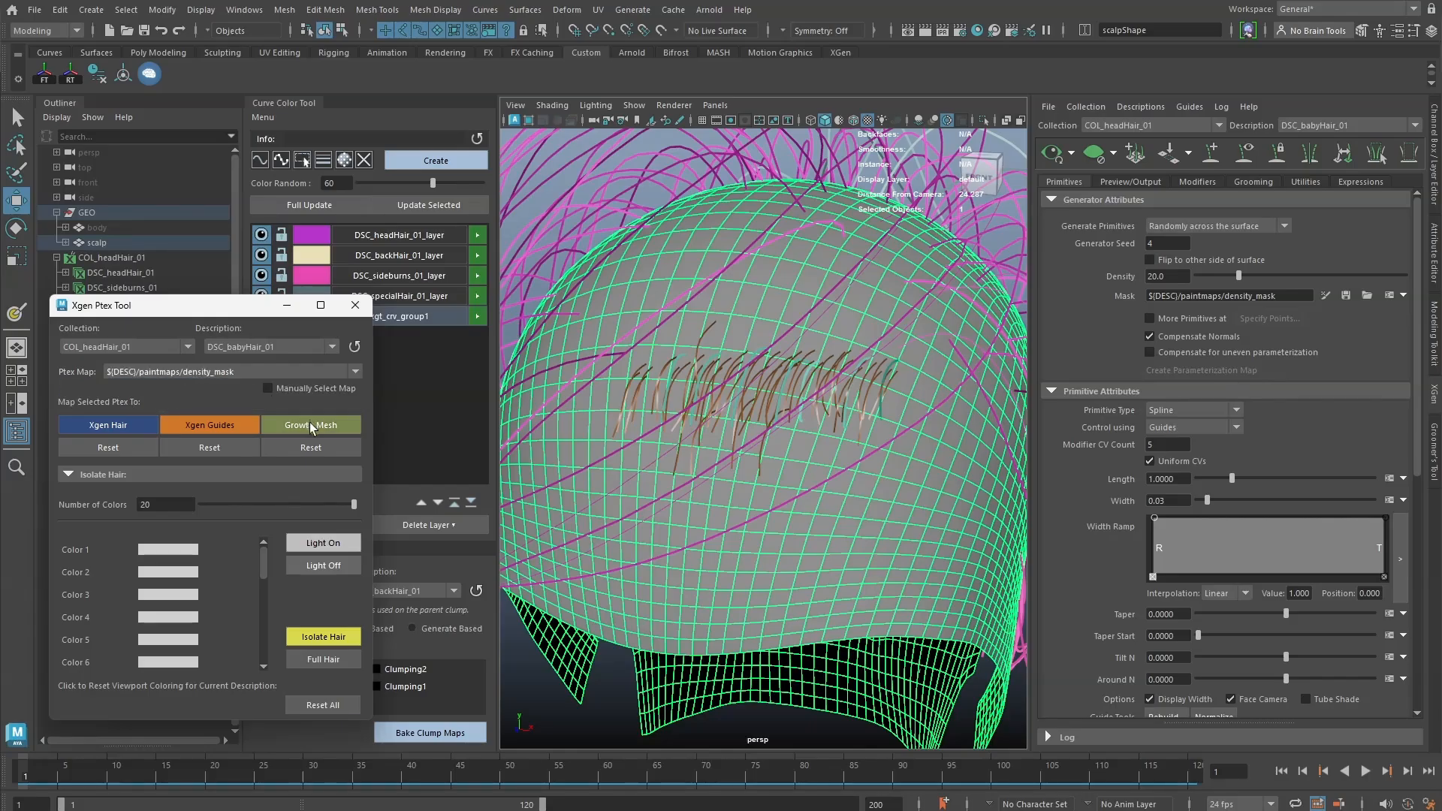
alt+right_drag(799, 345, 868, 332)
alt+drag(868, 331, 862, 349)
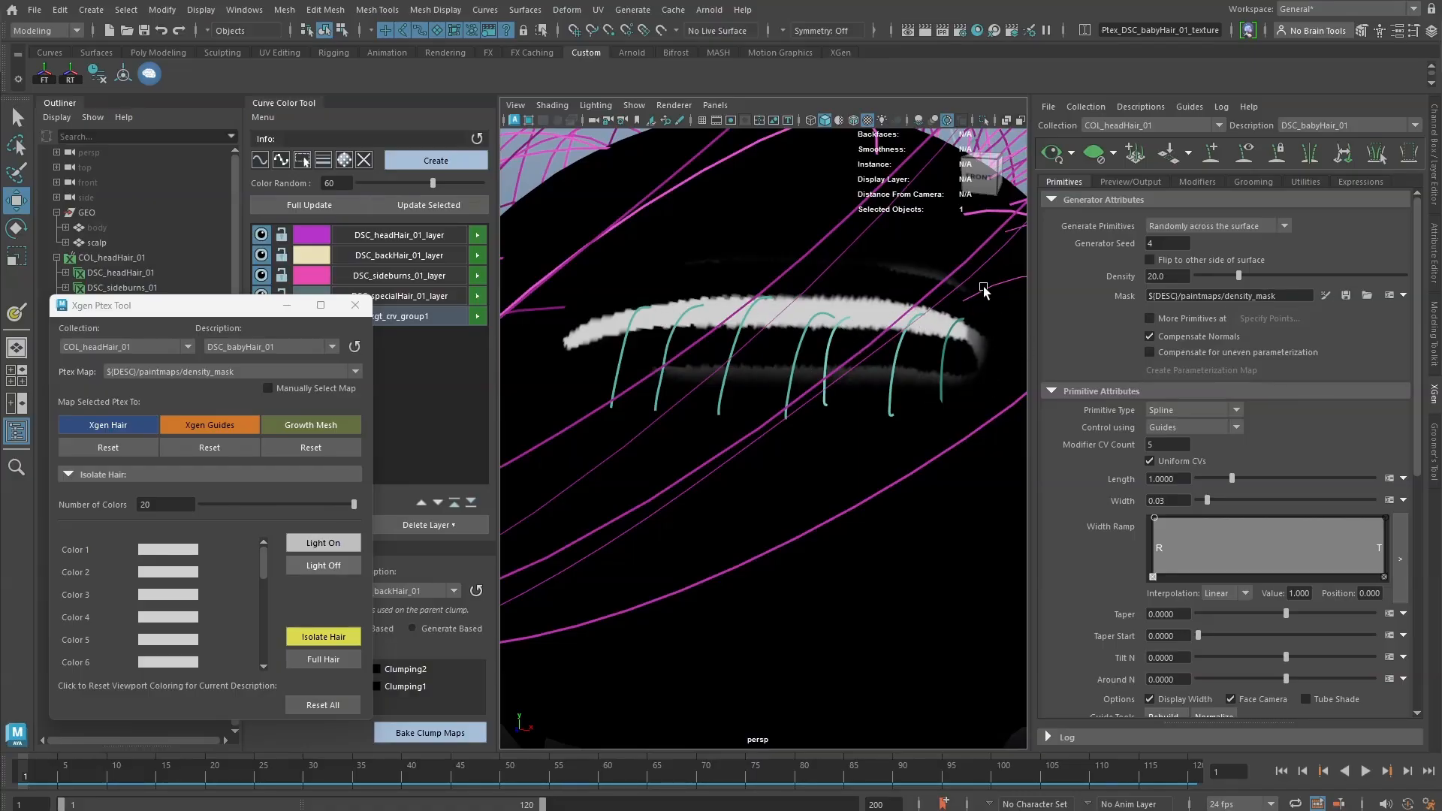
- Reopen density_mask for painting, save it again, remap it onto the growth mesh, and close the Xgen Ptex Tool
click(1326, 296)
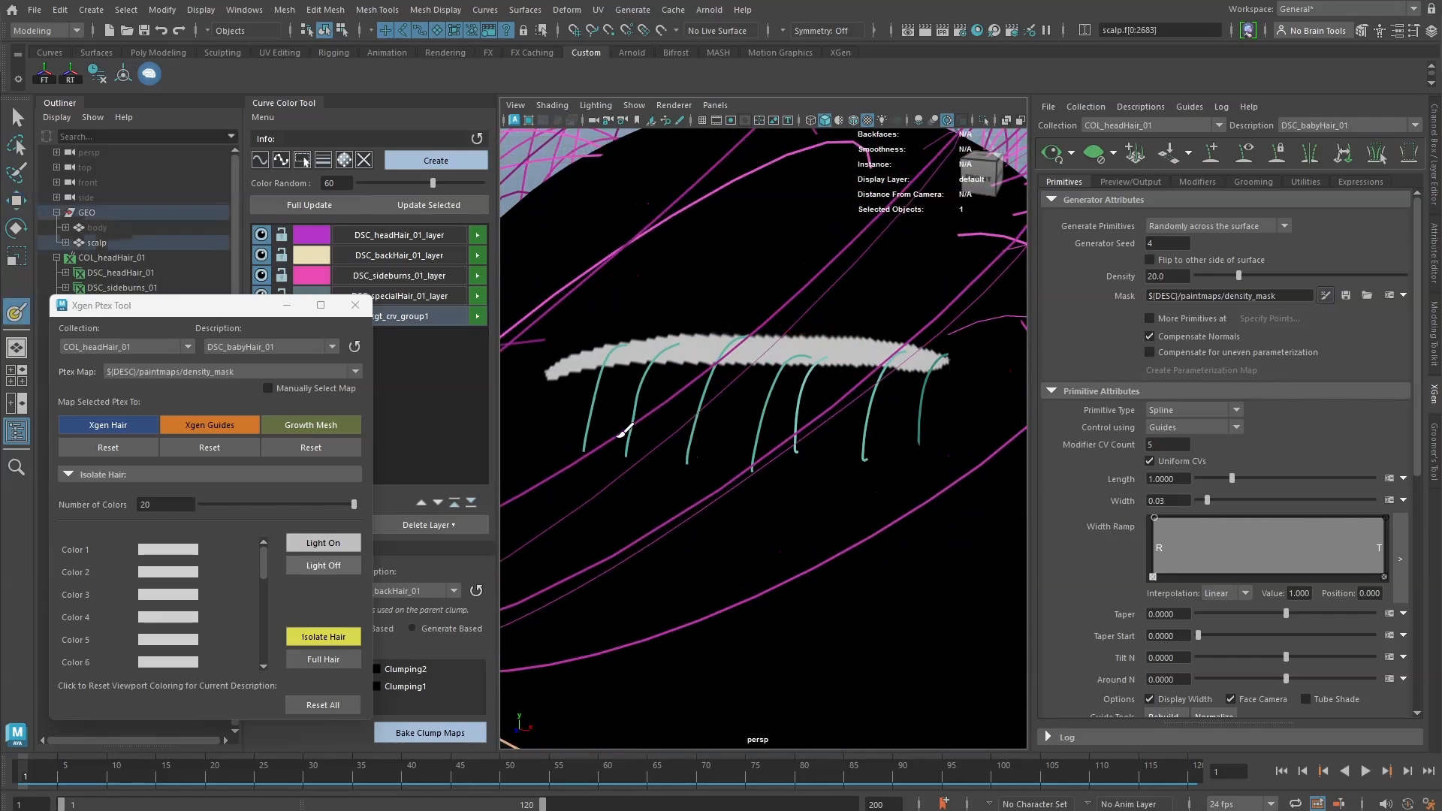
click(1345, 298)
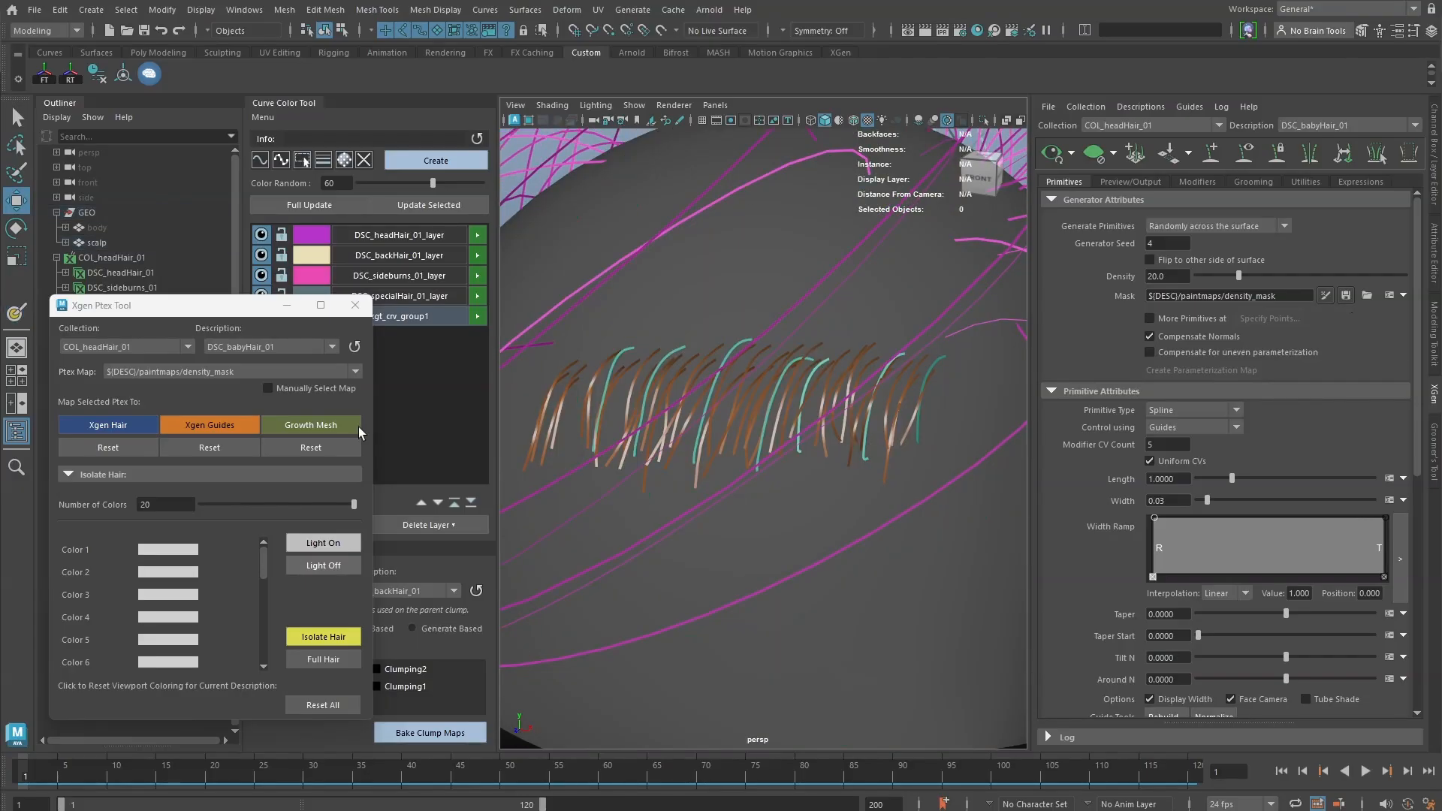
click(327, 423)
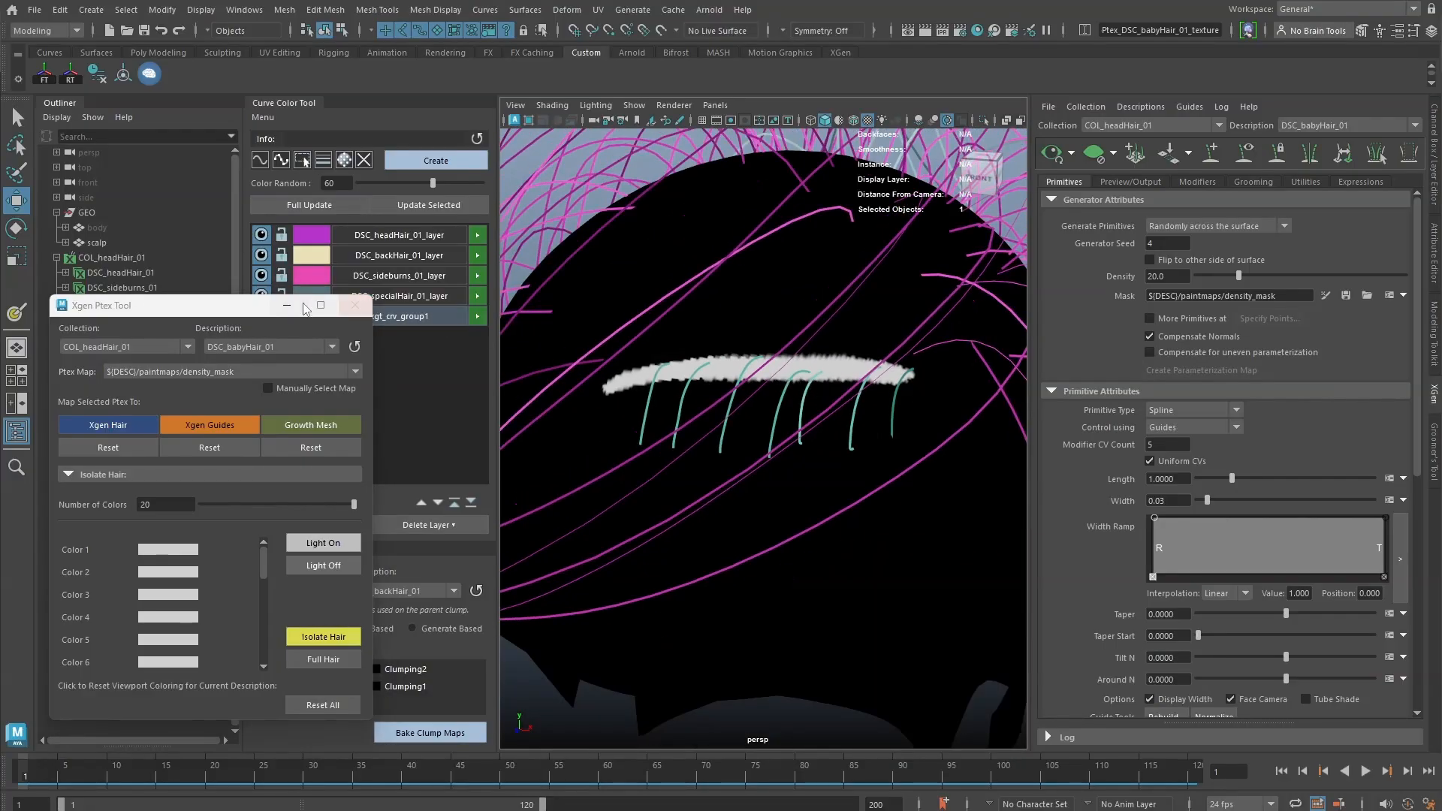
click(354, 305)
- Adjust xgtCurve7 and its neighbouring baby hair curves so their roots follow the painted density_mask band
click(786, 387)
alt+drag(819, 380, 765, 386)
key(y)
key(w)
click(682, 362)
key(y)
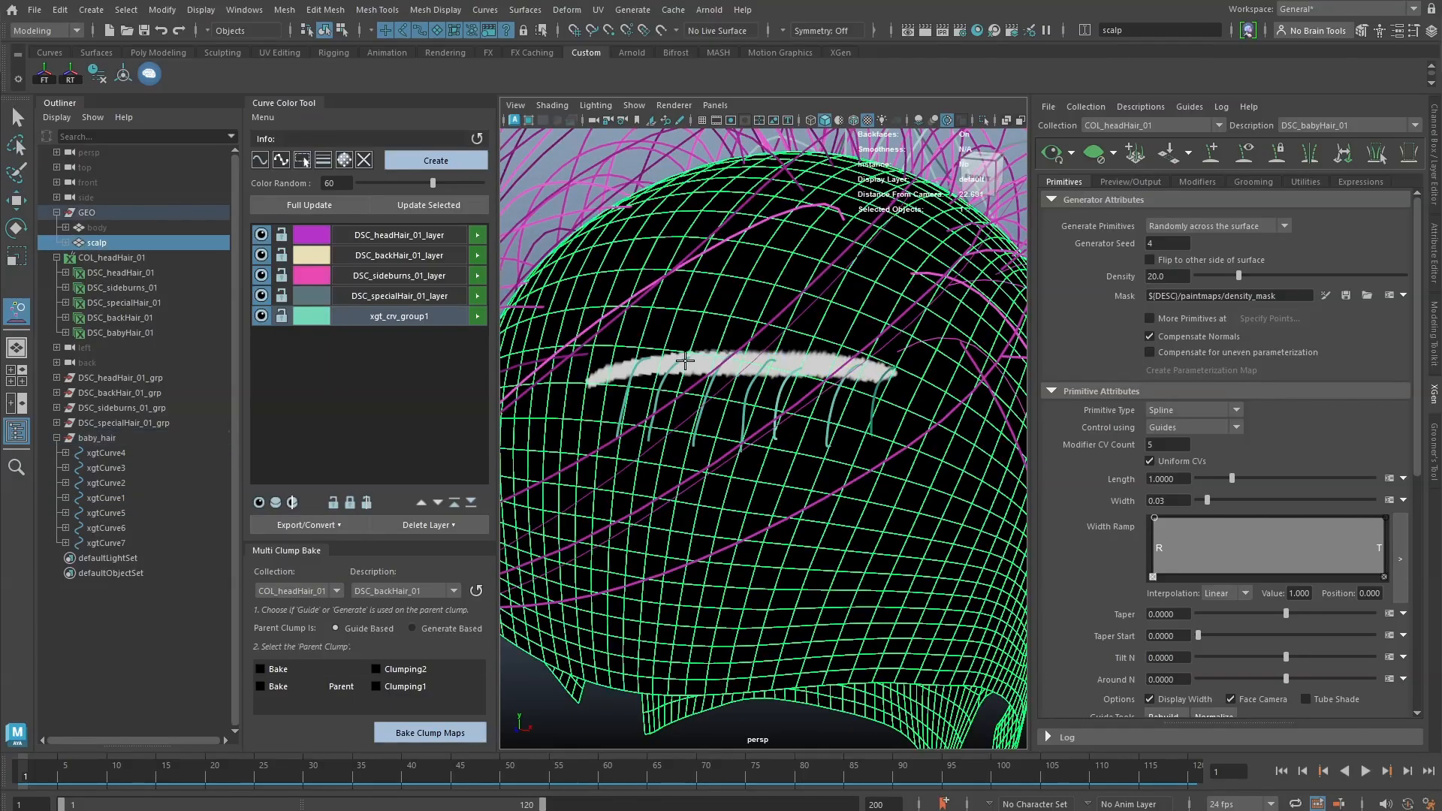
key(w)
click(667, 369)
alt+right_drag(694, 368, 725, 323)
key(y)
key(w)
click(631, 347)
key(y)
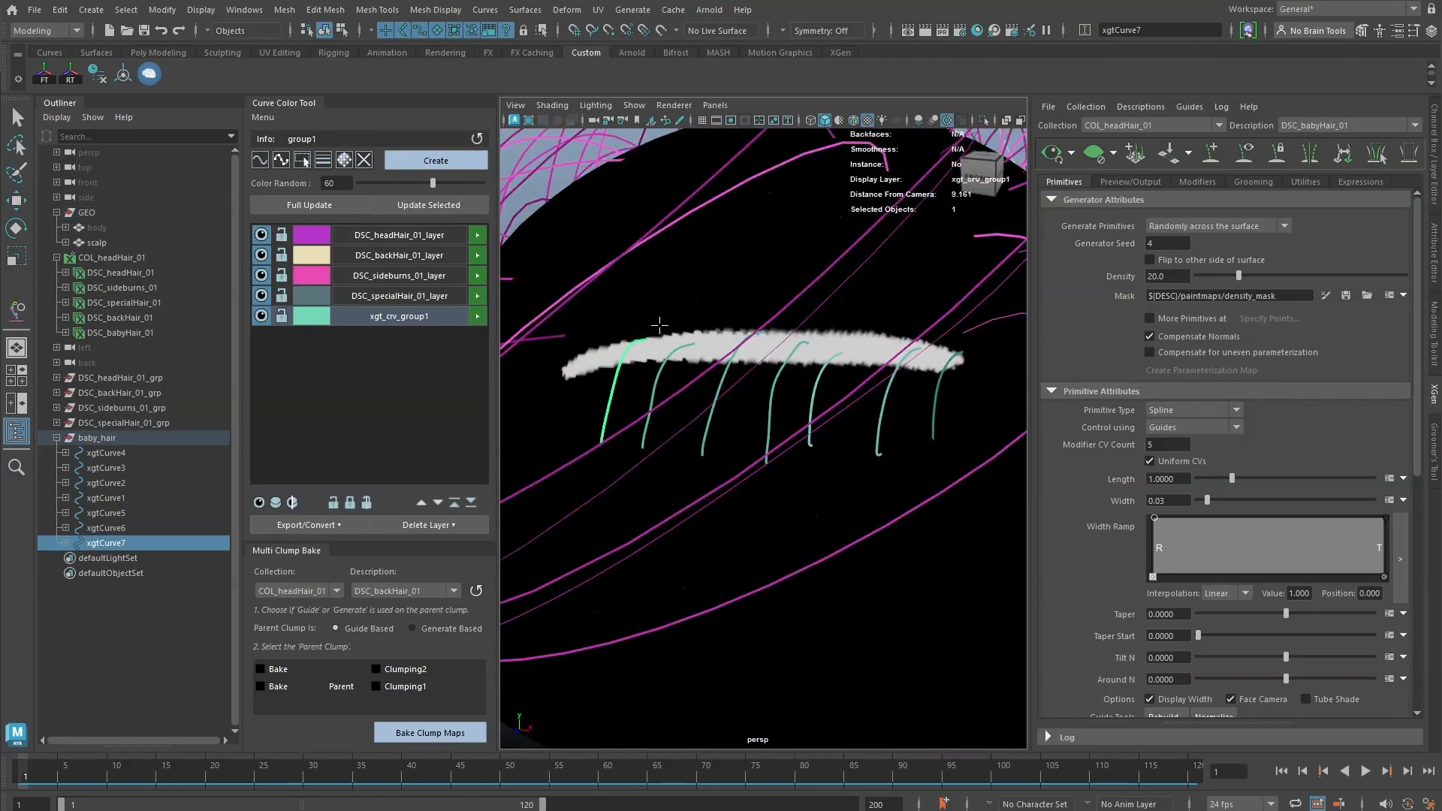
mouse_move(618, 387)
mouse_down()
mouse_move(760, 383)
mouse_move(778, 363)
mouse_move(668, 377)
mouse_move(612, 342)
mouse_up()
key(w)
- Duplicate a baby hair curve and shape the copy as a shorter strand at the outer end of the band beyond xgtCurve7
key(ctrl+d)
key(ctrl+z)
click(685, 396)
key(y)
mouse_move(638, 394)
mouse_down()
mouse_move(663, 399)
mouse_move(647, 402)
mouse_up()
alt+drag(772, 443, 661, 398)
right_drag(654, 394, 703, 368)
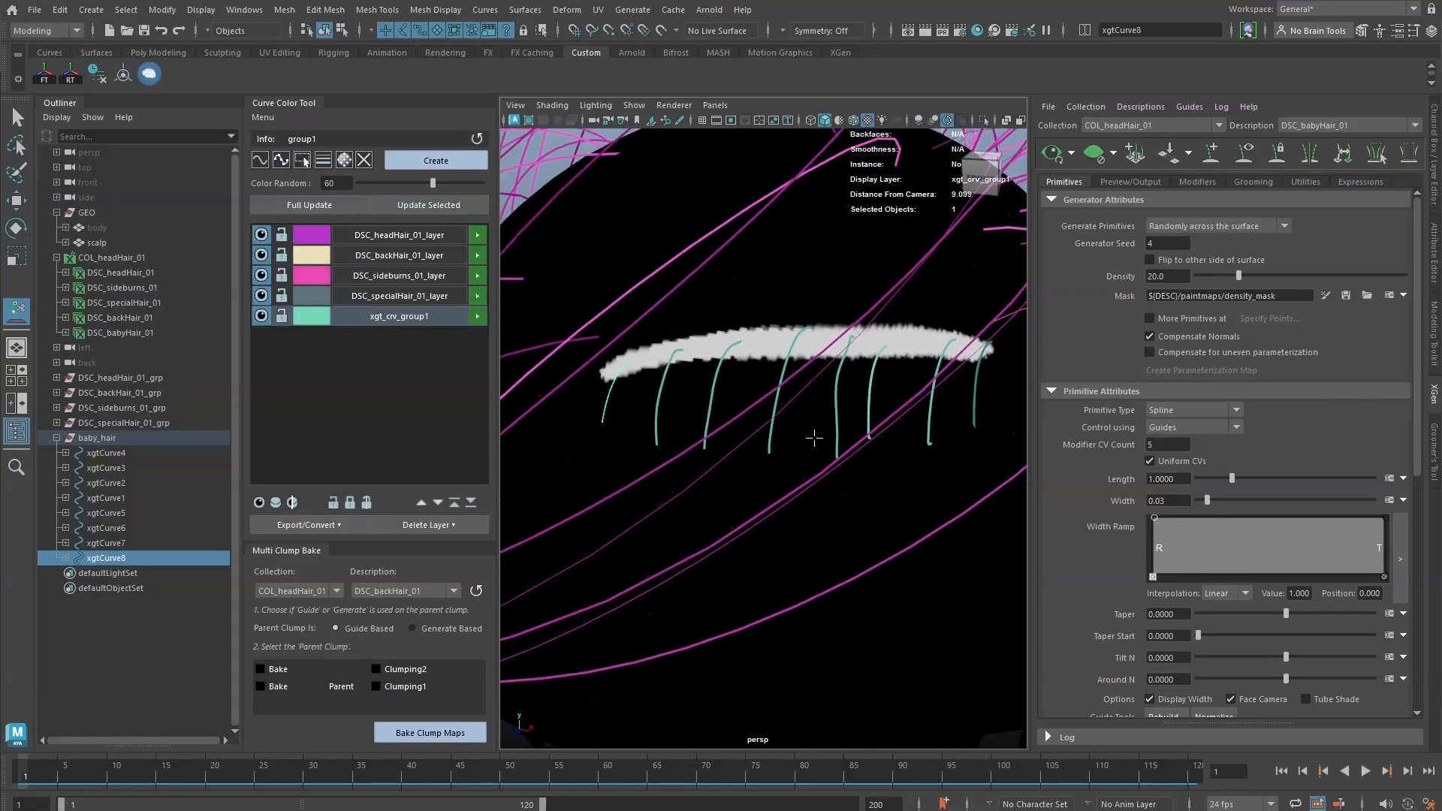
- Adjust the middle baby hair curves and select xgtCurve3 near the opposite end of the painted band
key(w)
mouse_move(814, 438)
alt+mouse_down()
mouse_move(722, 410)
mouse_move(698, 474)
mouse_move(731, 421)
mouse_move(731, 380)
mouse_move(784, 398)
alt+mouse_up()
click(824, 386)
key(y)
key(w)
click(808, 386)
key(y)
alt+drag(894, 370, 842, 385)
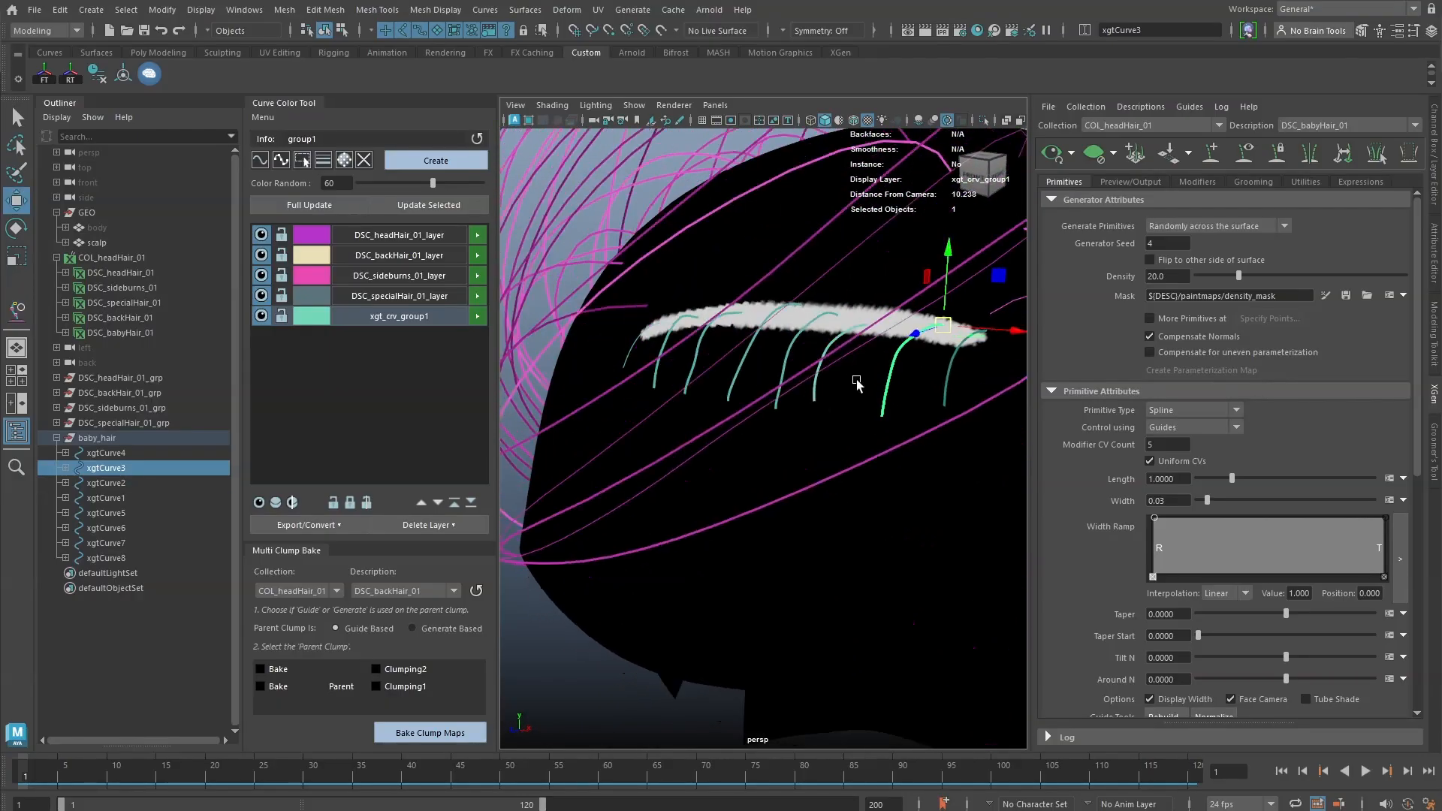
- Select all curves of the xgt_crv_group1 layer and rebuild them with 2 spans
click(442, 318)
alt+drag(645, 375, 627, 338)
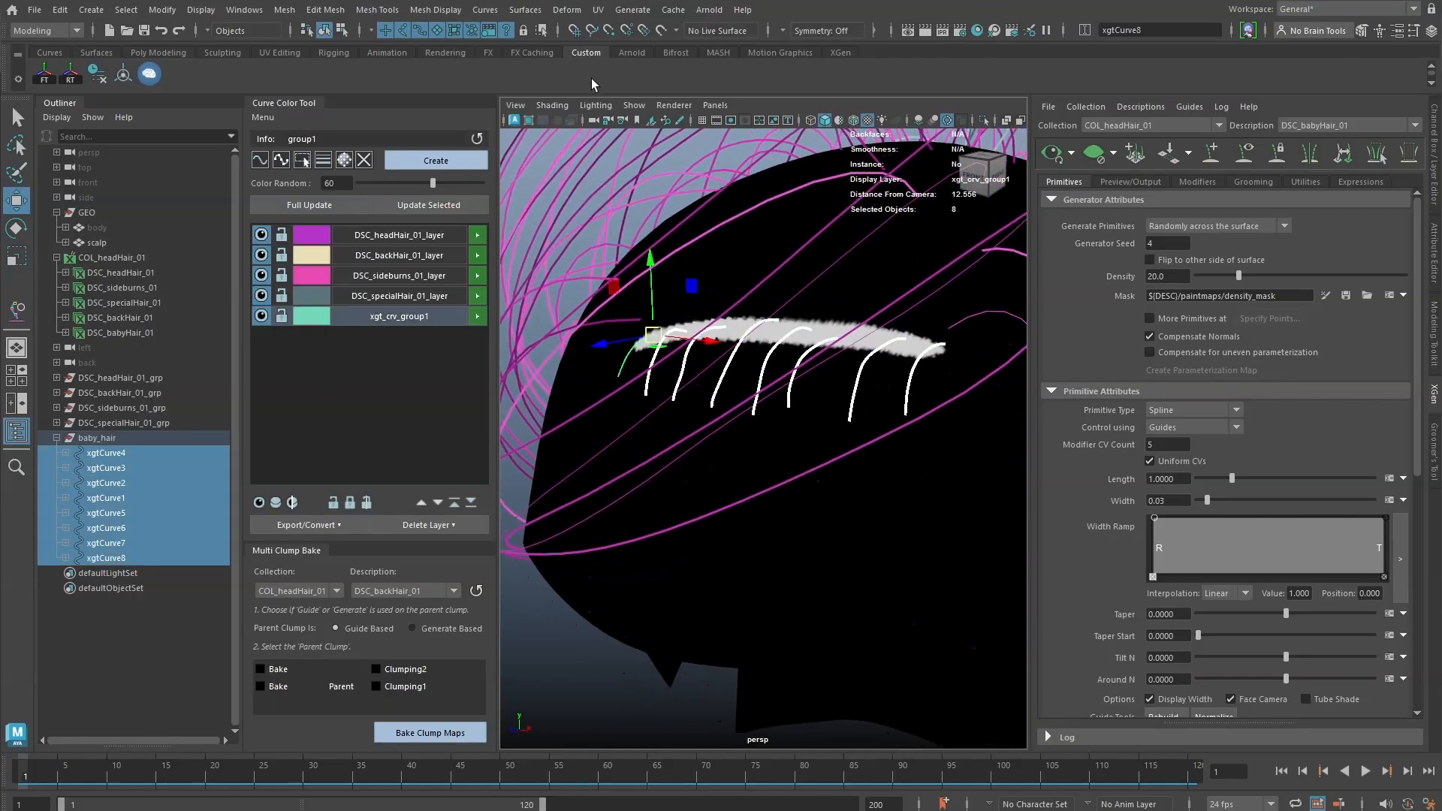
click(492, 9)
click(635, 461)
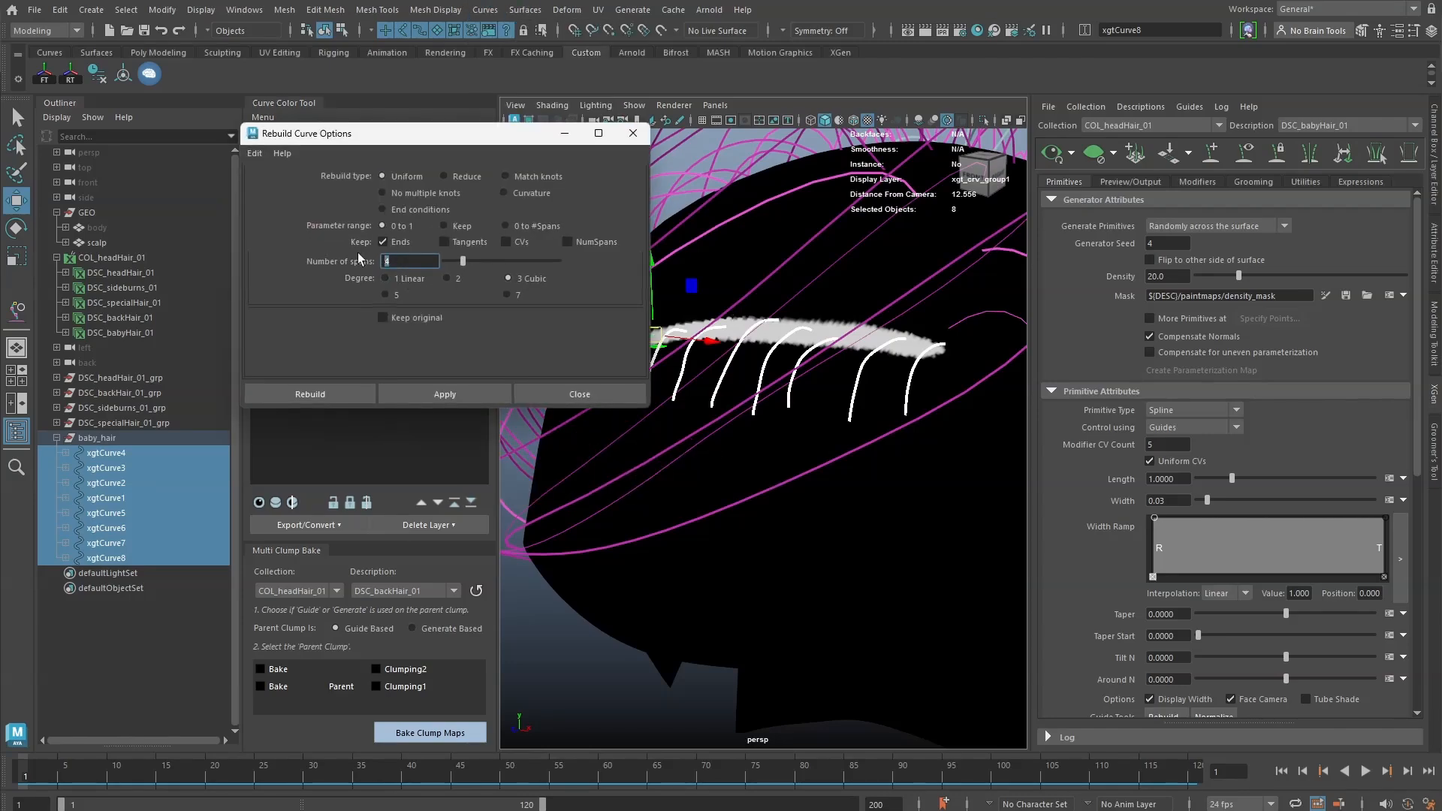
drag(408, 264, 350, 271)
text(2)
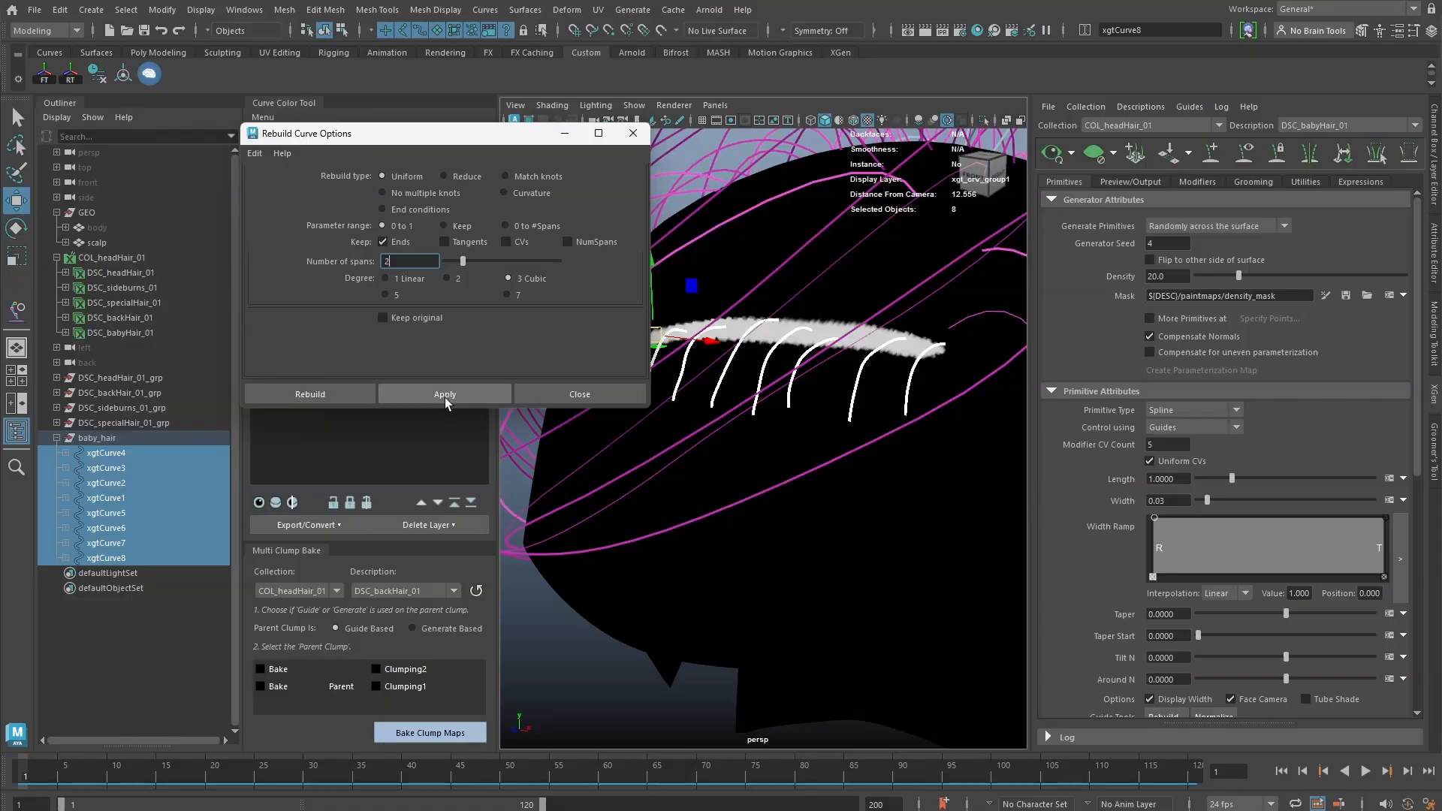
click(445, 396)
click(580, 396)
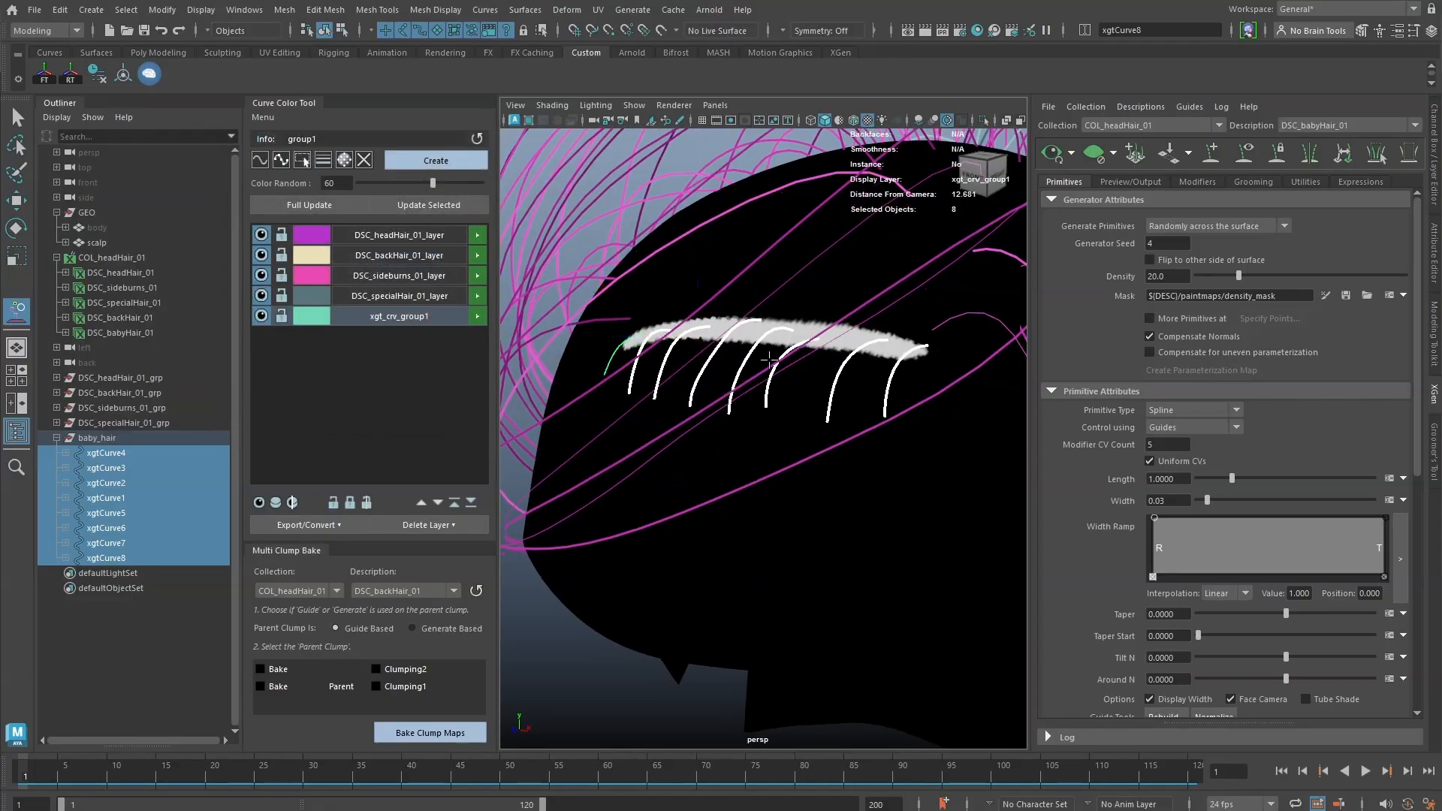
- Duplicate a baby hair curve and place the copy in the gap beside xgtCurve3
scroll(755, 360, up, 1)
alt+drag(754, 360, 826, 378)
click(826, 360)
key(ctrl+d)
key(y)
key(w)
- Shorten xgtCurve3 and the end curve xgtCurve4 near the end of the painted band
click(823, 380)
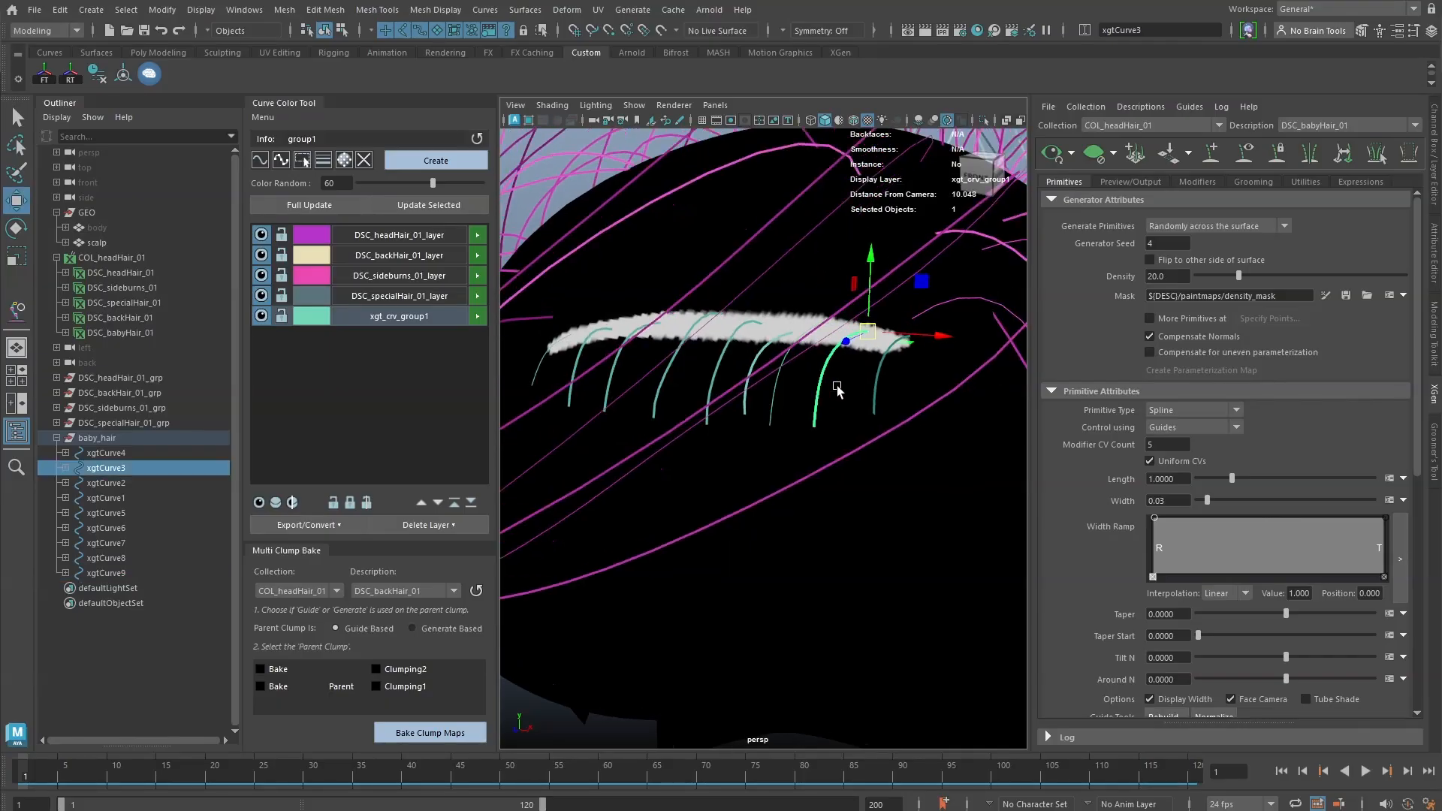
shift+right_drag(839, 386, 872, 429)
key(BackSpace)
key(w)
click(882, 365)
key(y)
key(BackSpace)
key(Return)
alt+drag(883, 375, 907, 378)
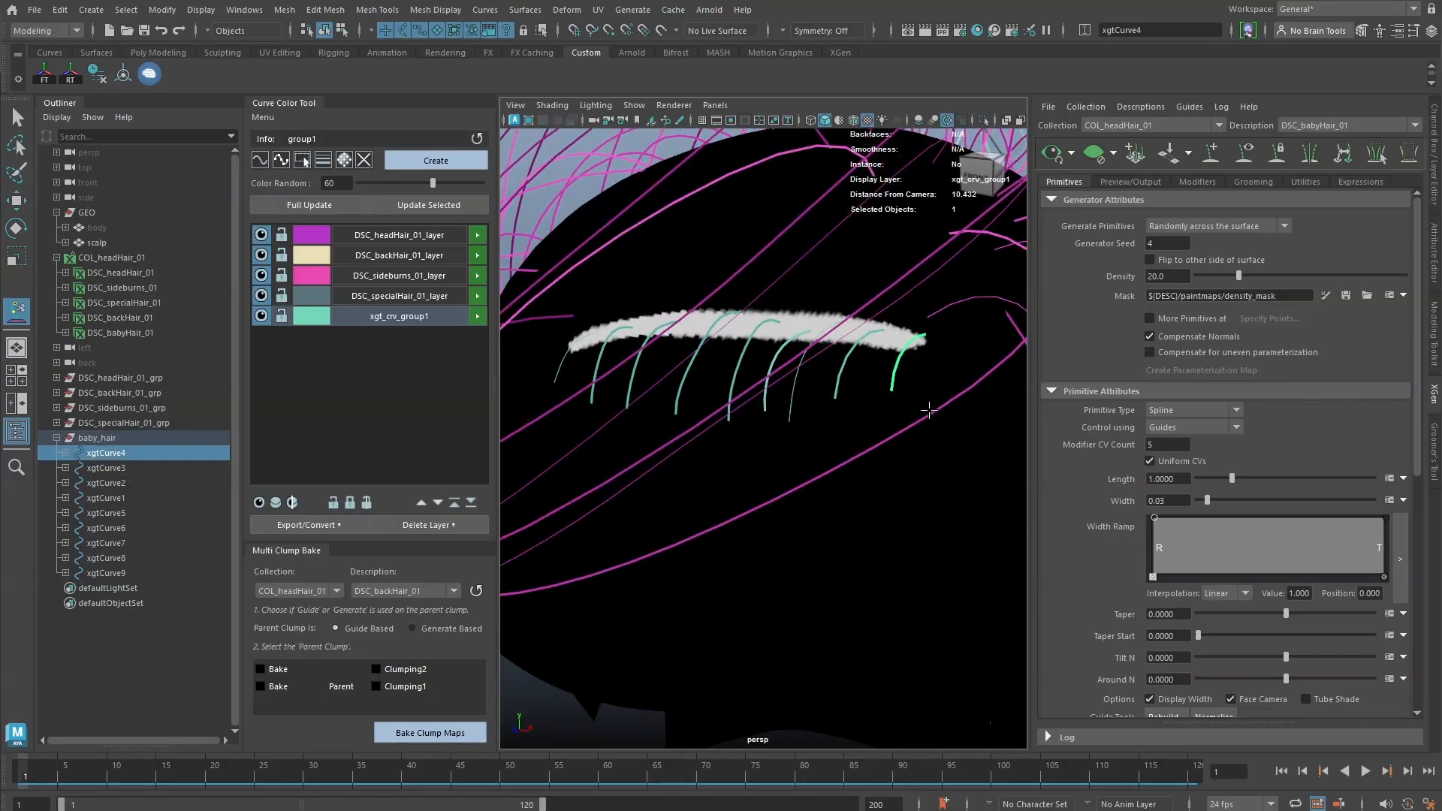
- Refine the length and shape of xgtCurve4 at the end of the painted band
mouse_move(907, 379)
alt+middle_down()
mouse_move(927, 380)
mouse_move(886, 382)
alt+middle_up()
key(y)
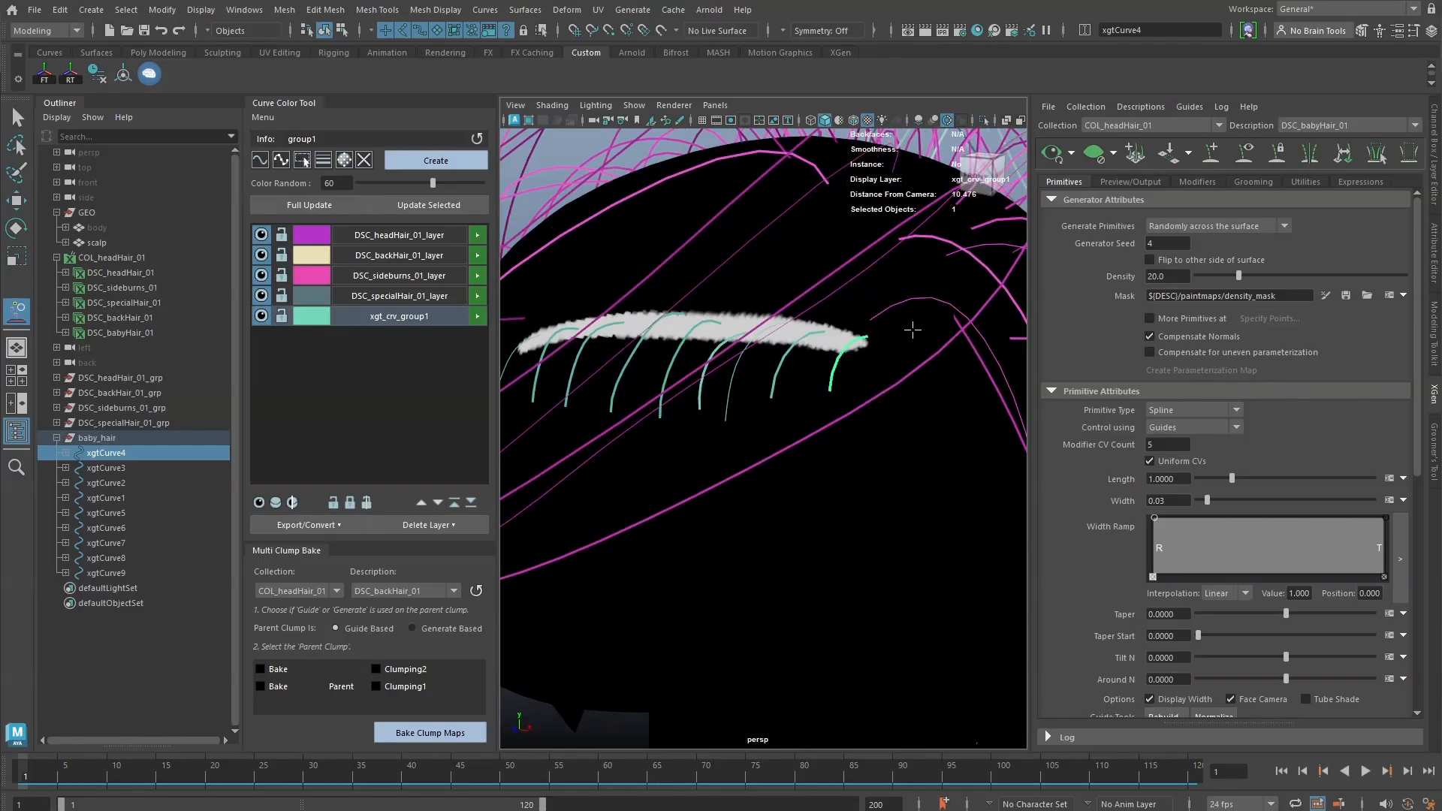
key(BackSpace)
key(Return)
alt+drag(888, 370, 873, 377)
alt+right_drag(873, 377, 837, 407)
mouse_move(826, 419)
mouse_down()
mouse_move(814, 423)
mouse_move(811, 395)
mouse_up()
alt+drag(798, 405, 831, 410)
key(w)
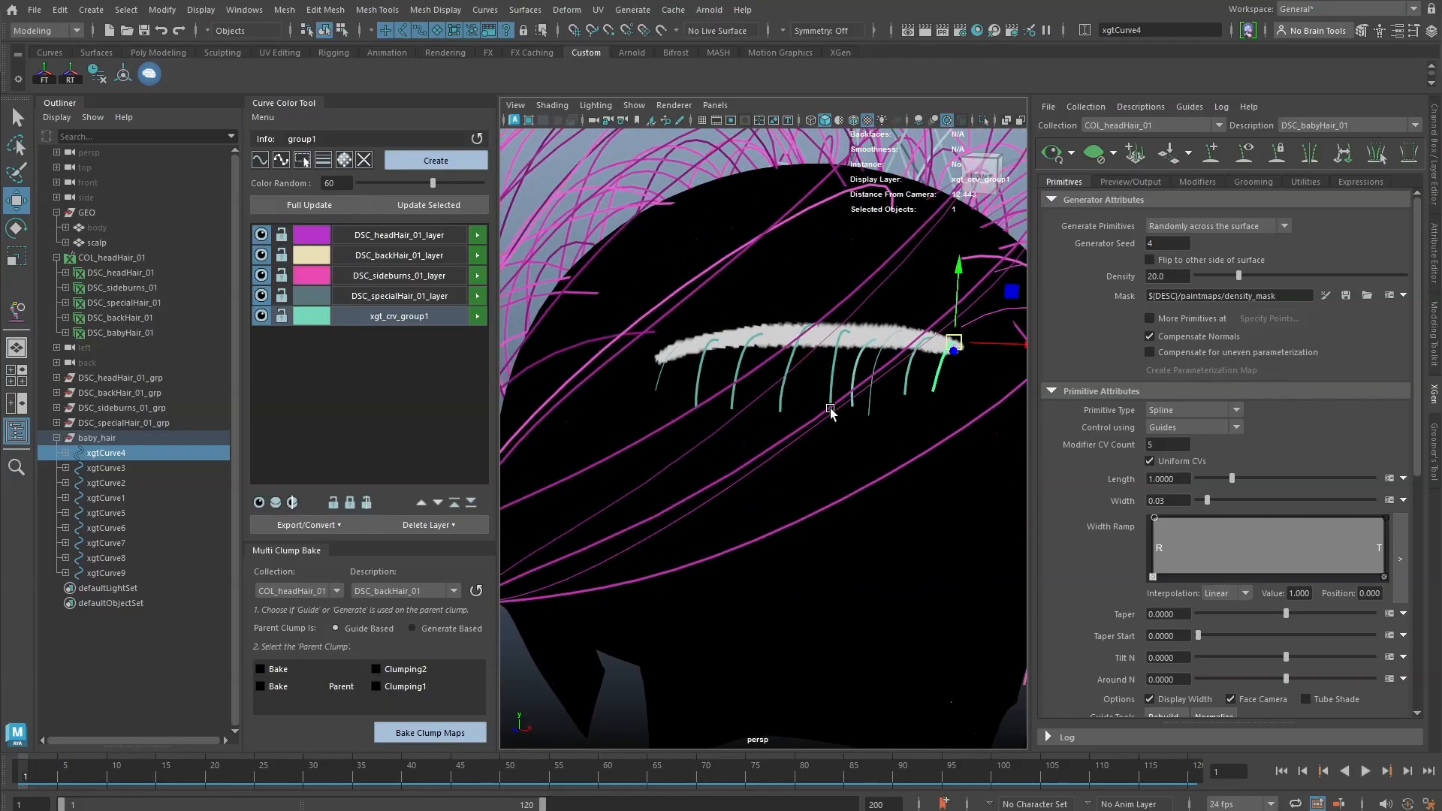
- Convert the nine curves of the xgt_crv_group1 layer to XGen guides and toggle the guides' visibility
alt+right_drag(830, 410, 794, 408)
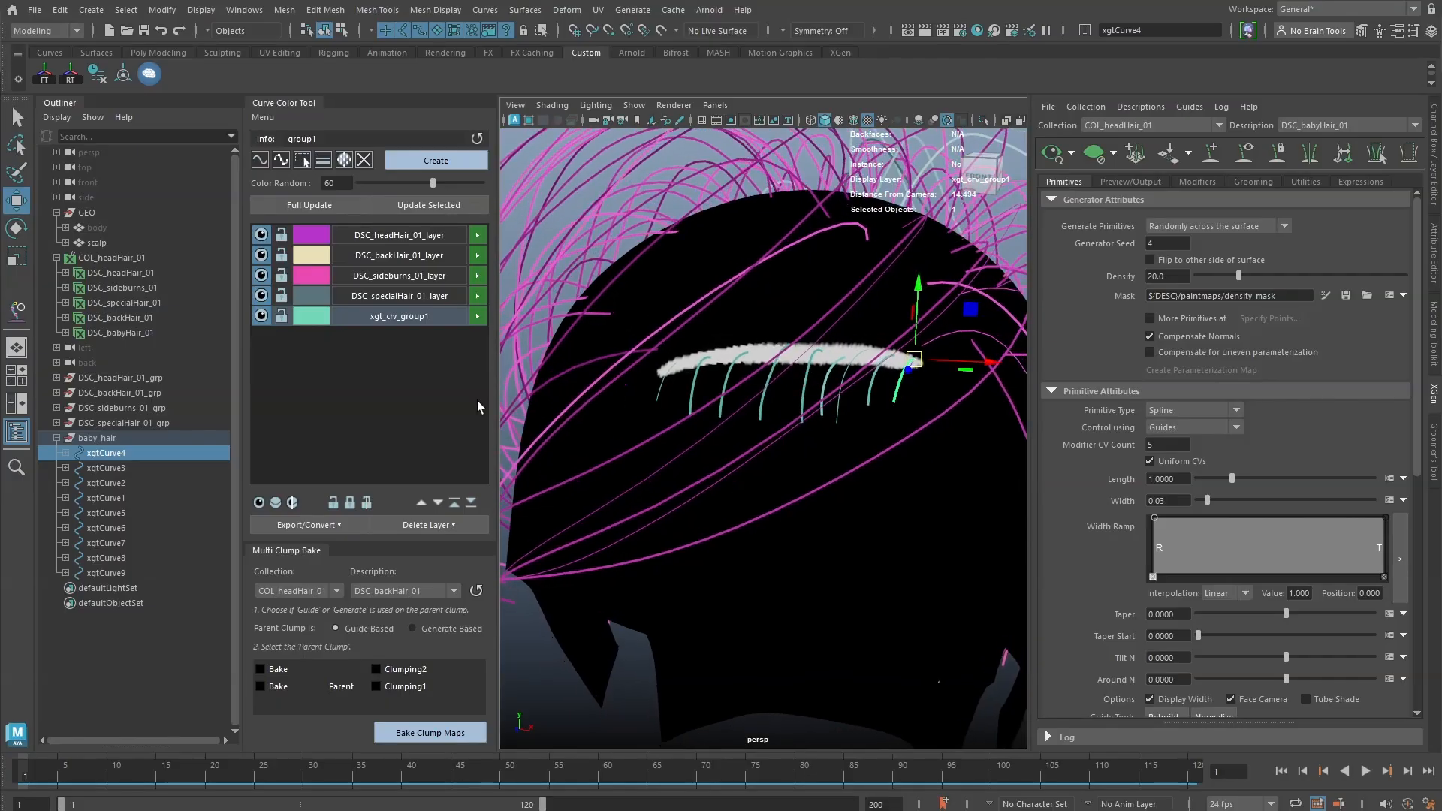
click(477, 316)
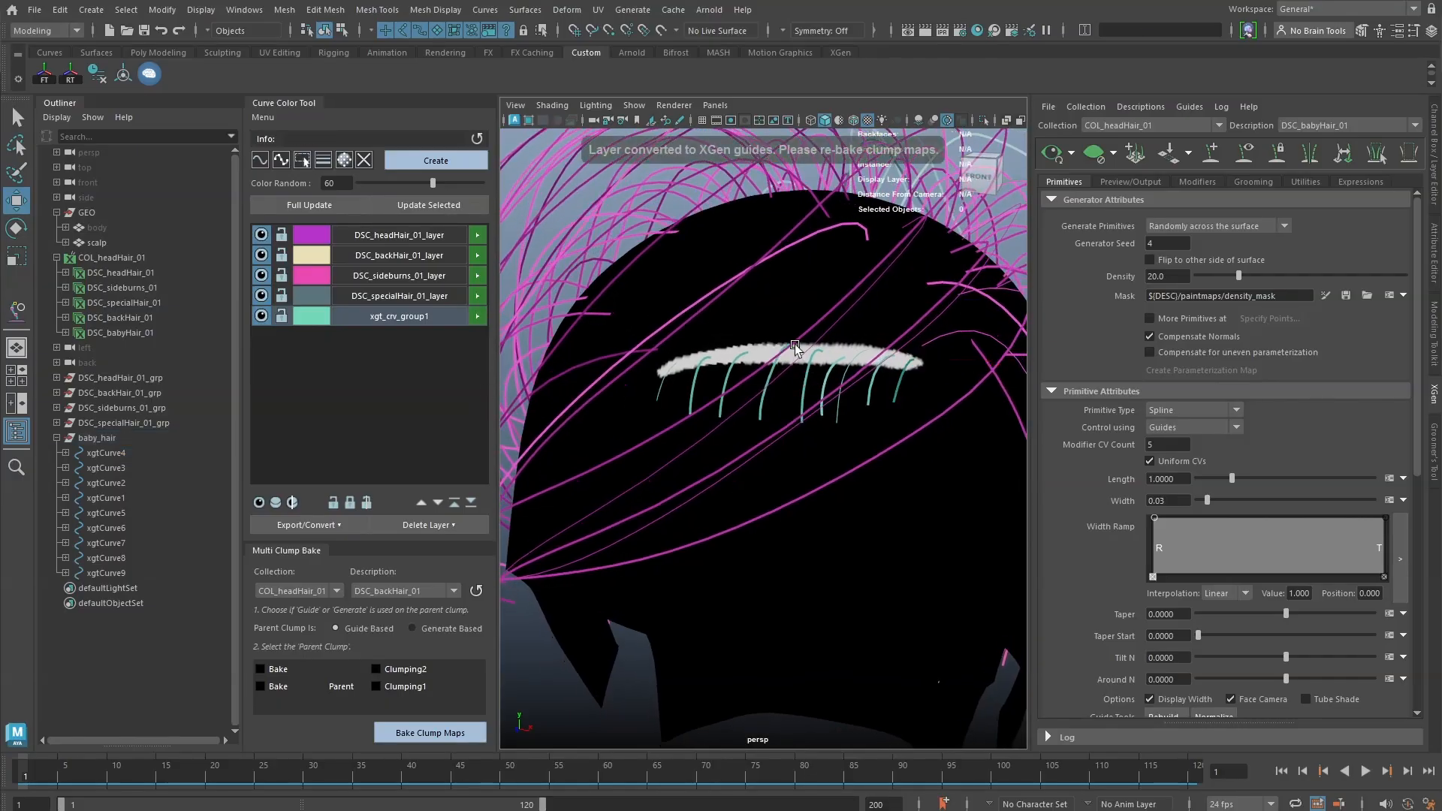
alt+drag(836, 331, 825, 328)
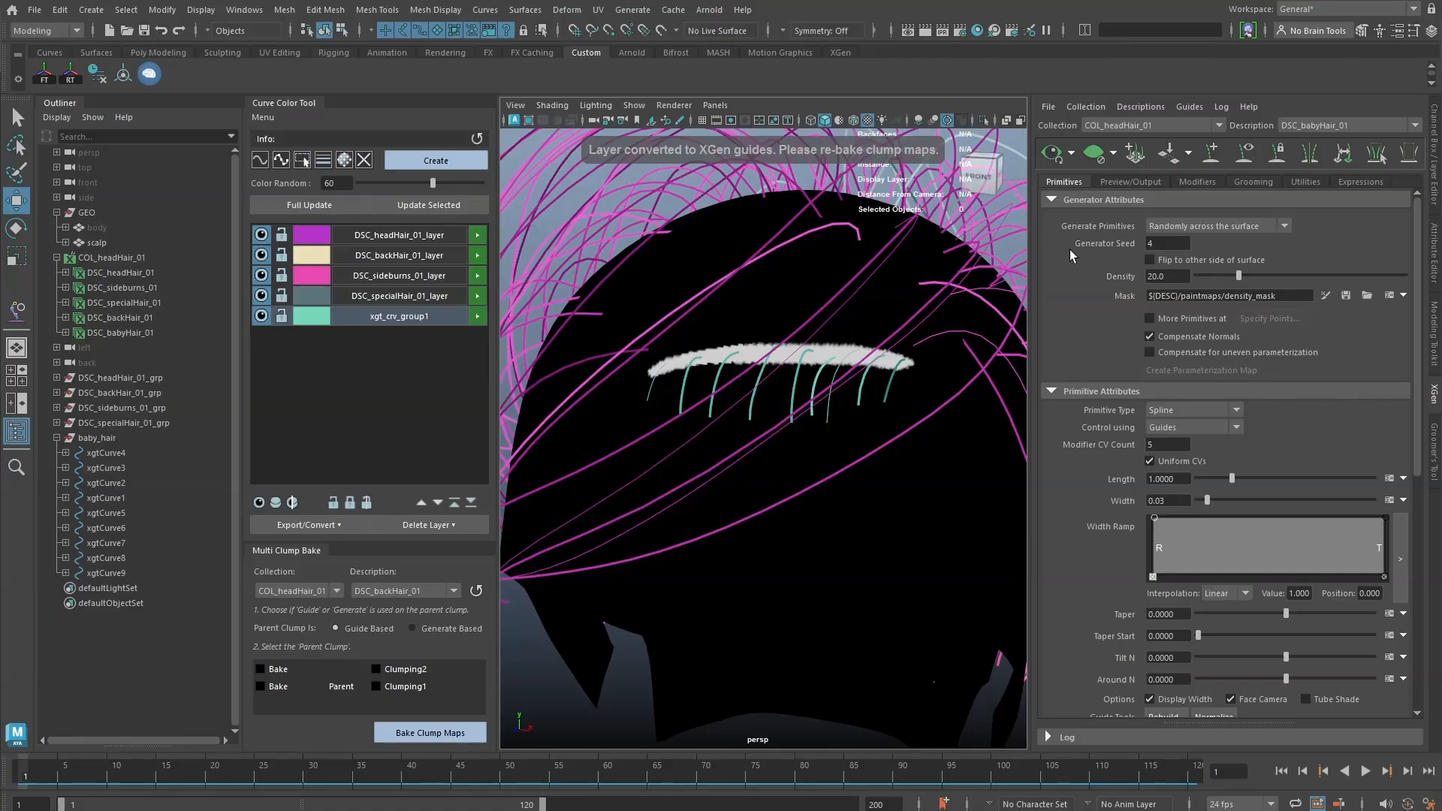
click(1243, 158)
click(1243, 158)
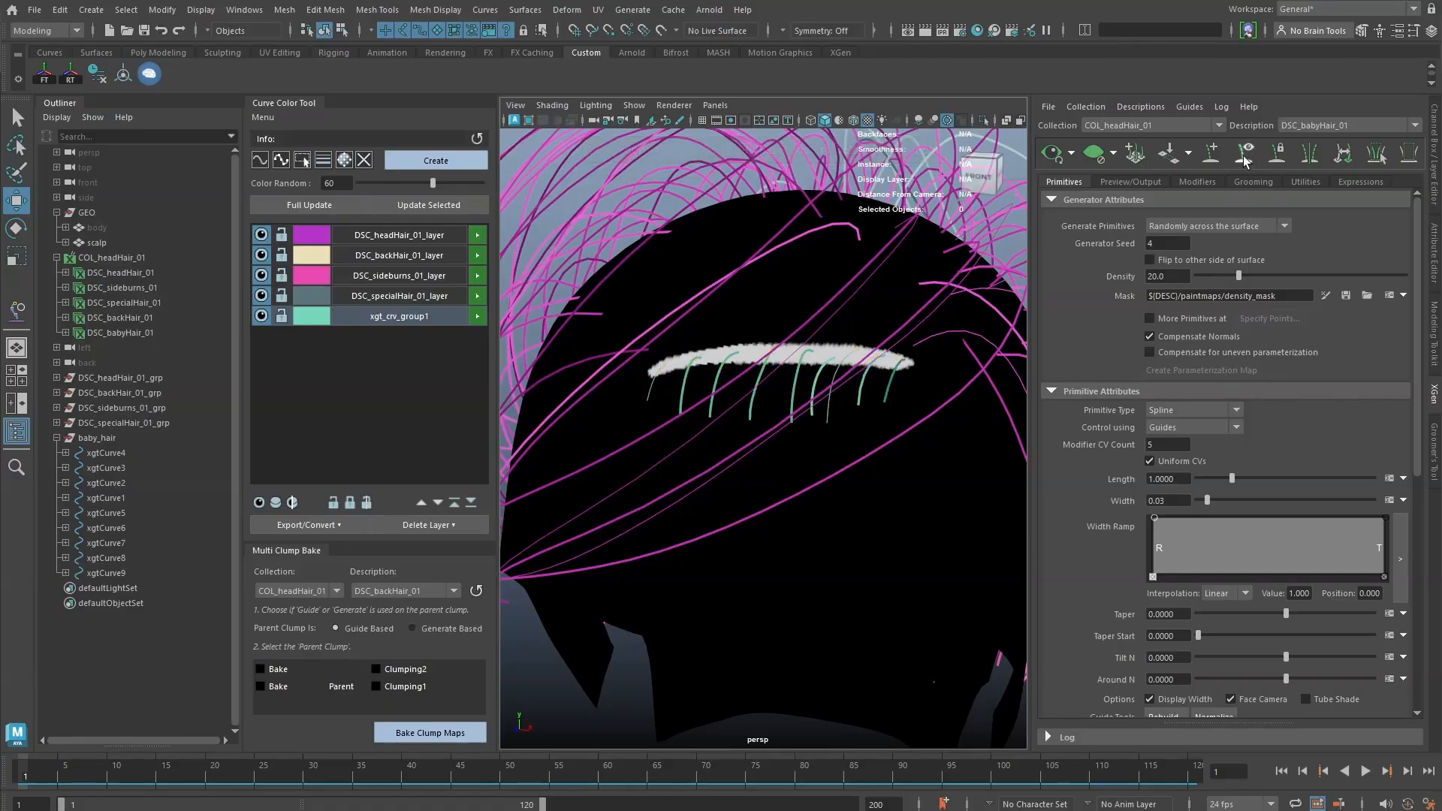
click(1243, 158)
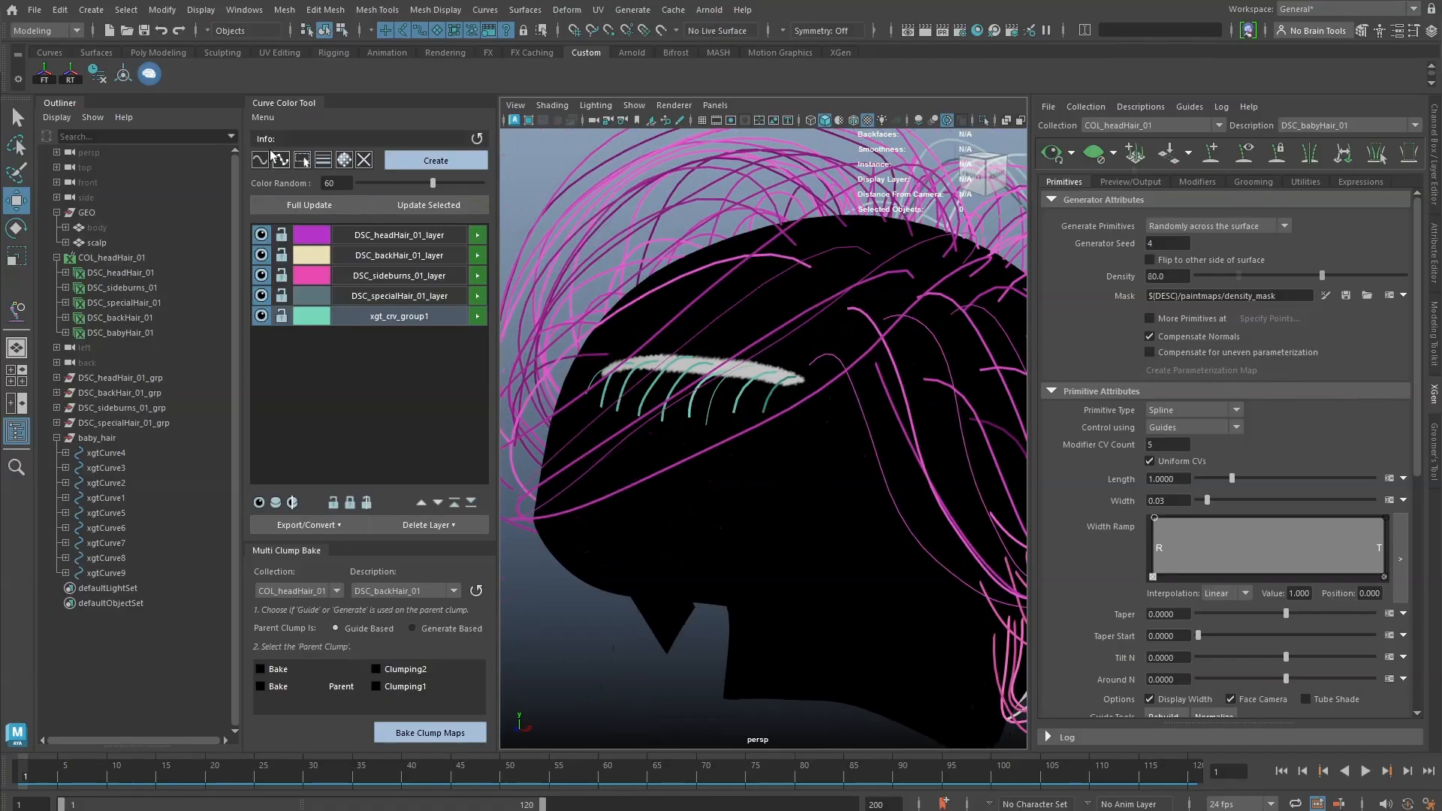
- Turn off the Convert - Hide XGen Guides option in the curve colour tool's scene presets and save the presets
click(261, 118)
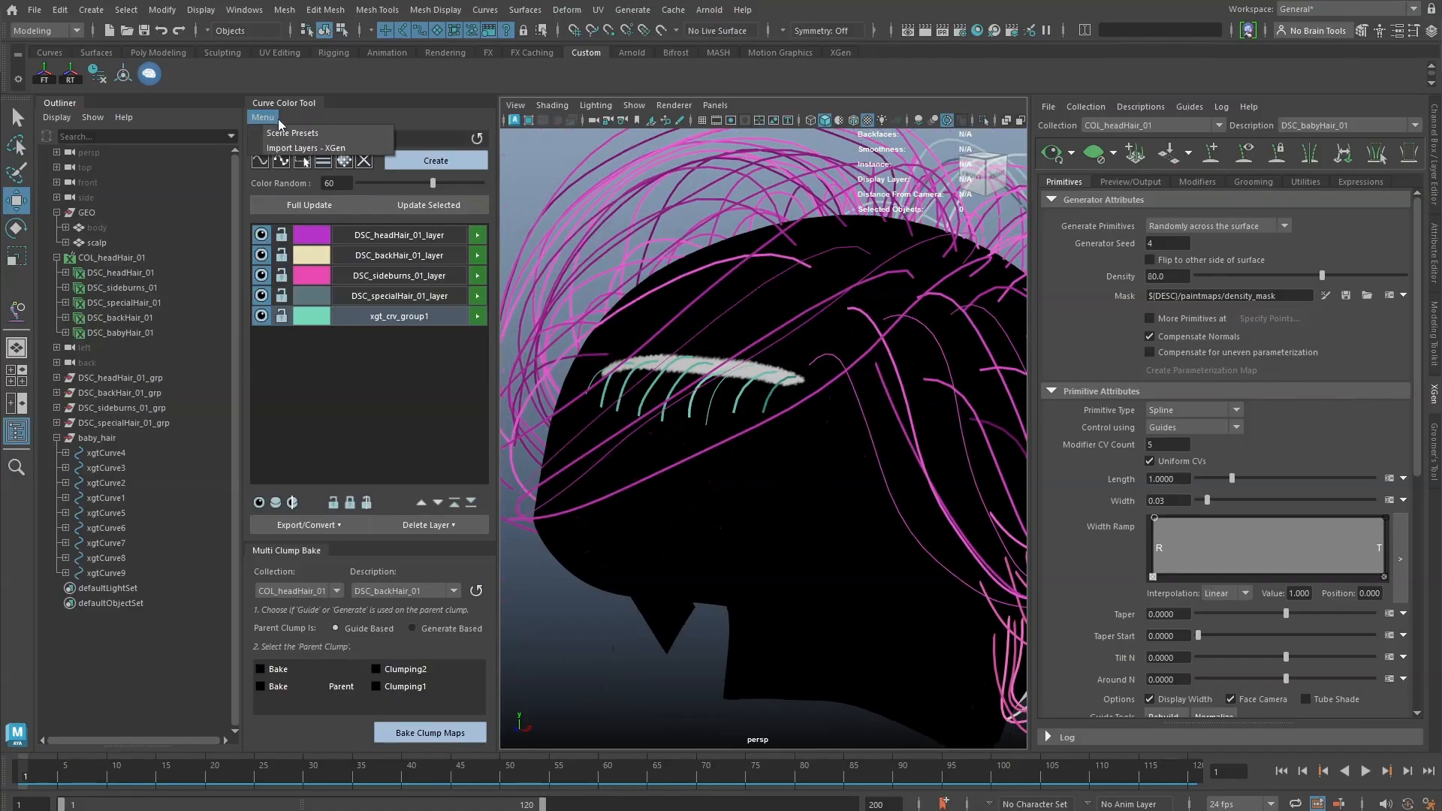
click(297, 135)
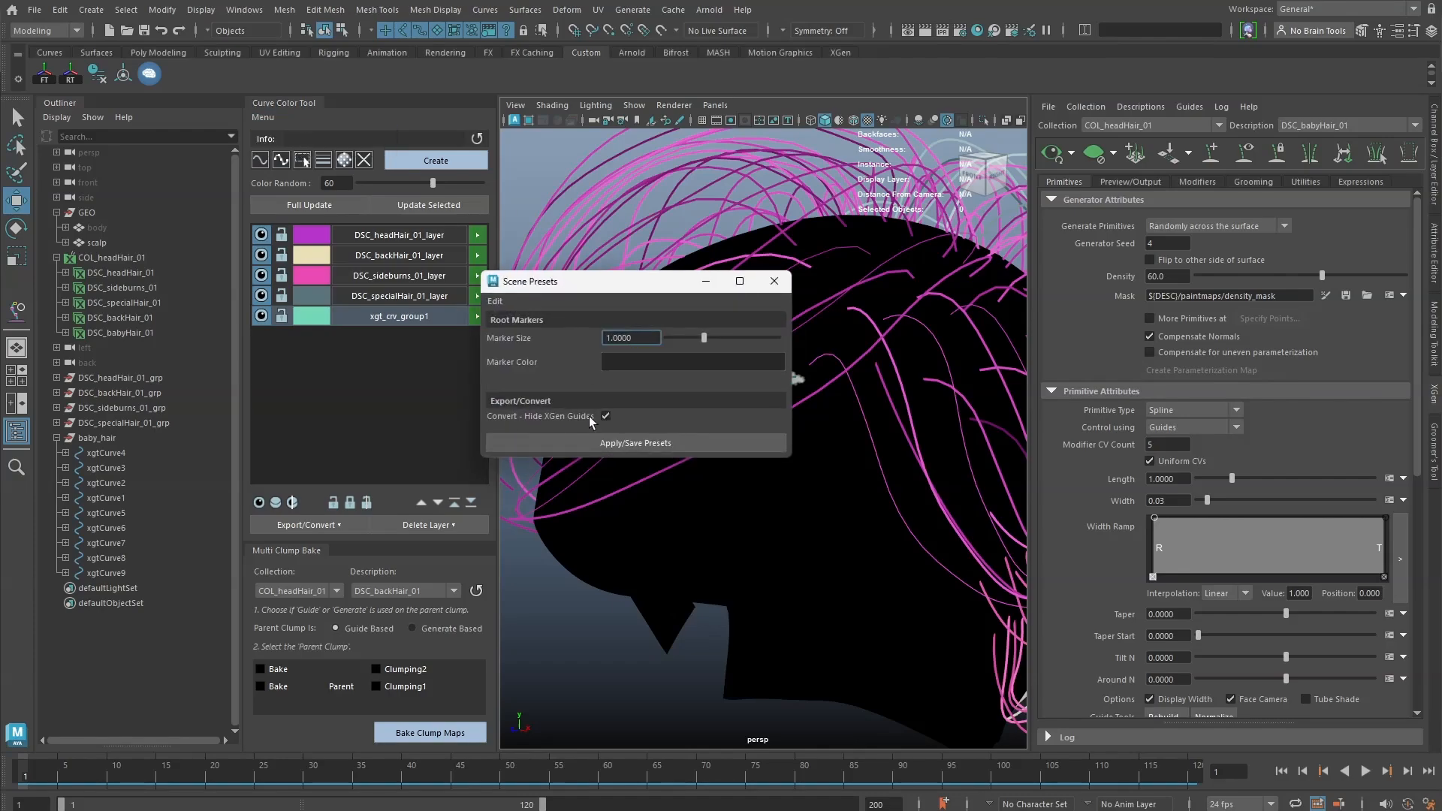
click(651, 441)
click(774, 281)
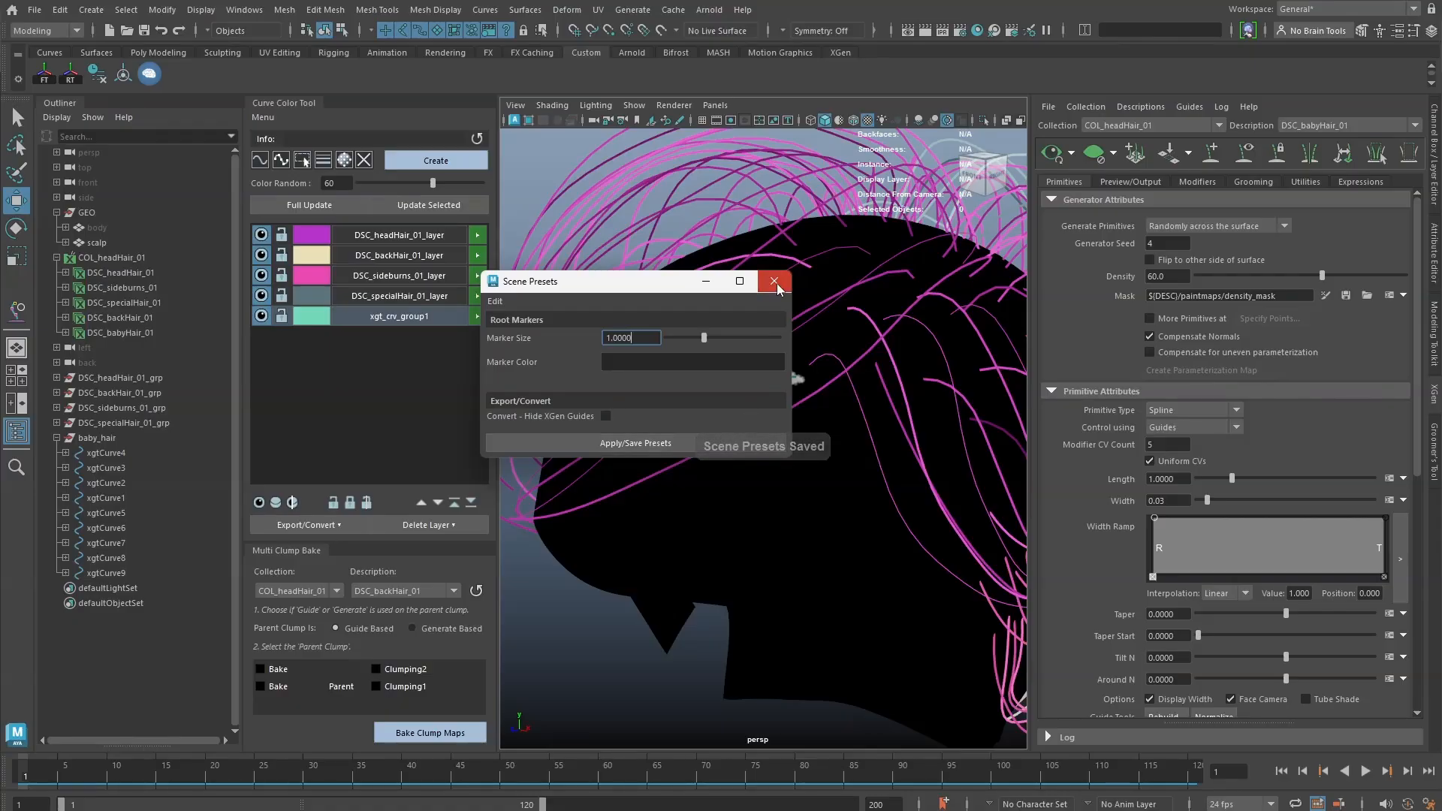
- Convert the curves of the xgt_crv_group1 layer to XGen guides and select one guide near the end of the painted band
click(476, 316)
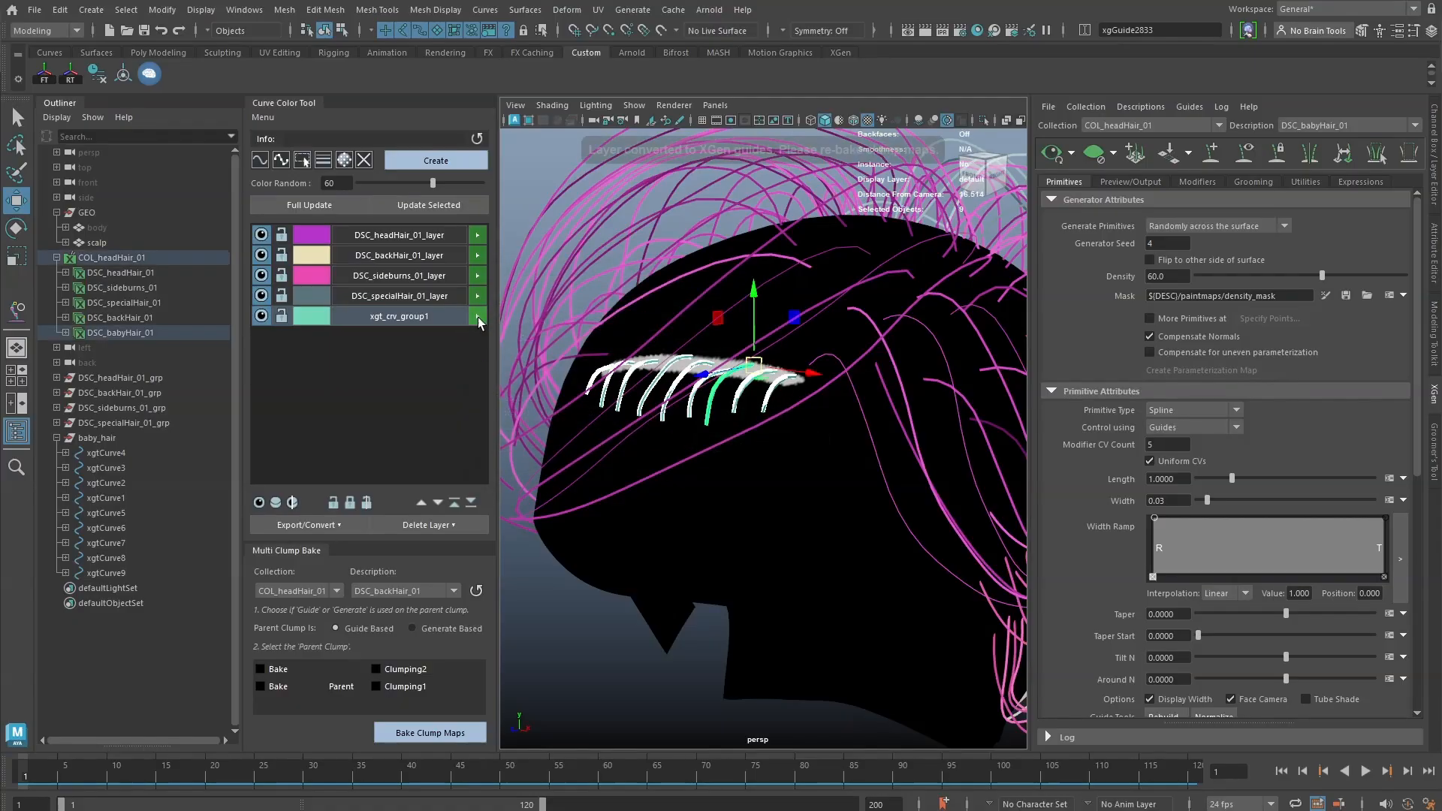
click(660, 341)
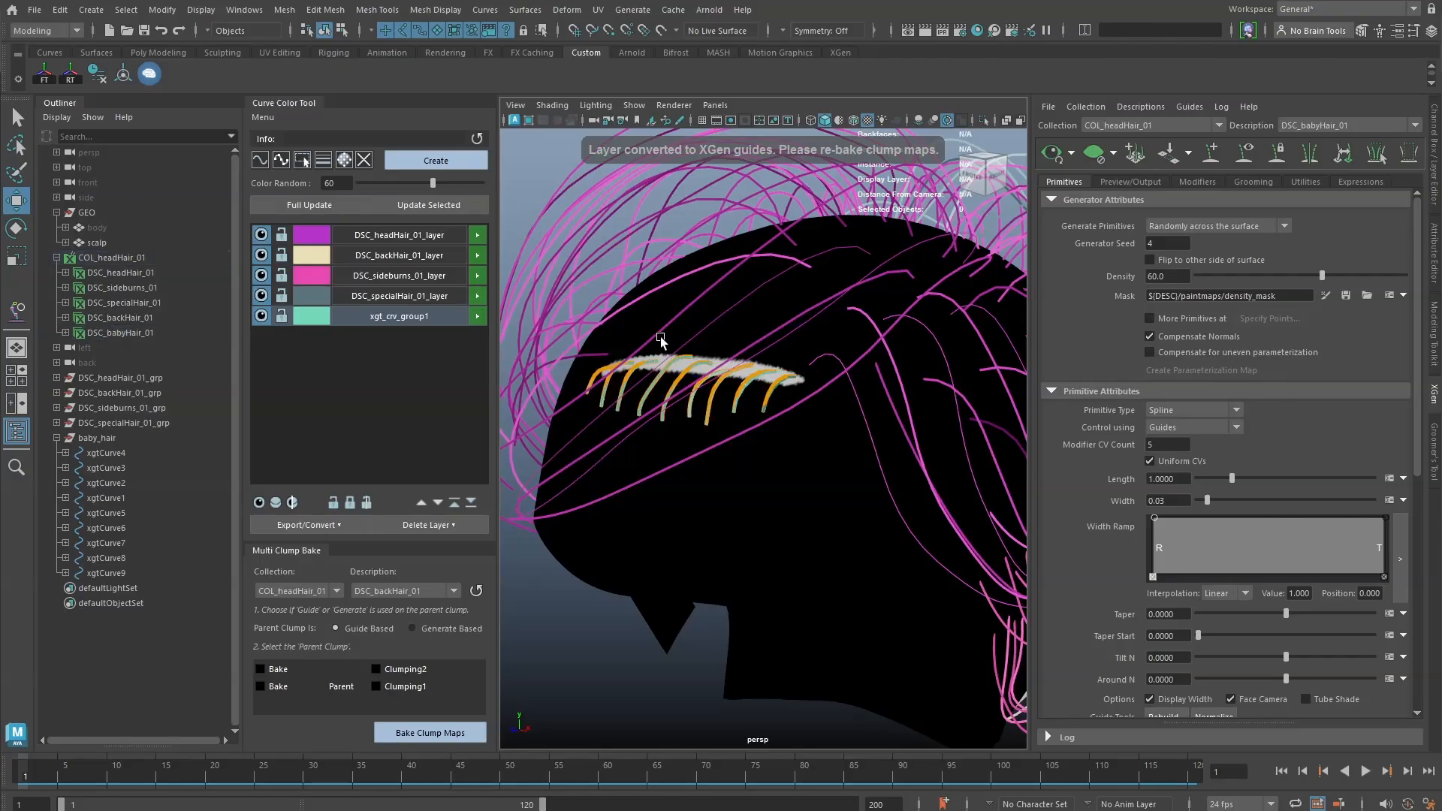
click(712, 405)
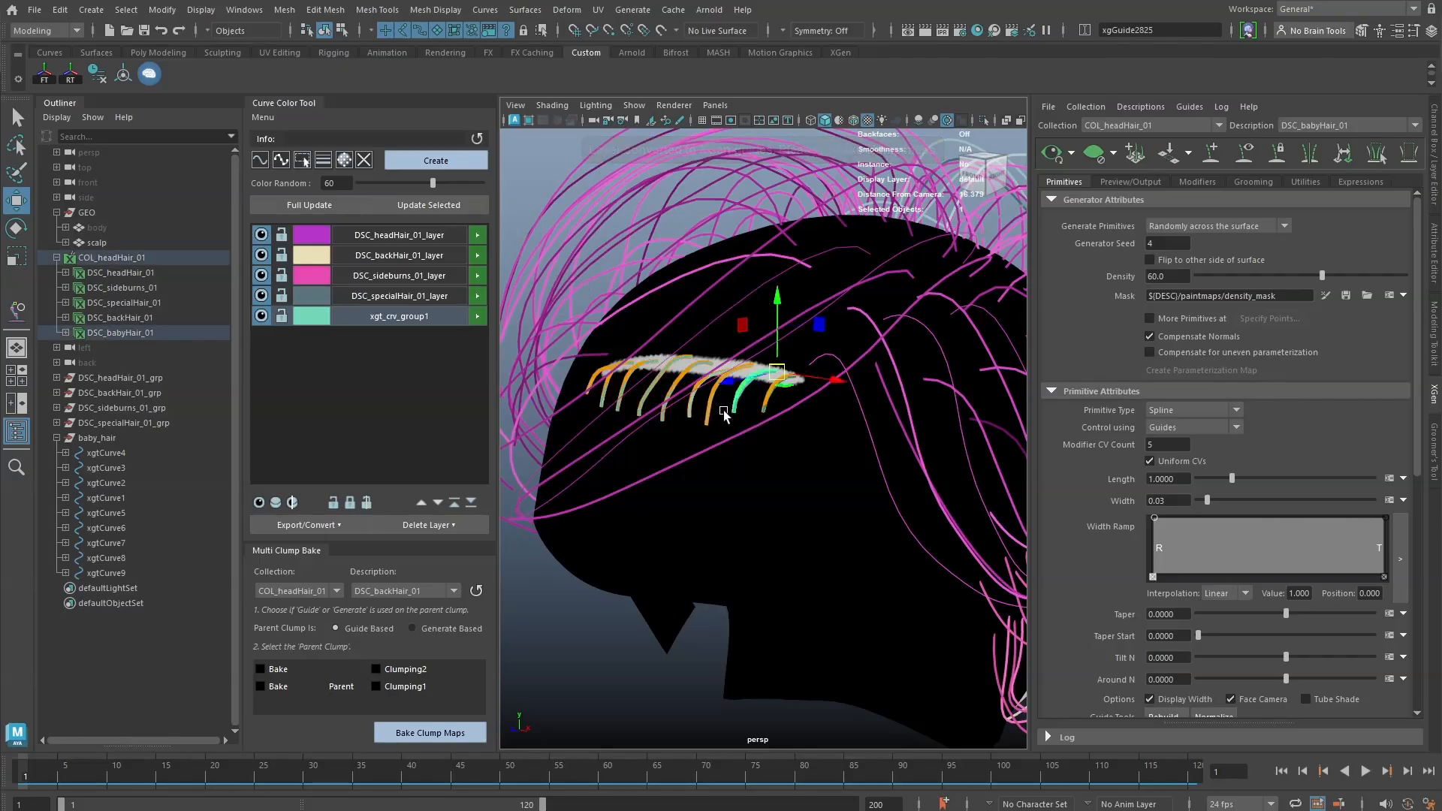
- Duplicate a baby hair curve near the end of the painted band, then convert the xgt_crv_group1 layer to XGen guides again
scroll(841, 401, up, 3)
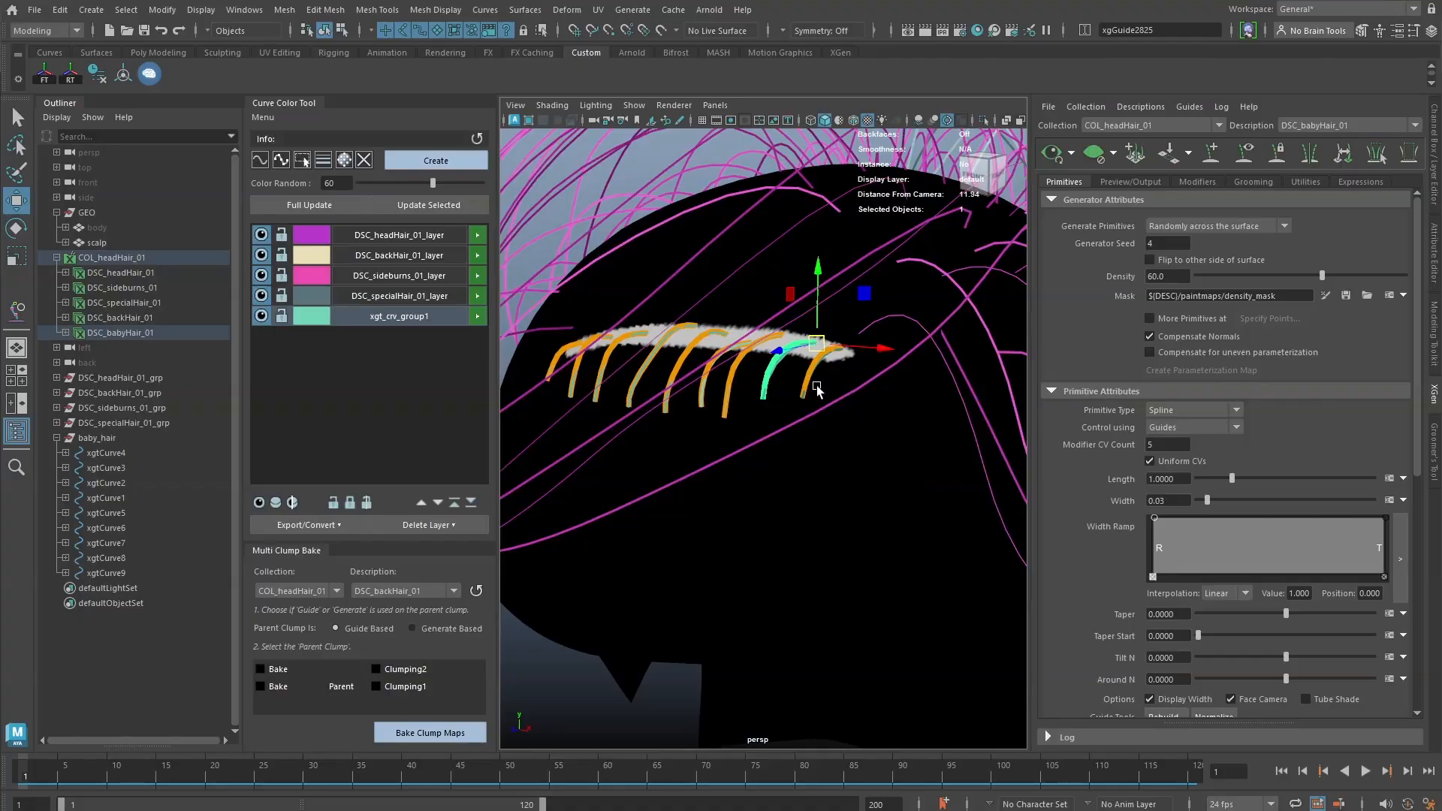
click(827, 360)
alt+drag(827, 360, 795, 343)
key(ctrl+d)
shift+right_drag(796, 362, 795, 330)
key(w)
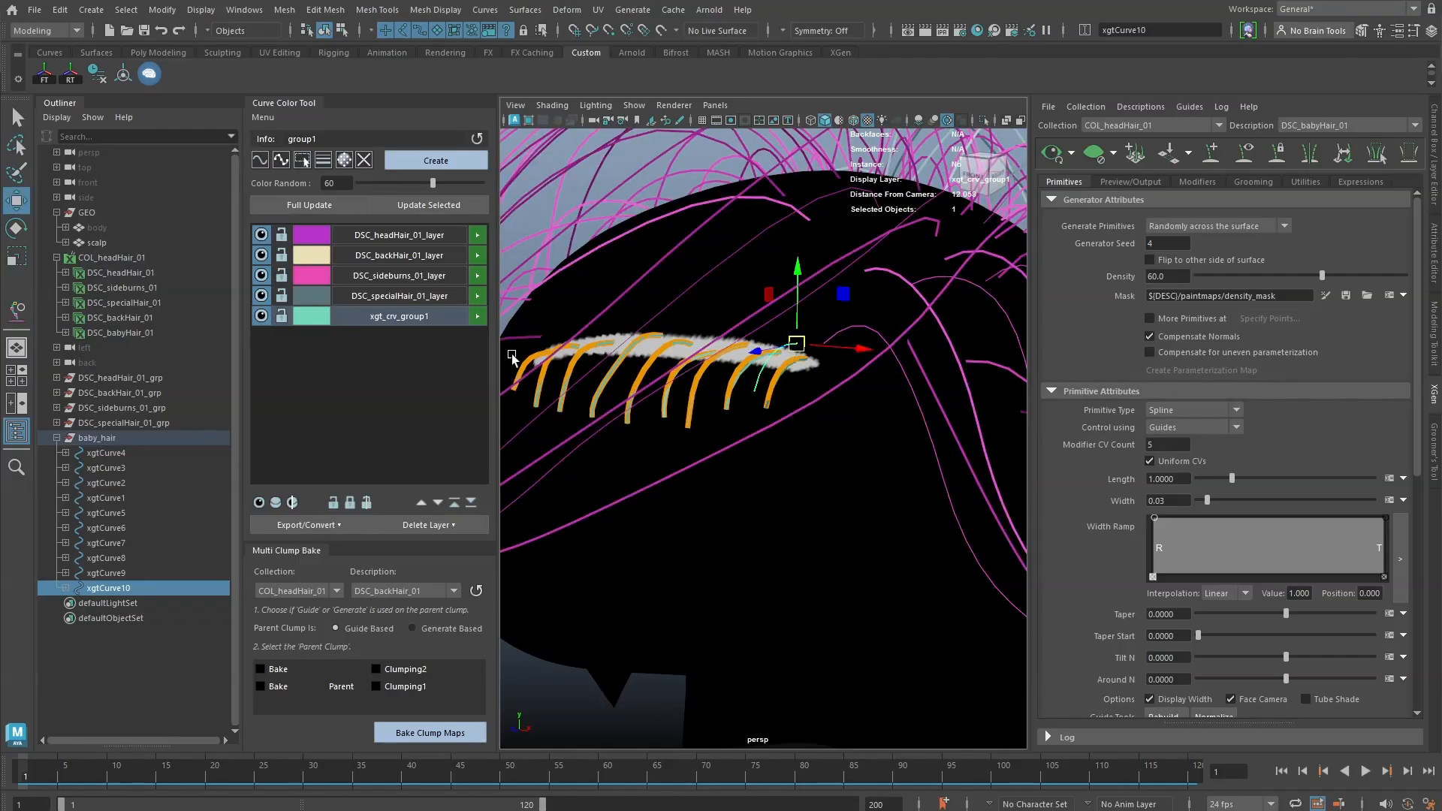
click(477, 316)
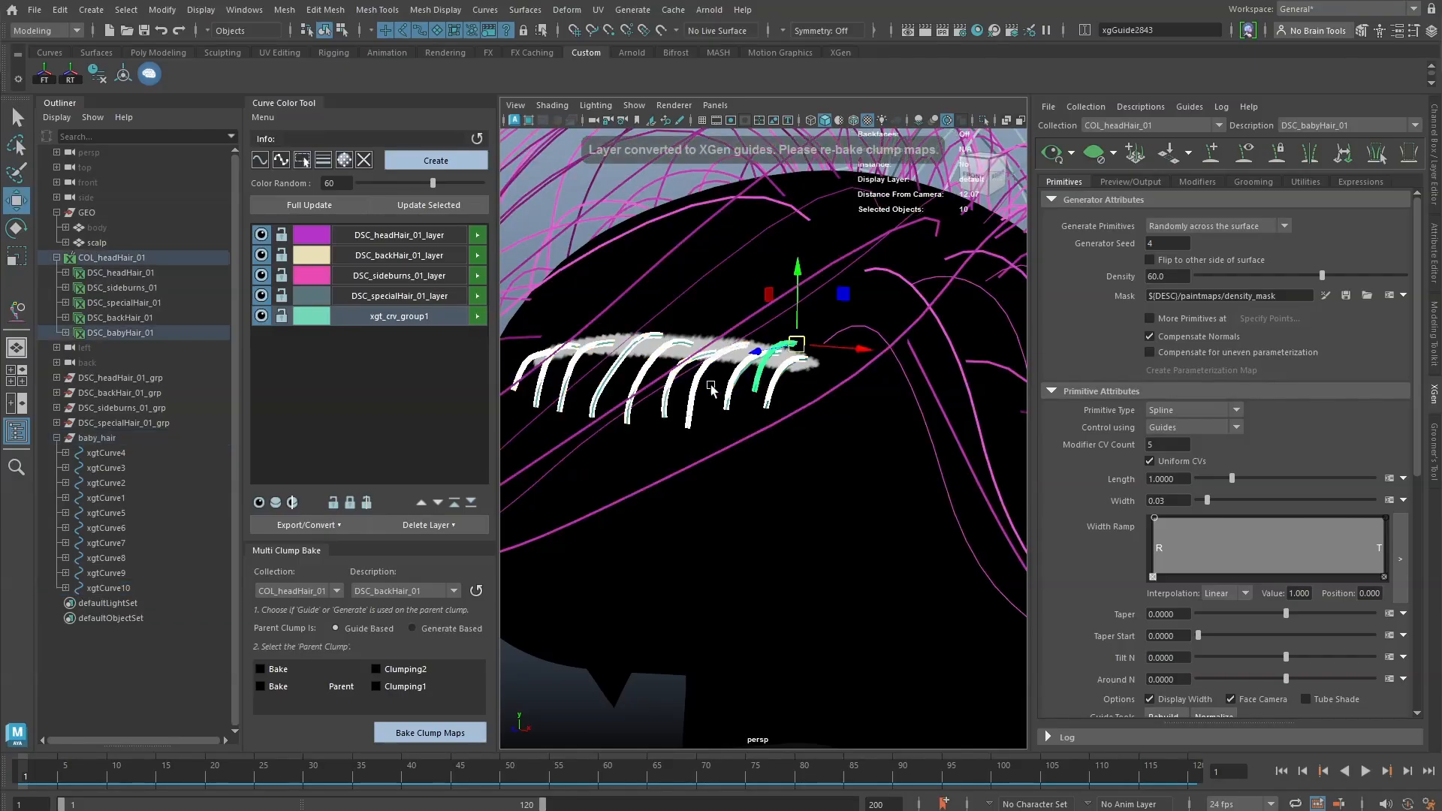
click(791, 411)
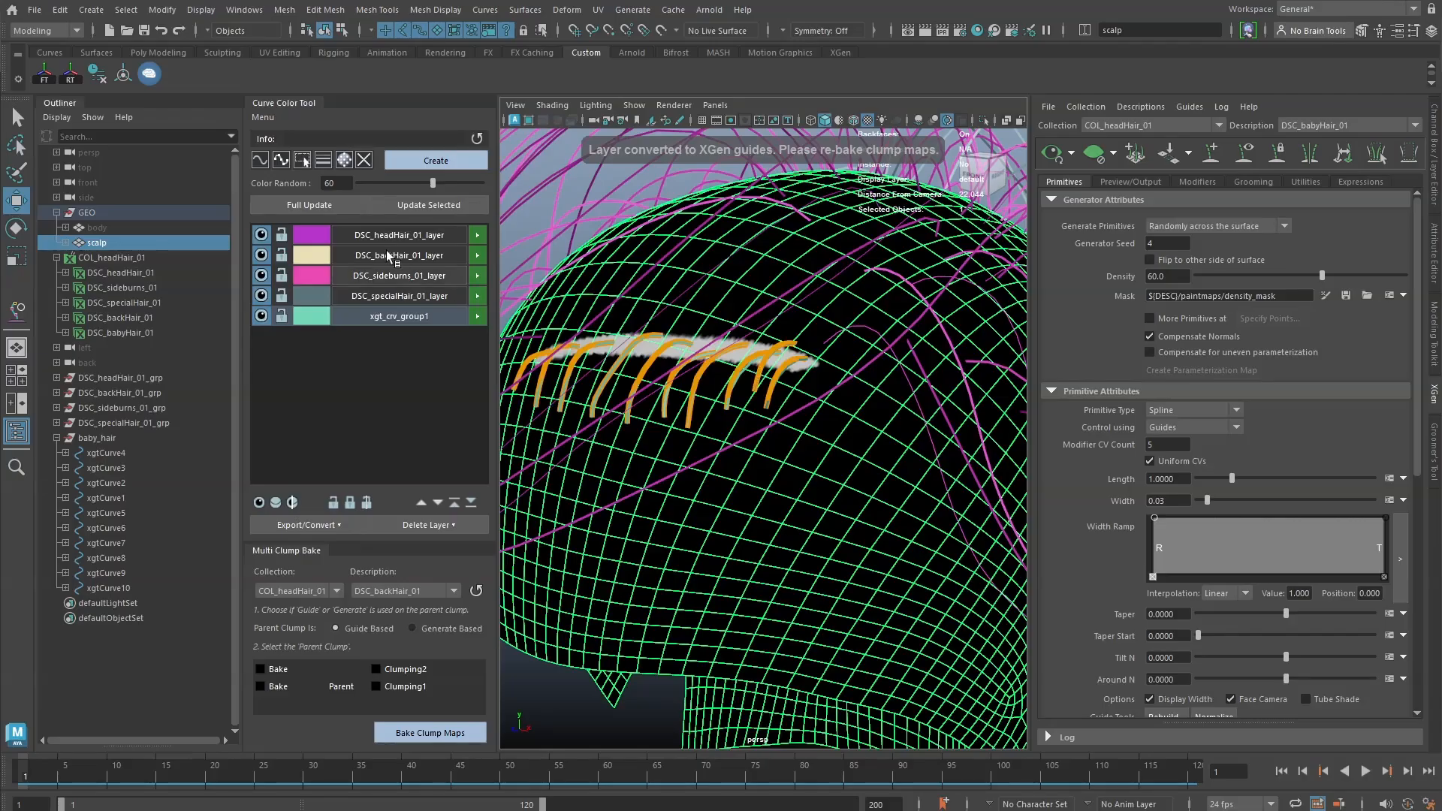
- Turn on Convert - Hide XGen Guides in the scene presets, save them, and toggle the XGen guides' visibility
click(262, 117)
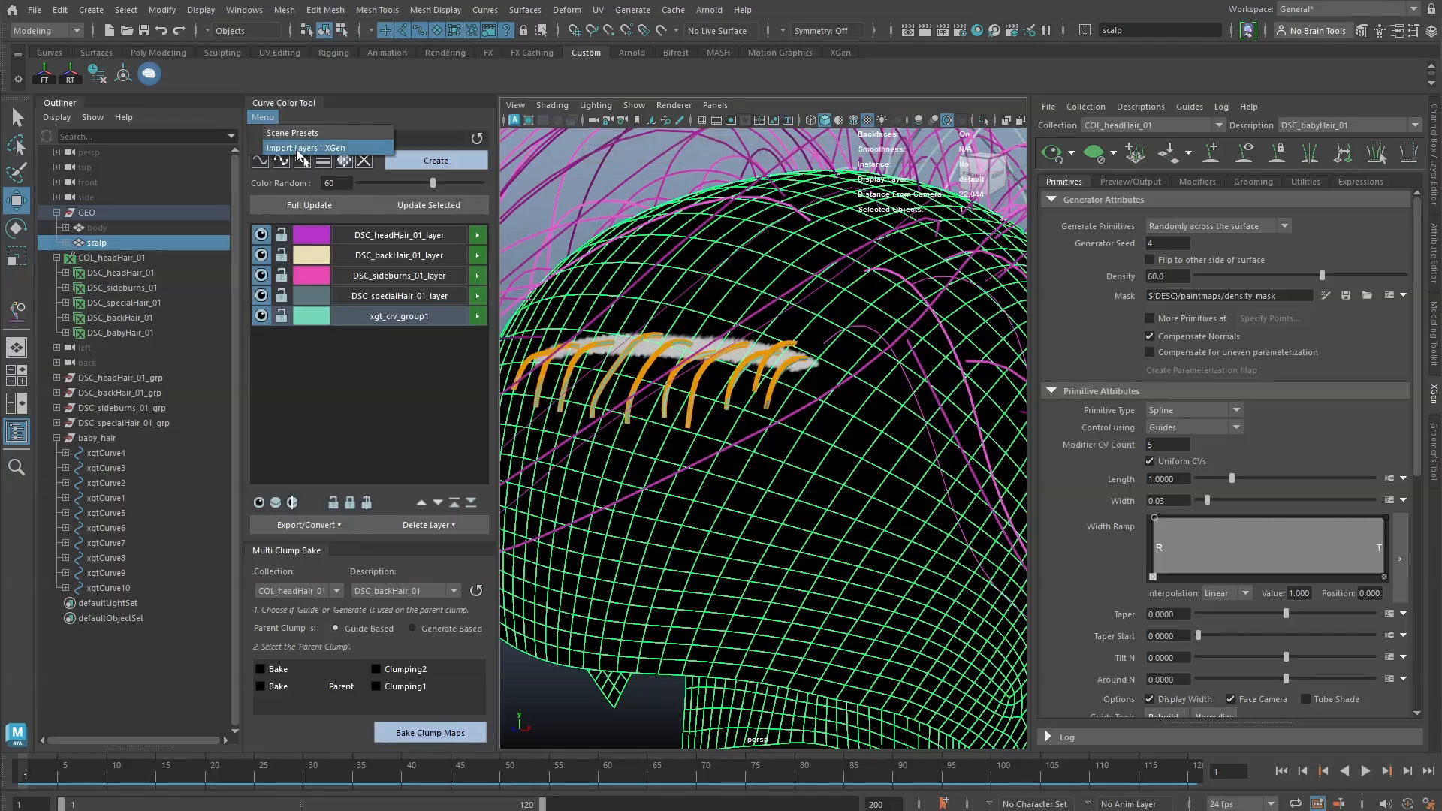
click(292, 133)
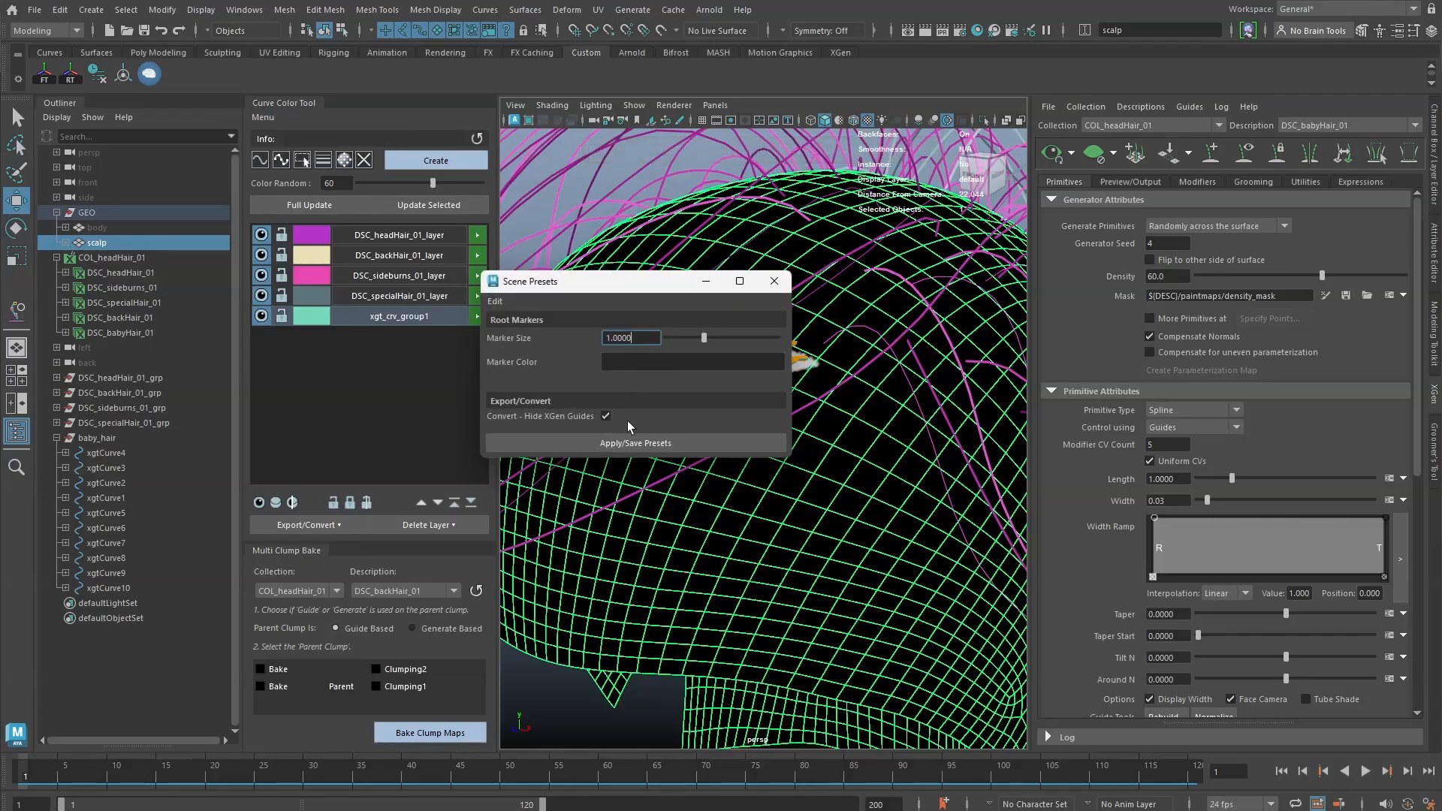
click(631, 446)
click(774, 280)
alt+drag(790, 391, 774, 402)
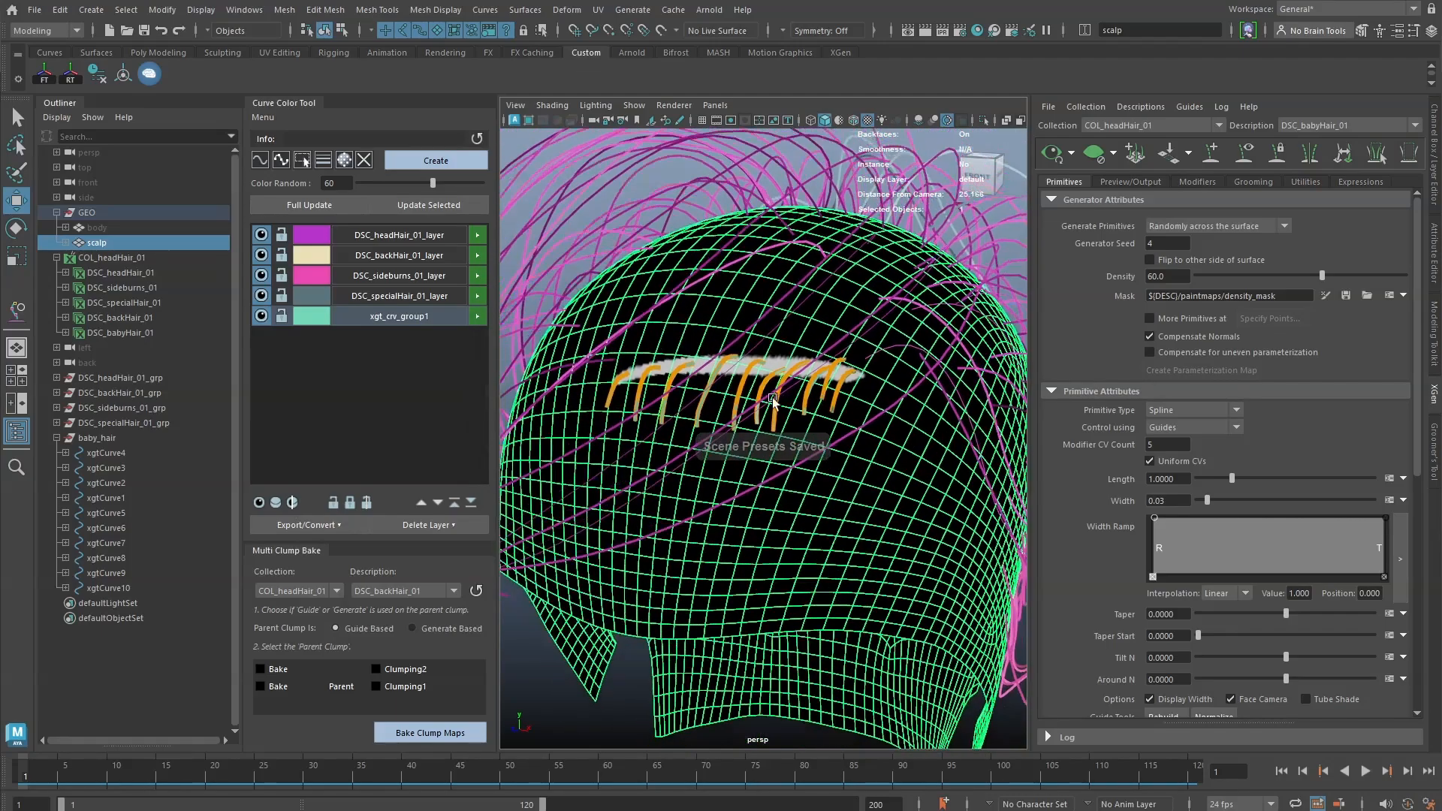
scroll(774, 403, down, 2)
click(1244, 154)
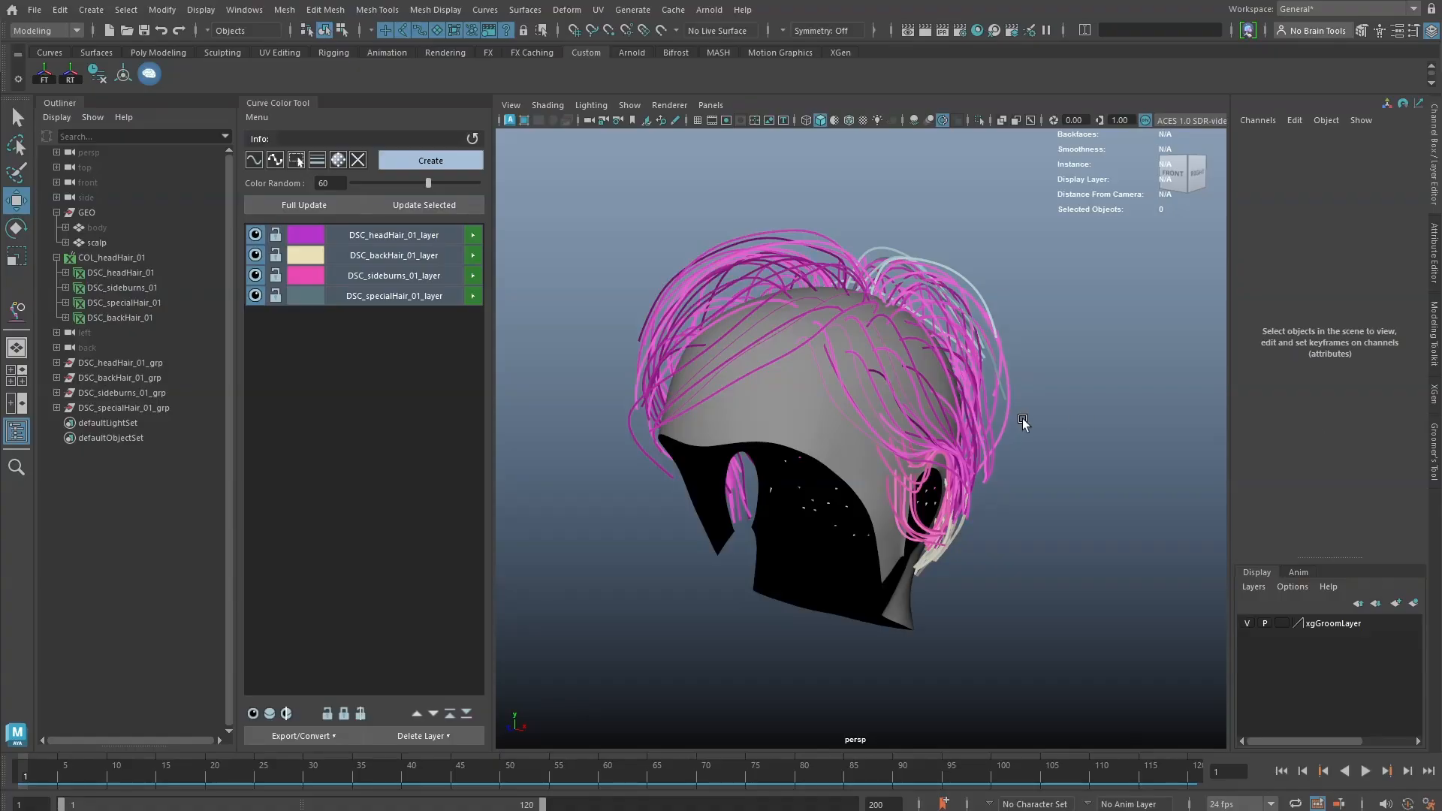
- Export the curves of all four DSC hair layers together as an Alembic file named curves_from_maya_v1
mouse_move(1041, 189)
mouse_down()
mouse_move(609, 584)
mouse_move(576, 661)
mouse_up()
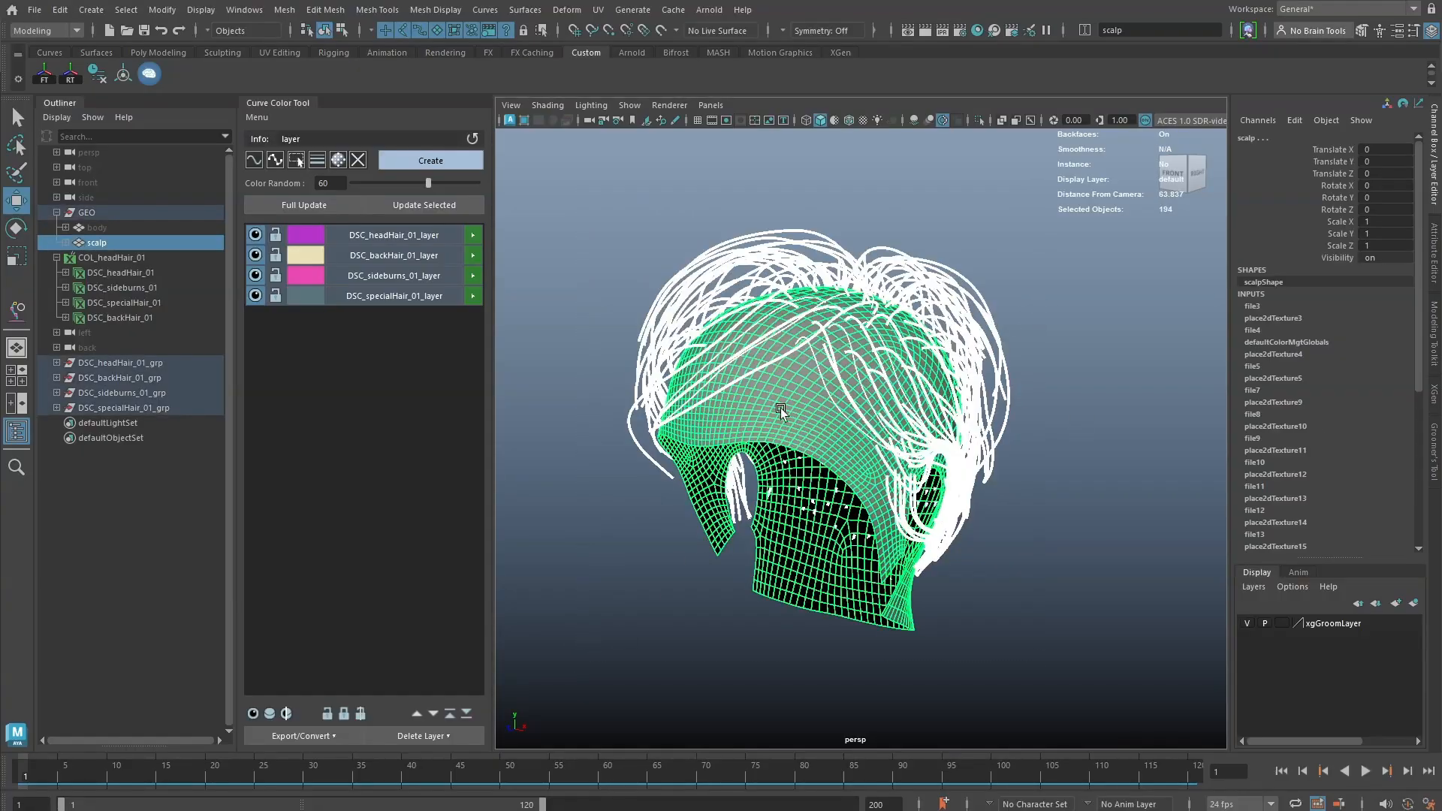
click(601, 308)
click(399, 233)
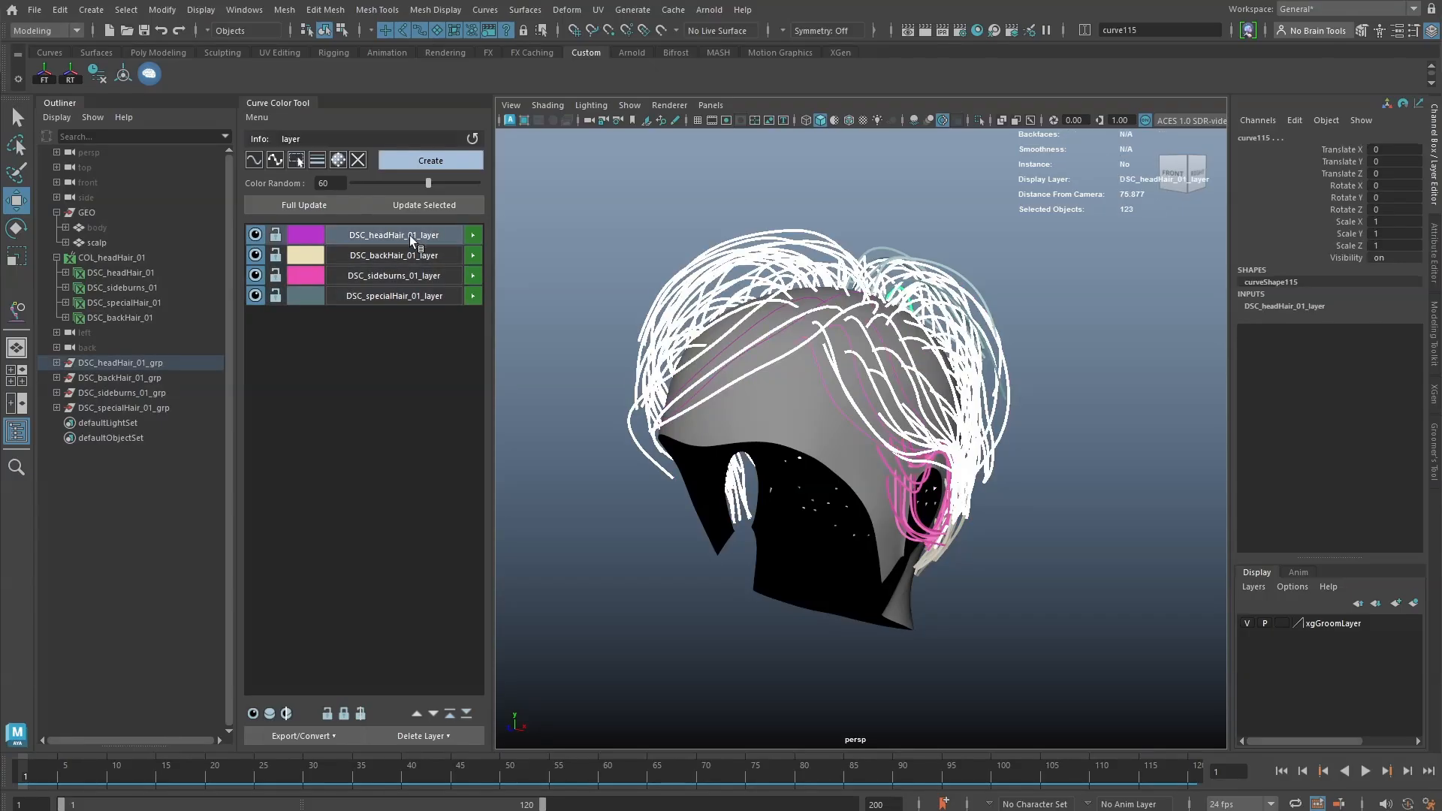
shift+click(387, 297)
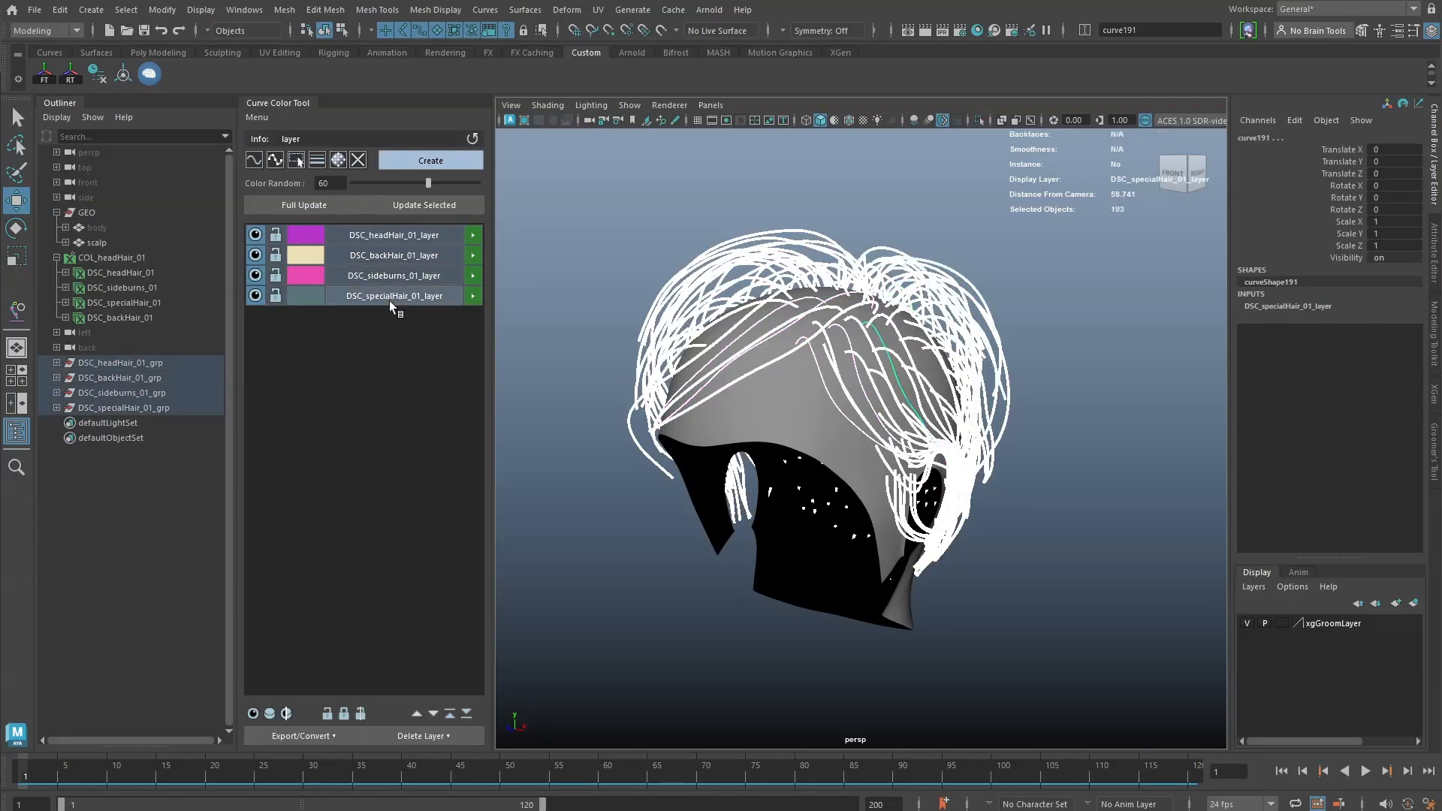
click(326, 735)
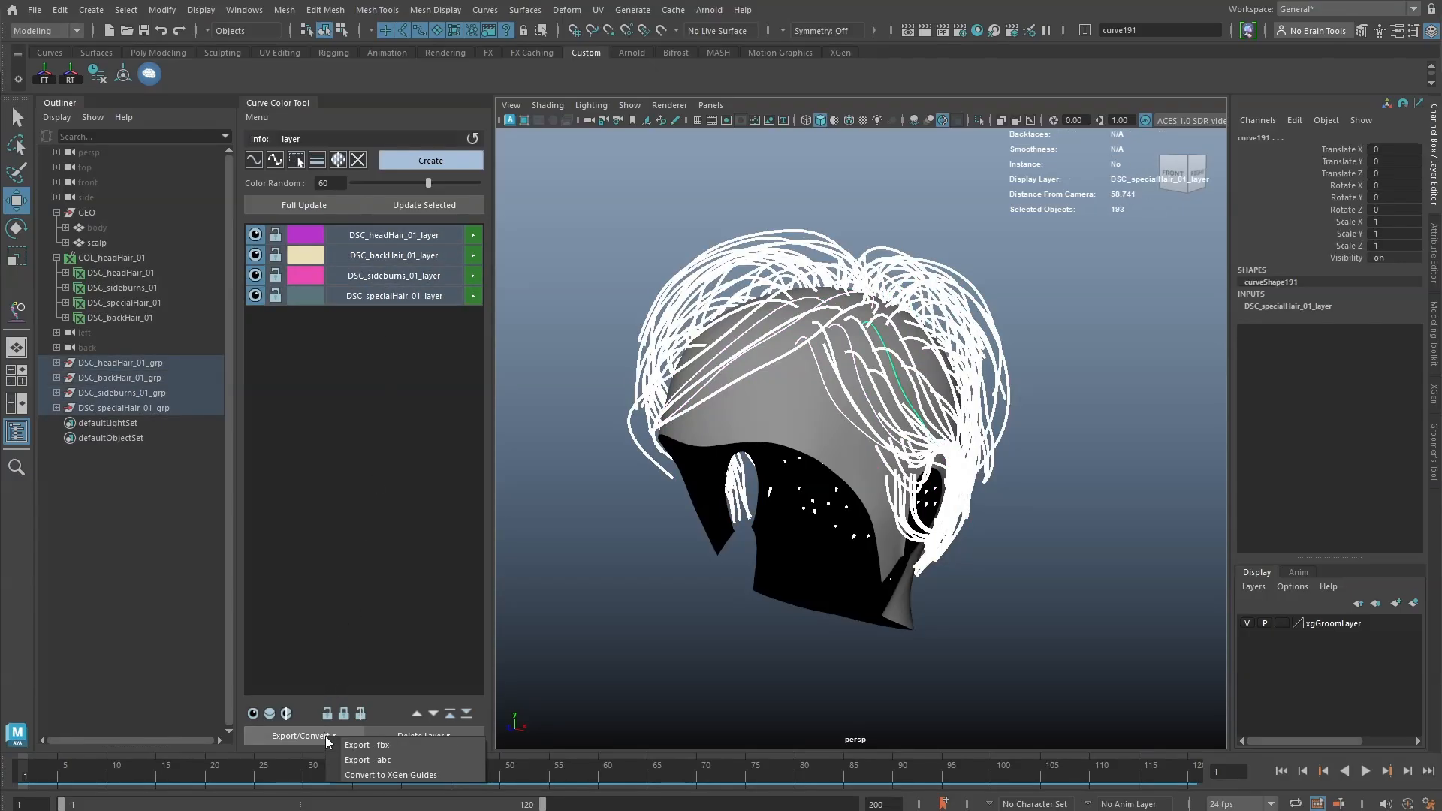
click(381, 761)
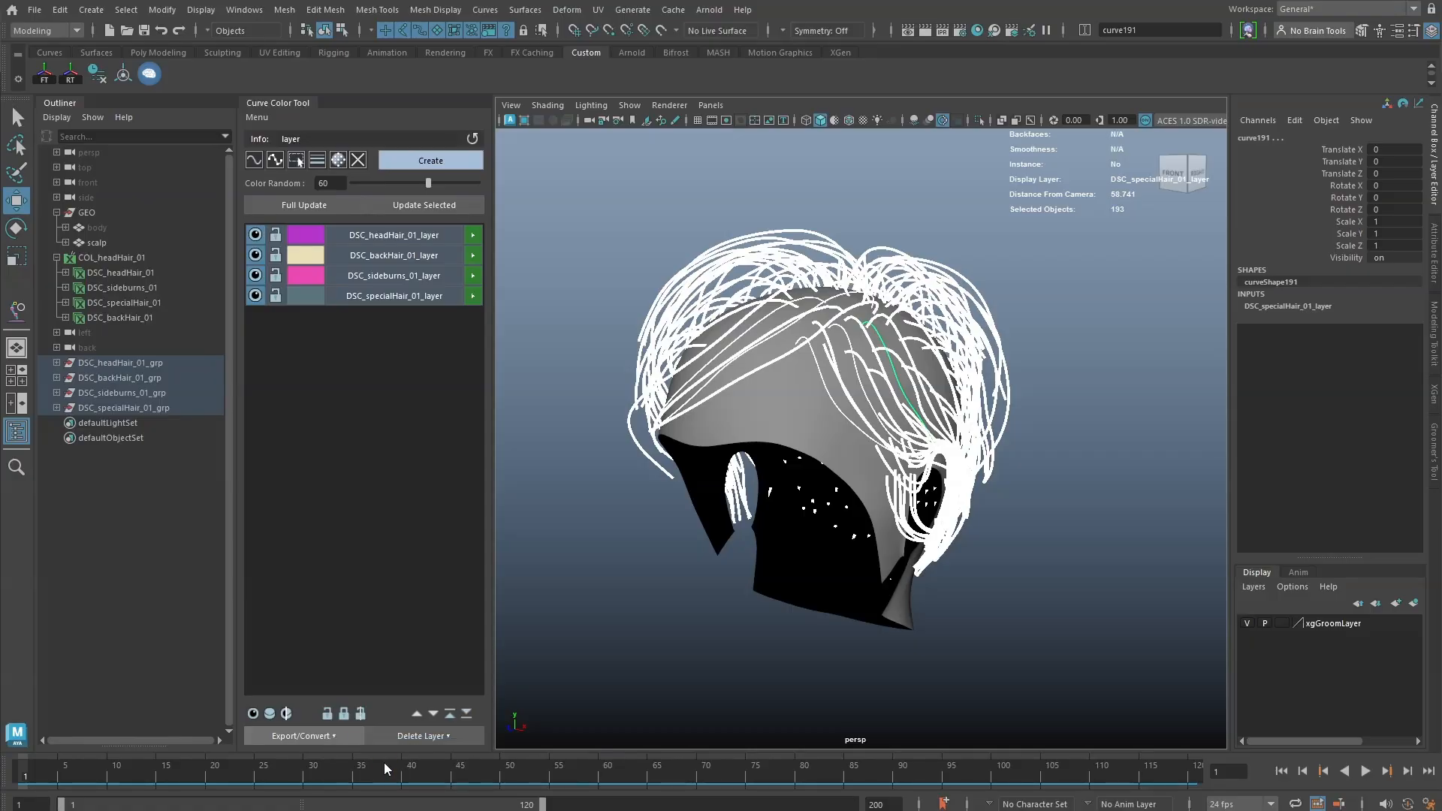
text(curves_from_maya_v1)
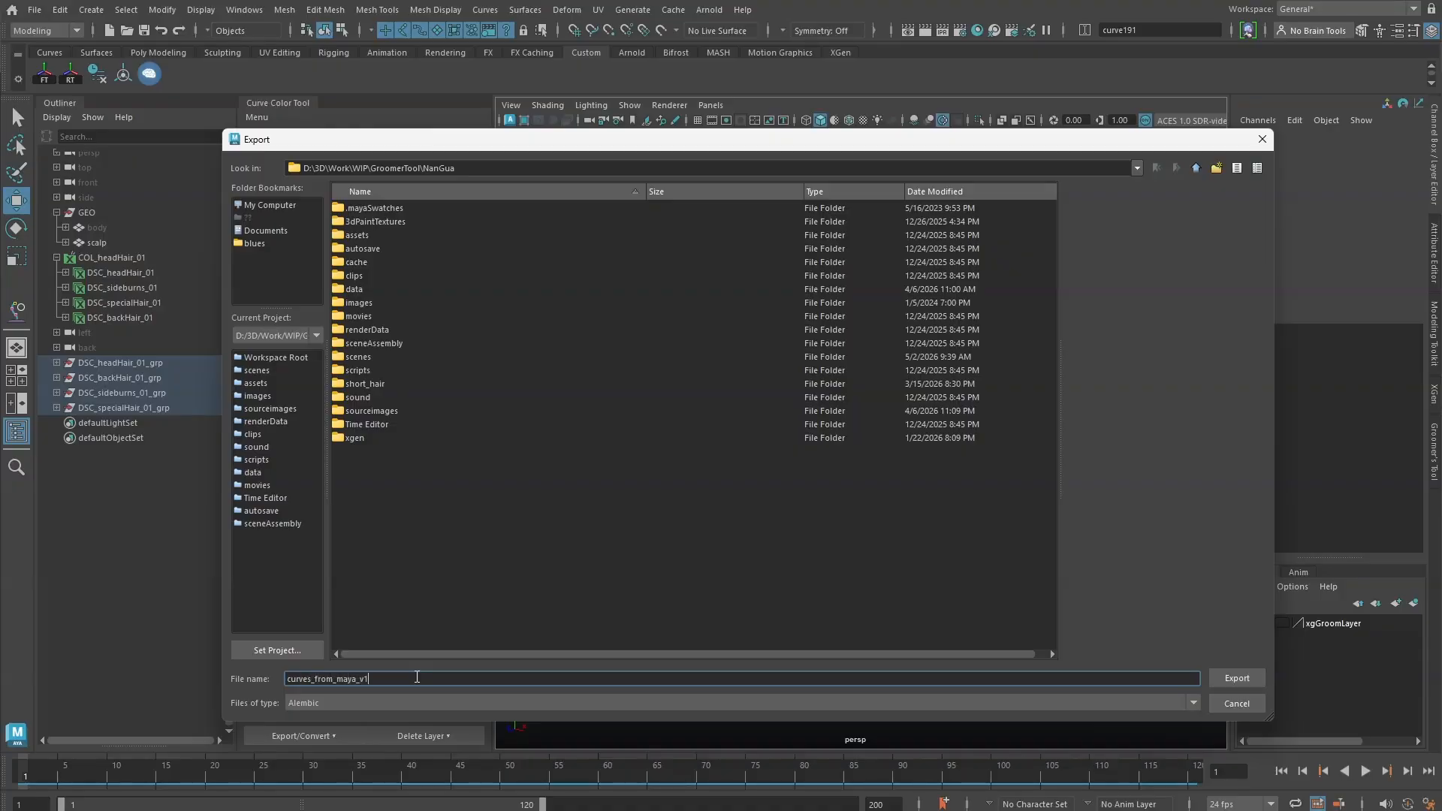
key(Return)
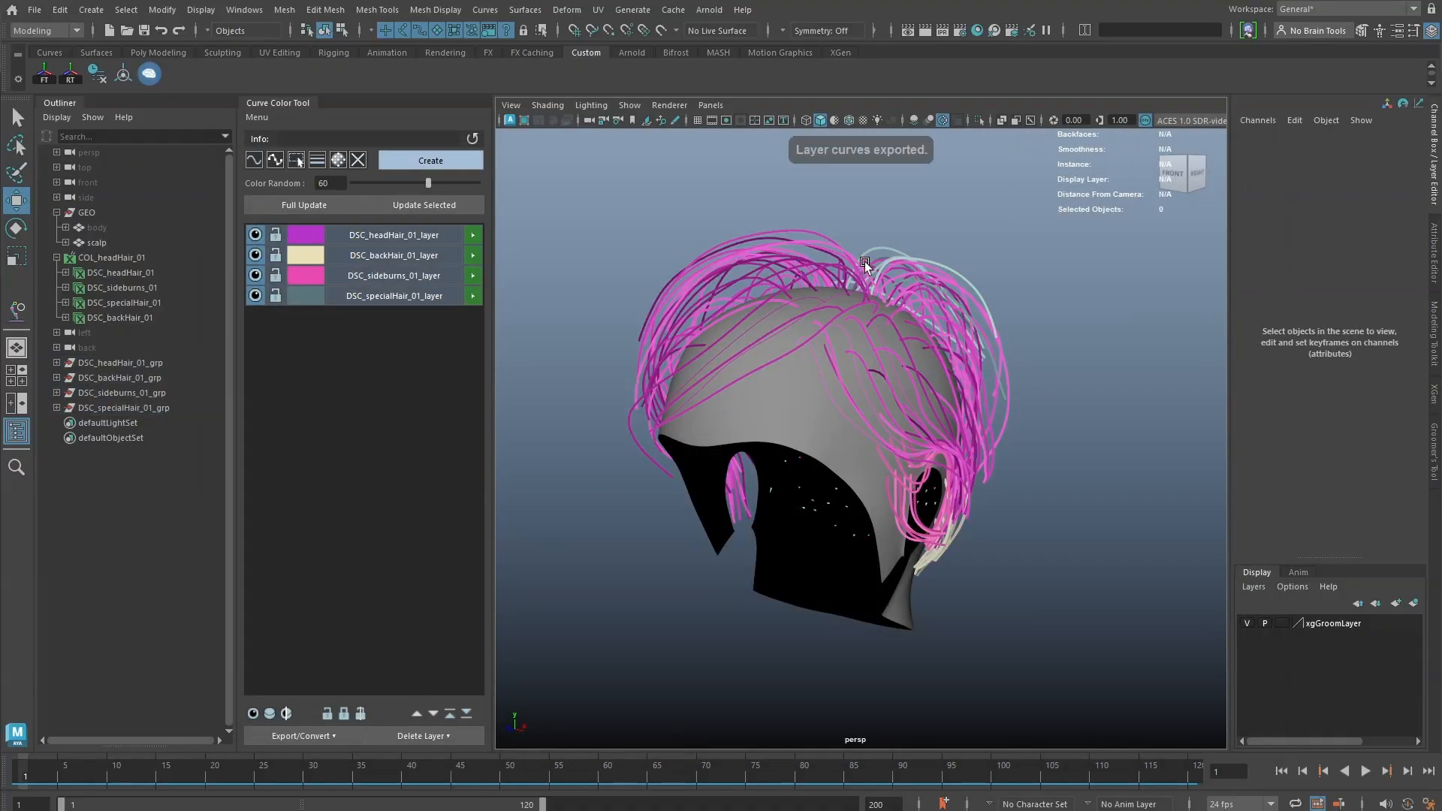
- Import the Alembic file curves_from_maya_v1.abc into the scene
click(673, 11)
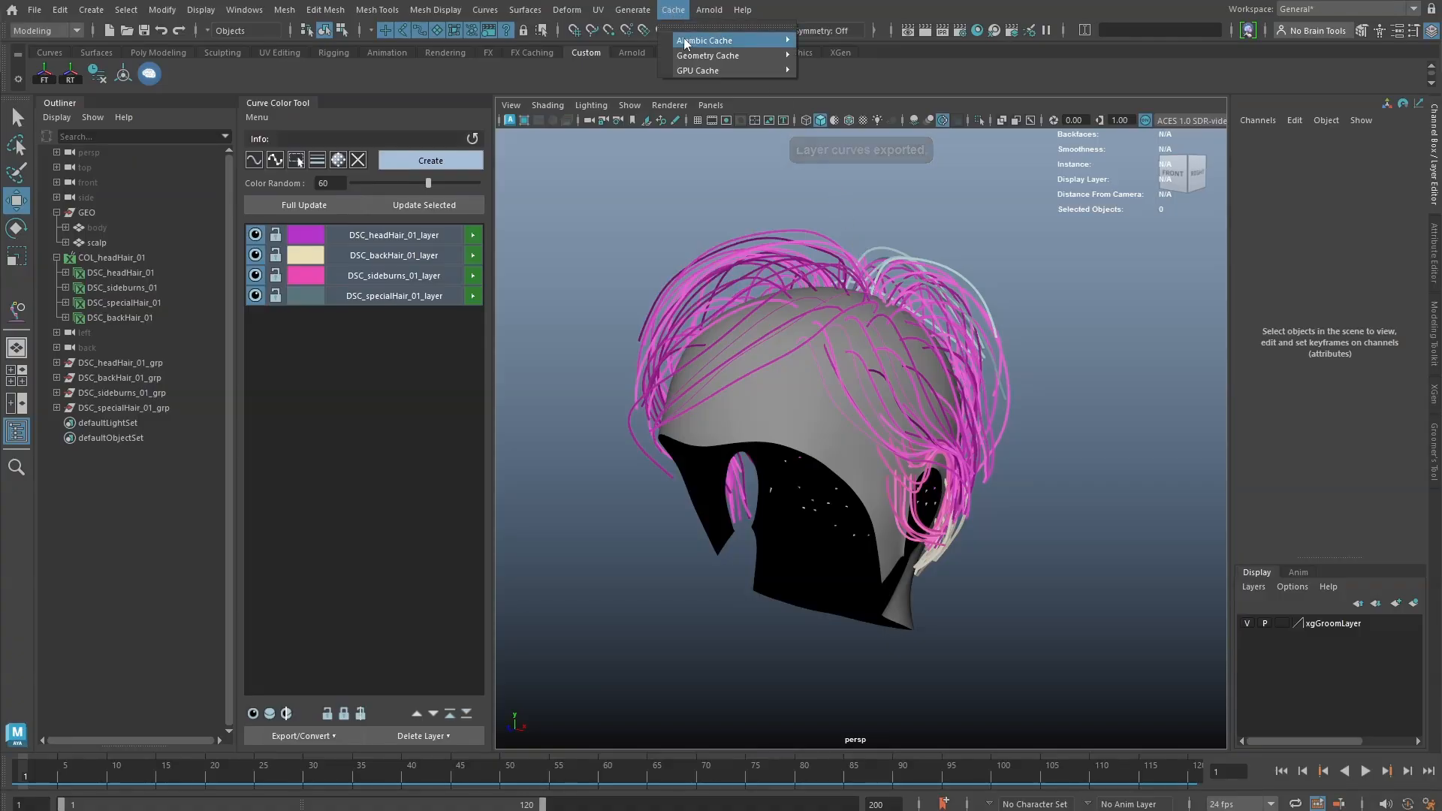
mouse_move(724, 39)
click(853, 69)
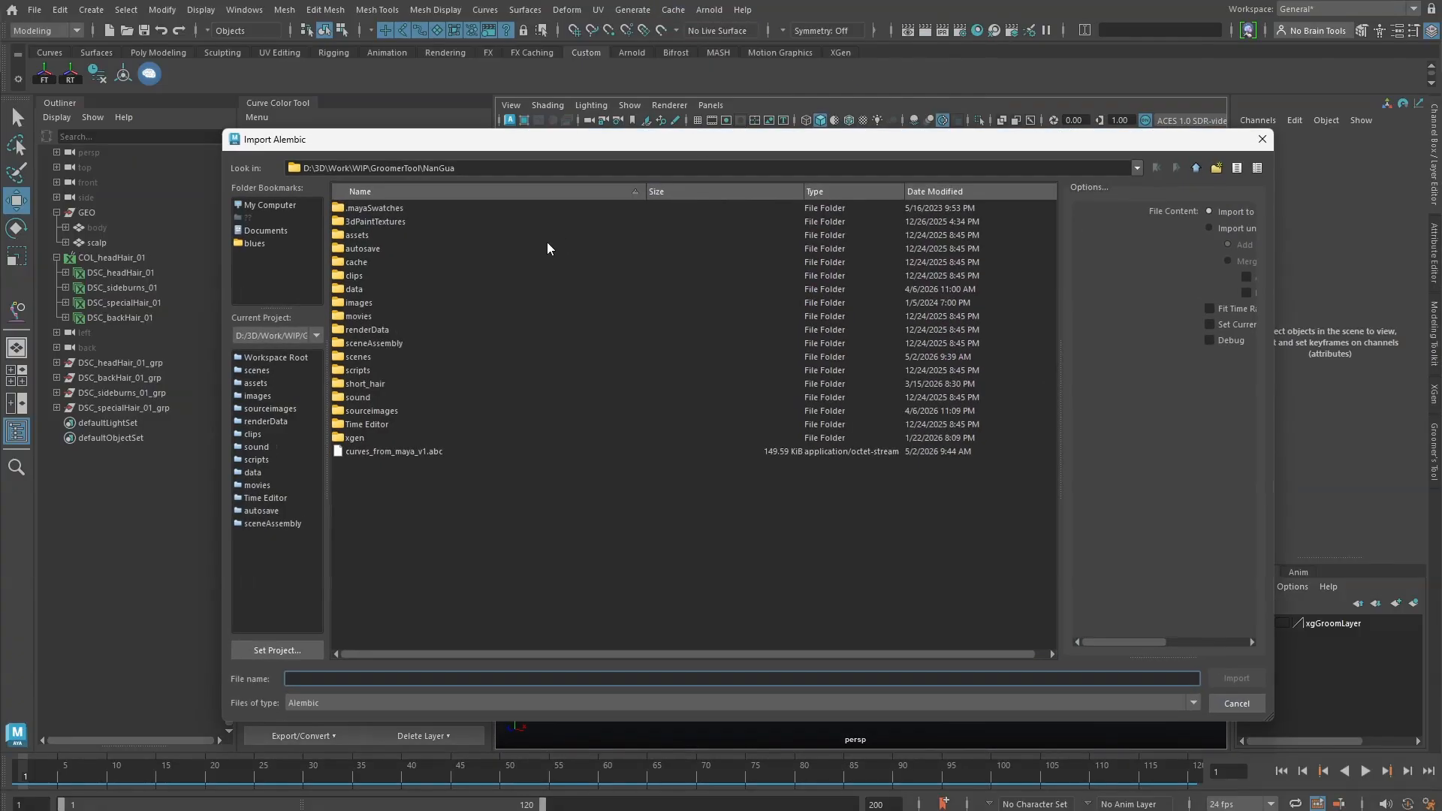
click(415, 453)
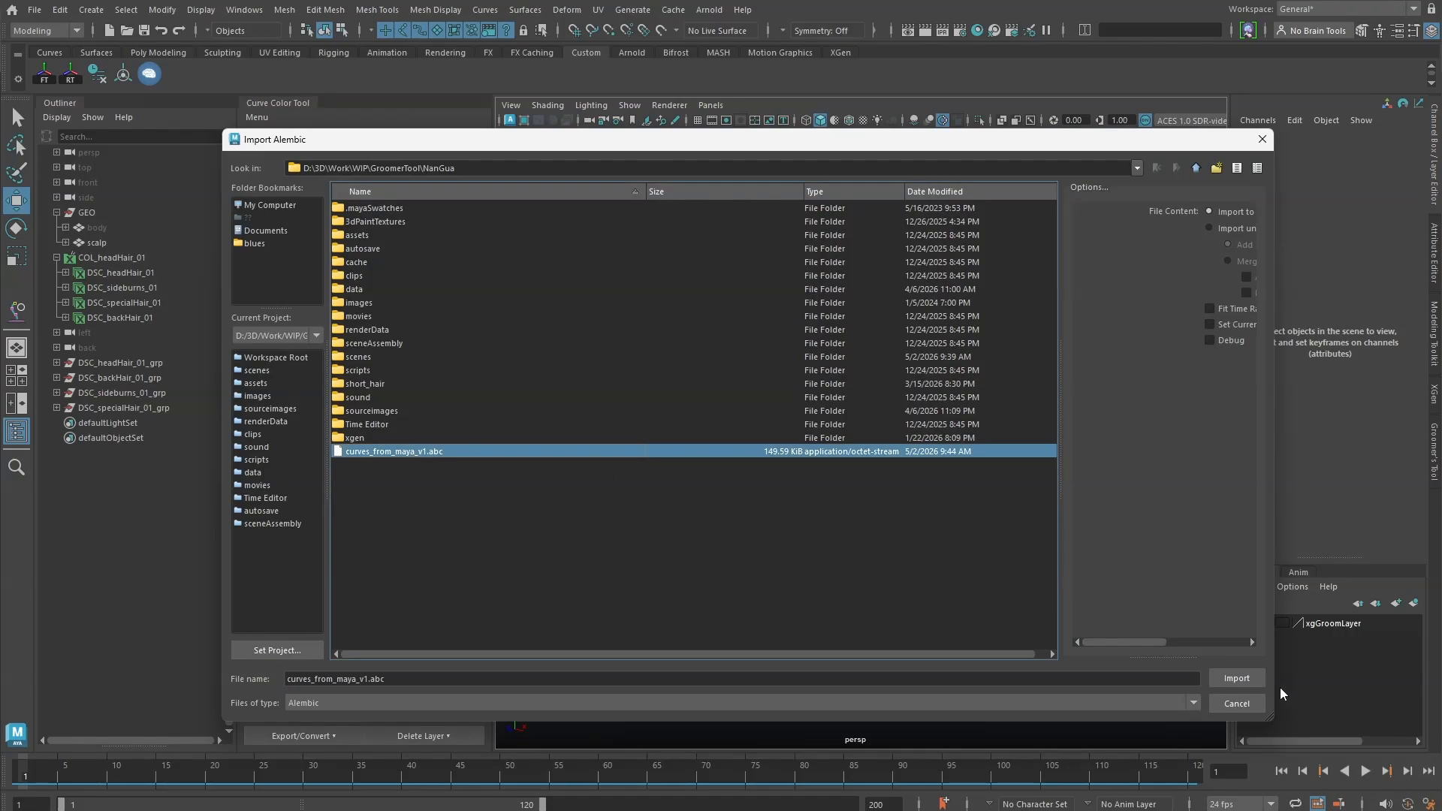
click(1236, 678)
- Expand the imported xgt_curves_grp and check the head, back, sideburns and special hair layer groups one by one
click(111, 424)
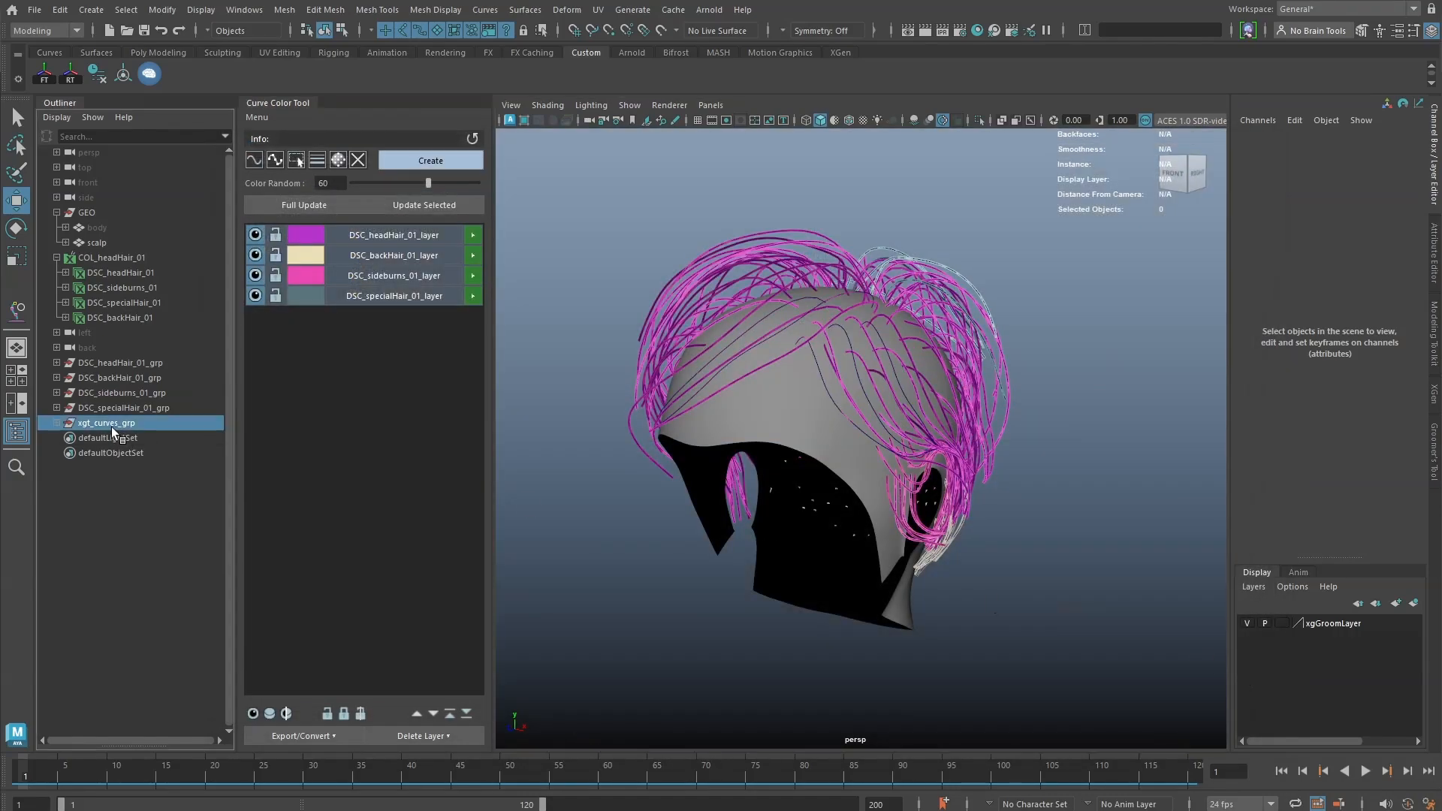
click(57, 422)
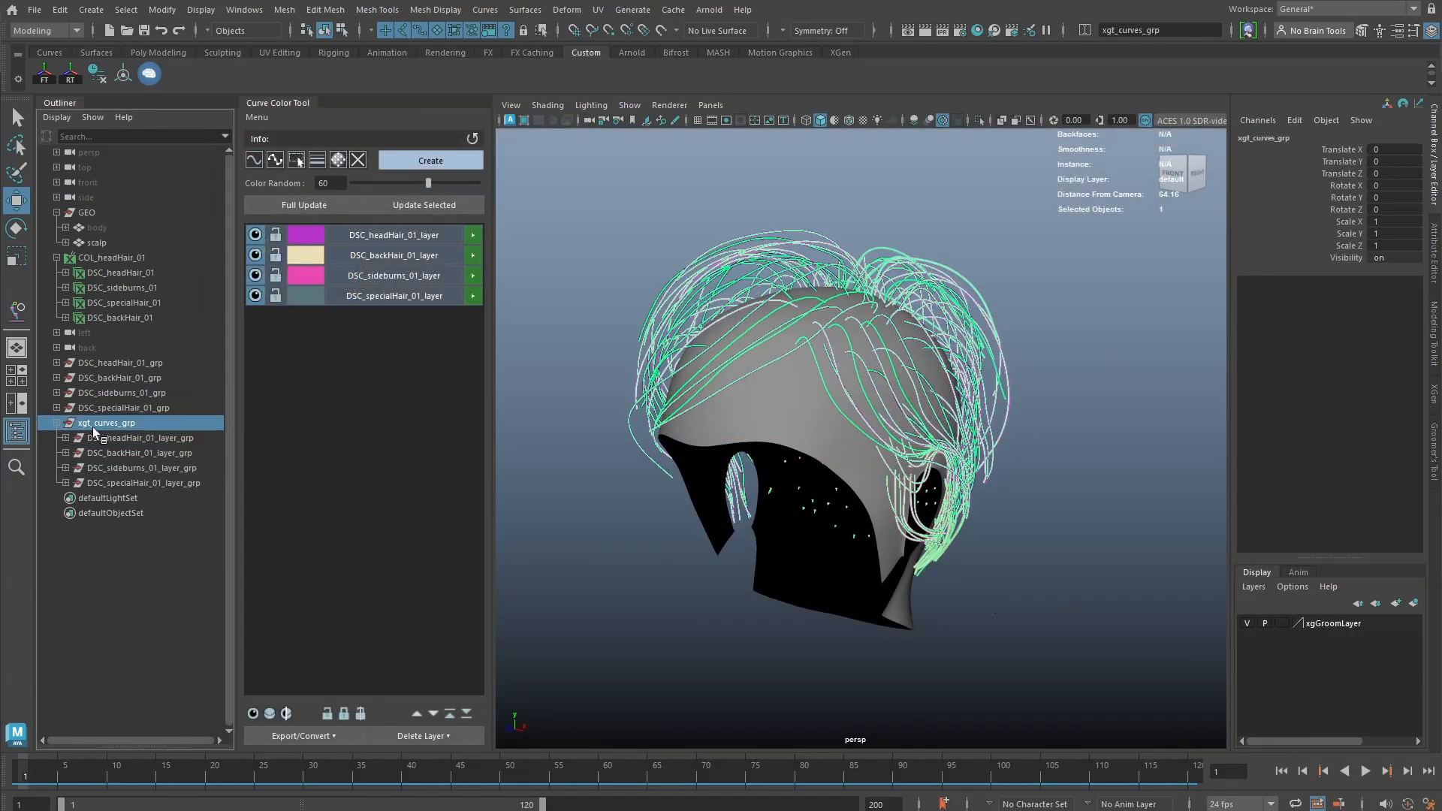
click(144, 438)
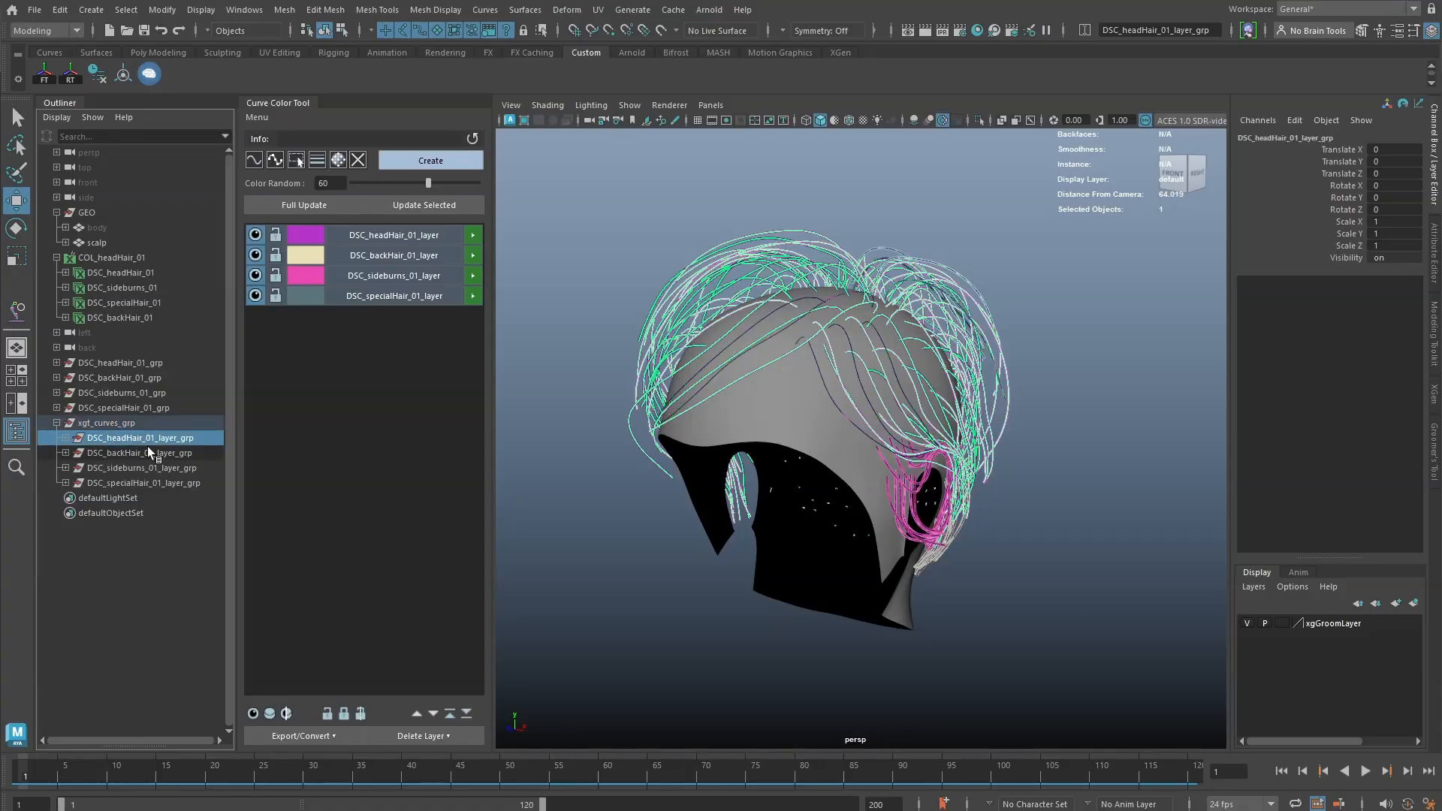
click(148, 451)
click(148, 466)
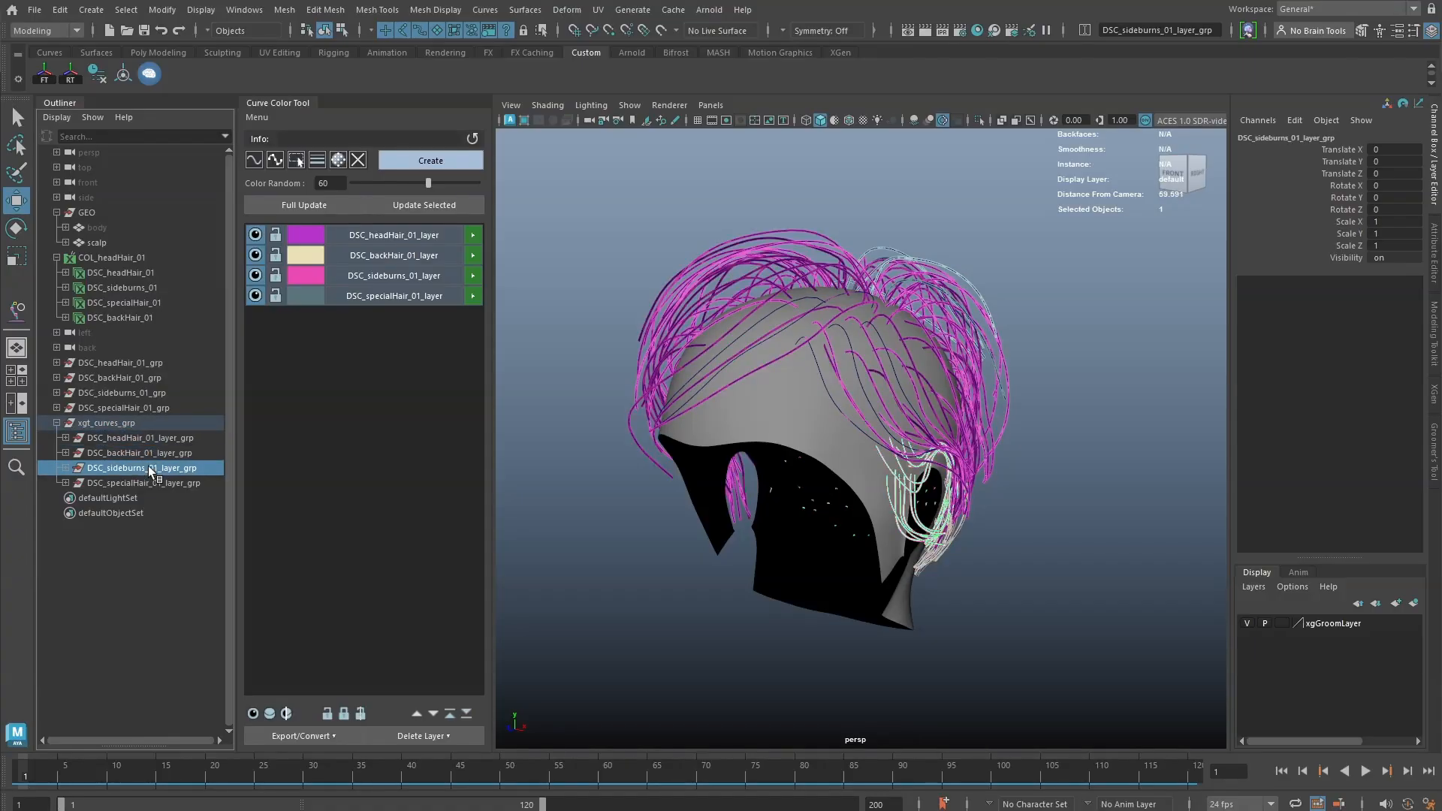
click(153, 484)
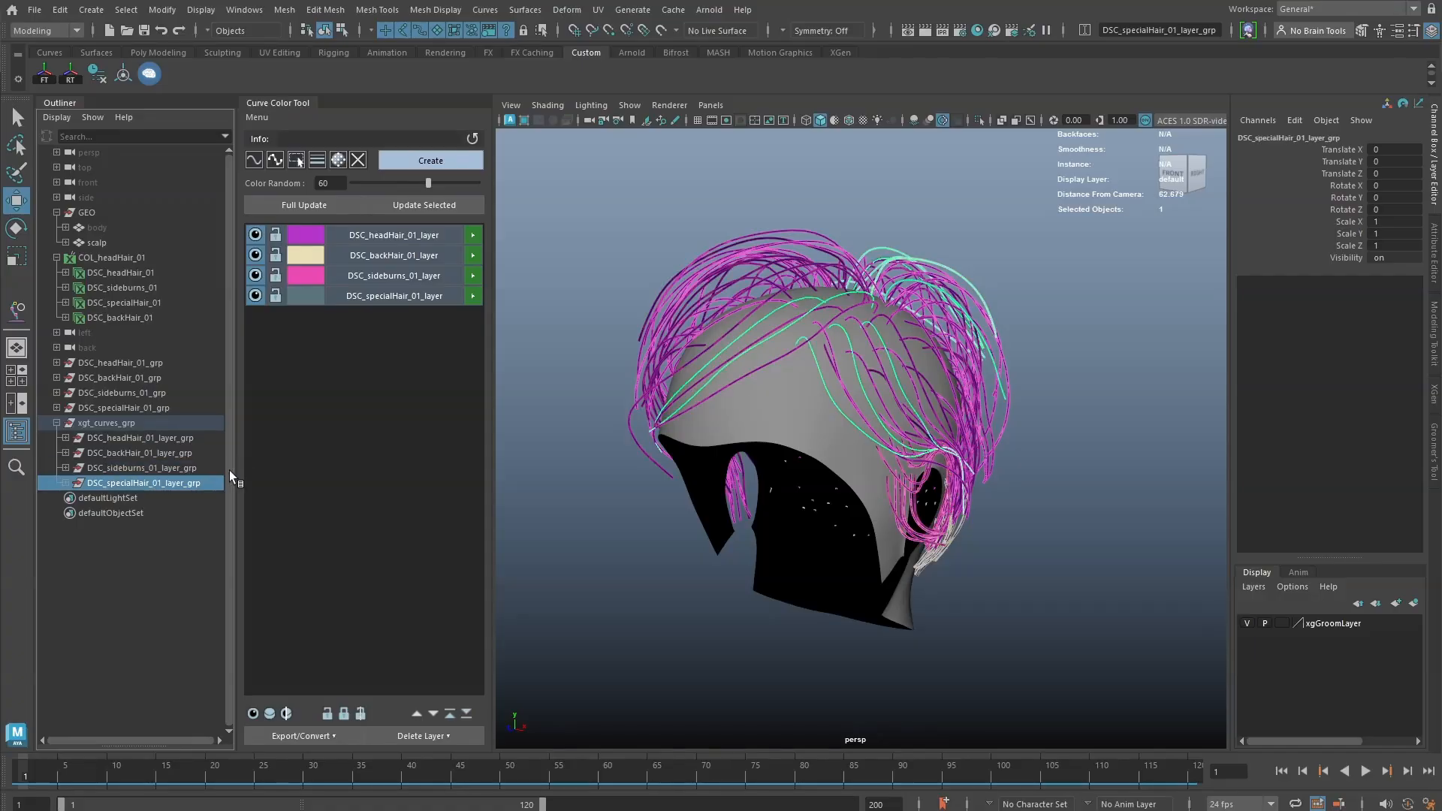